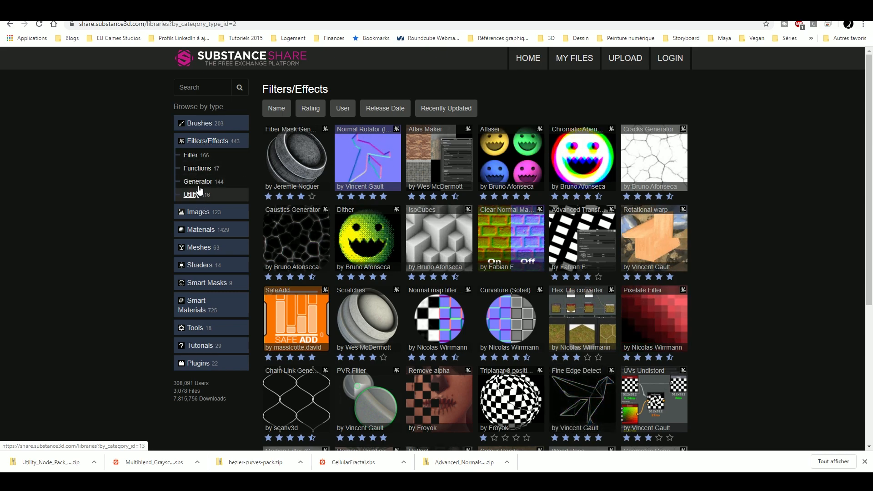
Browse the Filters/Effects library on Substance Share, examining the assets on page 1 and page 5.
scroll(652, 253, "down", 1)
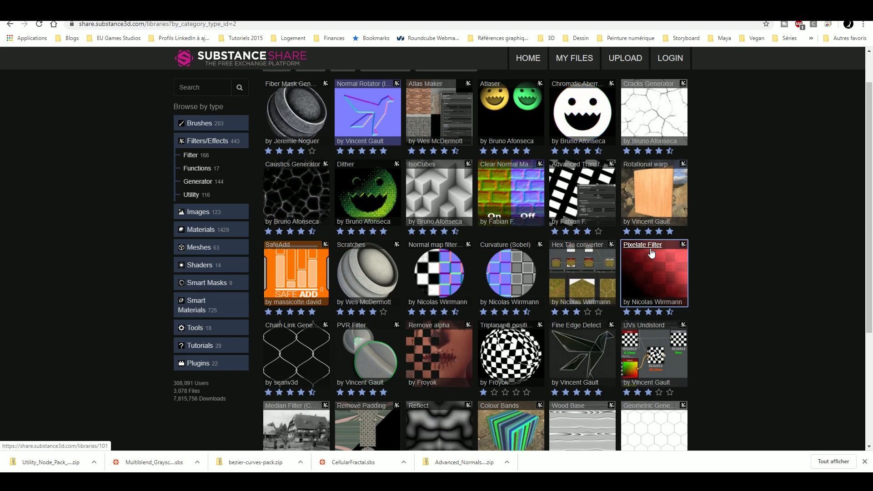
scroll(708, 254, "up", 1)
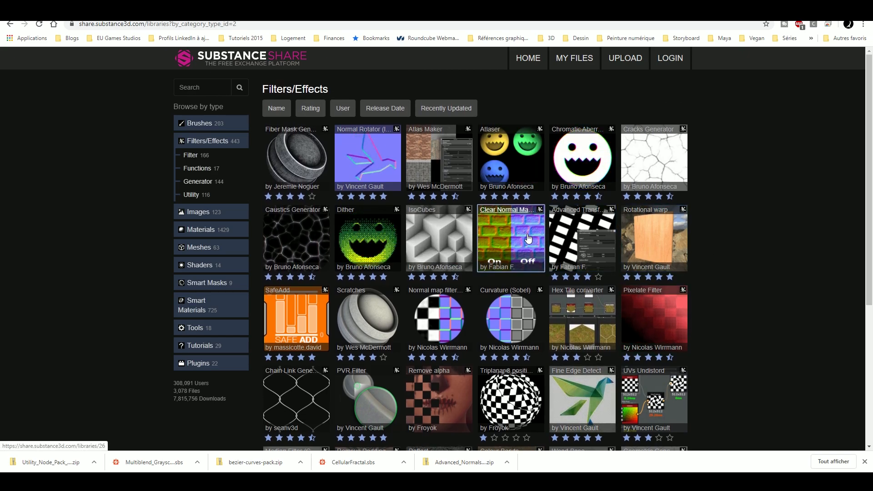
scroll(535, 231, "down", 2)
scroll(535, 241, "down", 1)
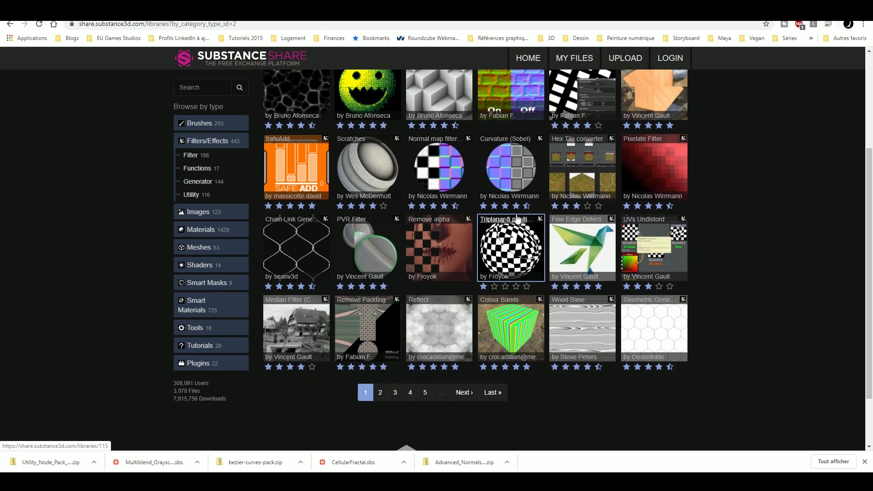
scroll(532, 254, "up", 1)
scroll(532, 266, "down", 1)
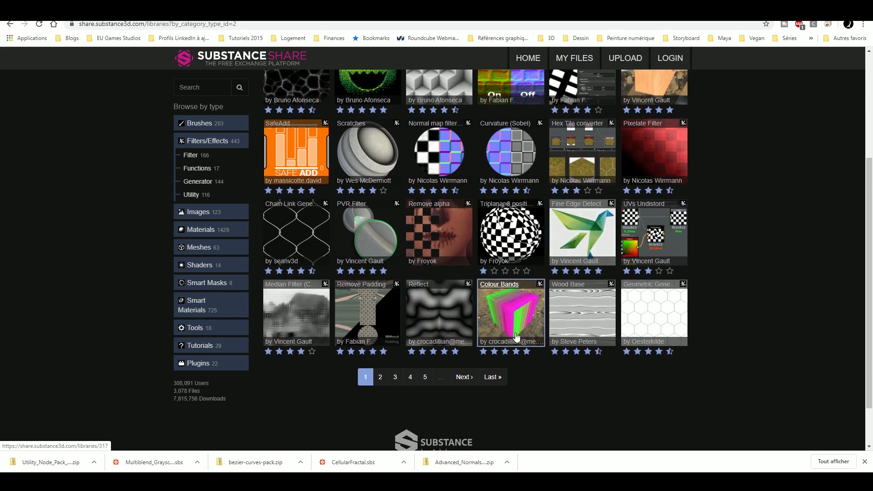
left_click(425, 383)
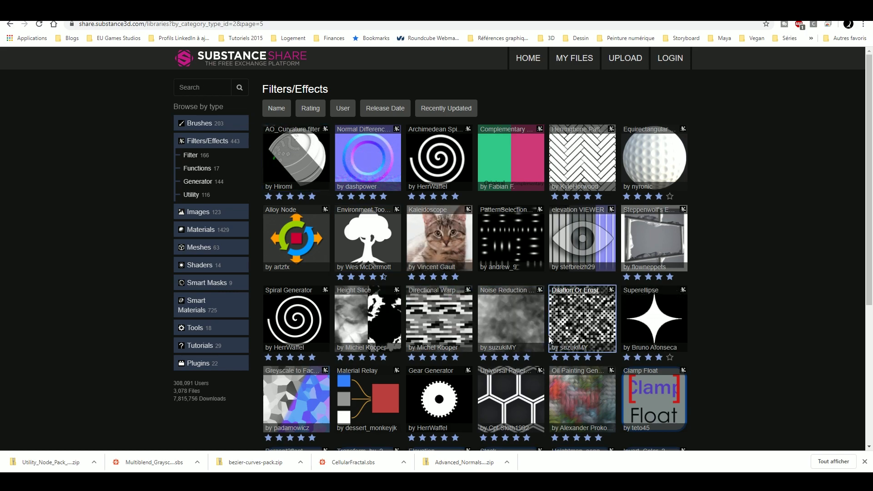
scroll(705, 322, "down", 5)
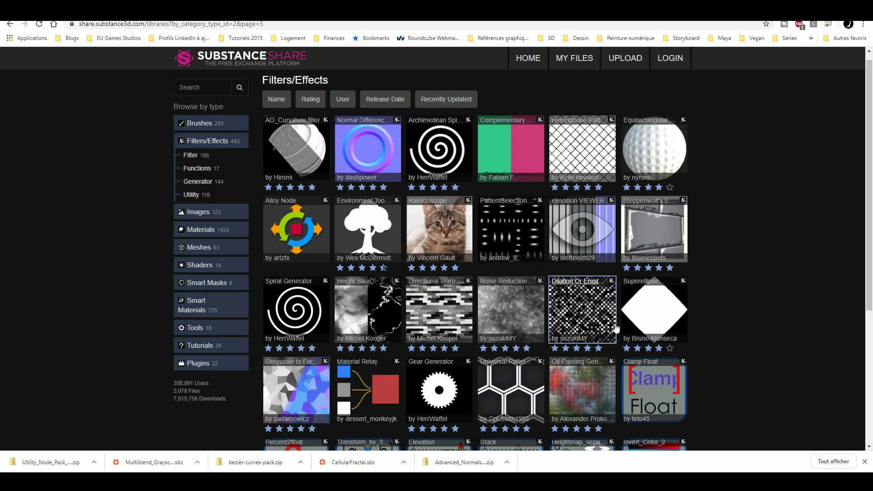
scroll(629, 318, "up", 4)
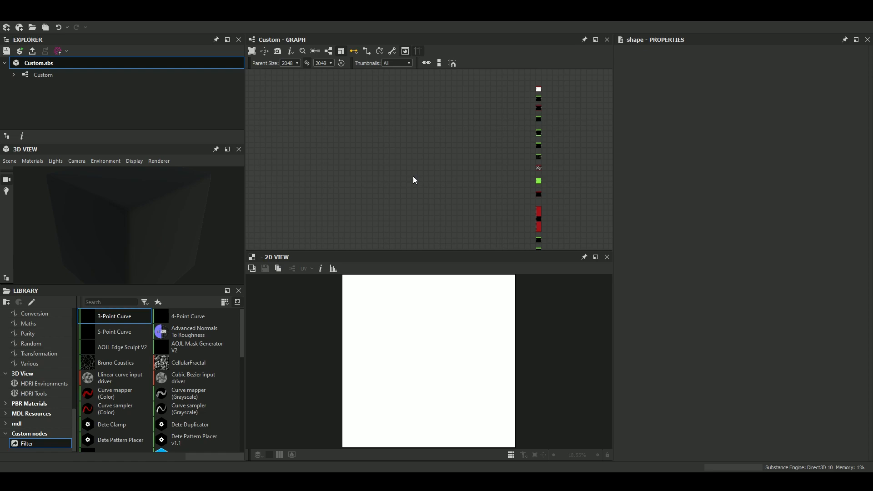
Switch to Substance Designer and add a CellularFractal node to the empty area of the Custom graph.
key("space")
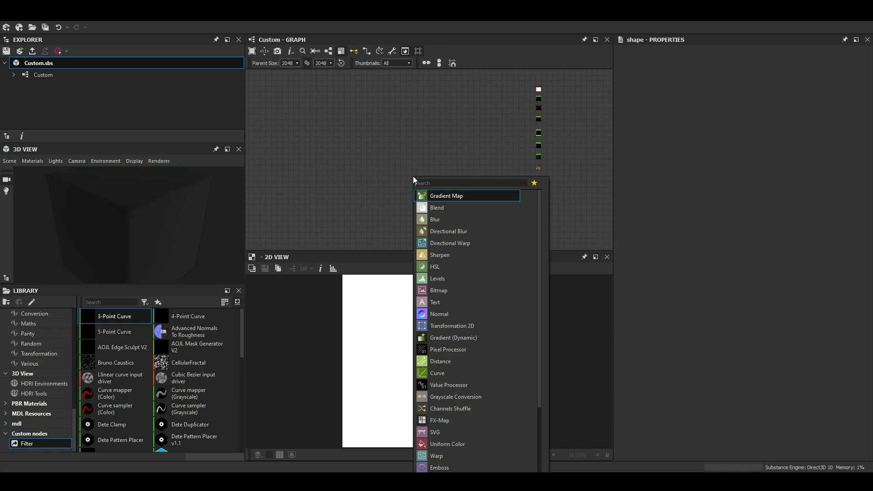
type("cell")
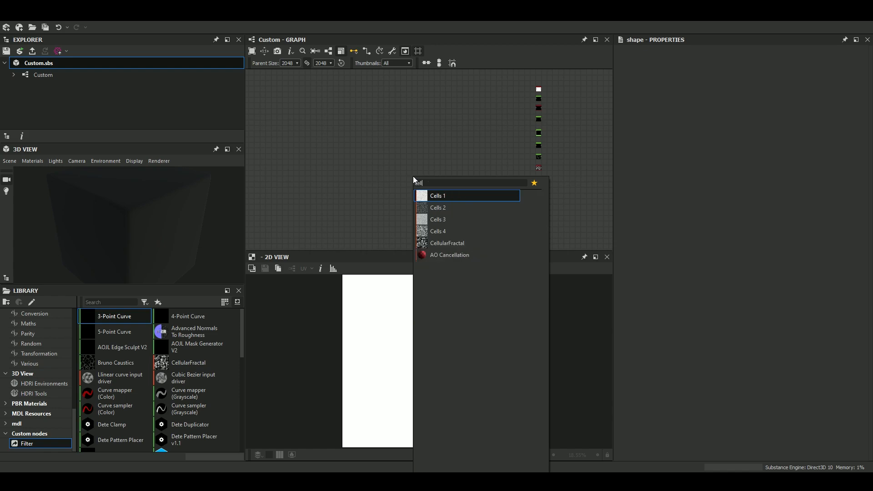
key("Down")
key("Down")
key("Down")
key("Down")
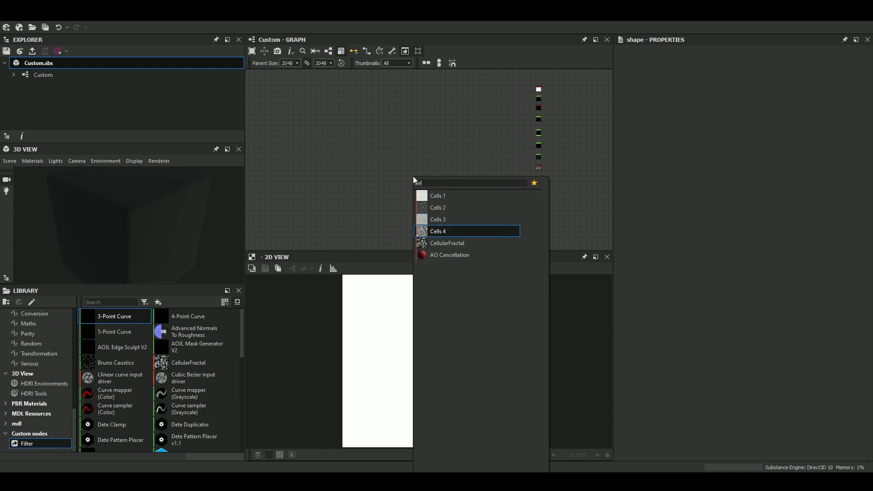
key("Return")
left_click_drag(413, 176, 297, 150)
scroll(457, 331, "up", 3)
scroll(693, 346, "down", 5)
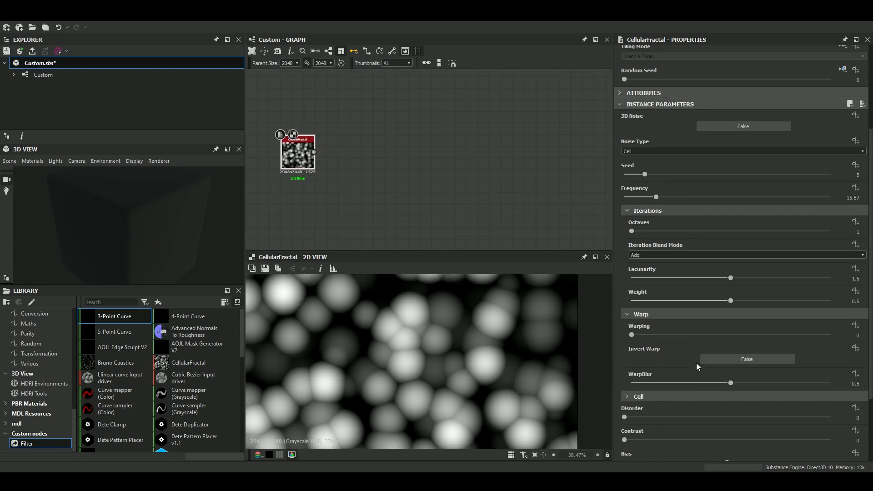
middle_click_drag(333, 169, 299, 137)
scroll(419, 168, "up", 2)
scroll(391, 159, "down", 4)
scroll(347, 166, "up", 3)
left_click_drag(299, 136, 351, 140)
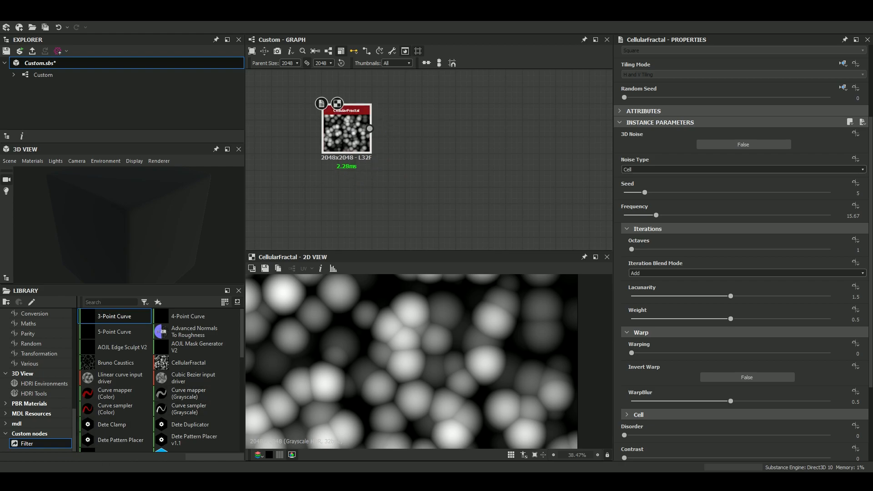
Switch to File Explorer and try to create a folder named "custom nodes" in the Danjaro directory, declining the folder merge.
key("alt+Tab")
right_click(430, 206)
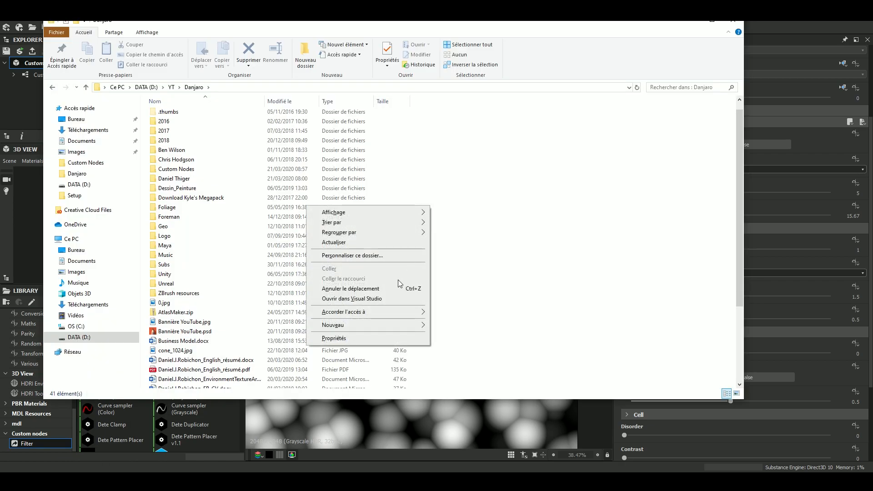
mouse_move(384, 326)
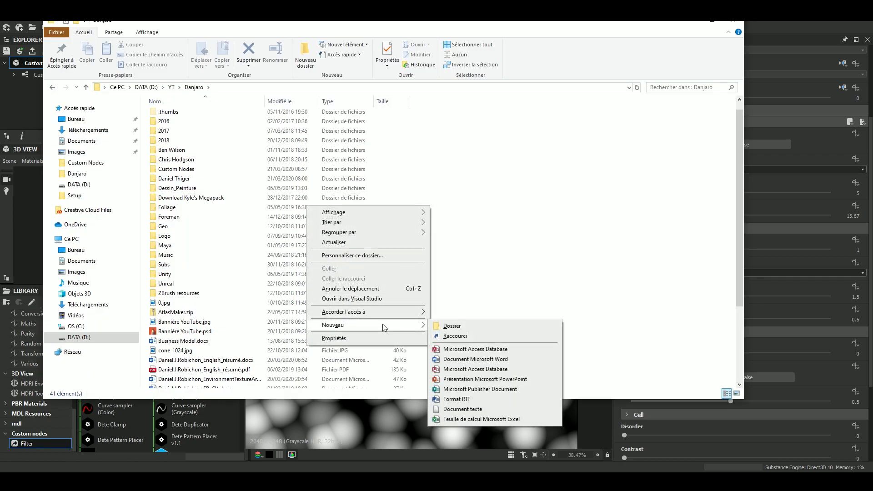
left_click(455, 326)
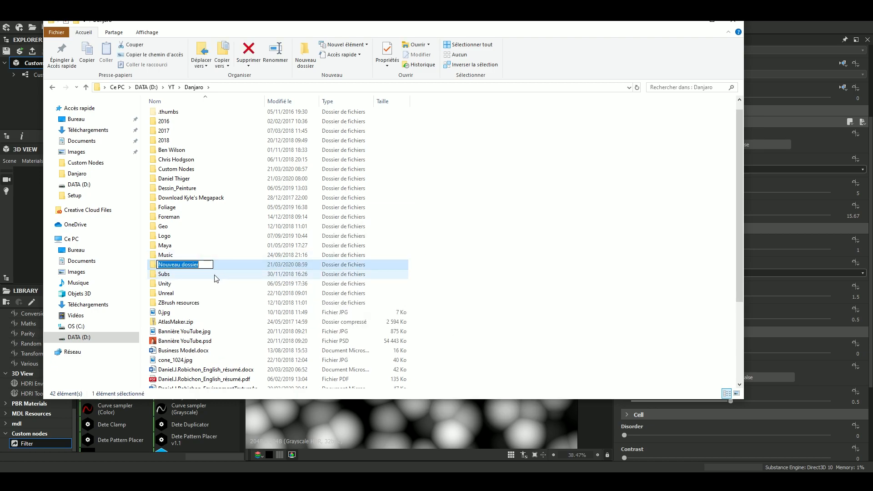
type("cumst")
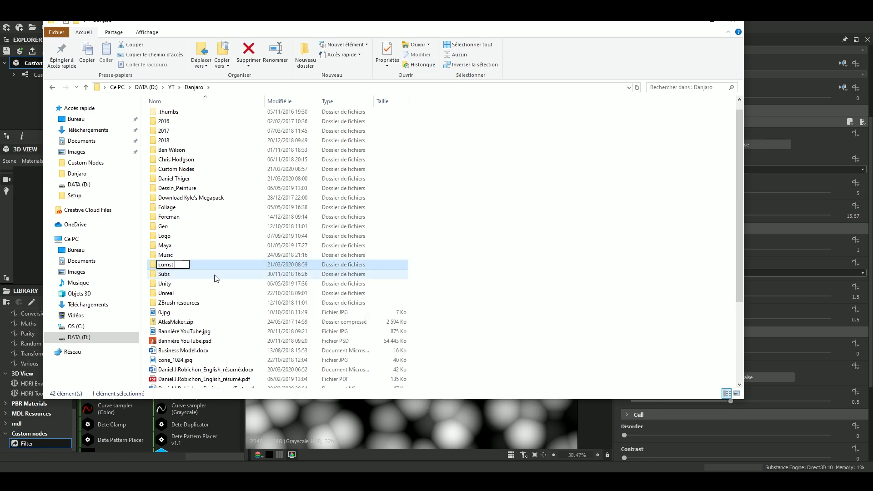
key("BackSpace")
type("stom nodes")
key("Return")
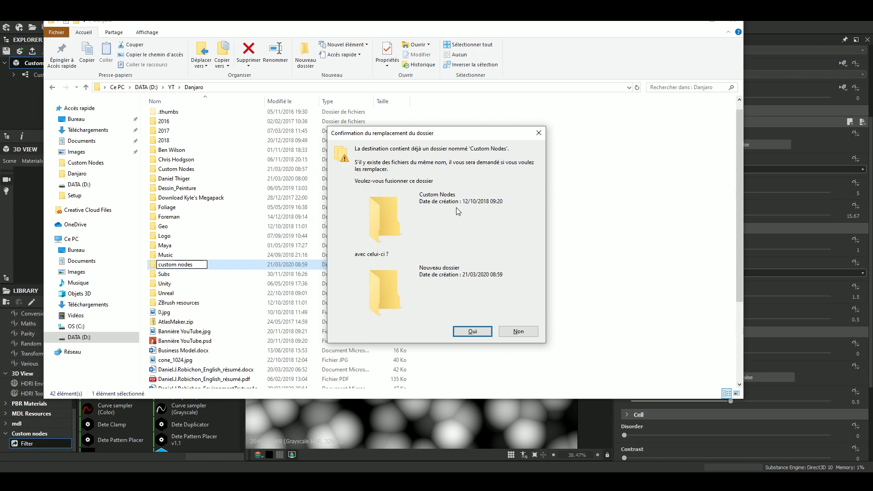
left_click(518, 331)
Open the existing Custom Nodes folder, look through its node files, and return to Substance Designer.
double_click(235, 168)
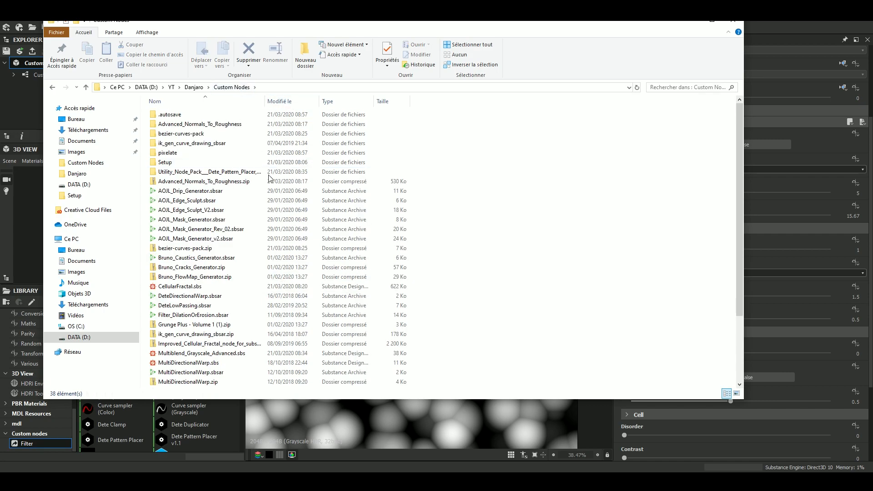
scroll(244, 237, "down", 3)
scroll(245, 234, "up", 3)
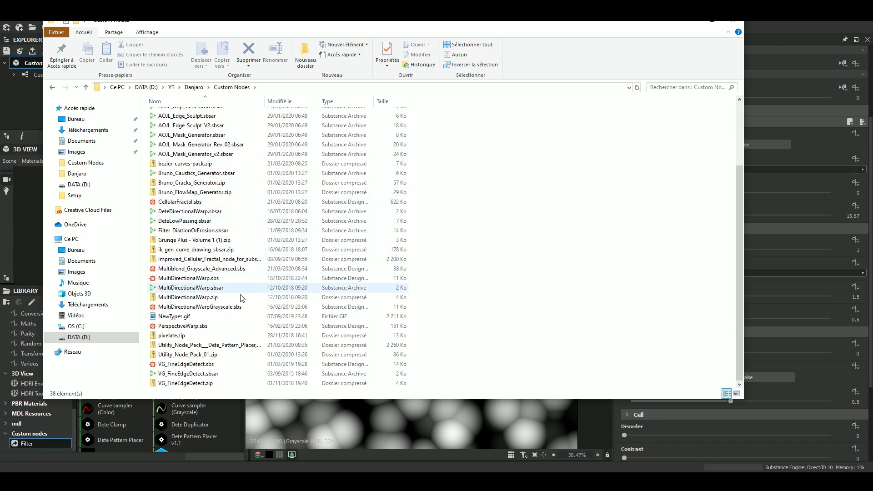
scroll(244, 282, "up", 3)
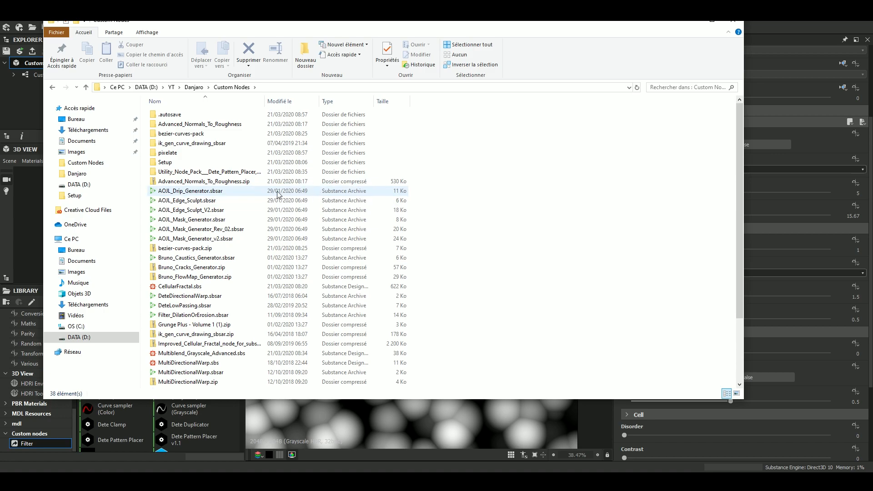
left_click(693, 25)
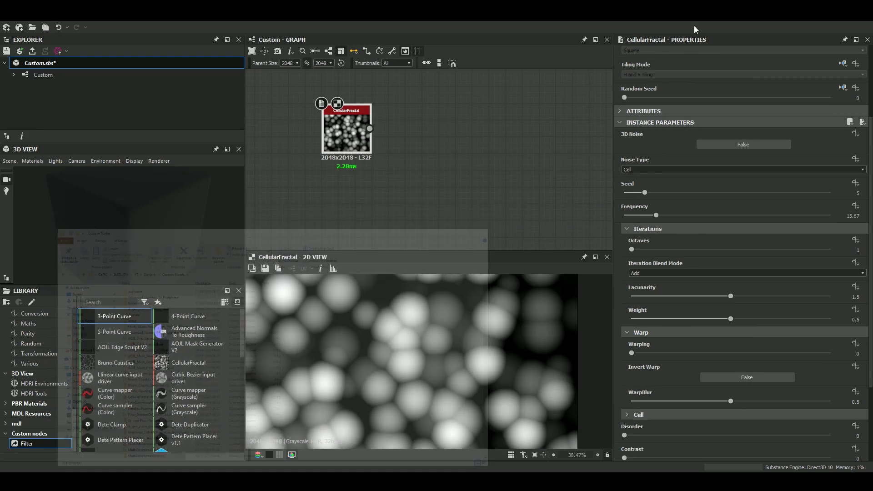
Examine the project's library paths in the preferences and the folder chooser for adding a new path, leaving both without changes.
left_click(9, 17)
mouse_move(26, 18)
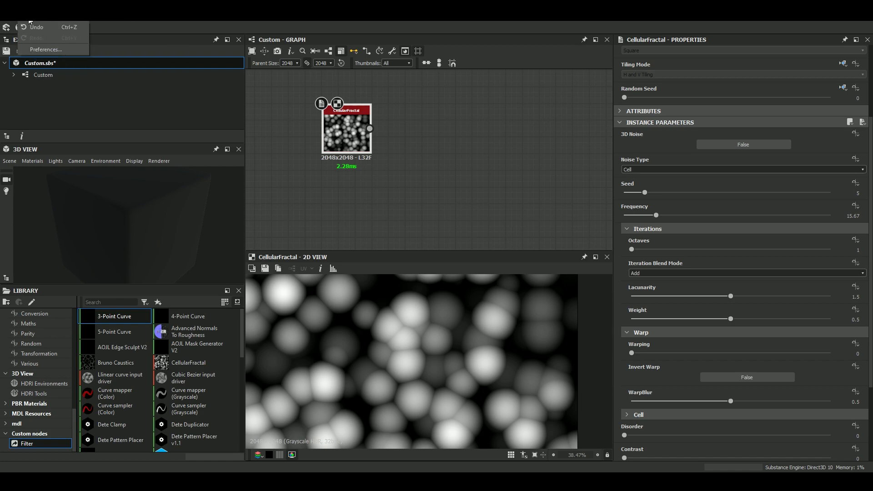
left_click(45, 49)
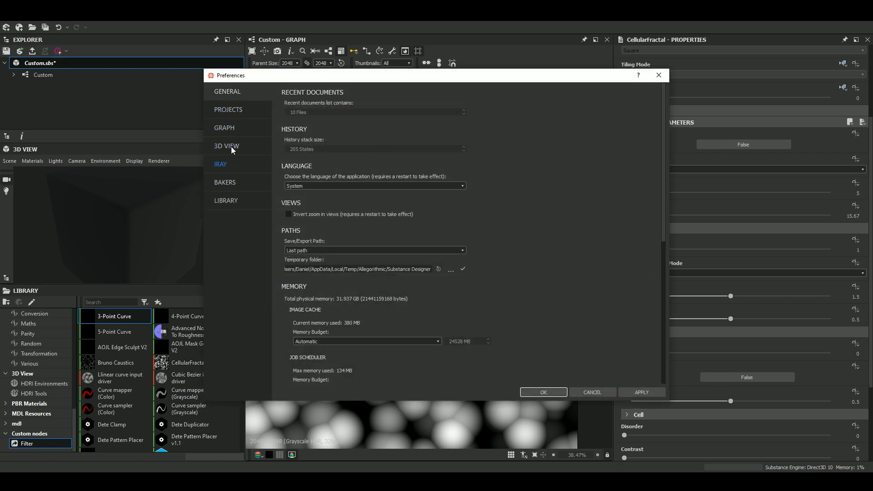
left_click(233, 110)
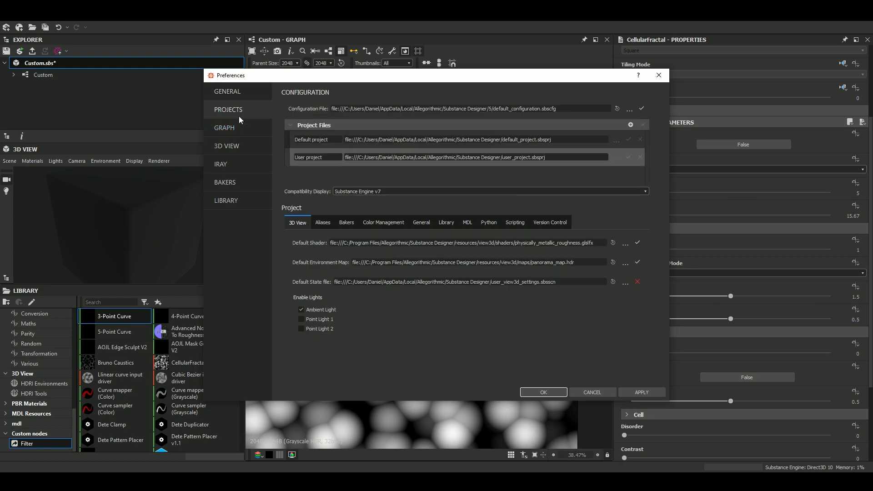
left_click(447, 222)
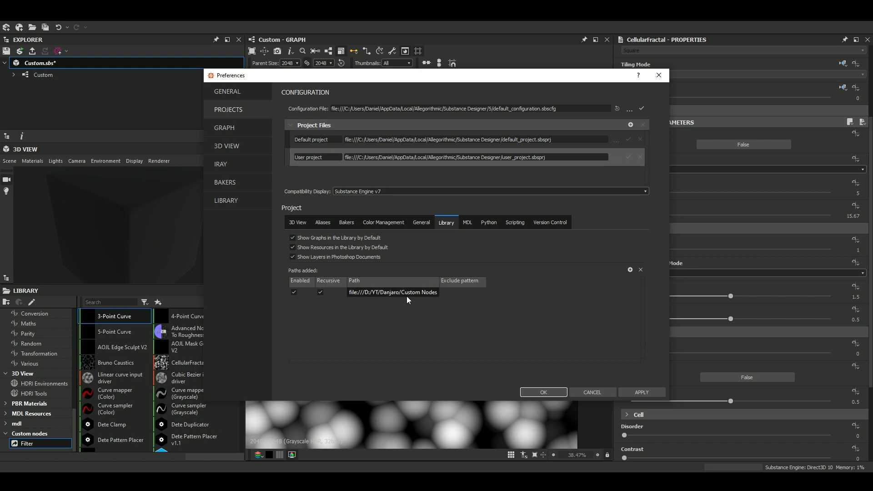
left_click(631, 270)
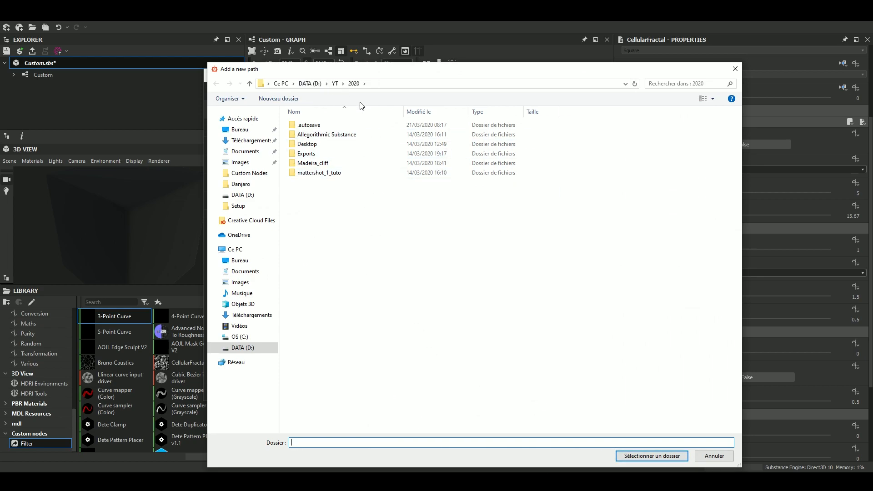
left_click(722, 456)
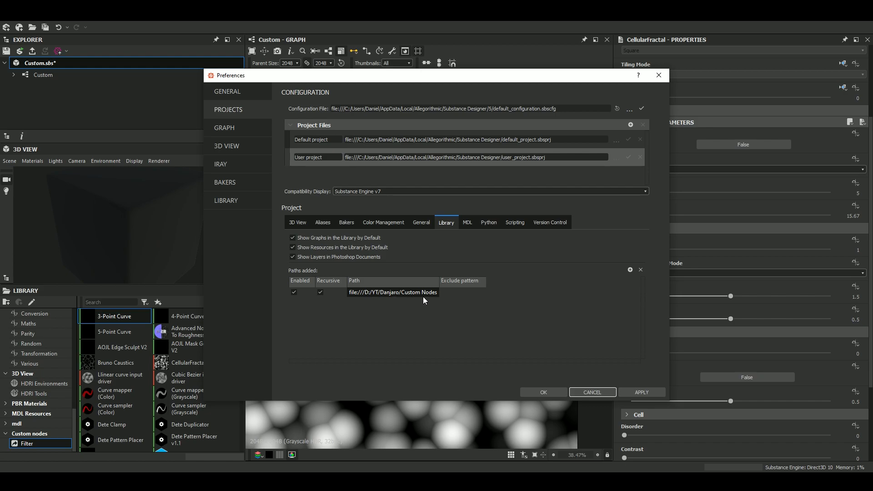
left_click(588, 393)
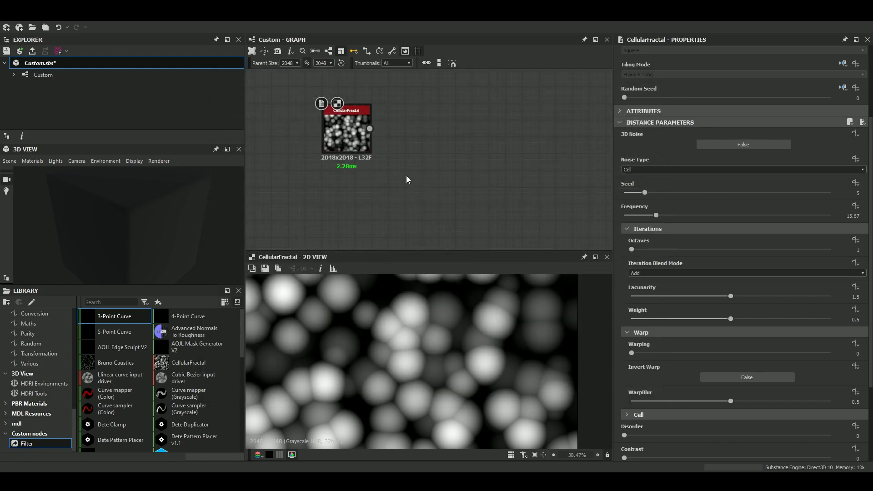
middle_click_drag(396, 185, 404, 167)
key("space")
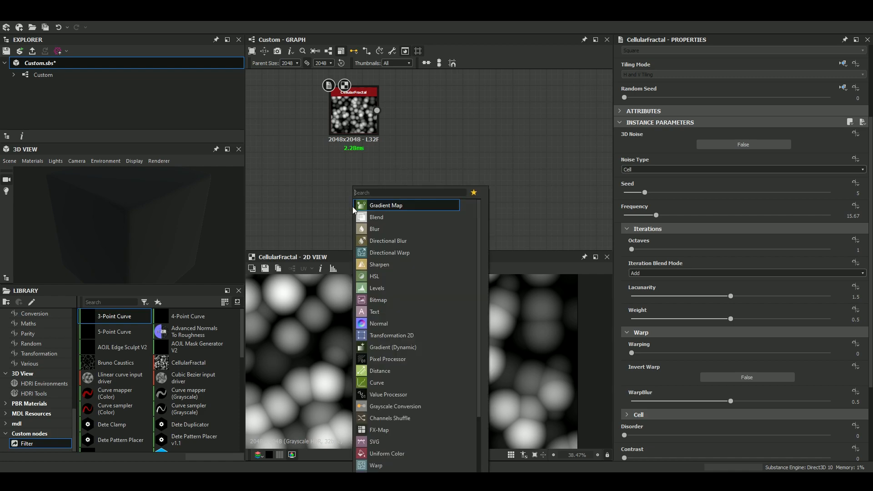
left_click(309, 161)
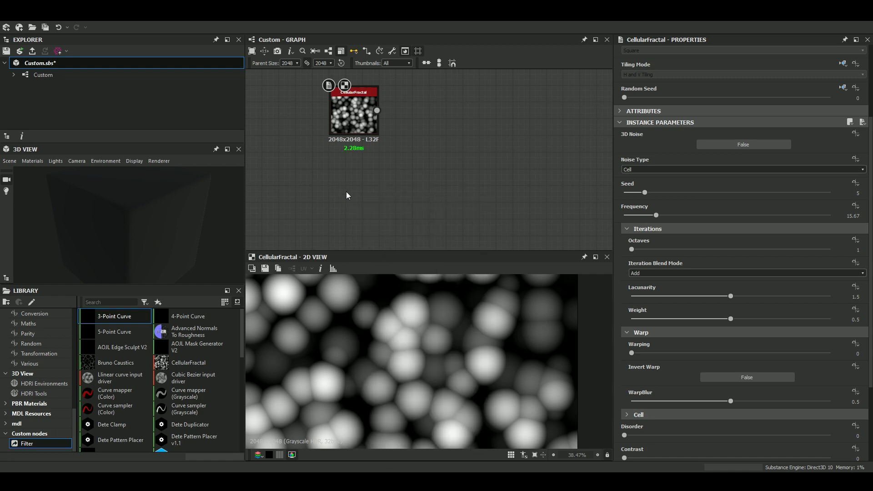
Check the Custom Nodes folder for Filter_DilationOrErosion.sbsar and add a Dilation or Erosion (Iteration) node below the CellularFractal node.
left_click(163, 481)
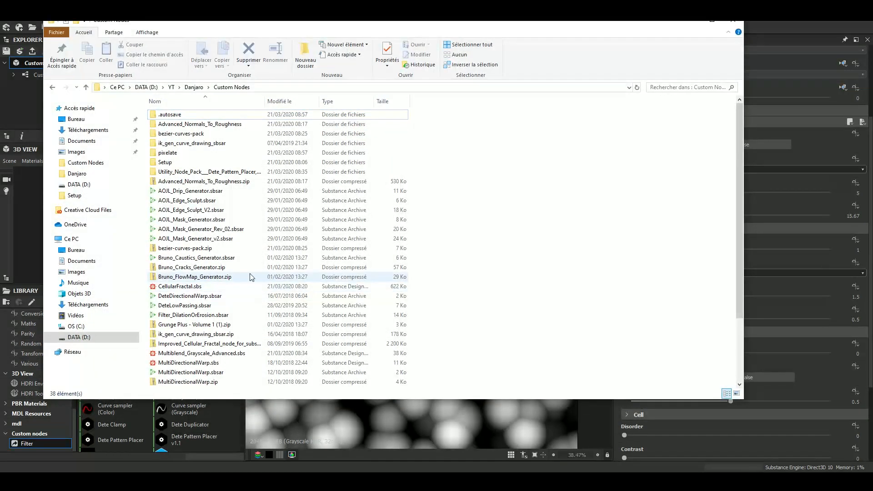
scroll(235, 225, "down", 2)
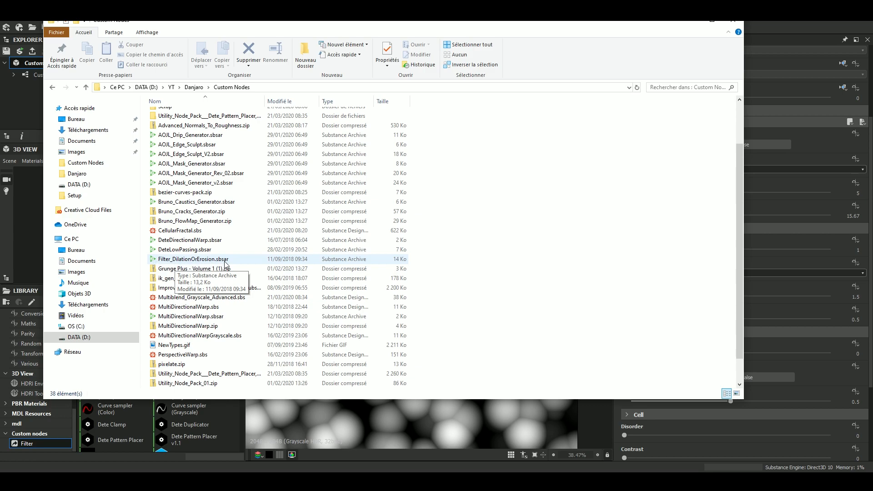
key("space")
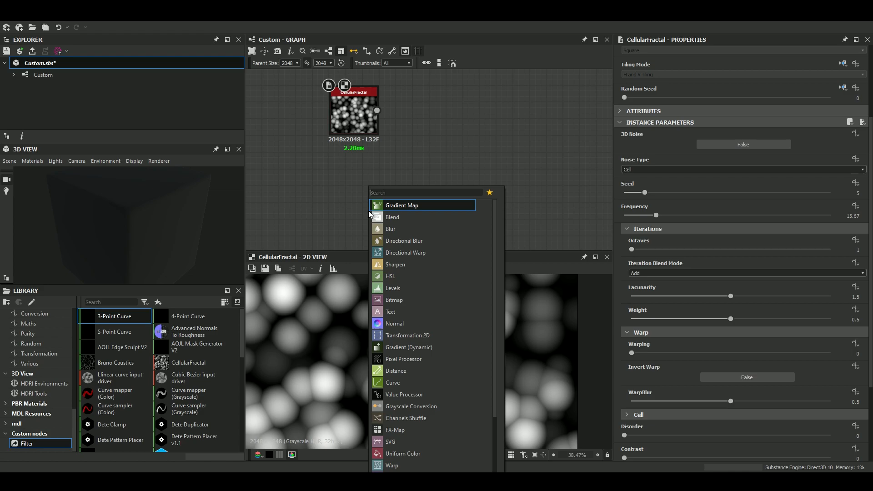
type("dil")
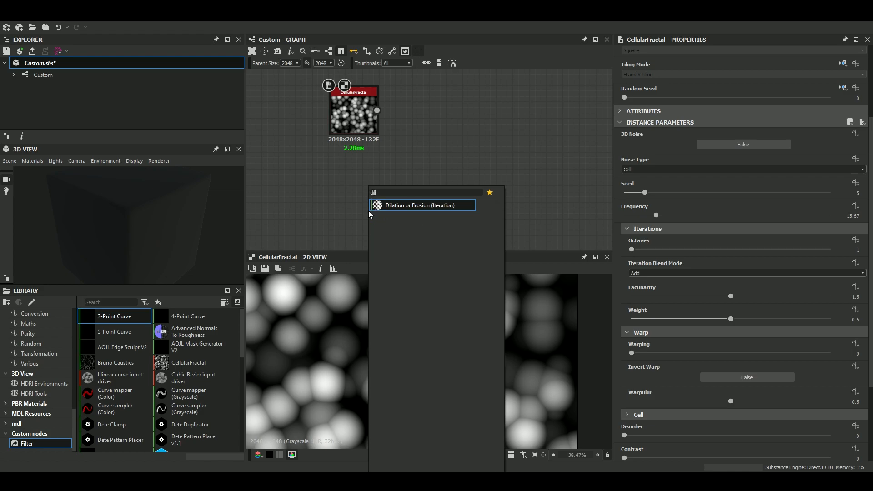
key("Return")
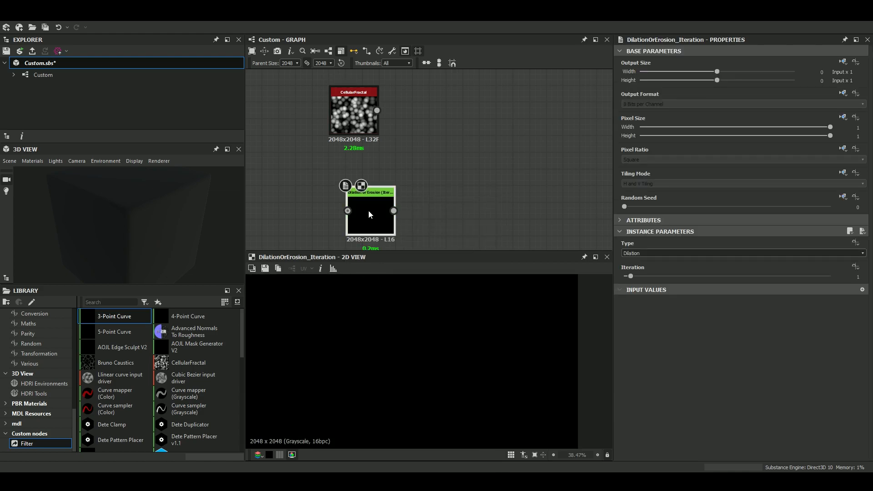
Delete the CellularFractal and Dilation or Erosion nodes from the graph and select the Custom nodes library folder.
left_click_drag(386, 197, 345, 126)
key("Delete")
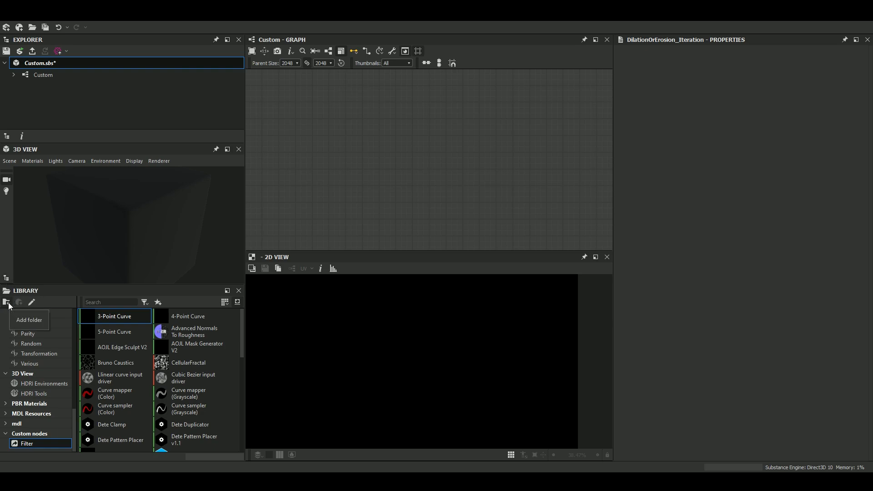
left_click(31, 435)
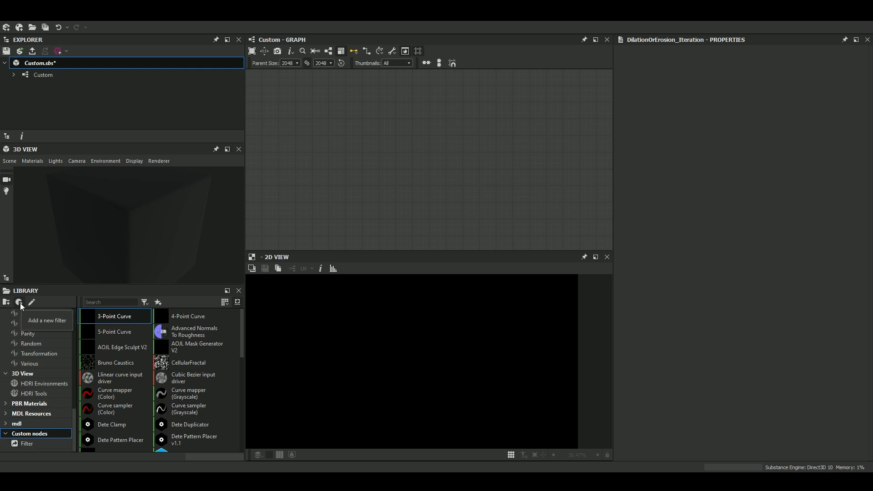
Open the Filter in the Custom nodes library folder for editing and make its criterion match on Url.
left_click(23, 442)
right_click(23, 442)
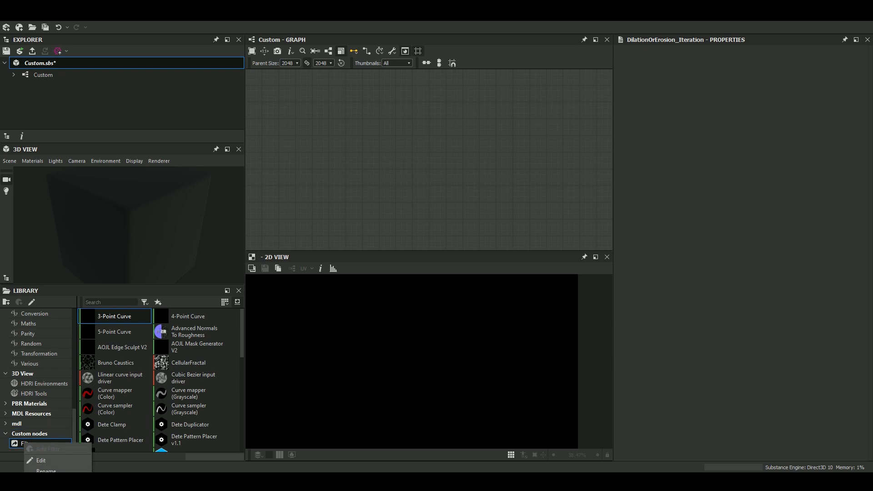
left_click(41, 461)
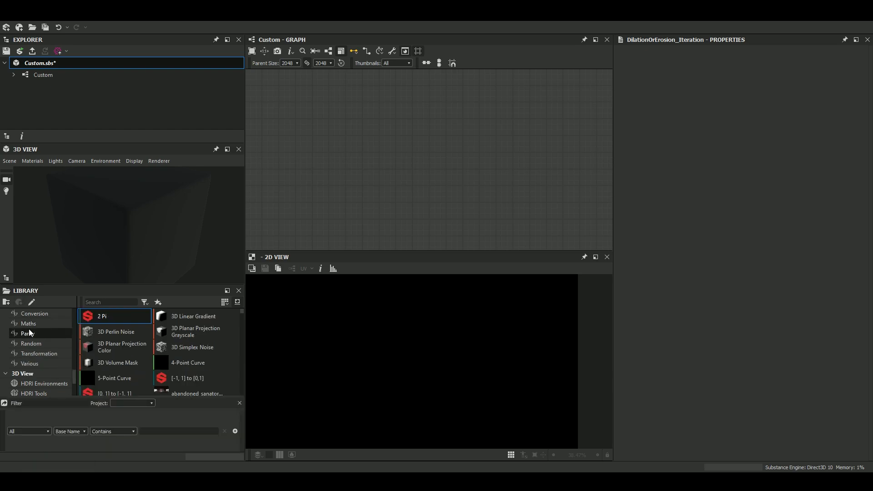
left_click(39, 431)
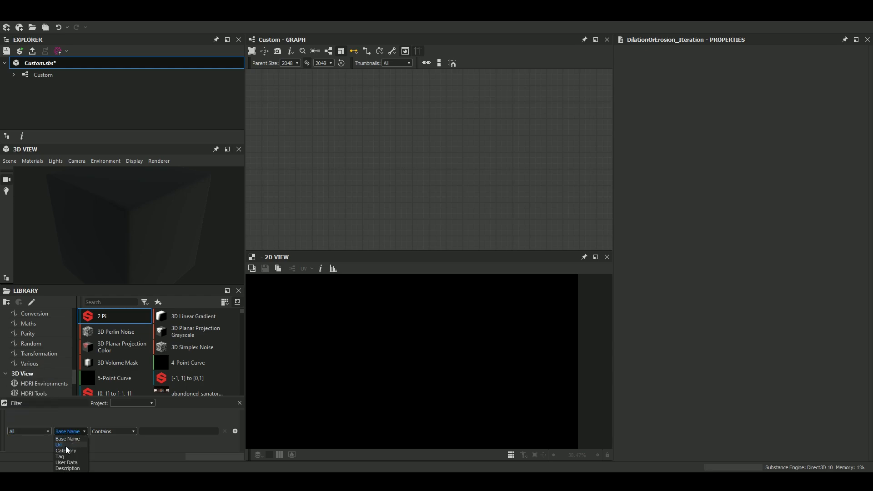
left_click(66, 445)
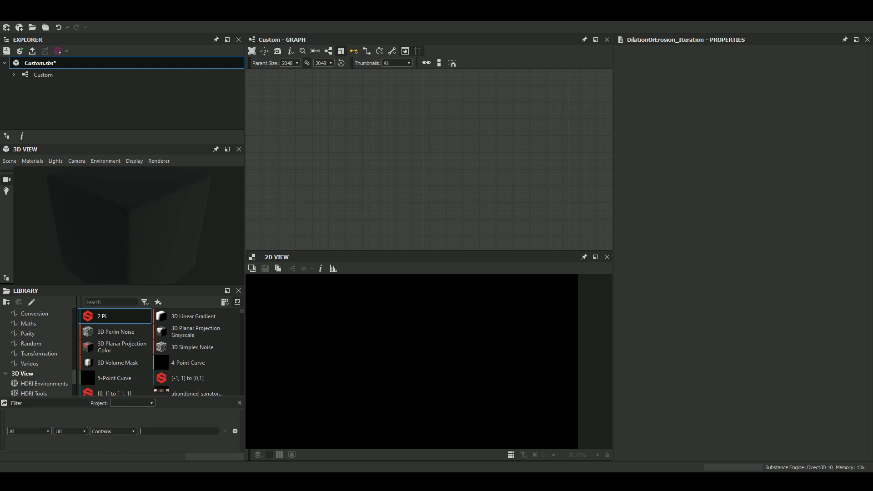
Copy the Custom Nodes folder path from File Explorer and enter D:\YT\Danjaro\Custom Nodes as the text the filter's Url contains.
left_click(77, 481)
left_click(261, 87)
key("ctrl+c")
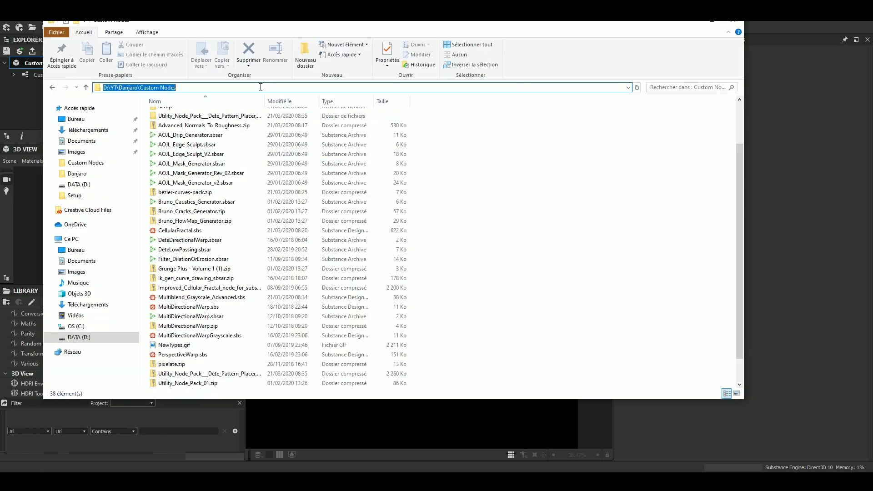
key("alt+Tab")
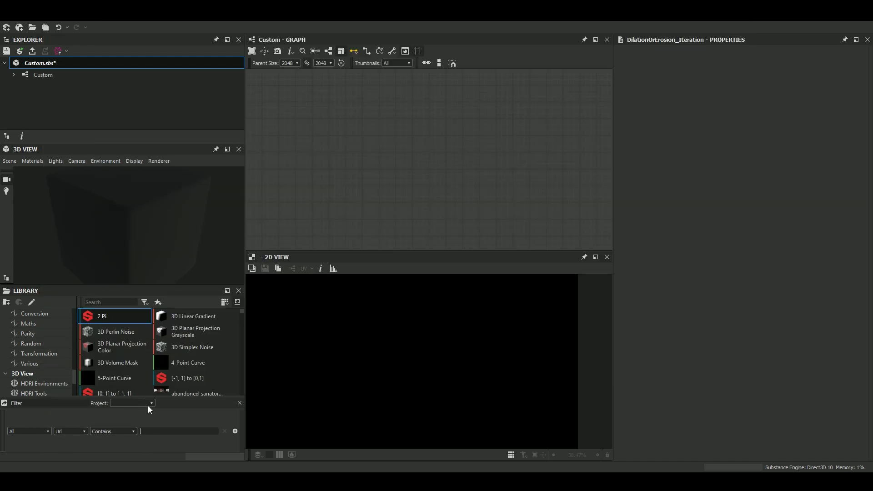
left_click(175, 430)
key("ctrl+v")
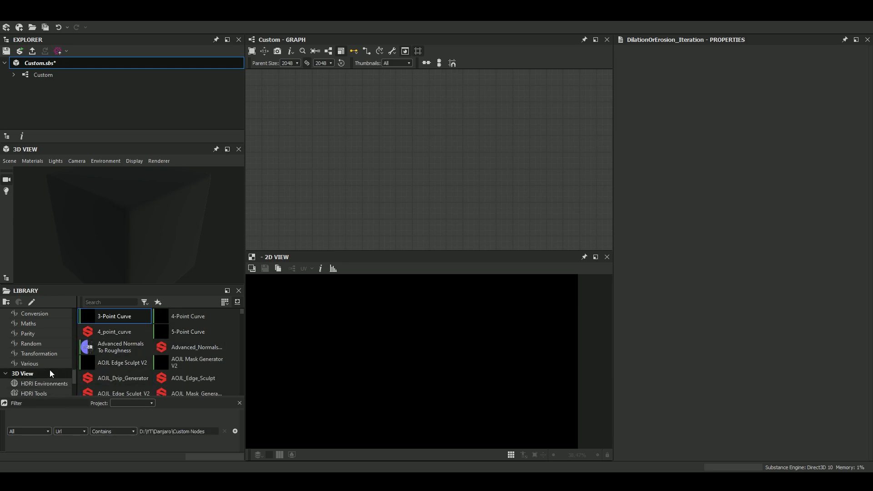
Look through the resources that the Custom nodes folder and its Filter list in the library.
scroll(50, 370, "down", 2)
left_click(36, 375)
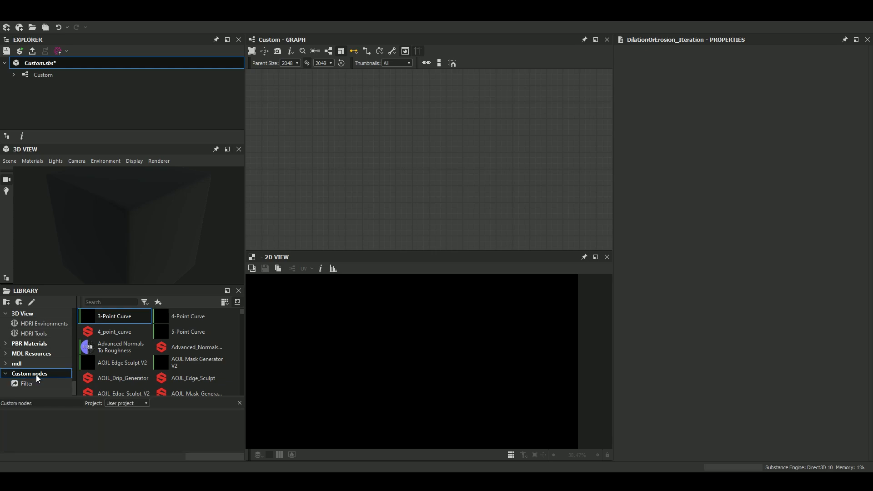
scroll(176, 342, "down", 2)
scroll(167, 347, "up", 2)
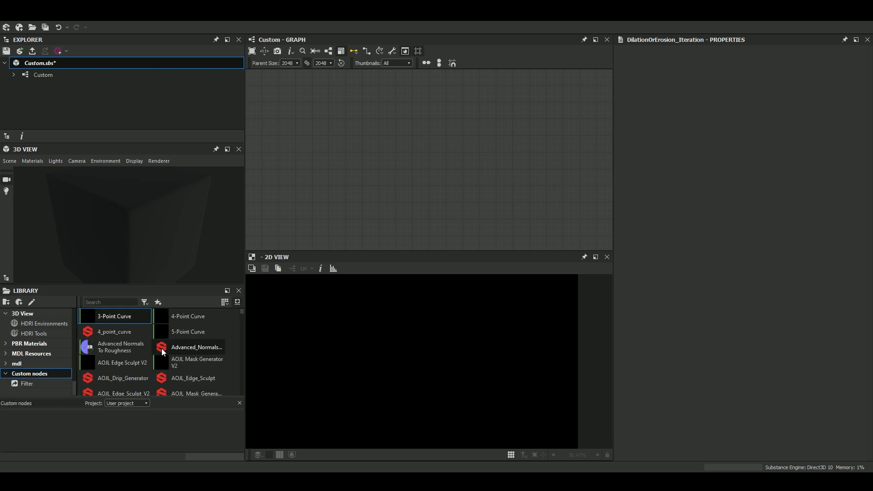
scroll(143, 342, "down", 4)
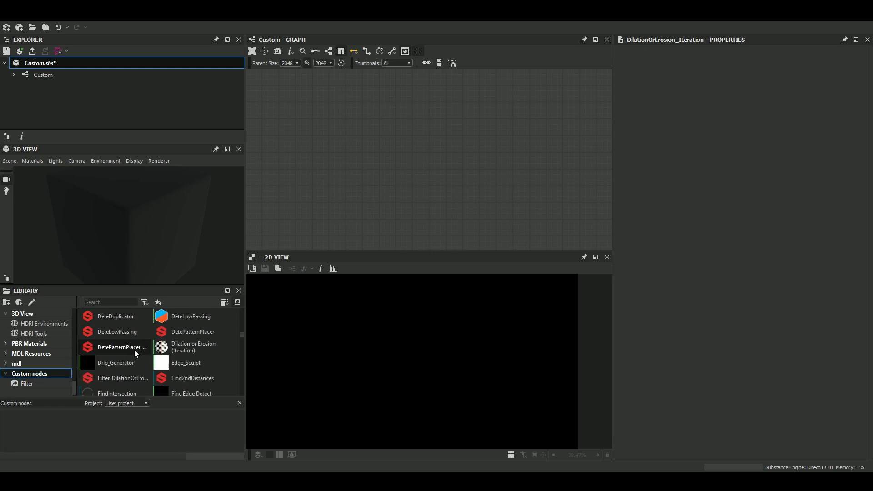
left_click(30, 382)
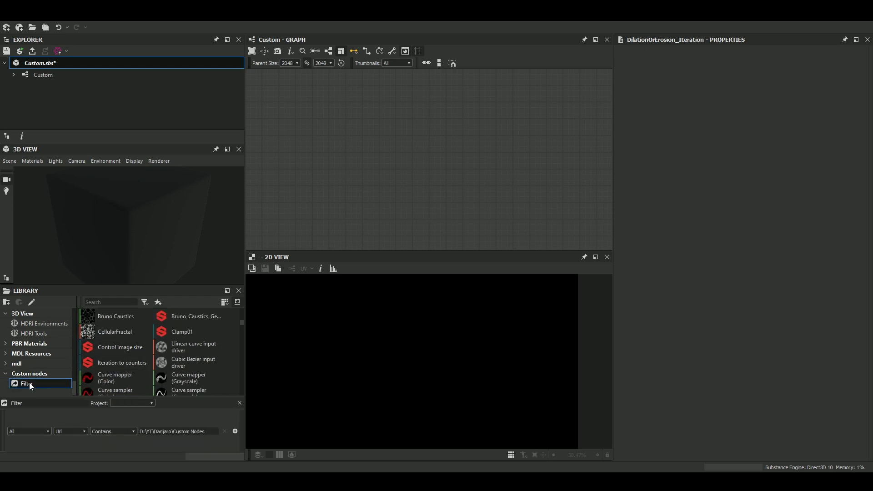
left_click(30, 374)
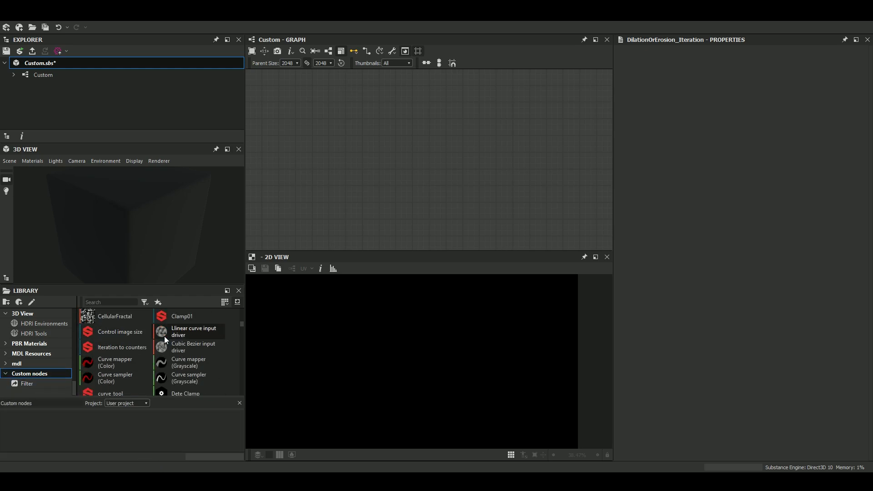
Save the Custom.sbs package.
left_click(6, 51)
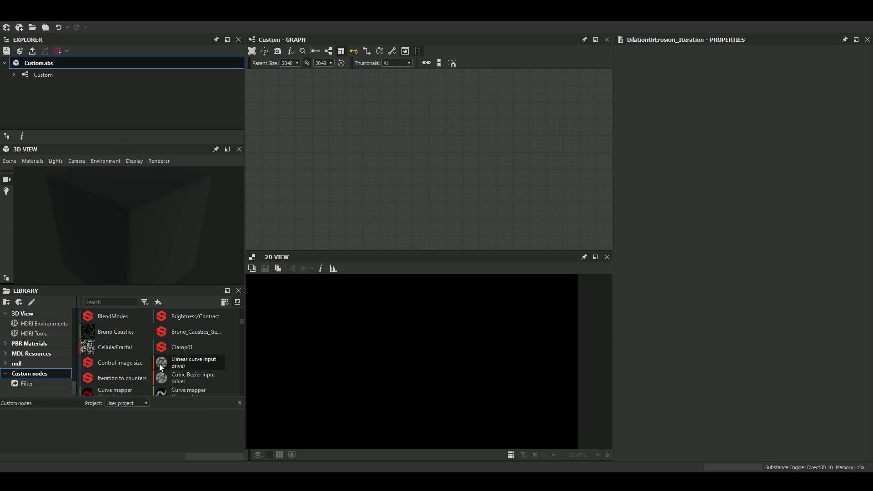
scroll(154, 355, "up", 5)
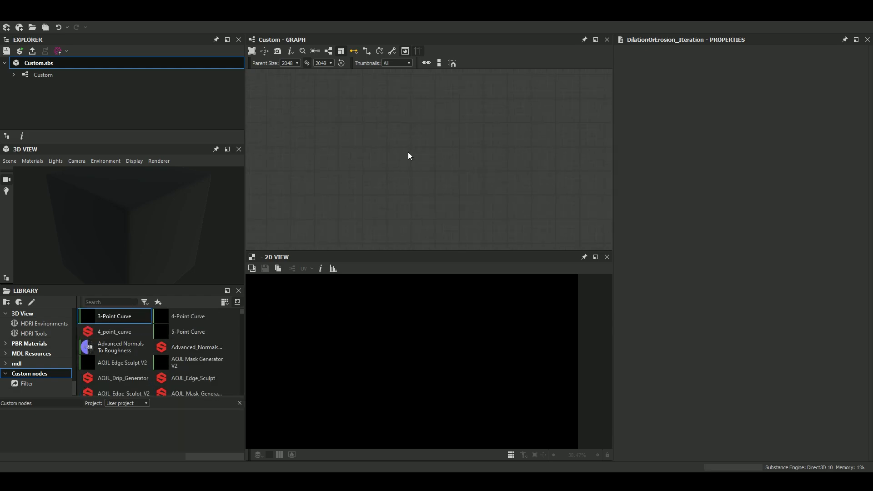
key("space")
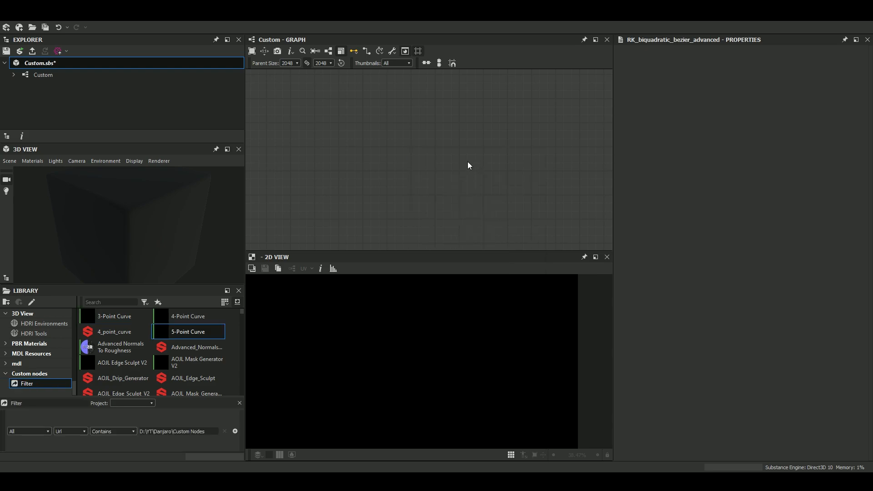
left_click(9, 50)
Examine the edge detection nodes in the graph and display the Edge Detect output in the 2D view.
middle_click_drag(508, 124, 374, 199)
middle_click_drag(508, 142, 457, 180)
scroll(446, 120, "up", 8)
middle_click_drag(409, 89, 463, 130)
scroll(532, 125, "down", 1)
double_click(532, 125)
scroll(462, 130, "down", 2)
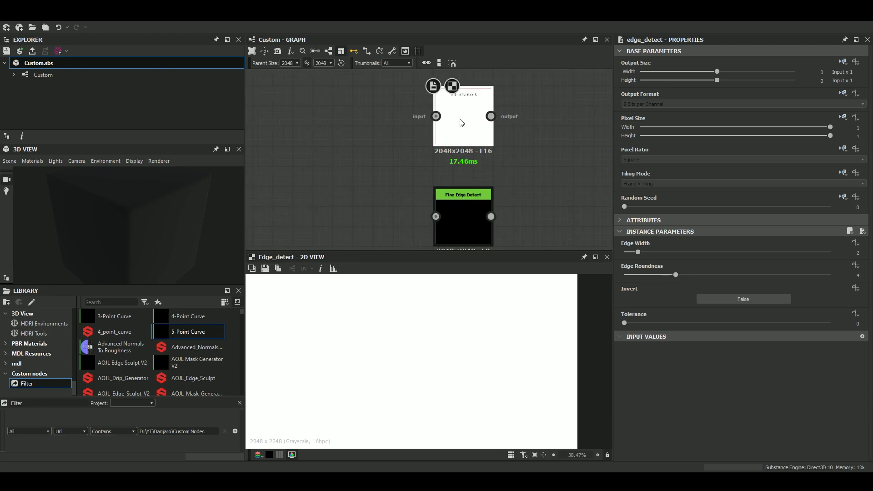
mouse_move(451, 179)
middle_mouse_down()
mouse_move(451, 160)
mouse_move(456, 177)
middle_mouse_up()
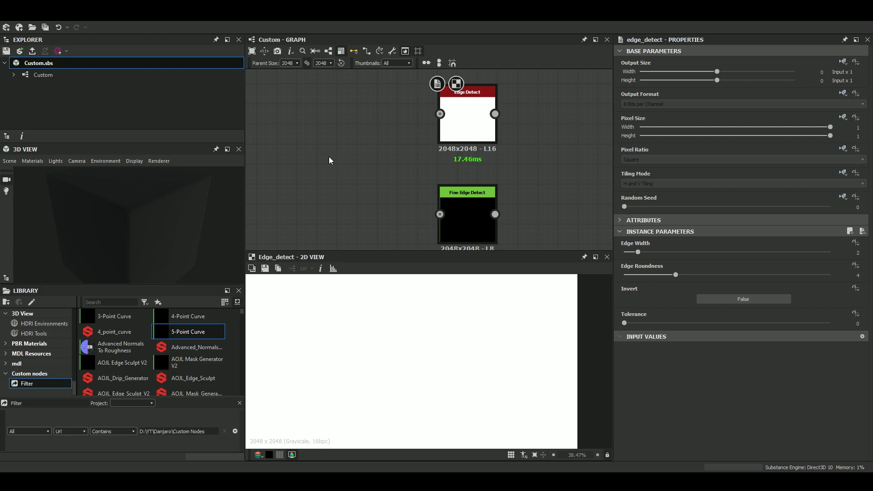
Add a Shape node and an Anisotropic Noise node beside the Edge Detect and Fine Edge Detect nodes.
key("space")
type("sha")
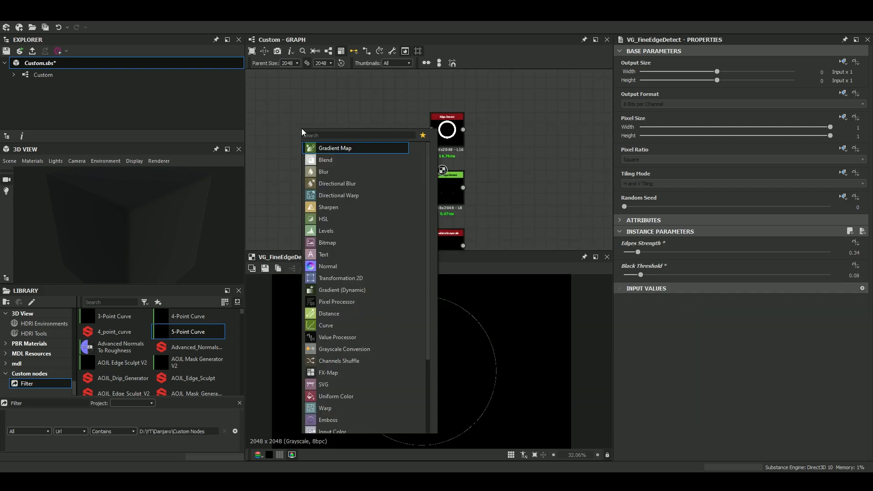
type("ani")
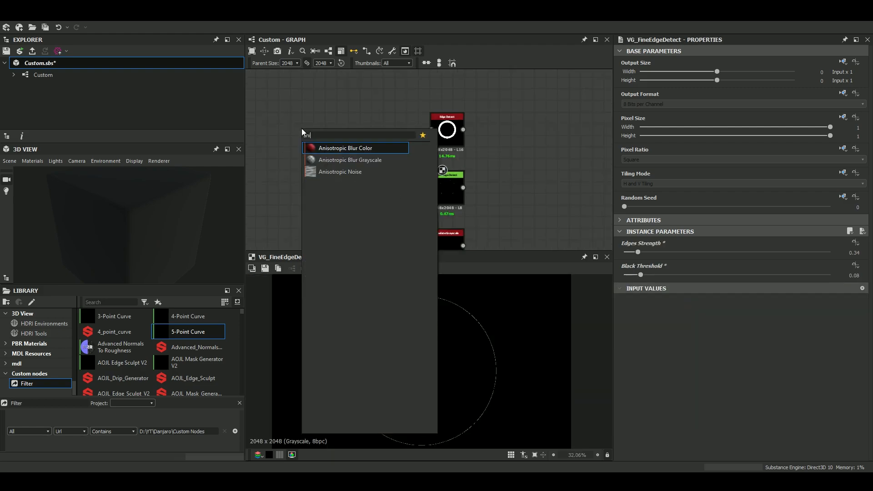
key("Down")
key("Down")
key("Return")
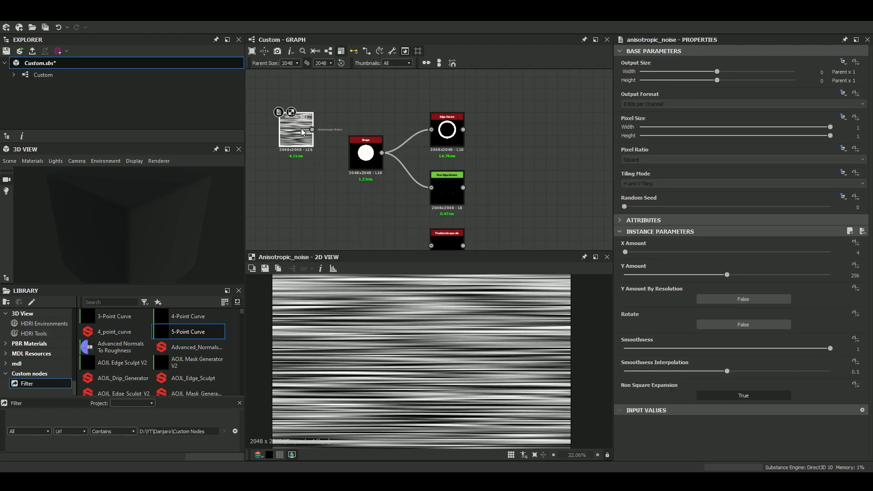
Connect the Anisotropic Noise output to Edge Detect and Fine Edge Detect, and inspect the Fine Edge Detect output.
left_click_drag(312, 130, 431, 187)
double_click(452, 192)
scroll(446, 375, "up", 4)
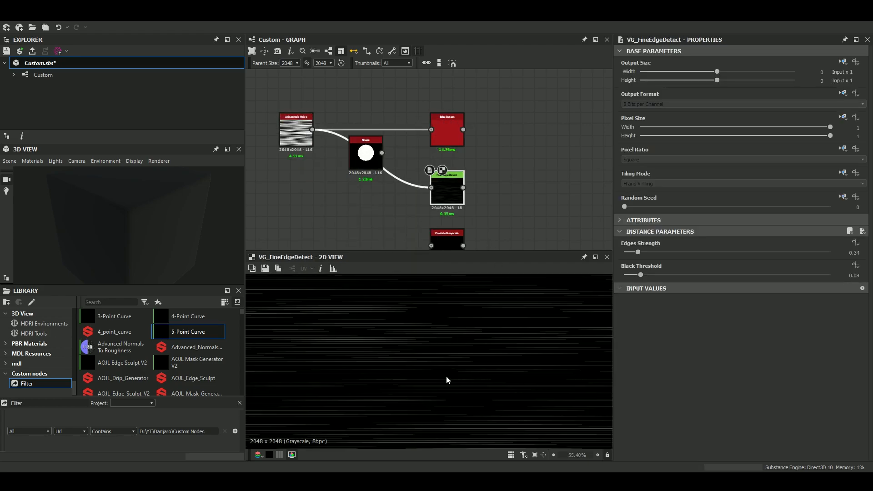
scroll(446, 371, "down", 3)
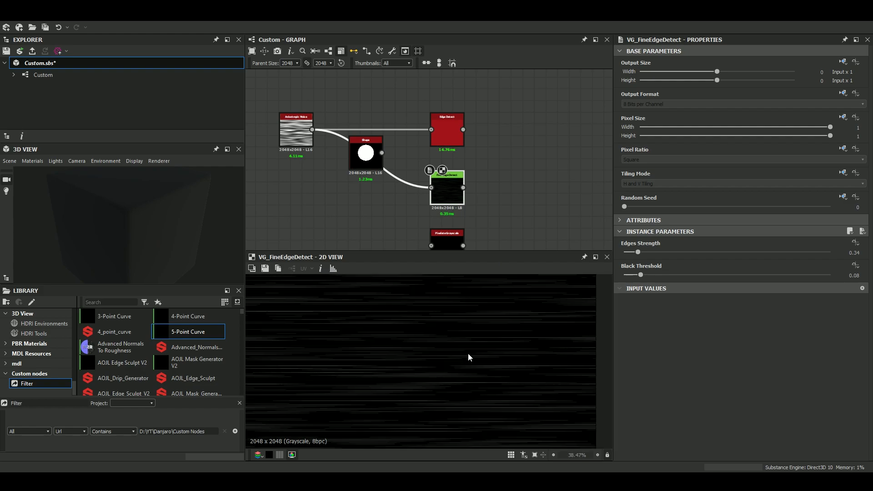
Set the Edge Detect node's Edge Width to 1.13 and Edge Roundness to 0, and inspect its output up close.
double_click(446, 127)
left_click_drag(646, 253, 625, 252)
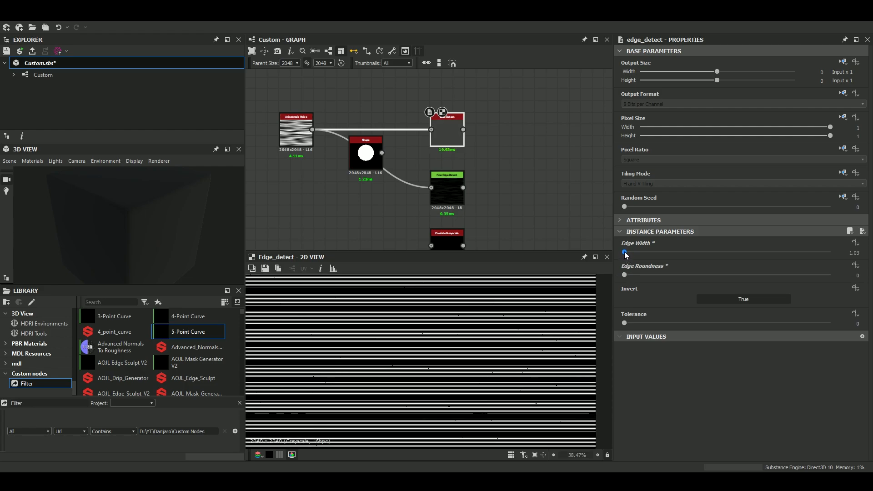
left_click_drag(624, 253, 626, 253)
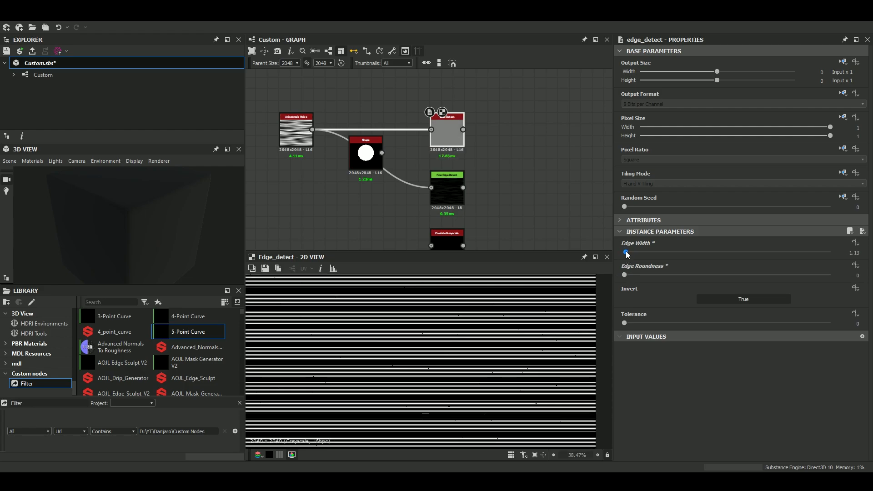
scroll(551, 331, "down", 2)
scroll(542, 332, "up", 8)
scroll(425, 346, "up", 7)
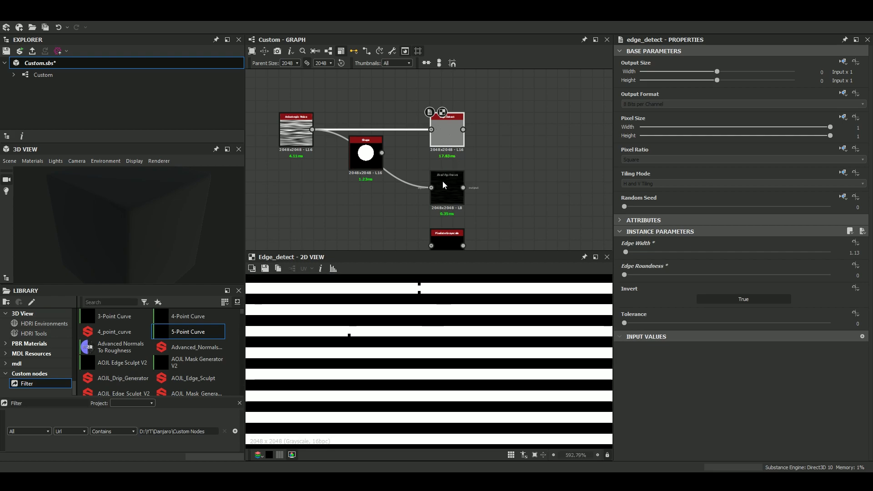
Set the Fine Edge Detect node's Black Threshold to 0.18 and inspect its output in the 2D view.
left_click(442, 185)
scroll(451, 342, "down", 15)
scroll(437, 337, "up", 4)
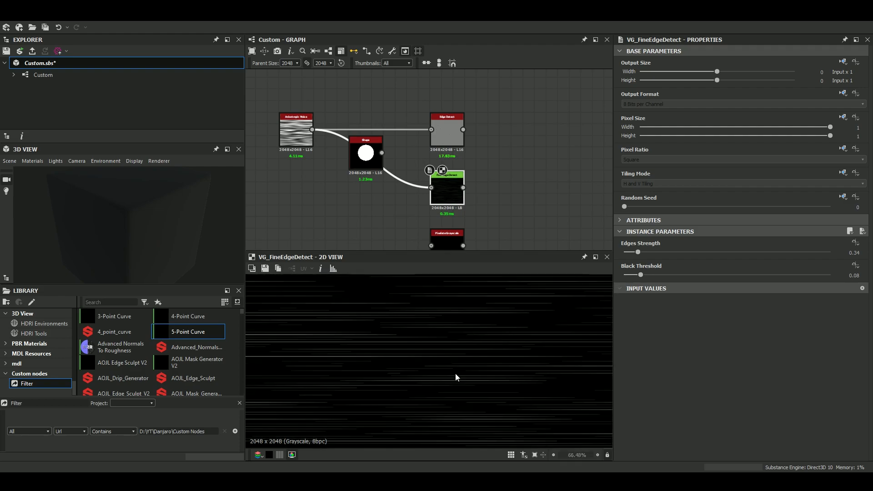
scroll(456, 377, "down", 4)
mouse_move(640, 275)
left_mouse_down()
mouse_move(624, 276)
mouse_move(754, 271)
mouse_move(615, 285)
mouse_move(663, 287)
left_mouse_up()
scroll(529, 382, "down", 3)
scroll(441, 356, "up", 5)
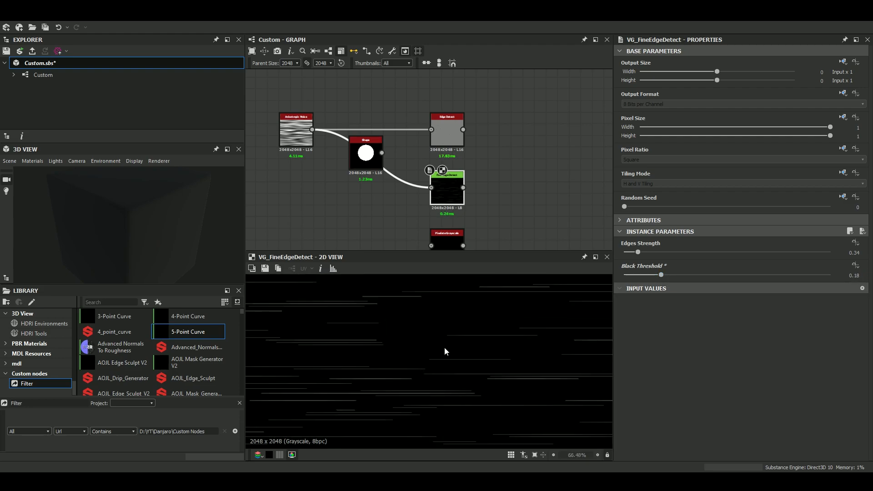
scroll(484, 357, "down", 3)
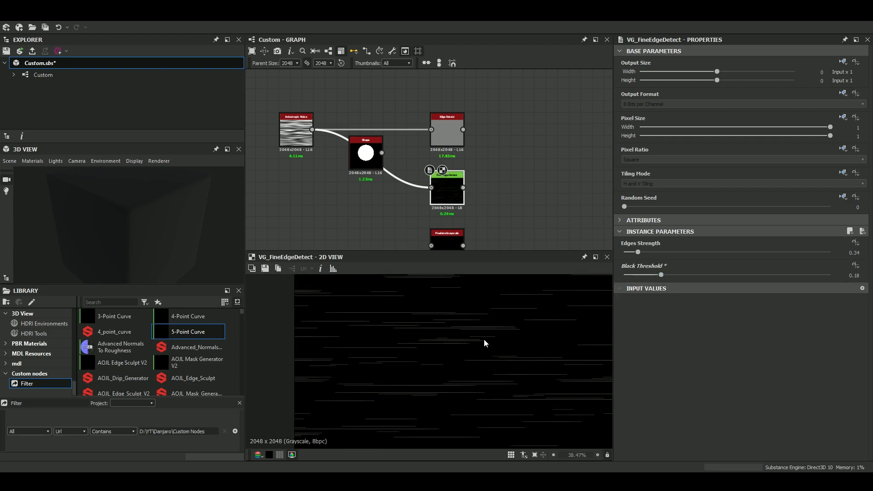
scroll(446, 188, "up", 4)
scroll(454, 199, "down", 4)
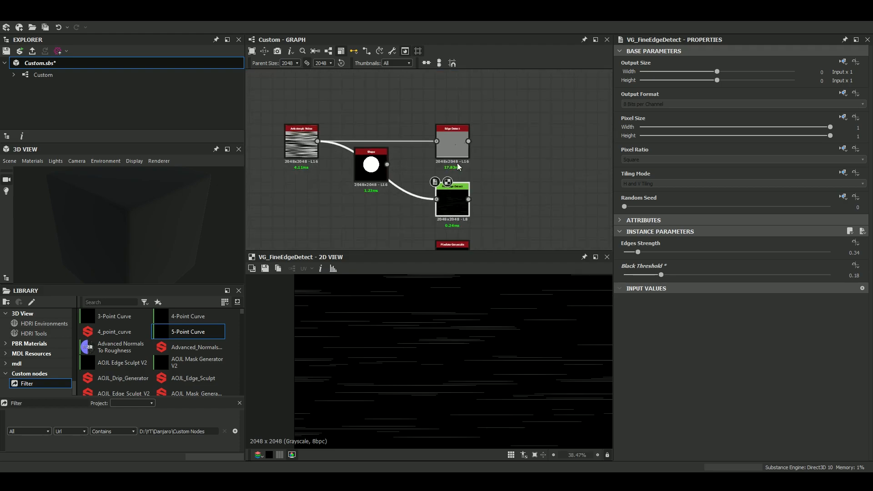
Display the Edge Detect output again and drop its Edge Roundness to the minimum of 0.
double_click(449, 138)
scroll(538, 347, "up", 6)
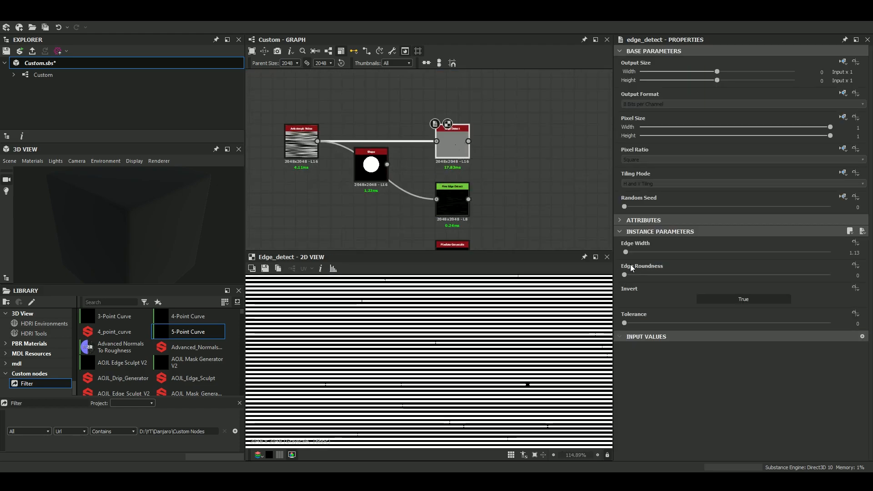
mouse_move(626, 274)
left_mouse_down()
mouse_move(662, 276)
mouse_move(612, 283)
left_mouse_up()
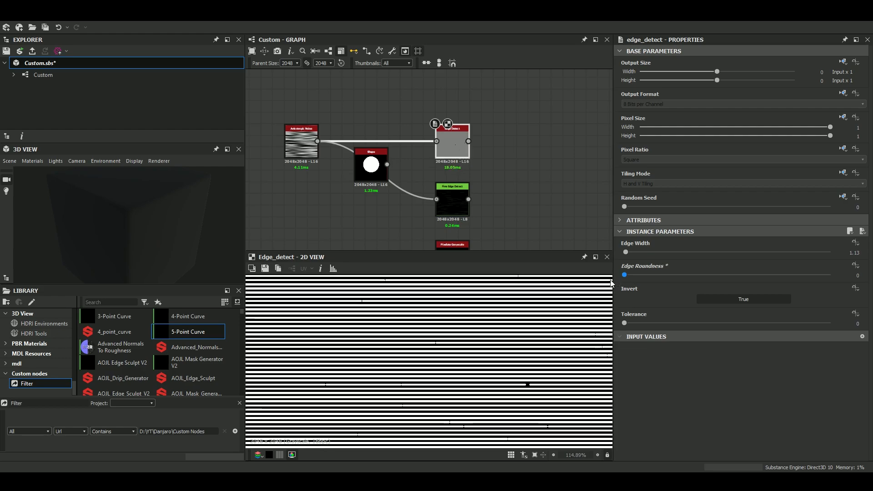
Delete the Shape node from the graph and bring the lower nodes into view.
scroll(469, 216, "up", 3)
left_click_drag(273, 98, 317, 176)
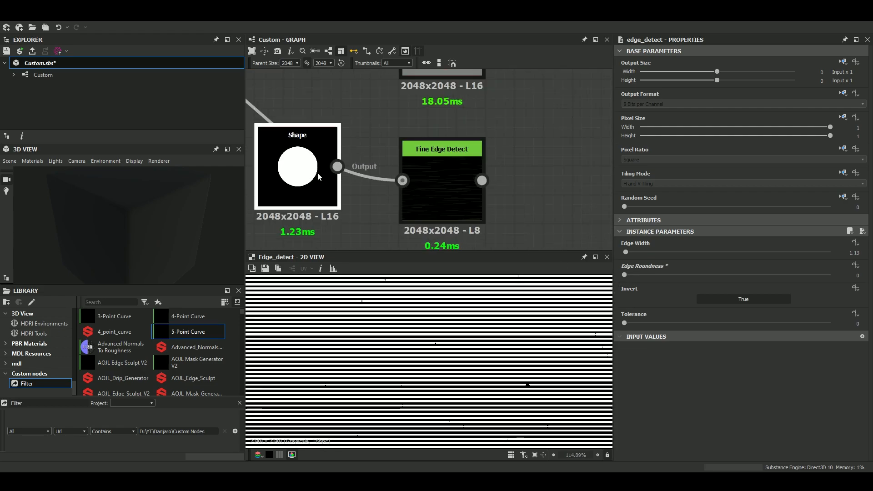
key("Delete")
scroll(380, 159, "down", 4)
middle_click_drag(380, 161, 373, 136)
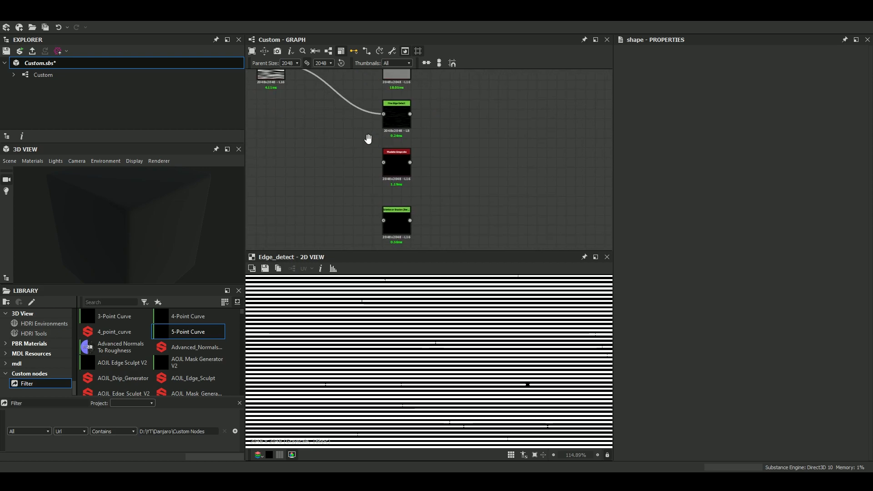
Display the Pixelate Grayscale node's output in the 2D view and examine its parameters.
scroll(377, 143, "up", 2)
scroll(394, 152, "down", 1)
scroll(419, 176, "up", 3)
left_click(420, 177)
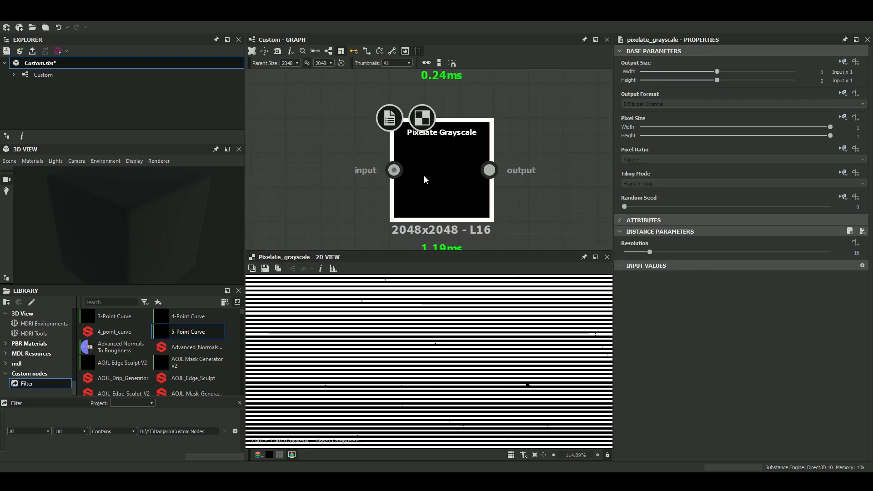
scroll(459, 164, "down", 3)
middle_click_drag(460, 164, 512, 147)
scroll(477, 150, "up", 3)
middle_click_drag(430, 151, 343, 166)
scroll(419, 170, "up", 1)
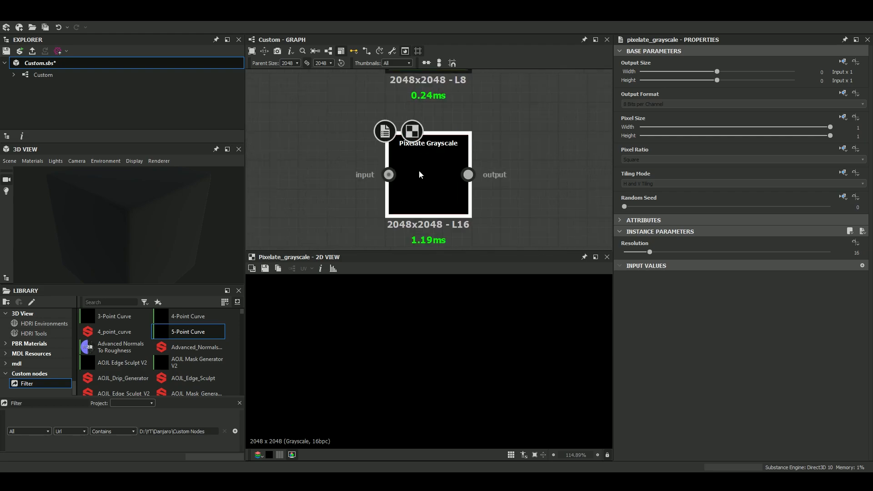
Add a color Pixelate node beside the Pixelate Grayscale node and make room around it.
key("space")
type("pix")
key("Down")
key("Down")
key("Return")
middle_click_drag(323, 169, 509, 167)
scroll(458, 138, "down", 3)
middle_click_drag(300, 166, 318, 168)
left_click(319, 168)
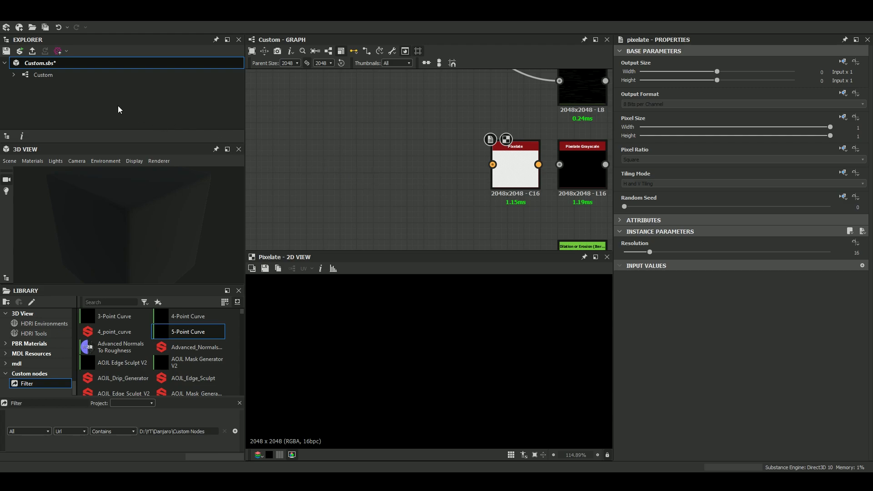
Save the Custom.sbs package and add TexturesCom_Wall_ConcreteBunker4_2.5x2.5_1K_albedo.tif to it as a bitmap resource.
left_click(6, 51)
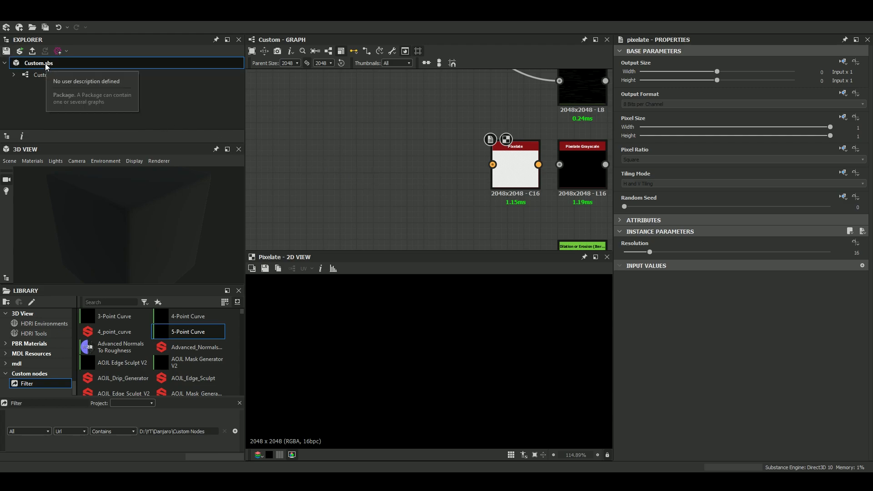
right_click(45, 64)
mouse_move(73, 91)
left_click(204, 103)
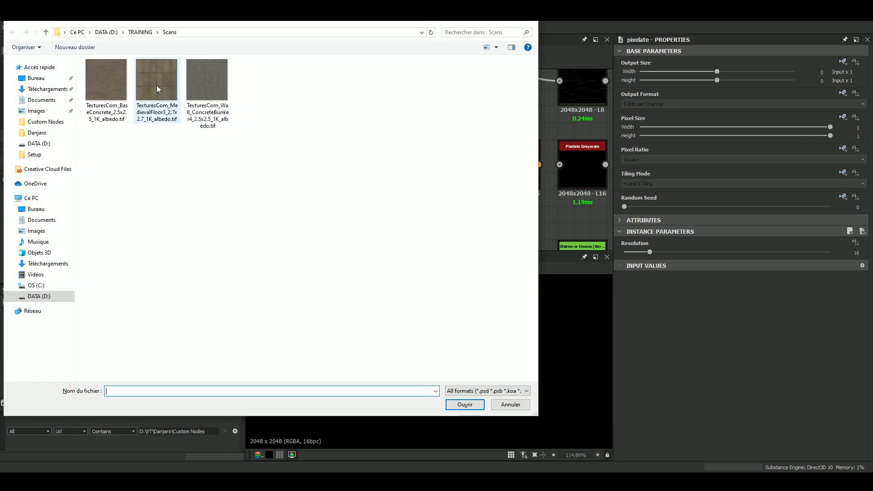
left_click(207, 84)
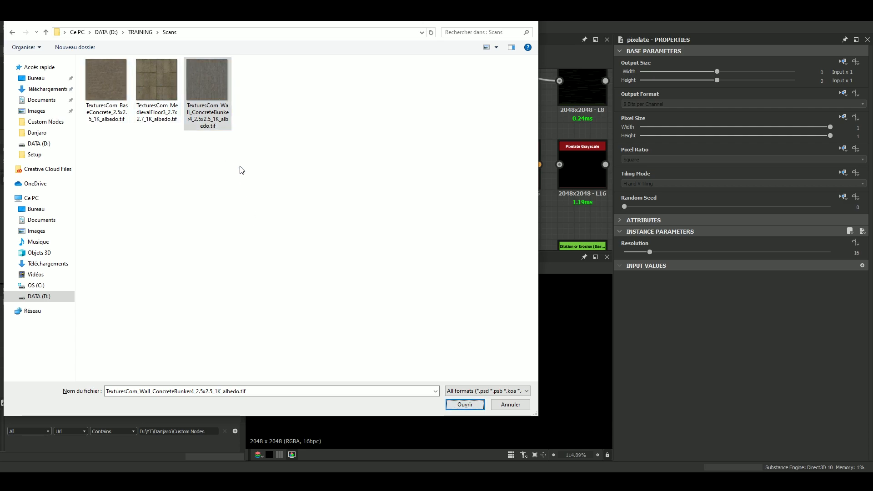
left_click(465, 404)
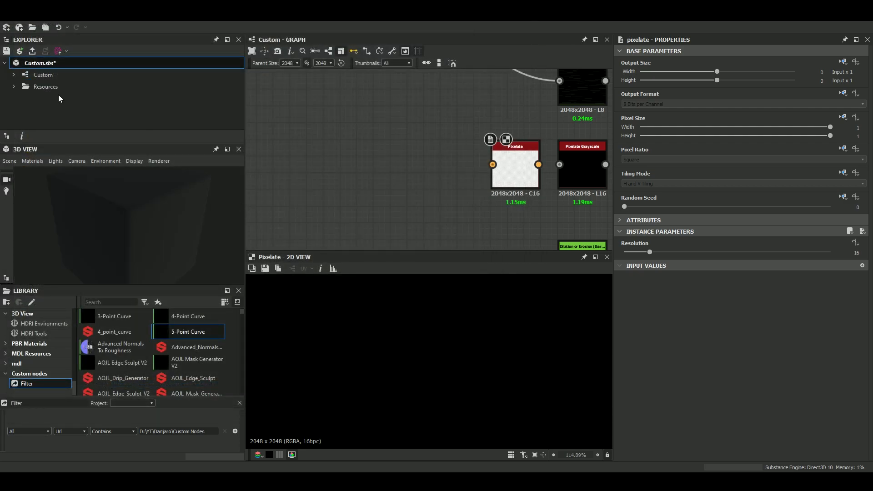
Place the concrete bunker texture from the Resources folder into the graph as a Bitmap node, ahead of the Pixelate node.
left_click(18, 90)
left_click(14, 88)
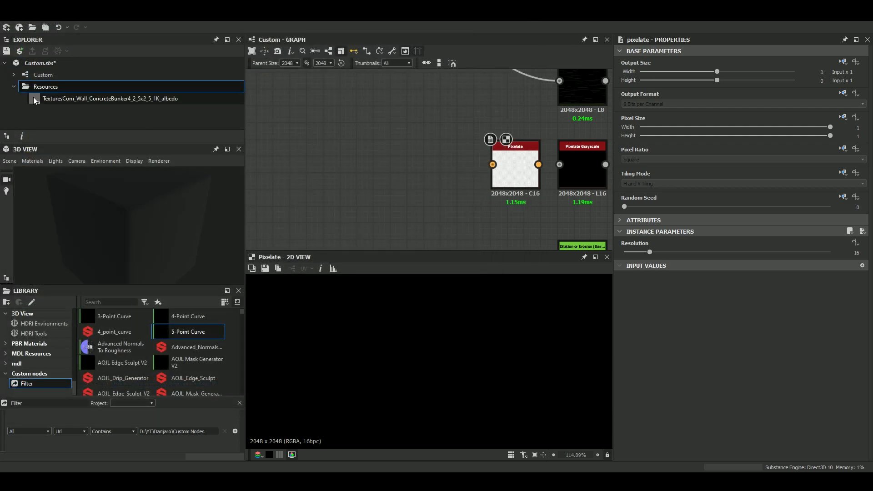
left_click(81, 101)
left_click_drag(334, 146, 303, 175)
scroll(345, 162, "up", 2)
middle_click_drag(317, 175, 350, 176)
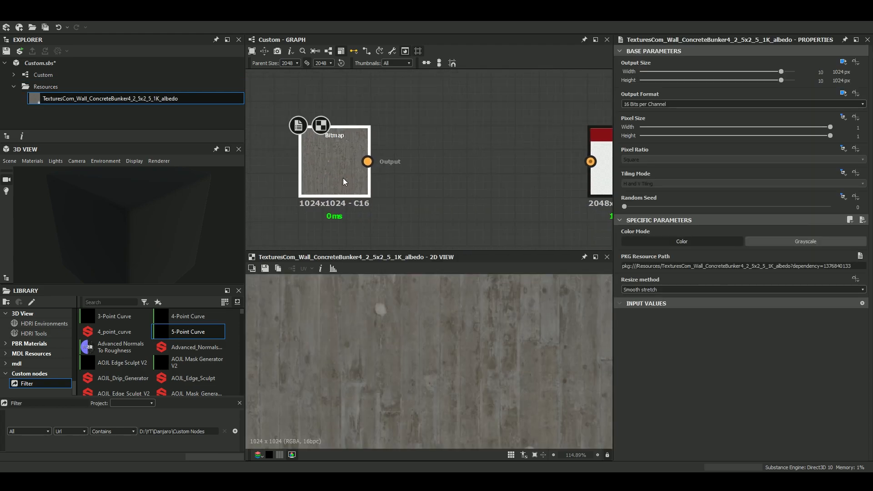
key("space")
type("sa")
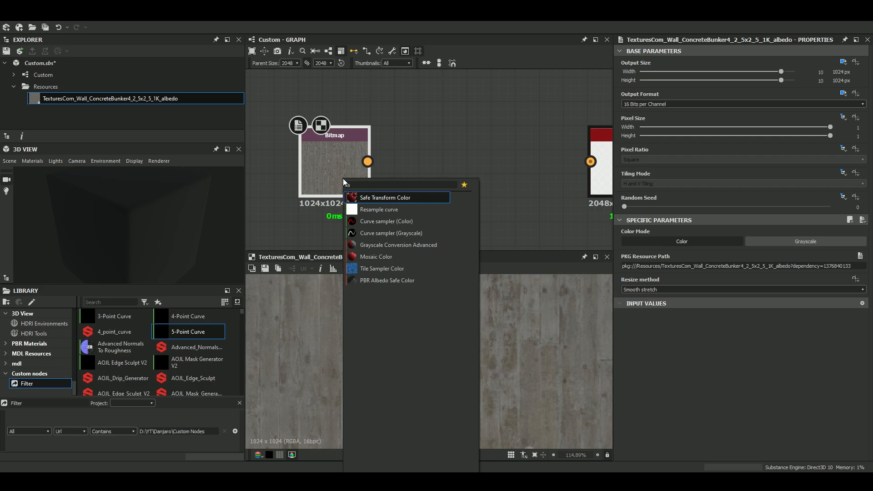
key("Escape")
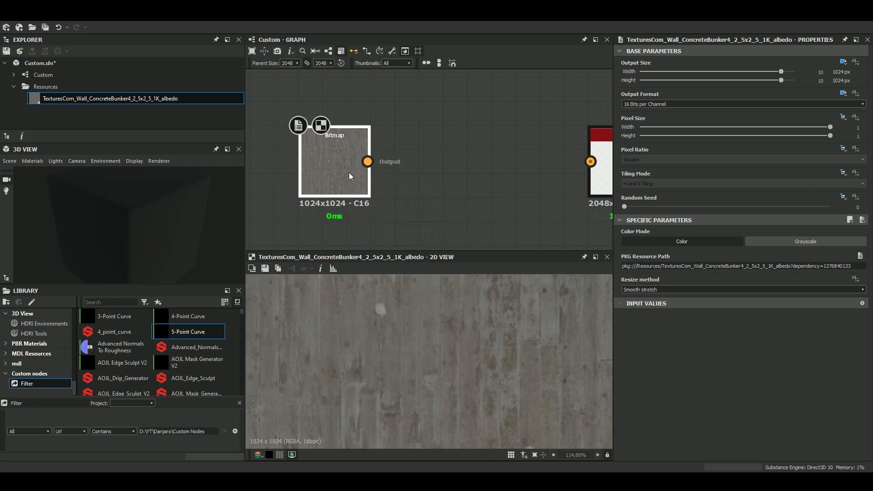
Add an HSL node after the Bitmap node and set its Saturation to 0.8.
key("space")
type("h")
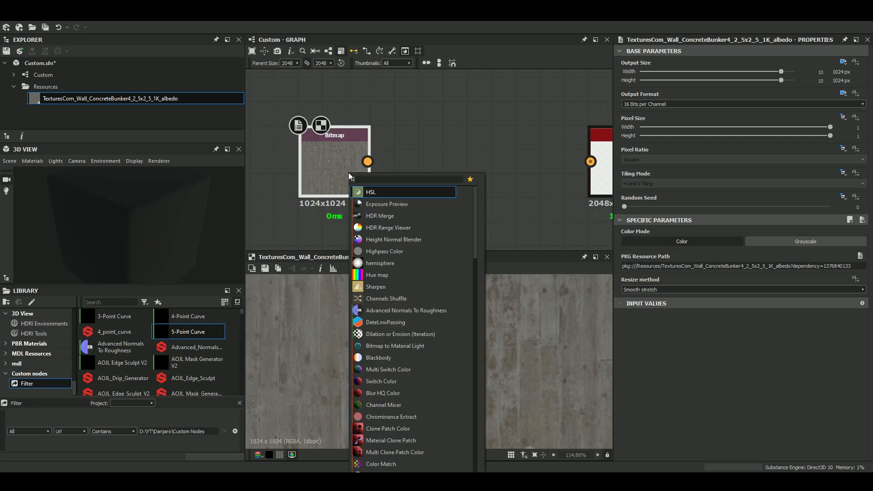
key("Return")
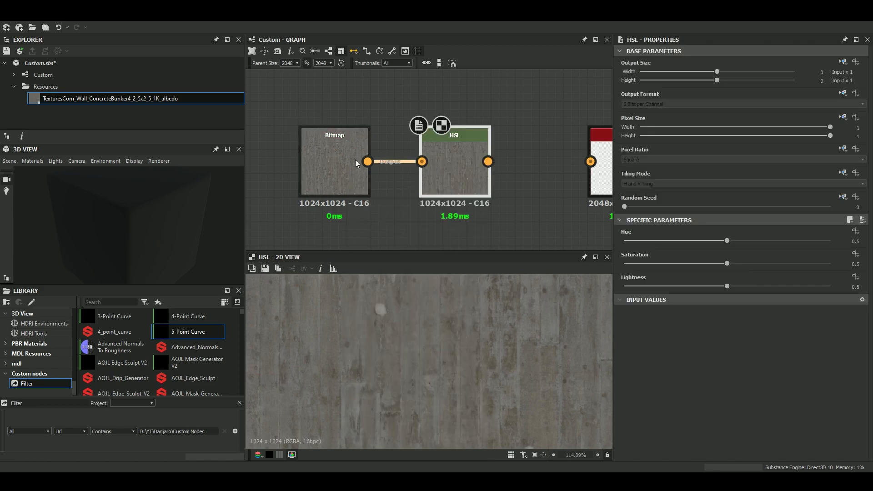
left_click_drag(727, 263, 789, 266)
scroll(551, 317, "down", 3)
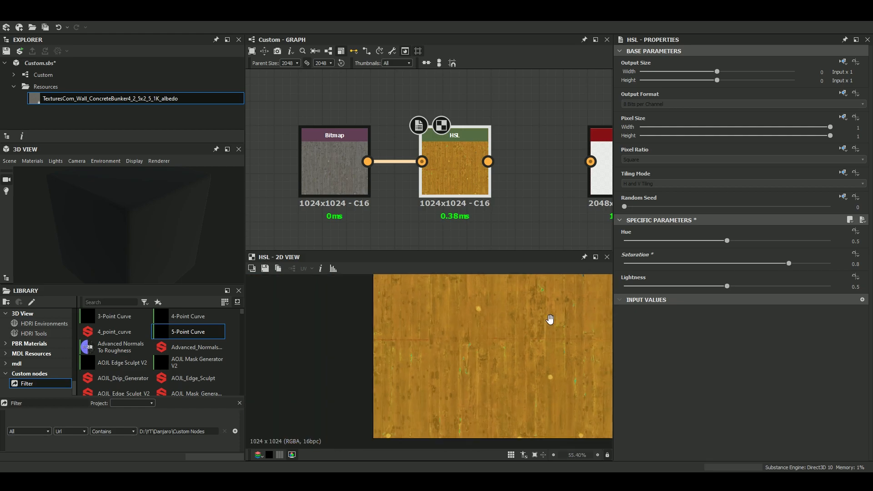
scroll(475, 337, "up", 3)
mouse_move(729, 241)
left_mouse_down()
mouse_move(739, 242)
mouse_move(727, 239)
left_mouse_up()
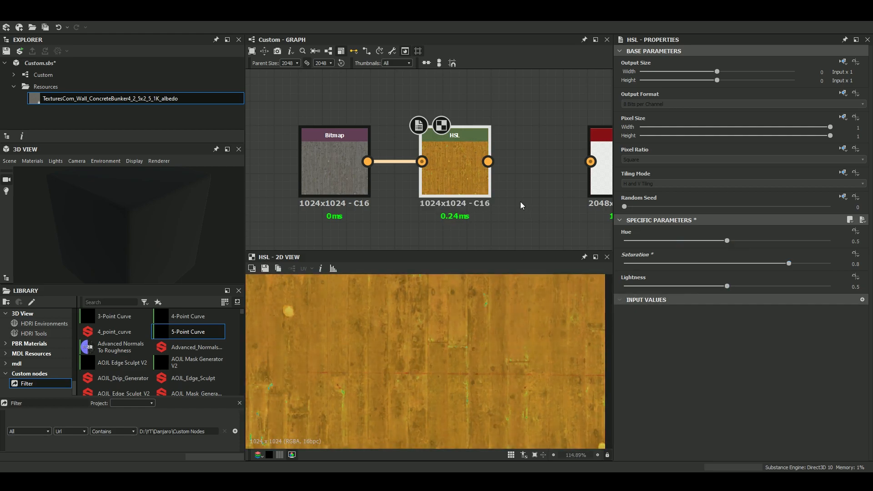
Connect the HSL output to the Pixelate input and display the Pixelate result in the 2D view.
key("f")
middle_click_drag(374, 209, 352, 203)
left_click_drag(281, 169, 439, 212)
left_click_drag(433, 209, 355, 208)
scroll(417, 209, "up", 4)
left_click_drag(337, 159, 452, 159)
double_click(474, 170)
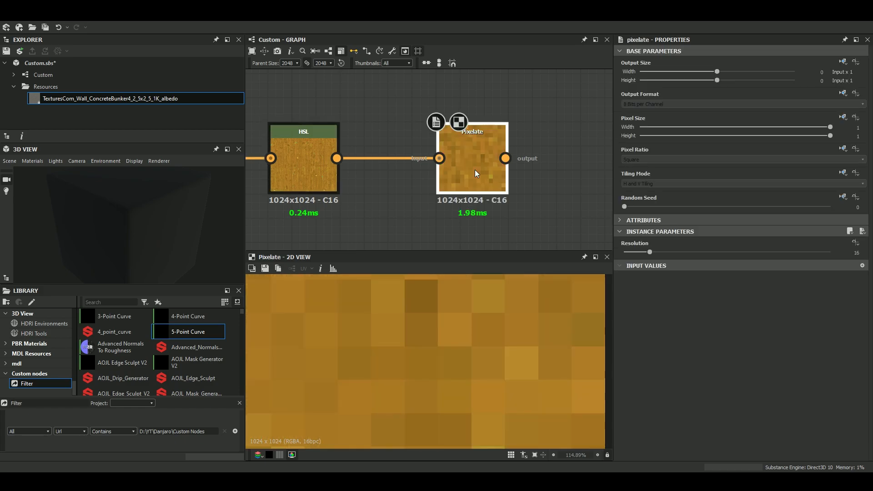
Set the Pixelate node's Resolution to 256 and inspect its output up close.
scroll(463, 357, "down", 3)
scroll(455, 359, "up", 2)
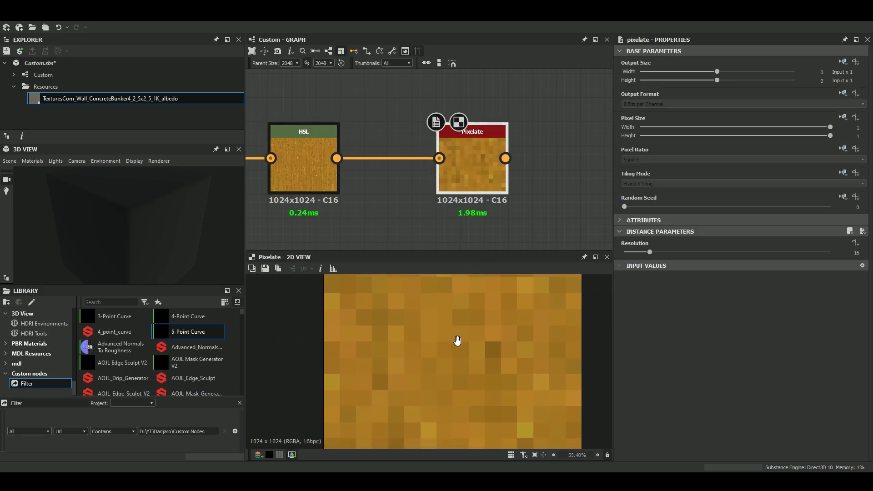
left_click_drag(650, 252, 811, 269)
type("256")
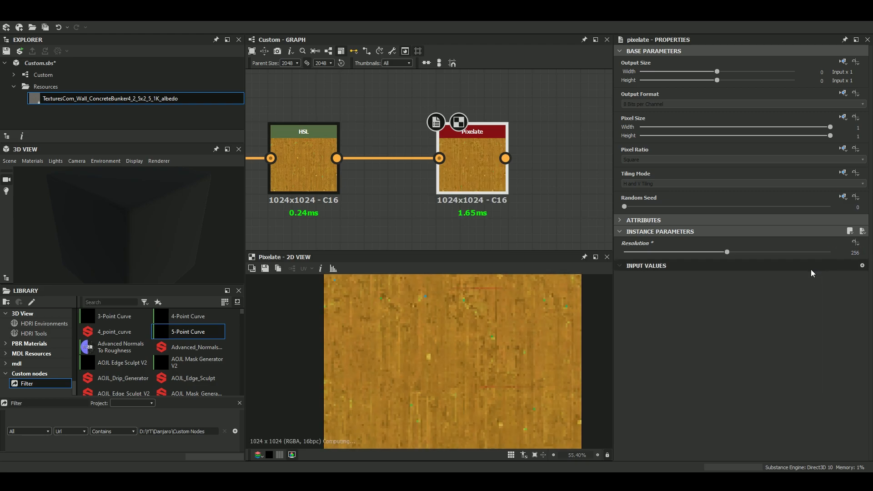
key("Return")
scroll(568, 353, "up", 2)
scroll(557, 354, "up", 5)
Raise the Pixelate node's Resolution to 512 and inspect the texture in the 2D view.
left_click_drag(727, 252, 867, 254)
scroll(482, 326, "down", 9)
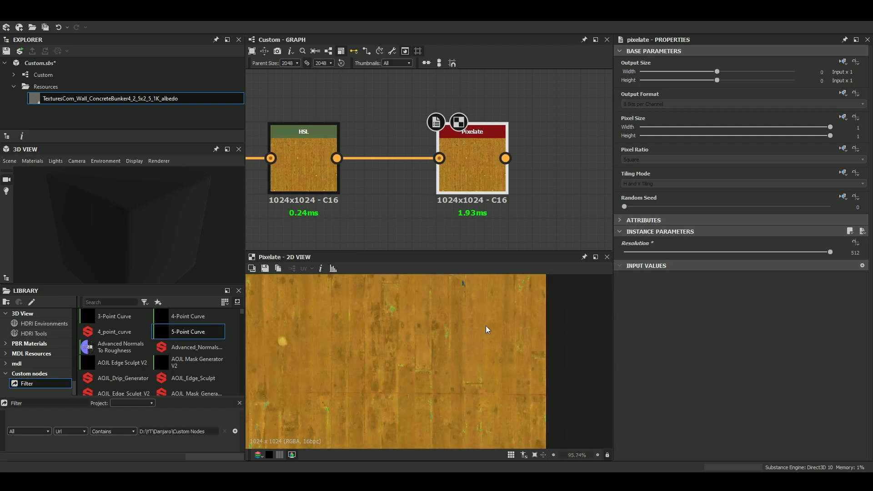
scroll(468, 338, "up", 5)
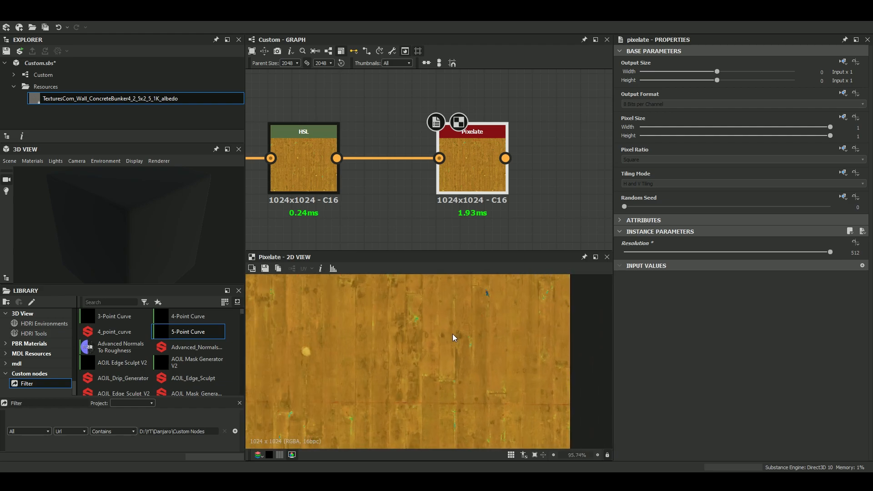
Lower the Pixelate node's Resolution to 5 and inspect the color blocks in the 2D view.
left_click_drag(653, 253, 642, 259)
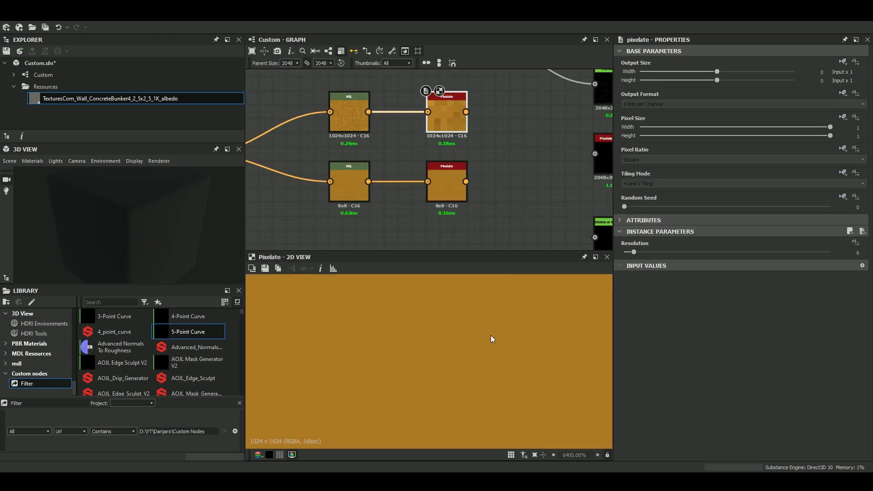
scroll(509, 320, "down", 10)
scroll(459, 324, "up", 2)
mouse_move(629, 253)
left_mouse_down()
mouse_move(722, 252)
mouse_move(642, 253)
mouse_move(637, 266)
mouse_move(632, 256)
left_mouse_up()
scroll(466, 347, "down", 5)
scroll(451, 350, "up", 3)
scroll(428, 318, "down", 4)
Delete both HSL nodes and both Pixelate nodes branching from the Bitmap node.
middle_click_drag(309, 172, 523, 155)
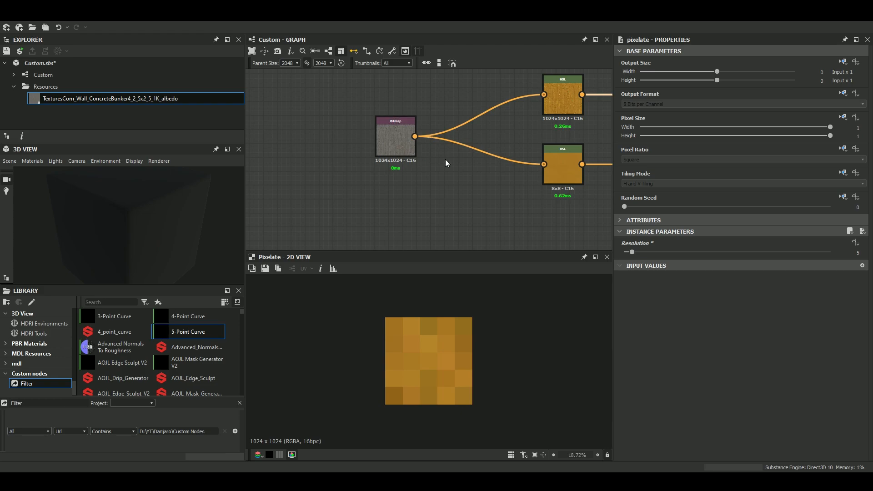
scroll(333, 150, "down", 5)
left_click_drag(259, 141, 367, 199)
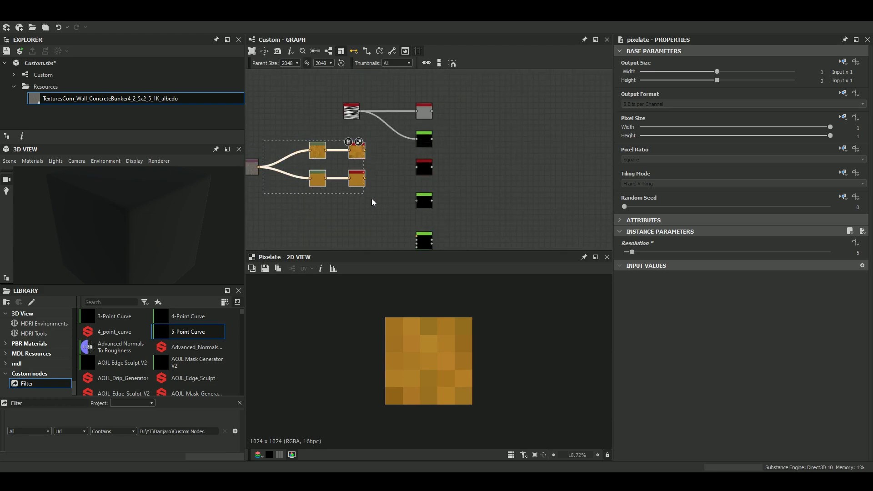
key("Delete")
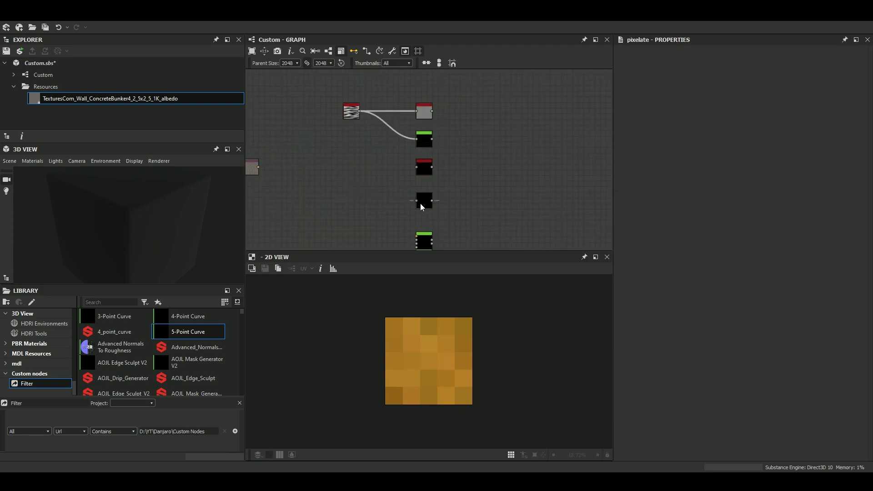
Display the Dilation or Erosion (Iteration) node's output and examine its parameters.
scroll(419, 201, "up", 6)
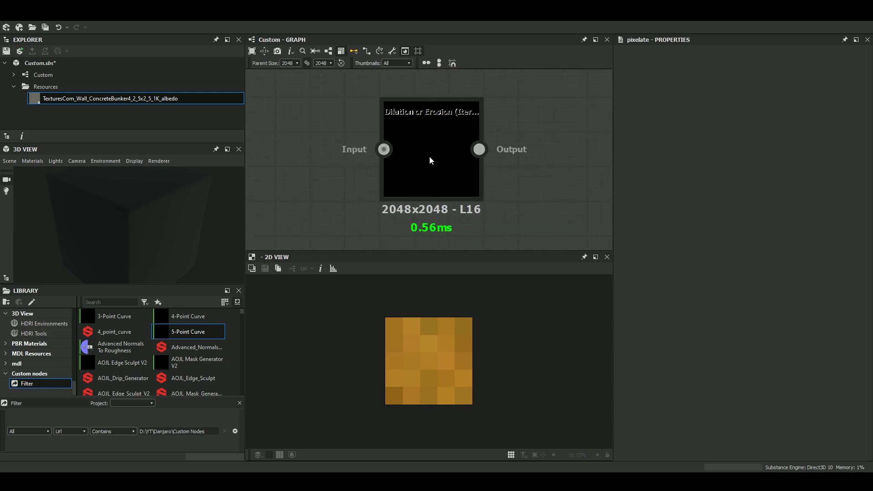
left_click(430, 164)
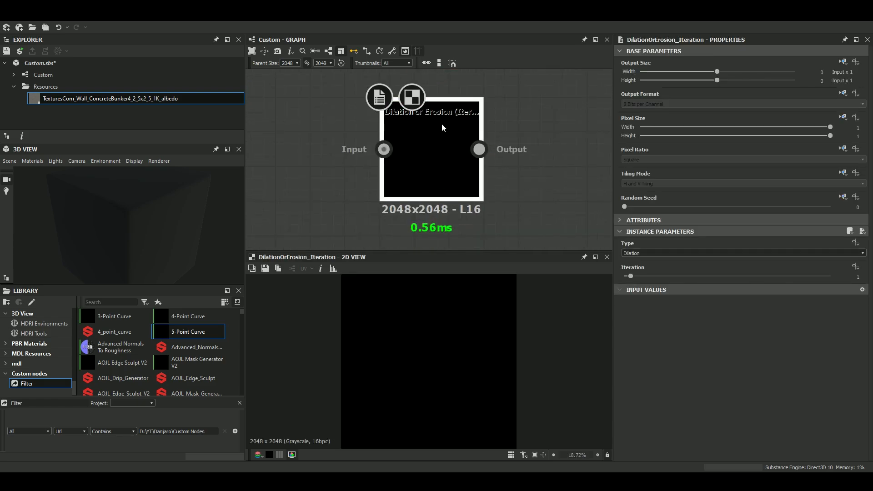
scroll(464, 95, "up", 2)
scroll(396, 137, "down", 5)
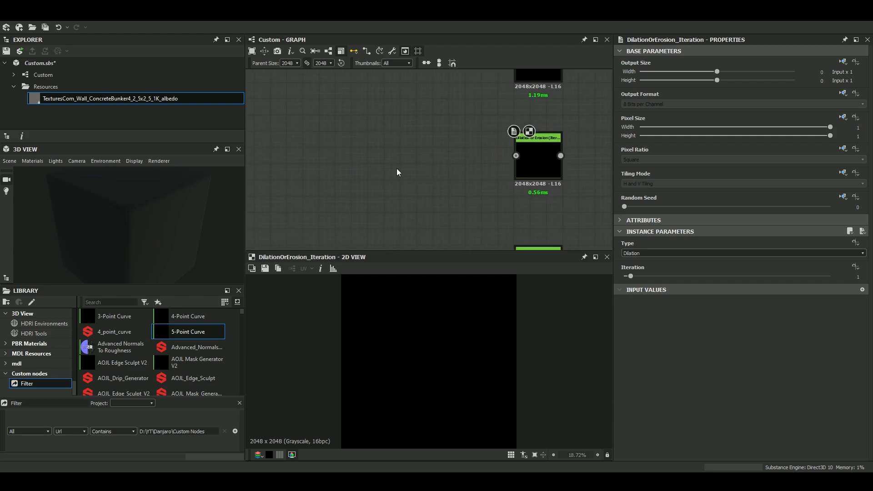
Add a Cells 1 node and connect its output to the Dilation or Erosion (Iteration) node's input.
key("space")
type("ce")
key("Return")
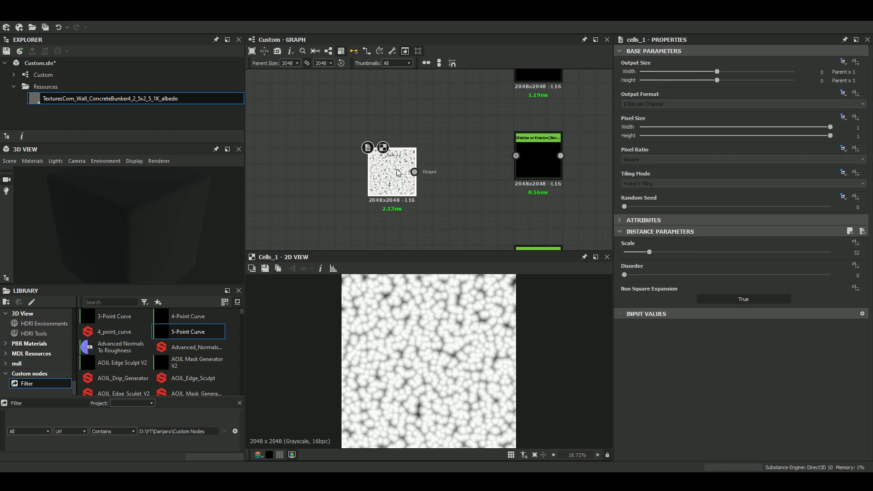
left_click_drag(412, 168, 511, 162)
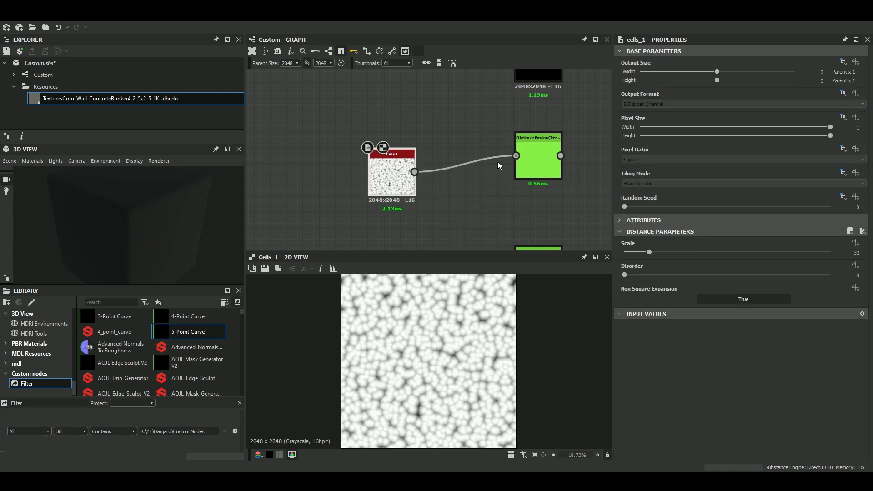
Compare the Dilation or Erosion output with the original Cells 1 pattern in the 2D view.
scroll(549, 157, "up", 3)
left_click(549, 157)
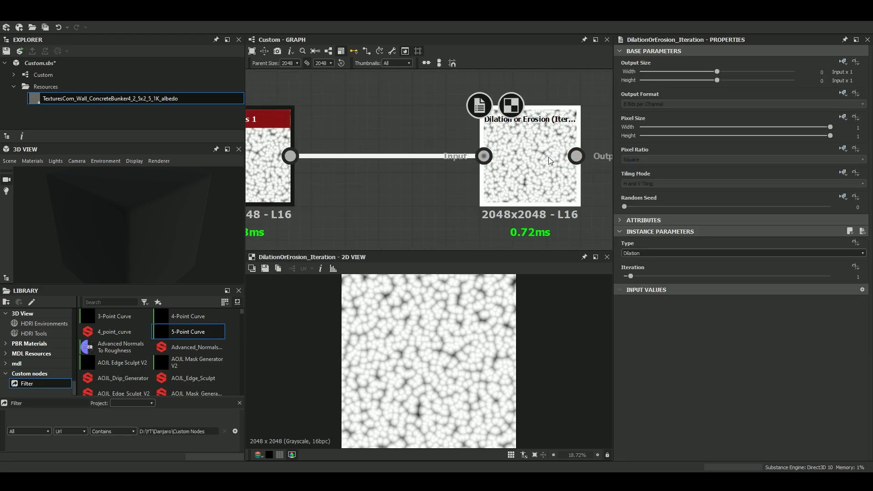
scroll(539, 165, "down", 3)
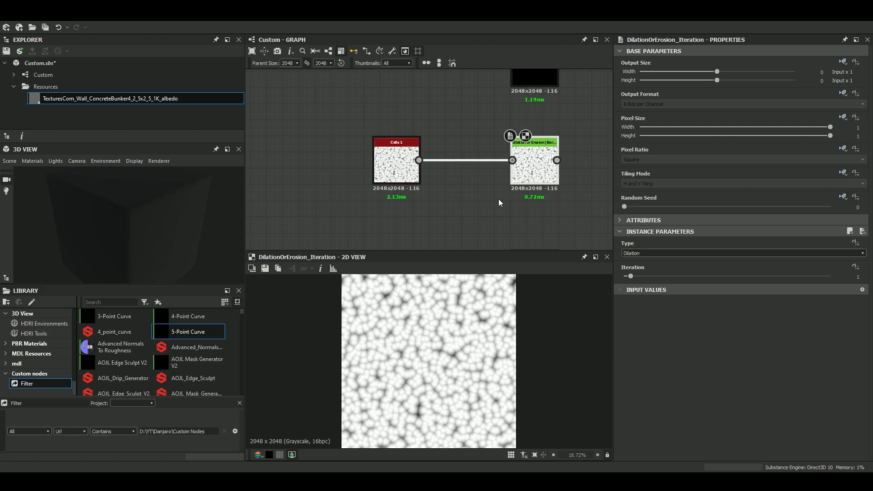
double_click(386, 160)
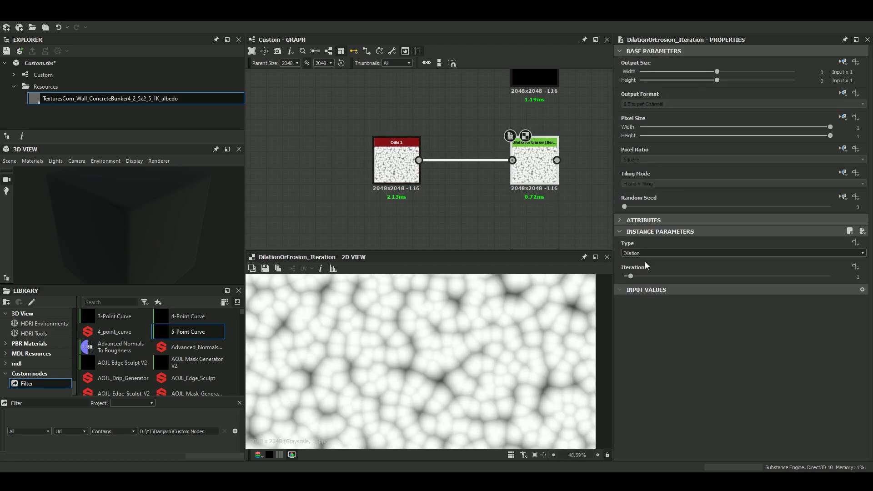
Raise the Dilation or Erosion node's Iteration to 17, inspect the dilation up close, and increase it to 21.
left_click_drag(624, 277, 736, 279)
scroll(472, 353, "up", 3)
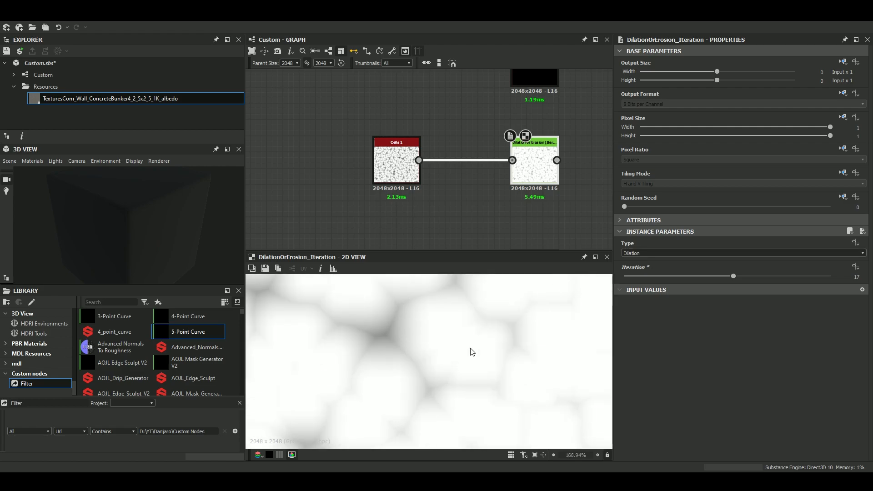
scroll(449, 354, "down", 3)
scroll(449, 356, "up", 3)
scroll(450, 341, "up", 3)
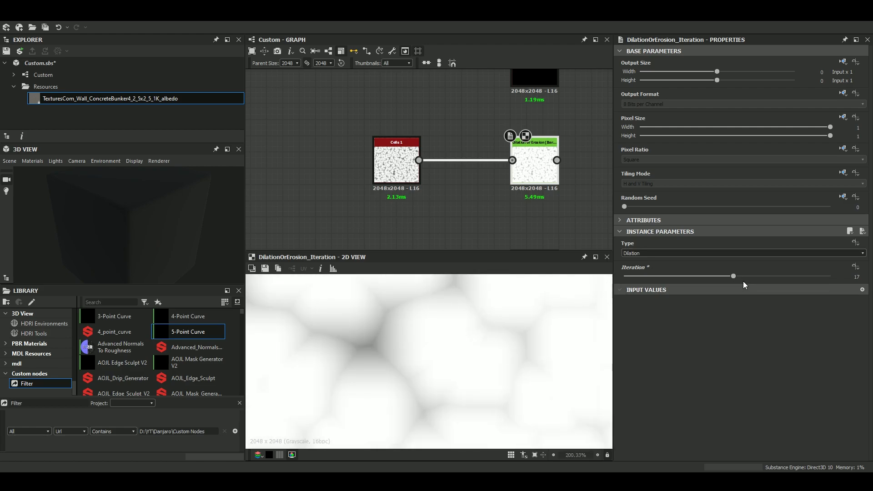
mouse_move(743, 277)
left_mouse_down()
mouse_move(816, 276)
mouse_move(759, 277)
left_mouse_up()
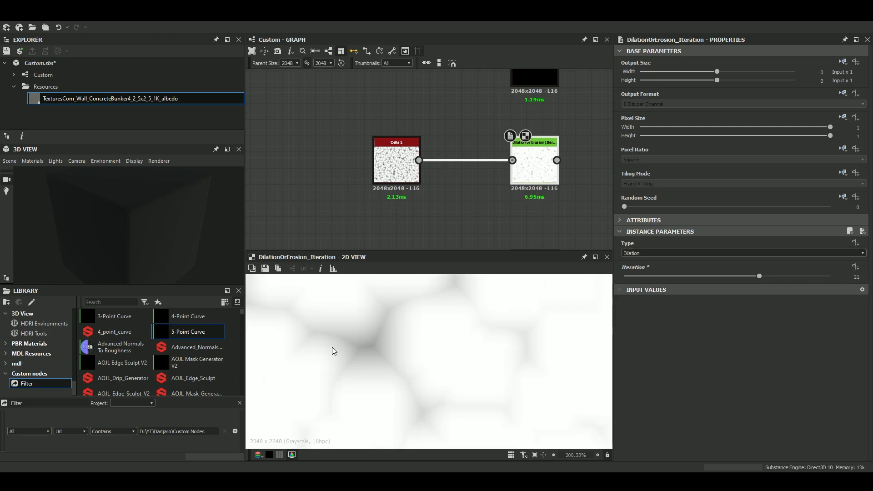
Switch the Dilation or Erosion node's Type to Erosion, set Iteration to 12, inspect the pattern, and raise Iteration to 24.
left_click(648, 253)
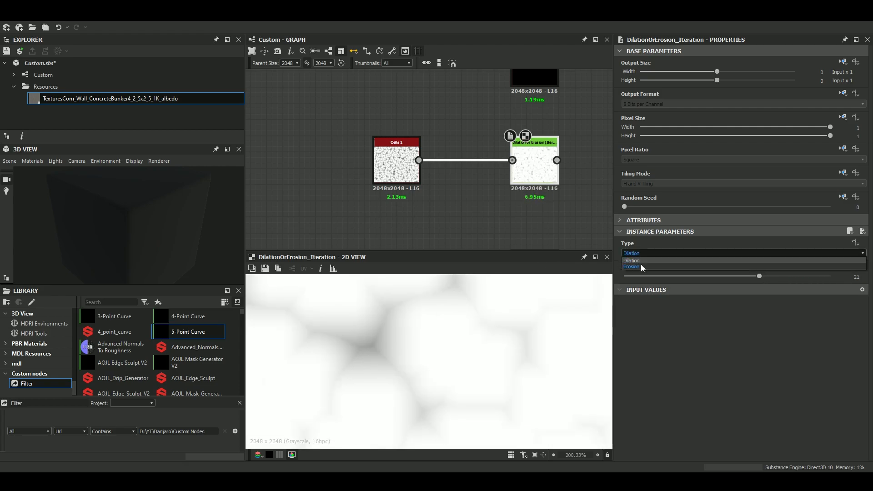
left_click(640, 264)
left_click_drag(632, 278, 701, 277)
scroll(455, 346, "up", 5)
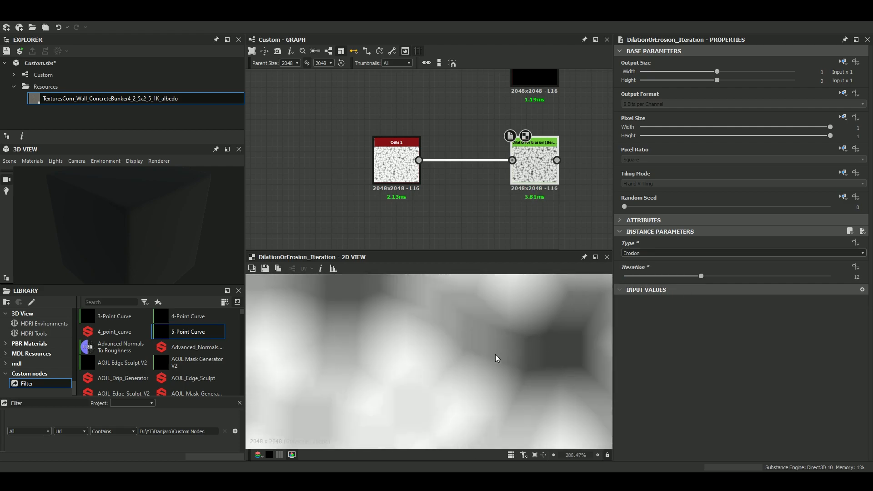
scroll(456, 359, "down", 3)
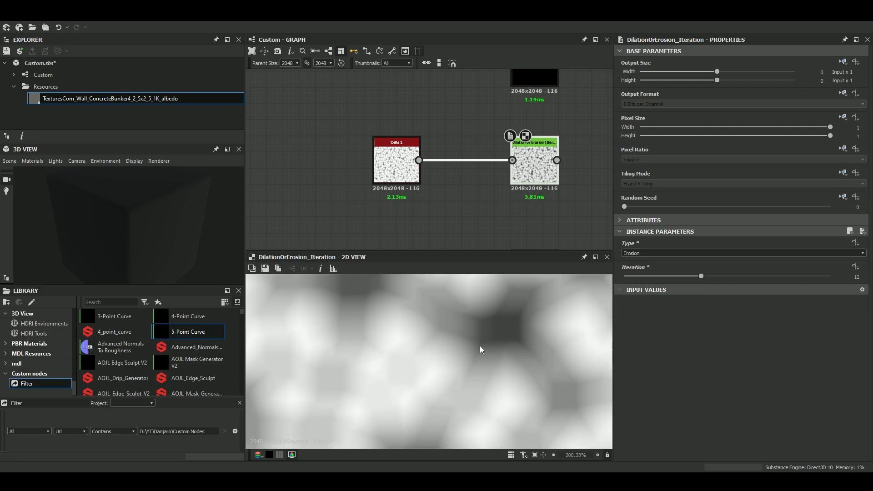
scroll(500, 349, "down", 6)
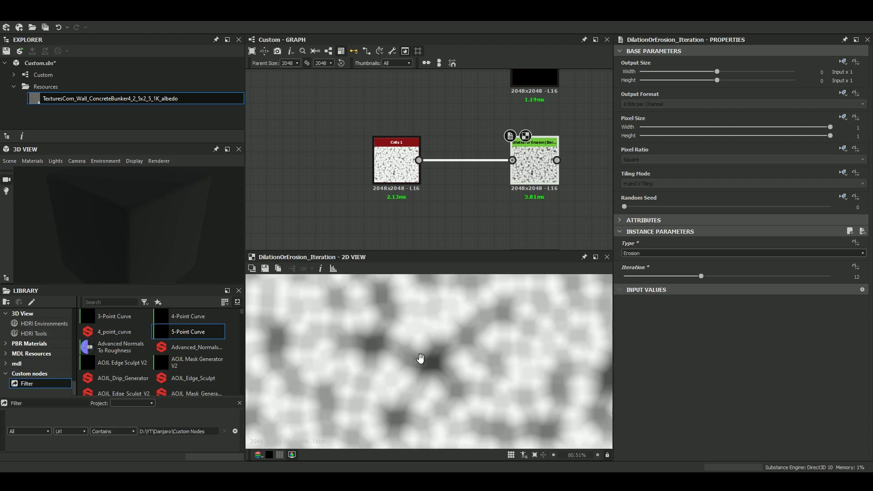
left_click_drag(706, 277, 780, 277)
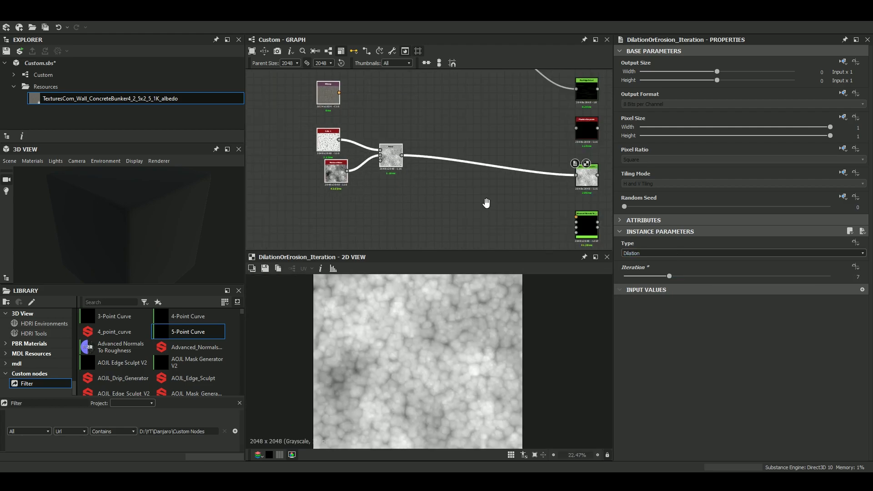
Display the Advanced Normals To Roughness node's output in the 2D view and open its parameters.
middle_click_drag(486, 203, 375, 127)
scroll(457, 146, "up", 5)
scroll(511, 162, "up", 5)
left_click(508, 176)
scroll(496, 184, "down", 1)
middle_click_drag(490, 194, 472, 238)
double_click(463, 146)
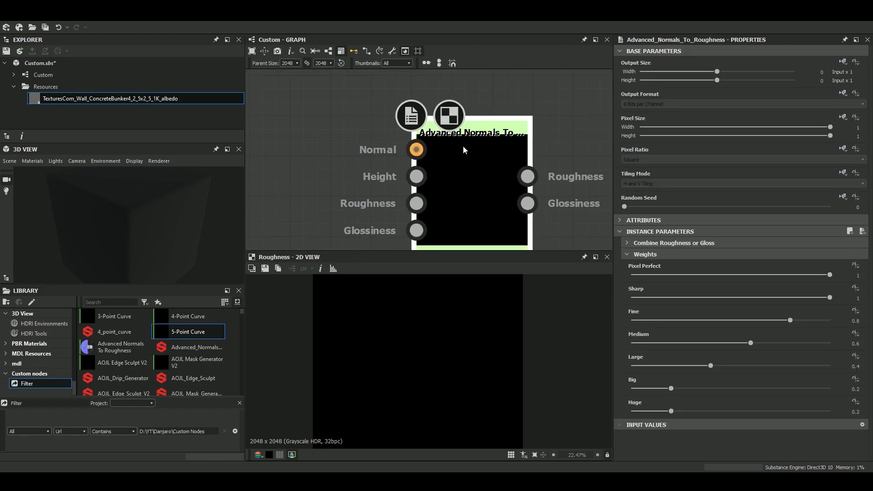
Move the Advanced Normals To Roughness node out of the custom node column into the empty area near the material's output branches.
scroll(508, 141, "down", 6)
middle_click_drag(483, 159, 453, 188)
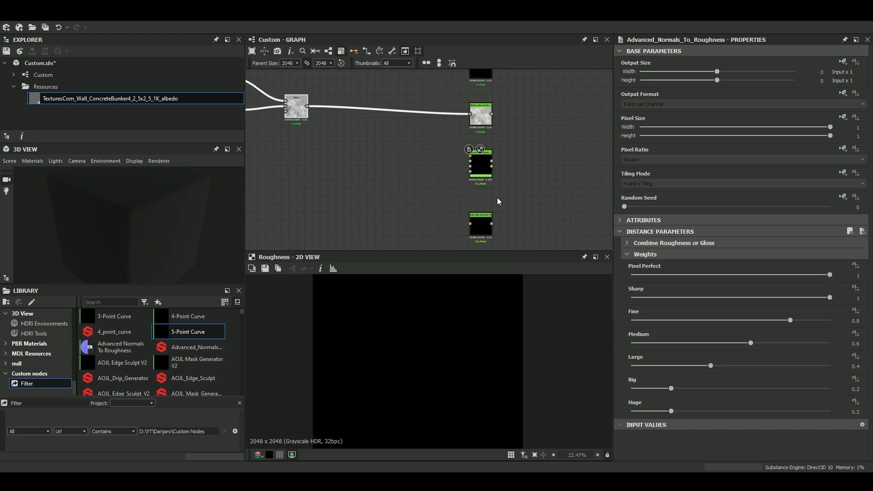
scroll(484, 185, "down", 3)
scroll(485, 180, "down", 4)
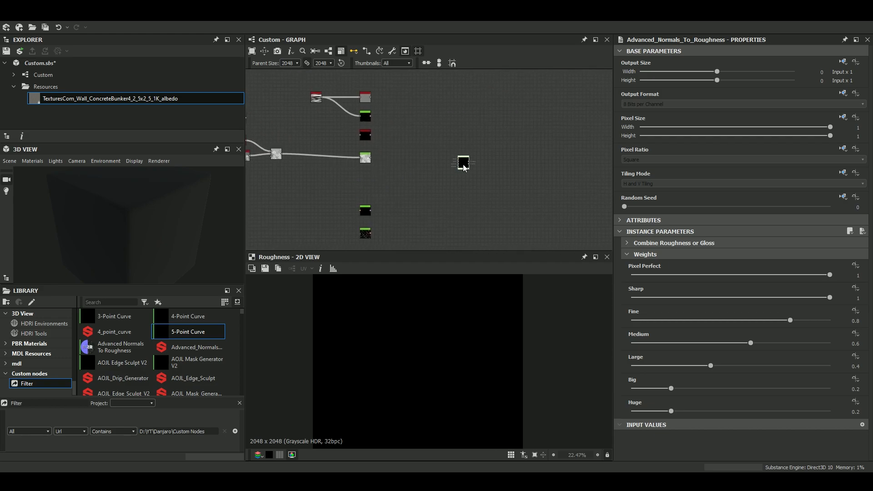
middle_click_drag(486, 173, 414, 175)
left_click_drag(414, 175, 461, 188)
Display the output of the Blend node that feeds the custom filter node and inspect its pattern up close.
scroll(461, 189, "up", 3)
middle_click_drag(312, 155, 454, 177)
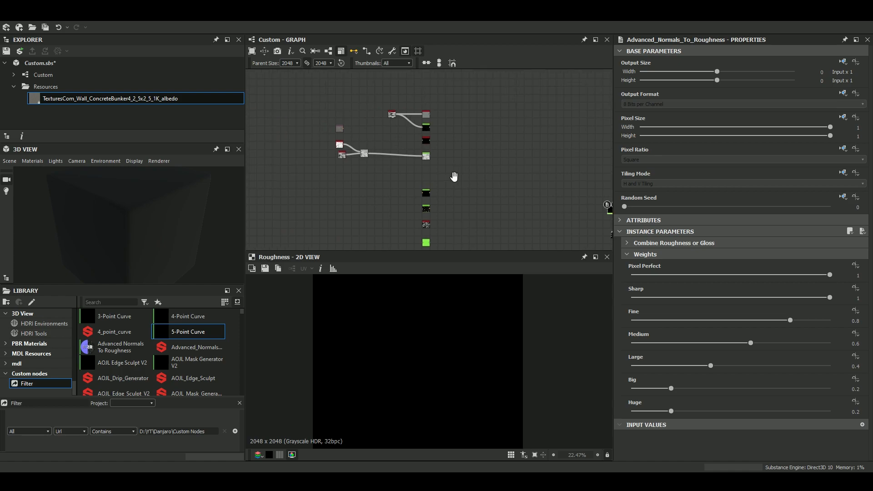
scroll(359, 152, "up", 5)
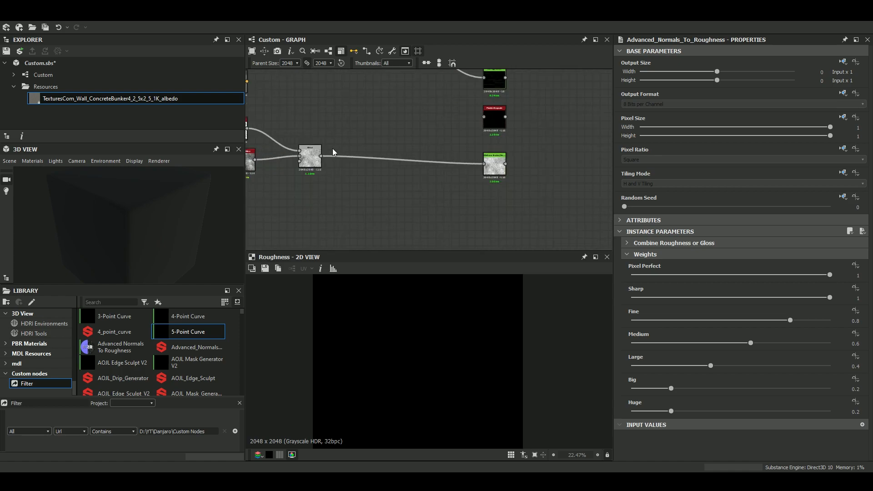
double_click(309, 160)
scroll(416, 325, "up", 3)
scroll(423, 342, "up", 4)
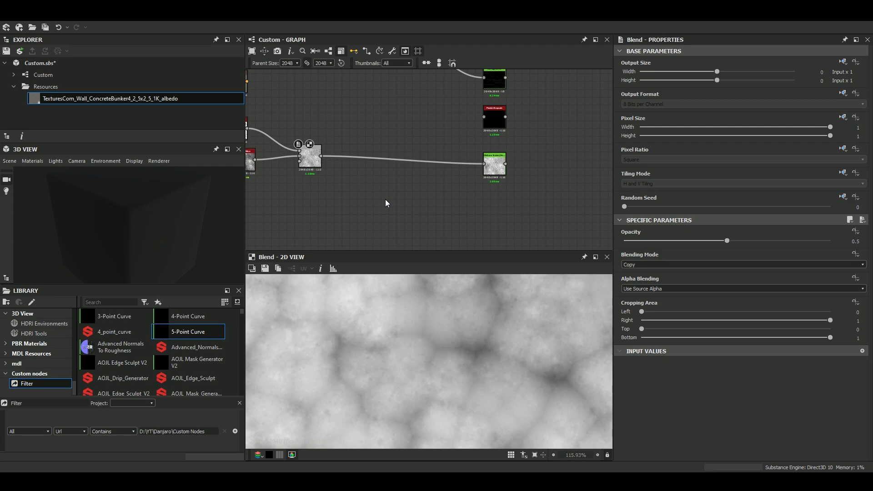
Add an Invert Grayscale node and connect the cell-pattern Blend node's output to it.
key("space")
type("invert")
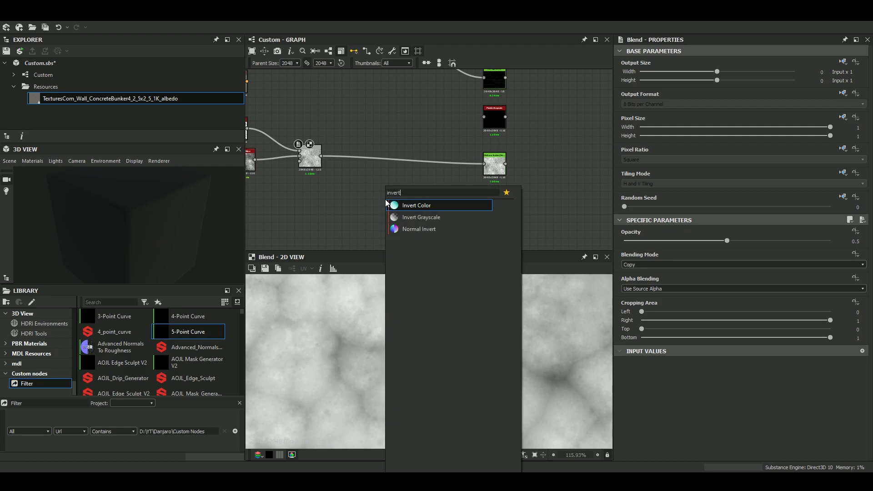
key("Down")
key("Return")
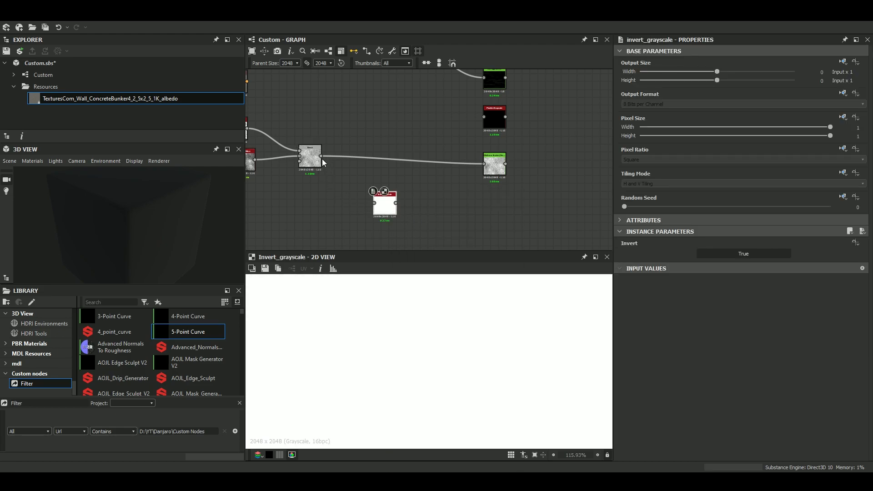
left_click_drag(386, 205, 523, 203)
scroll(523, 203, "down", 4)
Move the Invert Grayscale node beside the Blend node that feeds the material outputs and connect it to that Blend.
middle_click_drag(523, 204, 307, 178)
right_click(306, 178)
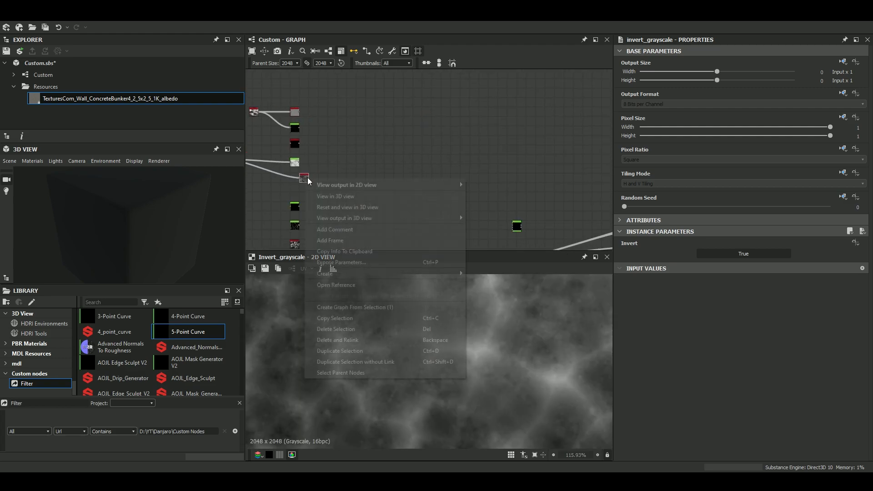
left_click(355, 159)
left_click_drag(353, 158, 451, 210)
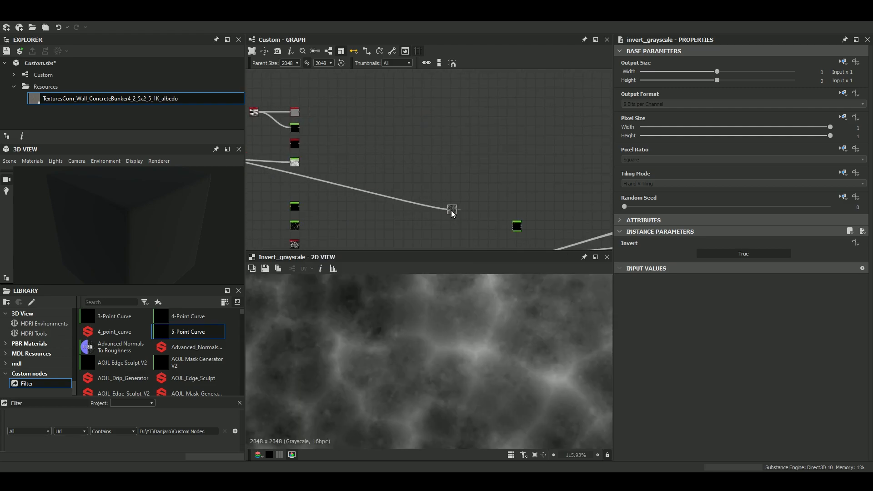
middle_click_drag(451, 210, 263, 164)
scroll(320, 179, "up", 4)
left_click_drag(264, 164, 386, 159)
scroll(320, 178, "down", 4)
left_click_drag(338, 177, 328, 235)
scroll(301, 176, "up", 5)
scroll(350, 223, "down", 1)
middle_click_drag(344, 235, 349, 97)
left_click_drag(349, 96, 398, 126)
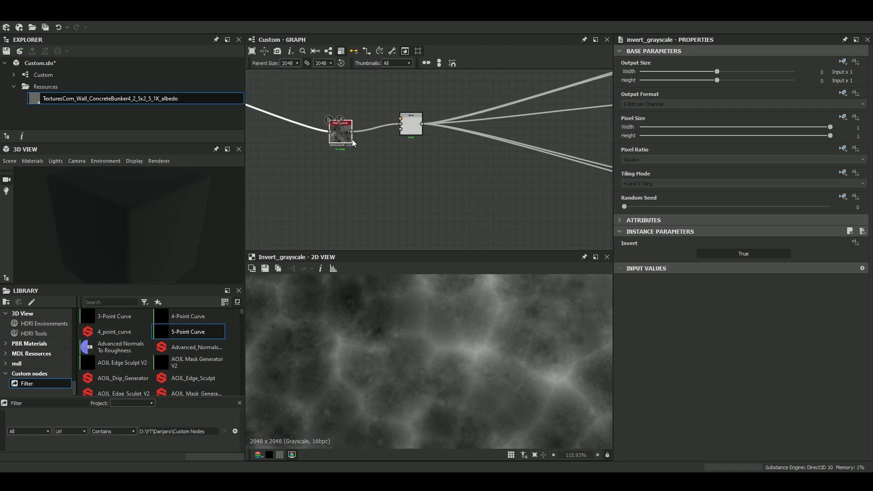
left_click_drag(344, 140, 353, 132)
Set the Opacity of the Blend node feeding the material outputs to 0.
left_click(411, 127)
left_click_drag(723, 240, 584, 239)
scroll(446, 327, "down", 4)
scroll(452, 161, "down", 1)
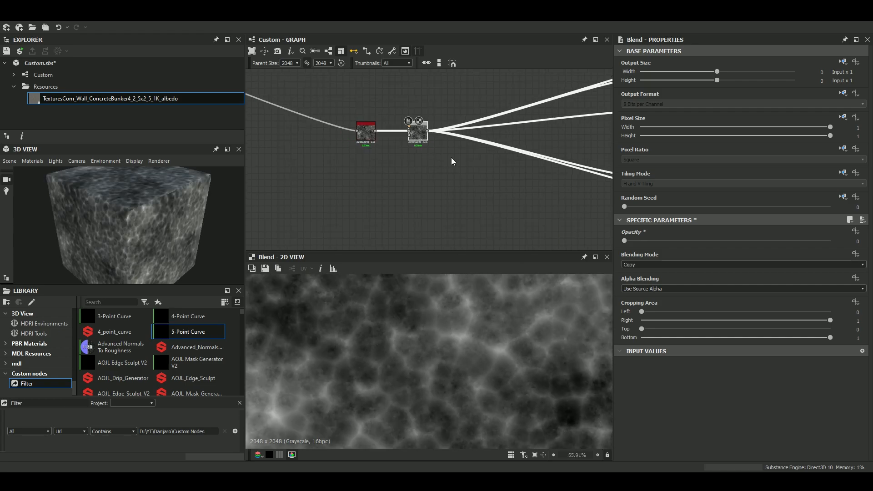
Enlarge the 3D view and bring its camera close to the material's surface.
middle_click_drag(451, 159, 424, 184)
left_click_drag(207, 196, 144, 363)
scroll(137, 201, "up", 3)
left_click_drag(147, 318, 214, 248)
scroll(405, 111, "up", 5)
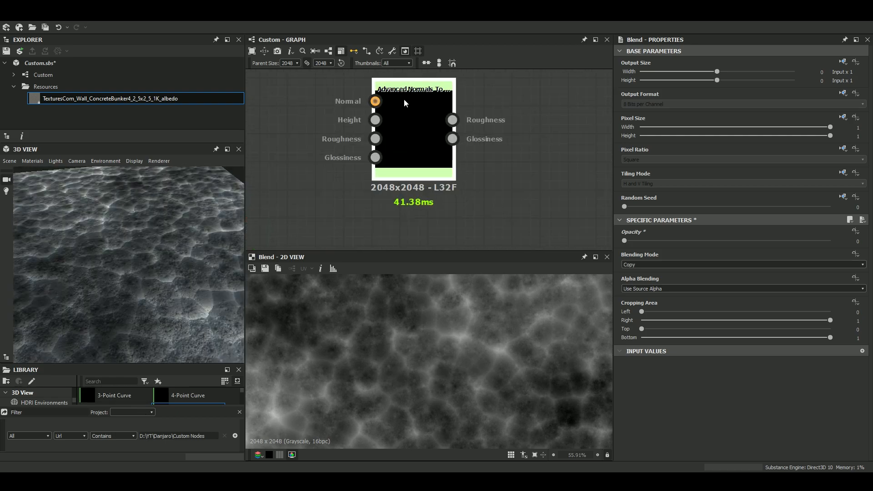
Remove the Invert Grayscale node ahead of the output Blend so the cell-pattern Blend feeds it directly.
scroll(403, 109, "down", 5)
scroll(476, 145, "down", 2)
scroll(477, 146, "down", 2)
scroll(481, 199, "up", 6)
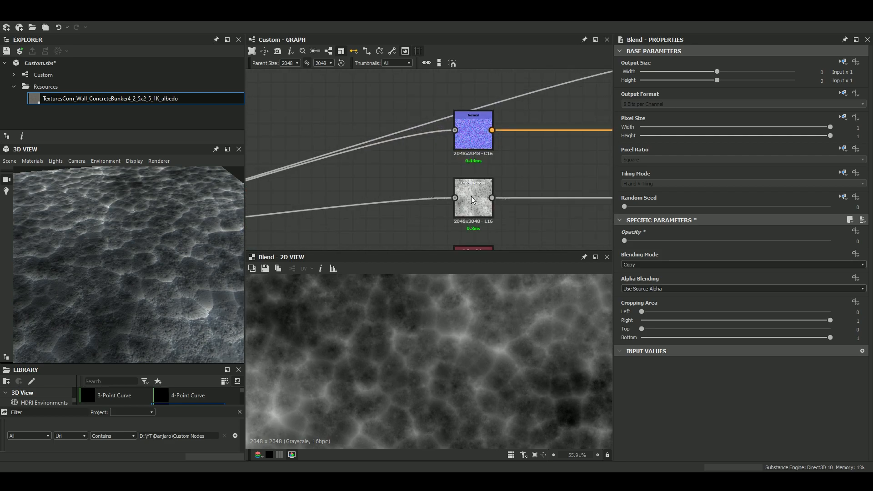
left_click_drag(471, 199, 303, 211)
scroll(303, 212, "down", 3)
middle_click_drag(356, 194, 504, 160)
middle_click_drag(291, 182, 435, 191)
left_click_drag(346, 199, 408, 198)
left_click(359, 208)
left_click_drag(361, 215, 357, 230)
key("Delete")
middle_click_drag(485, 173, 391, 204)
left_click_drag(392, 204, 500, 203)
Examine the Normal, Invert Grayscale, Uniform Color and Ambient Occlusion nodes connected to the material outputs.
scroll(477, 182, "down", 3)
scroll(477, 182, "up", 3)
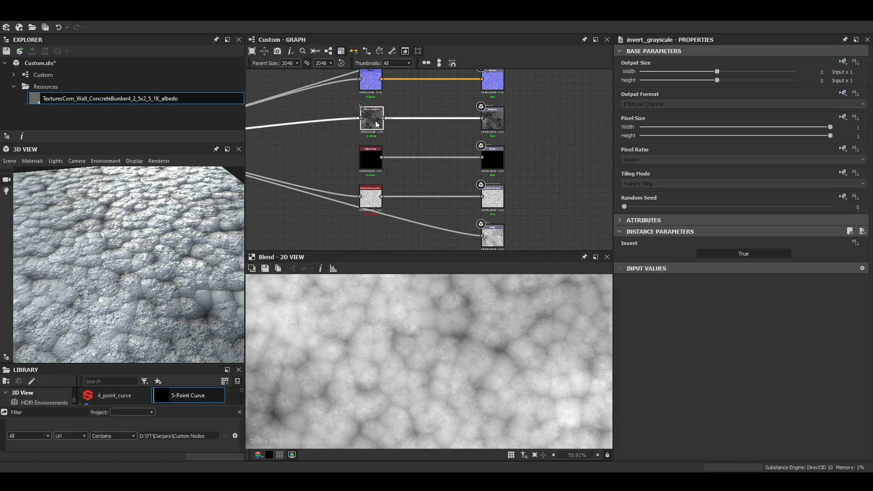
scroll(375, 121, "down", 3)
middle_click_drag(391, 138, 394, 183)
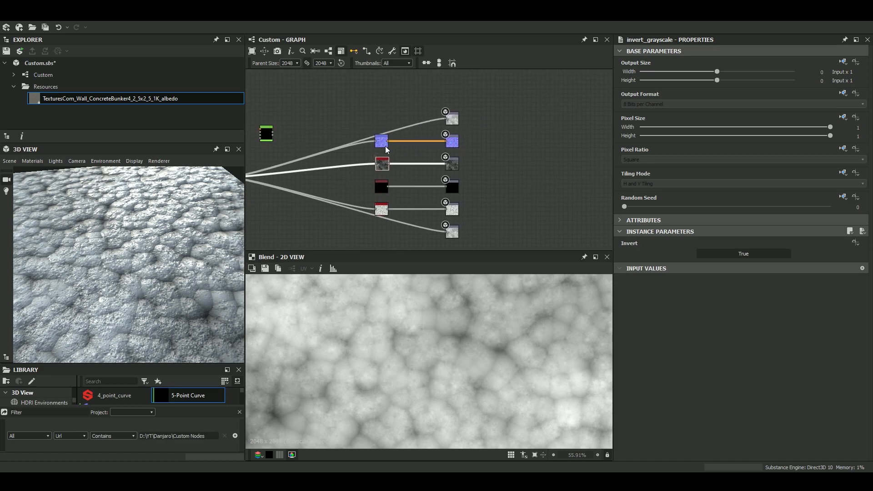
scroll(398, 143, "up", 5)
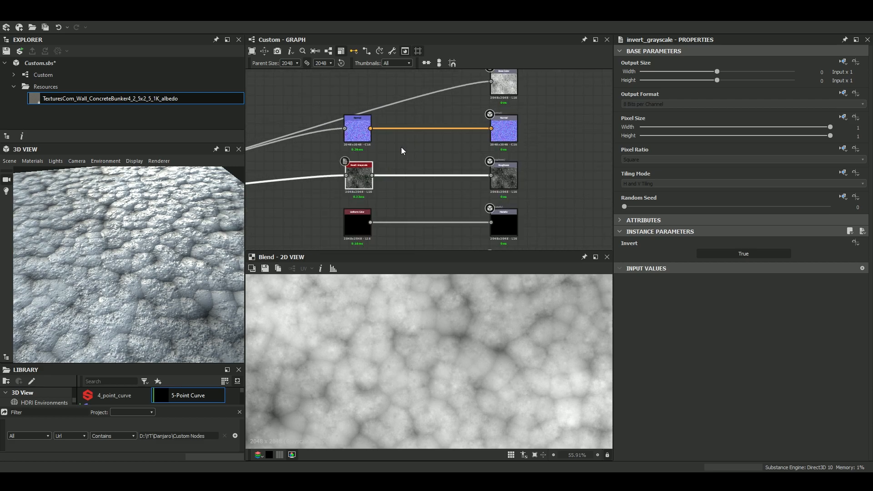
scroll(327, 124, "down", 10)
middle_click_drag(340, 148, 415, 171)
scroll(387, 175, "up", 3)
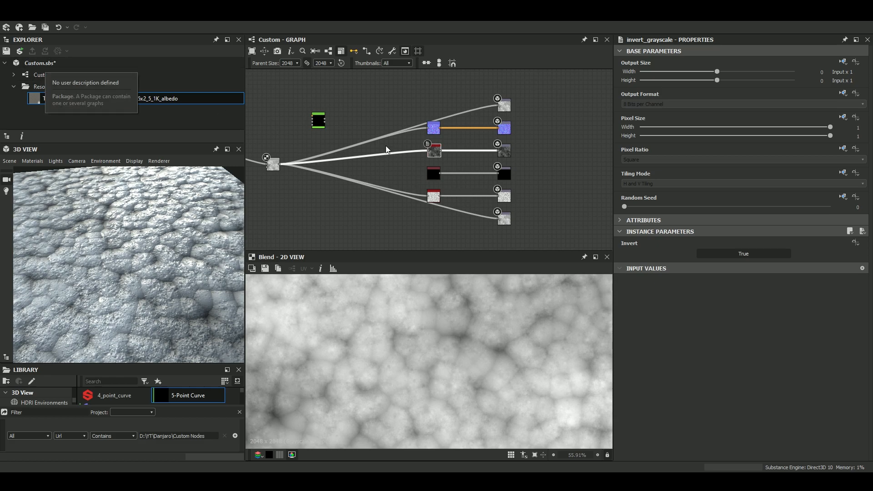
Browse the new Substance graph templates down to MySetUp and leave the dialog without creating a graph.
left_click(6, 27)
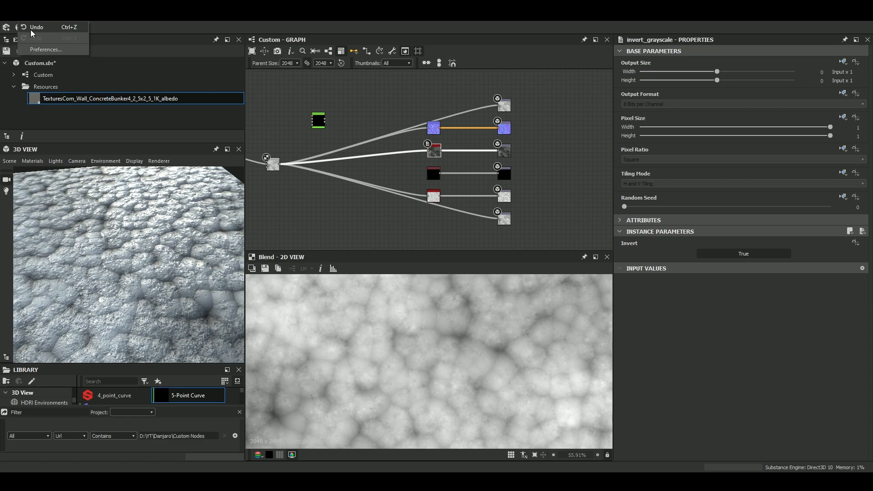
left_click(34, 28)
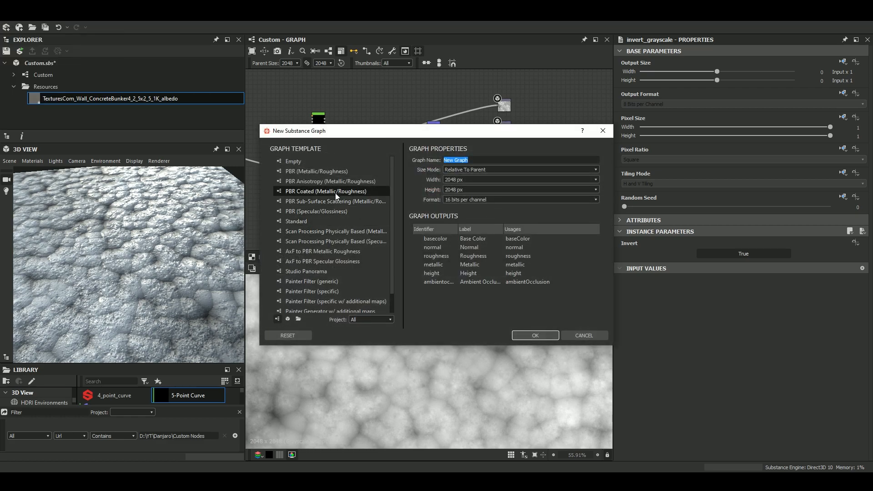
scroll(337, 190, "down", 2)
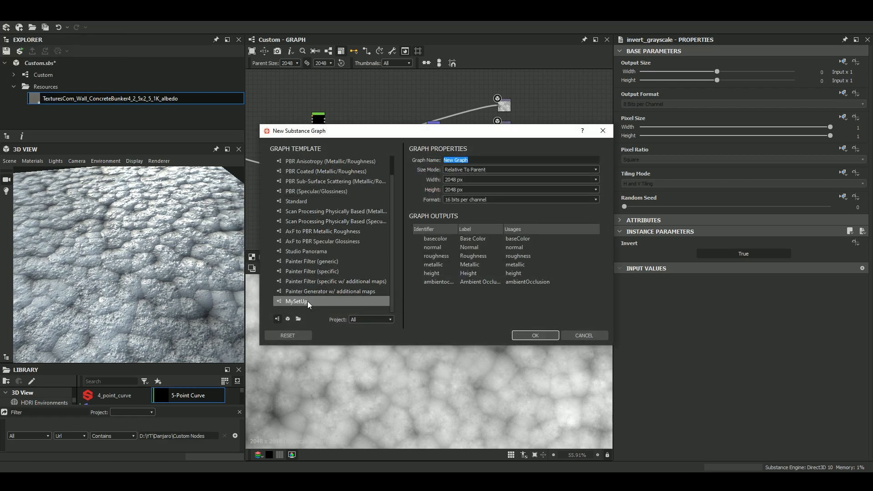
scroll(321, 210, "up", 1)
scroll(331, 204, "down", 1)
left_click(581, 336)
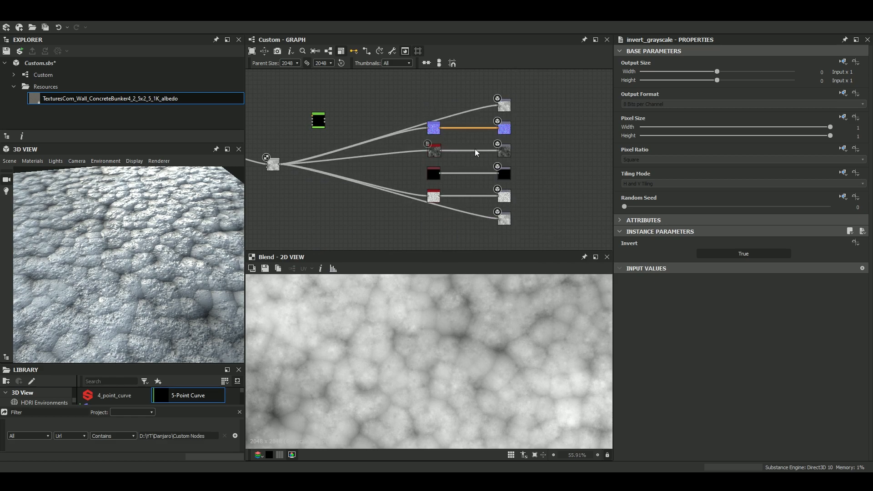
Examine how the Blend node is wired to the material's Base Color, Normal, Roughness, Ambient Occlusion and Height branches.
scroll(446, 160, "up", 10)
scroll(395, 136, "down", 6)
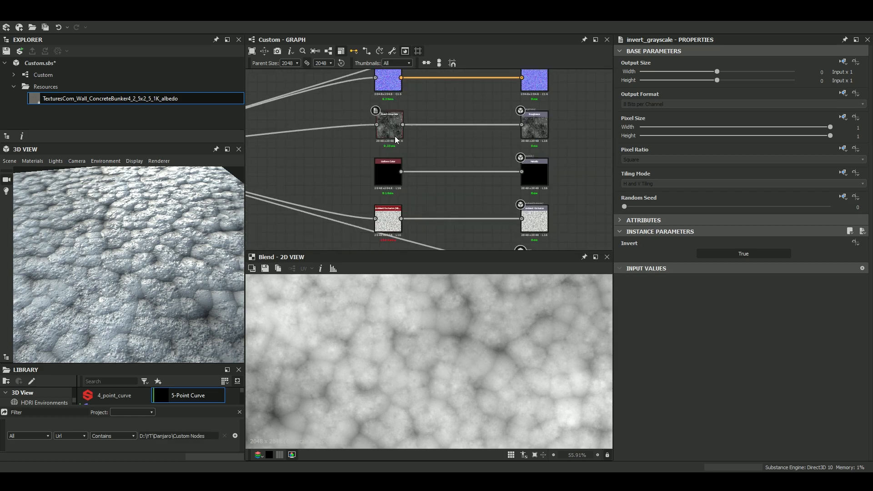
middle_click_drag(394, 136, 435, 175)
middle_click_drag(487, 235, 486, 125)
scroll(417, 161, "up", 6)
scroll(415, 162, "down", 6)
middle_click_drag(428, 169, 588, 231)
middle_click_drag(381, 169, 454, 184)
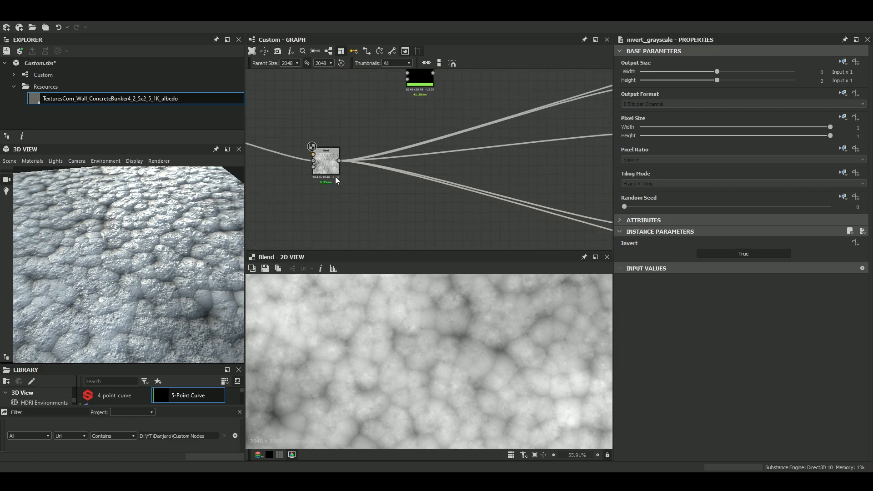
scroll(336, 176, "down", 6)
middle_click_drag(387, 174, 331, 154)
scroll(278, 144, "up", 5)
scroll(530, 133, "down", 5)
scroll(427, 138, "up", 5)
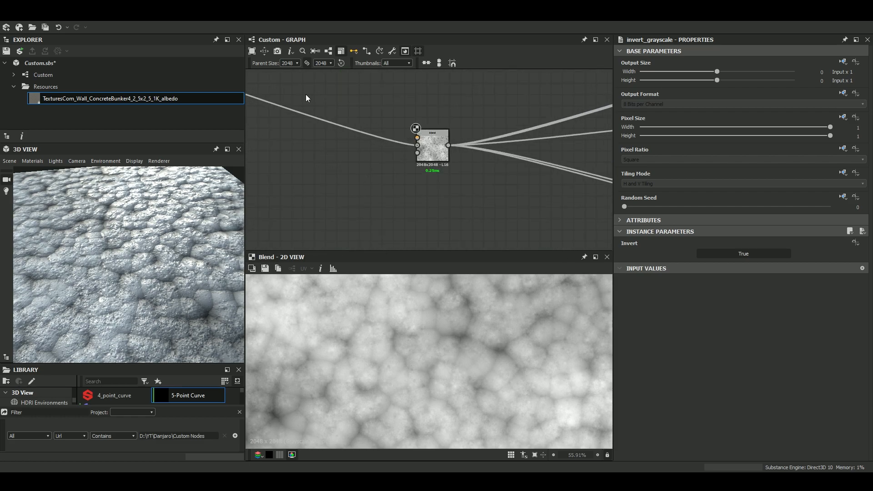
scroll(383, 140, "down", 3)
scroll(396, 179, "up", 3)
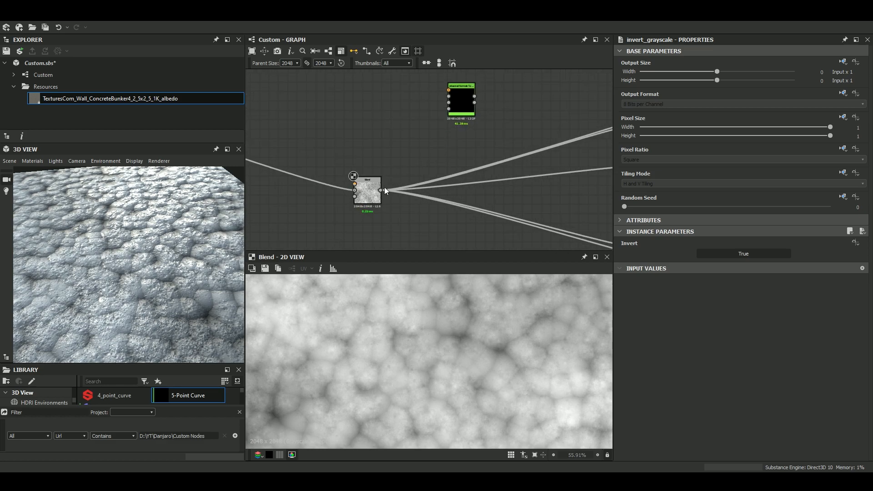
scroll(403, 179, "down", 5)
middle_click_drag(495, 206, 439, 192)
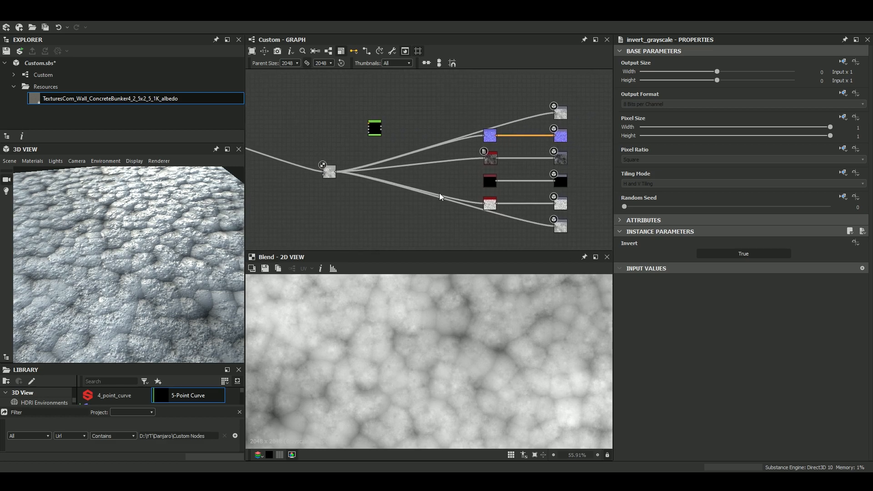
Move the Advanced Normals To Roughness node just above the Normal node and examine its input connectors.
scroll(411, 156, "up", 2)
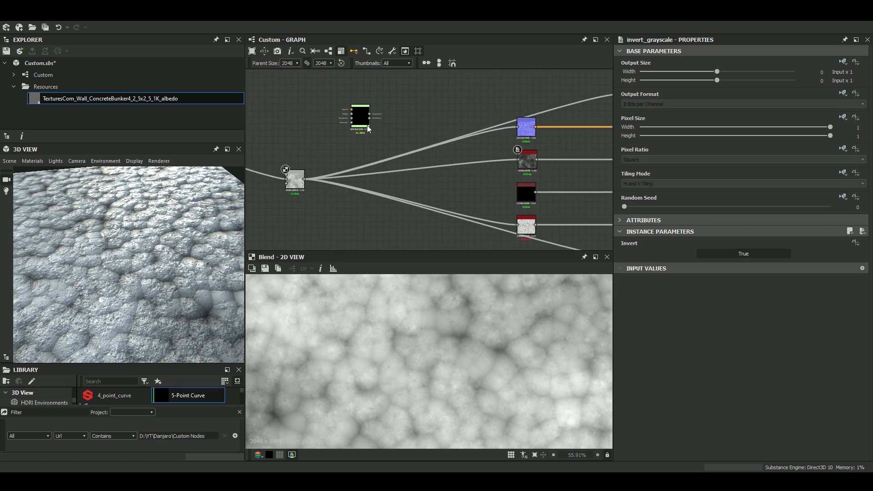
scroll(325, 156, "up", 4)
middle_click_drag(366, 146, 305, 205)
scroll(353, 142, "down", 4)
left_click_drag(350, 140, 494, 107)
scroll(493, 107, "up", 2)
scroll(493, 106, "up", 4)
scroll(495, 110, "down", 3)
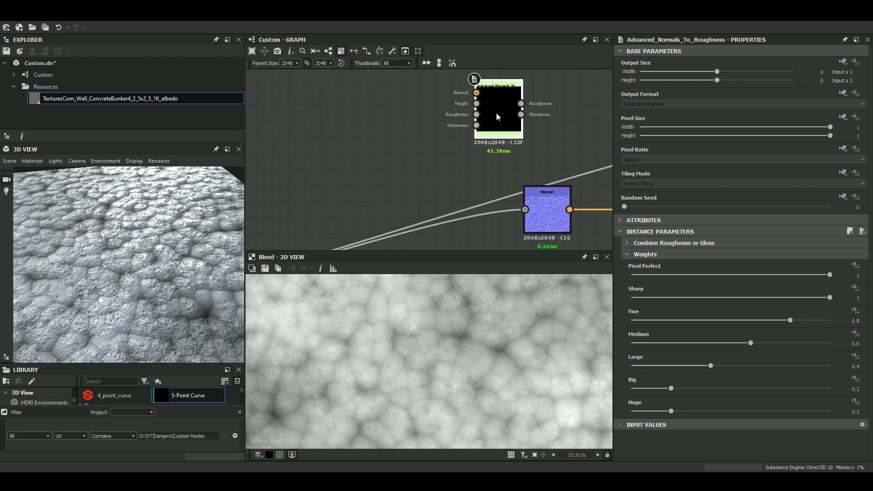
left_click_drag(521, 190, 424, 204)
scroll(490, 94, "up", 3)
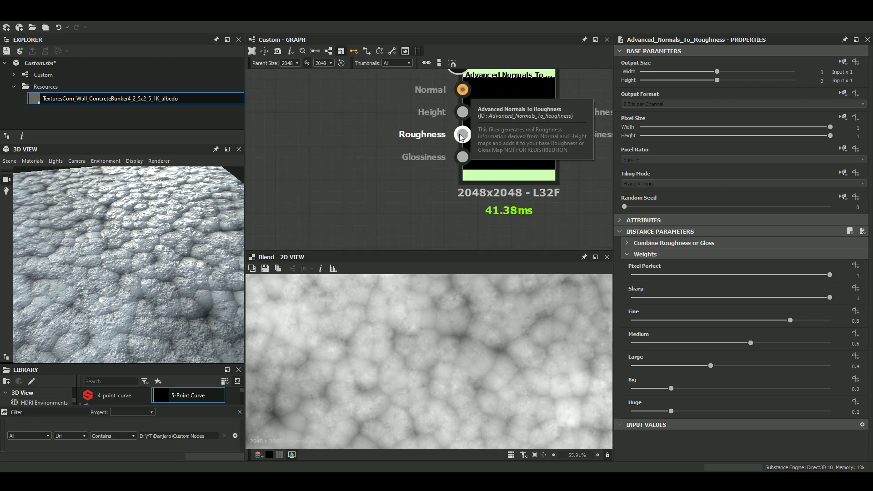
Preview the Advanced Normals To Roughness node and connect the Normal node's output to its Normal input.
scroll(454, 141, "down", 4)
double_click(468, 146)
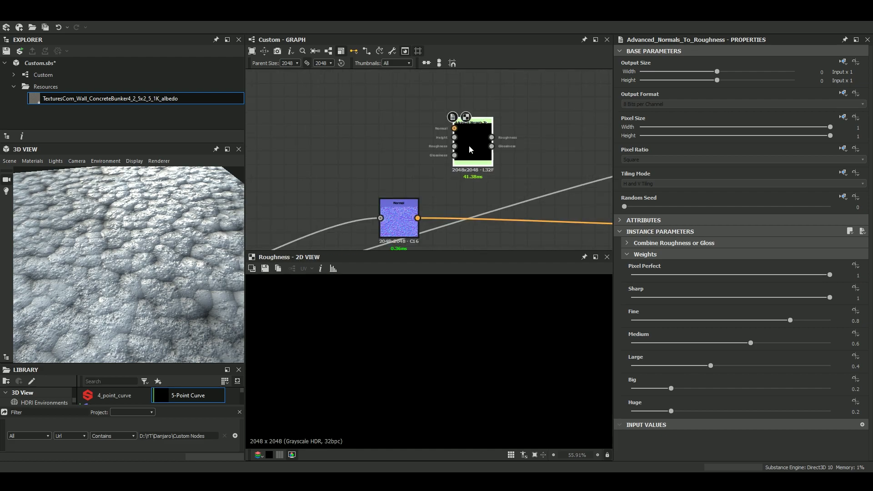
left_click(628, 243)
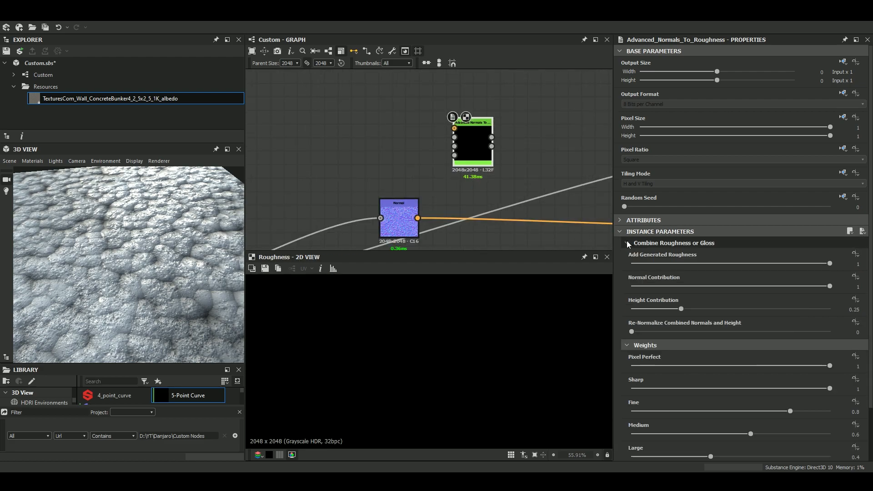
left_click(628, 243)
left_click_drag(417, 218, 530, 135)
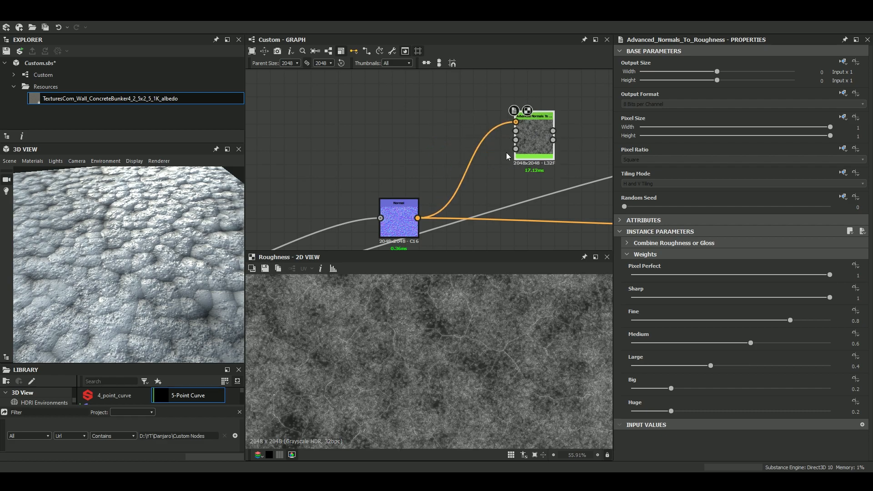
Connect the Blend node's output to the Height input of the Advanced Normals To Roughness node.
scroll(506, 149, "down", 4)
middle_click_drag(437, 188, 415, 131)
scroll(320, 160, "up", 3)
left_click(278, 170)
middle_click_drag(418, 75, 306, 181)
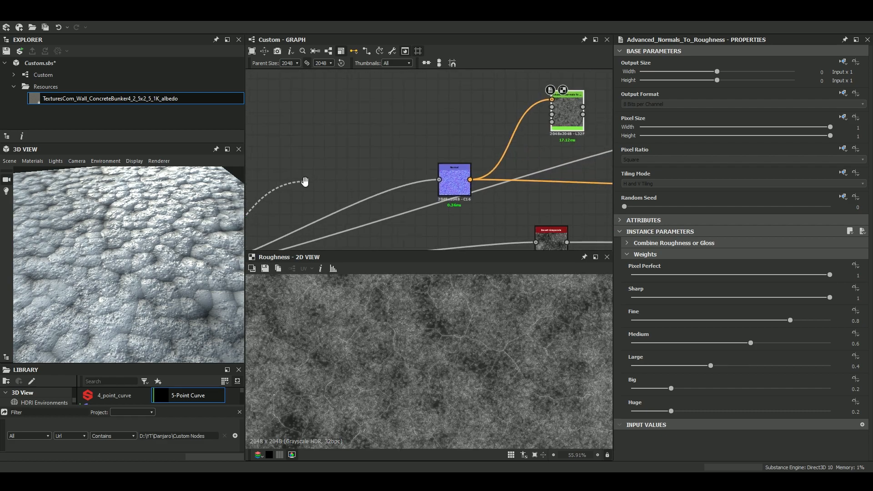
left_click(553, 107)
middle_click_drag(521, 159, 491, 99)
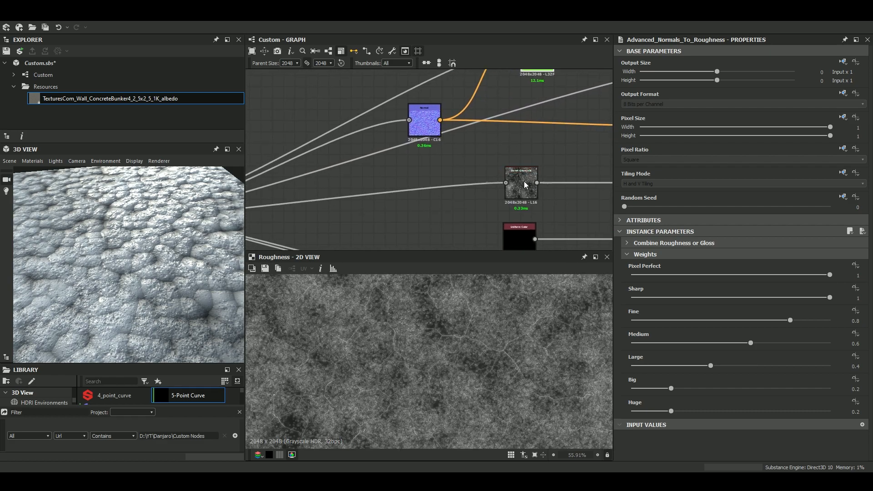
Move the Invert Grayscale node below the Normal node and connect it to the Advanced Normals To Roughness node's Roughness input.
left_click_drag(525, 181, 408, 184)
left_click(422, 183)
middle_click_drag(442, 166, 414, 225)
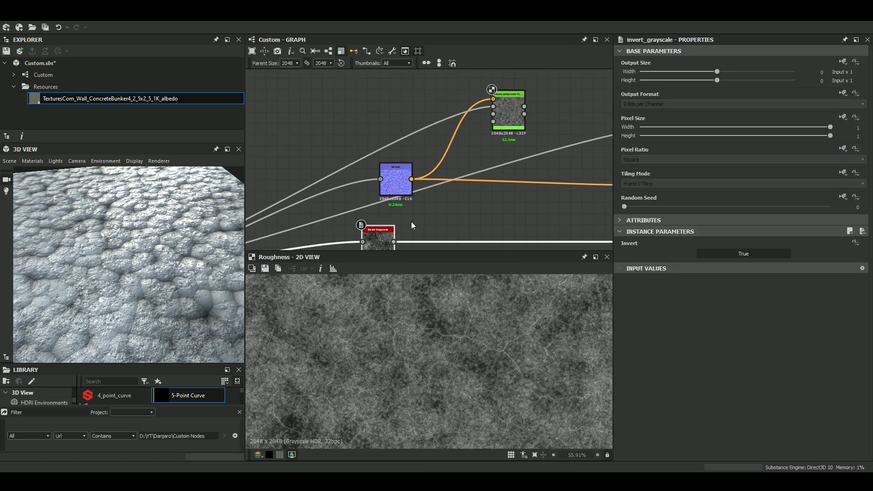
left_click_drag(393, 242, 494, 114)
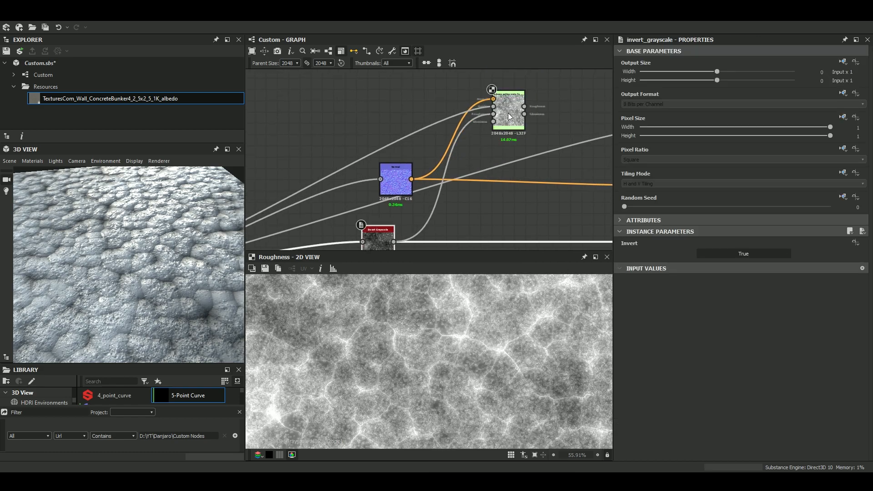
Connect the Roughness output of Advanced Normals To Roughness to the material's Roughness output node.
left_click(508, 113)
scroll(523, 104, "down", 1)
middle_click_drag(523, 103, 480, 82)
left_click_drag(480, 84, 560, 133)
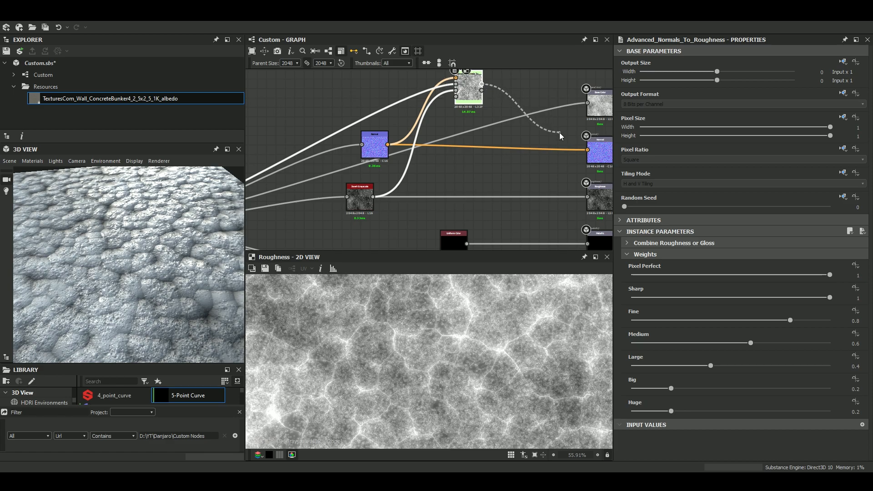
middle_click_drag(557, 130, 495, 93)
scroll(506, 139, "up", 3)
left_click_drag(494, 92, 542, 179)
Inspect the generated roughness on the 3D surface, in the enlarged 2D preview and at the node's connectors.
mouse_move(186, 273)
left_mouse_down()
mouse_move(208, 246)
mouse_move(135, 228)
mouse_move(186, 228)
mouse_move(175, 228)
left_mouse_up()
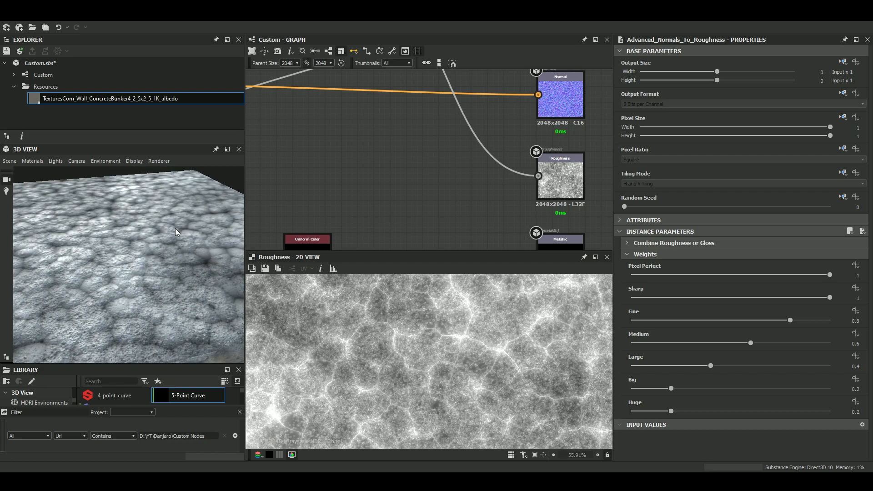
scroll(420, 175, "down", 4)
middle_click_drag(420, 175, 444, 225)
scroll(393, 130, "up", 6)
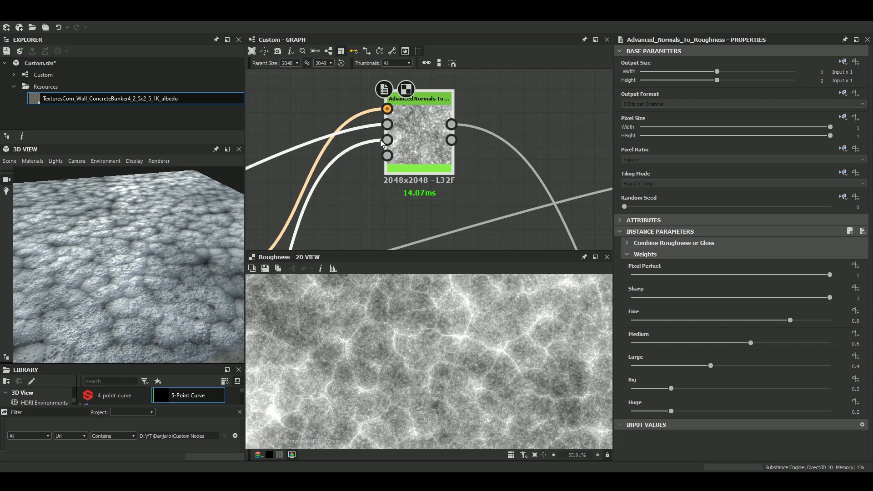
double_click(389, 140)
scroll(481, 380, "down", 4)
scroll(455, 379, "up", 3)
double_click(424, 138)
scroll(438, 388, "up", 6)
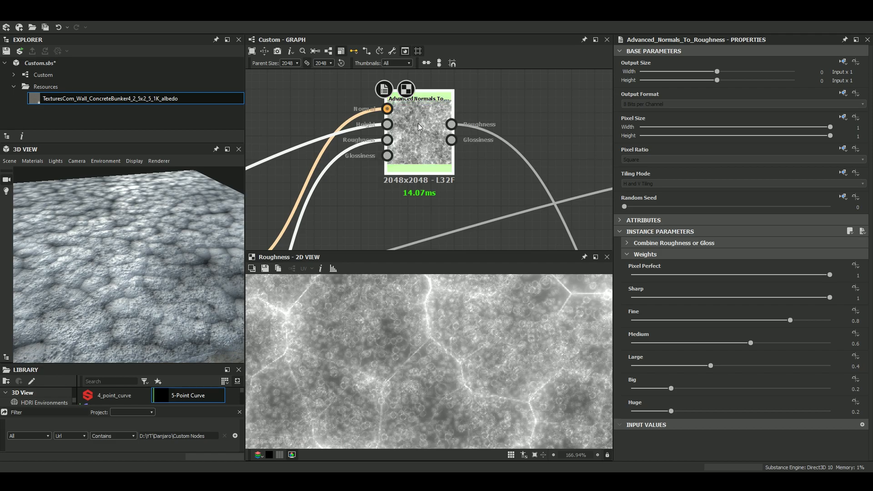
scroll(147, 277, "up", 3)
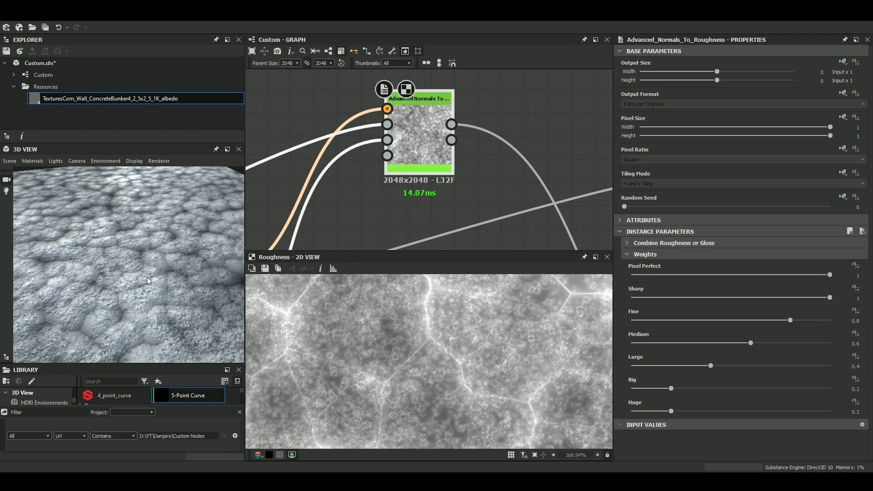
scroll(146, 276, "down", 3)
scroll(141, 249, "down", 2)
scroll(173, 253, "down", 2)
scroll(427, 174, "down", 2)
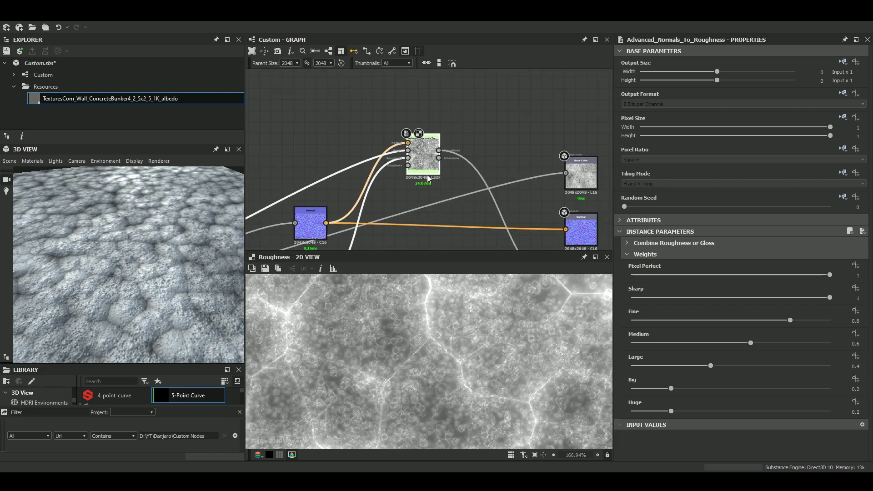
Shift the Advanced Normals To Roughness node slightly down and look over the AOJL Mask Generator V2 node's connectors.
left_click_drag(423, 162, 422, 186)
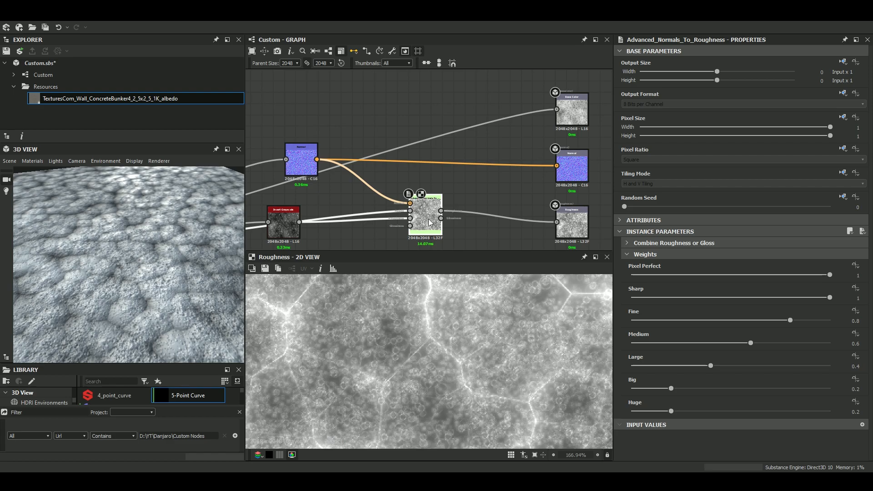
scroll(428, 218, "up", 4)
scroll(506, 203, "down", 4)
middle_click_drag(498, 203, 434, 199)
scroll(434, 199, "down", 7)
middle_click_drag(289, 222, 602, 225)
middle_click_drag(446, 154, 499, 219)
scroll(370, 168, "up", 3)
scroll(371, 167, "up", 3)
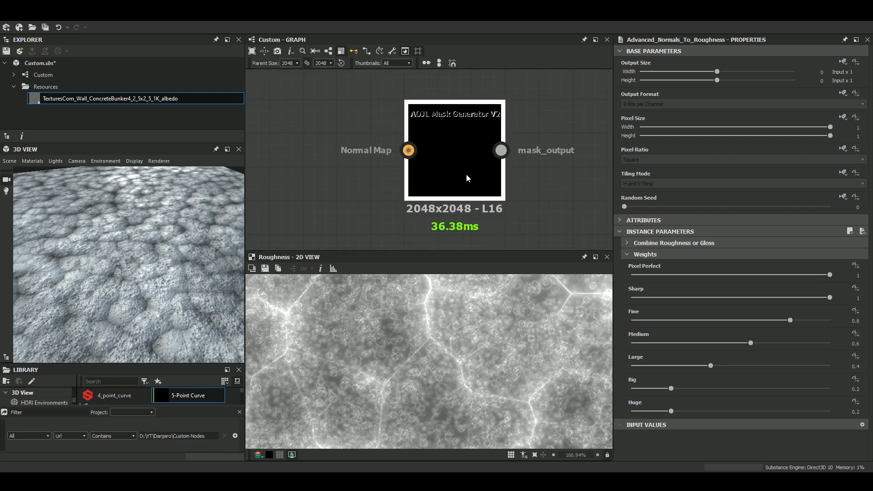
scroll(479, 145, "down", 3)
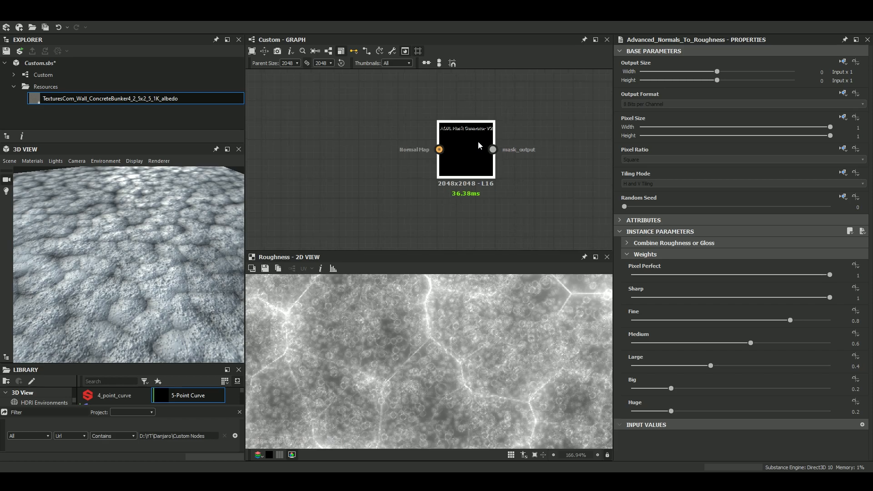
middle_click_drag(485, 180, 476, 239)
scroll(479, 163, "down", 4)
middle_click_drag(479, 164, 457, 238)
scroll(463, 196, "down", 4)
middle_click_drag(455, 197, 475, 155)
scroll(475, 154, "up", 1)
scroll(479, 184, "up", 3)
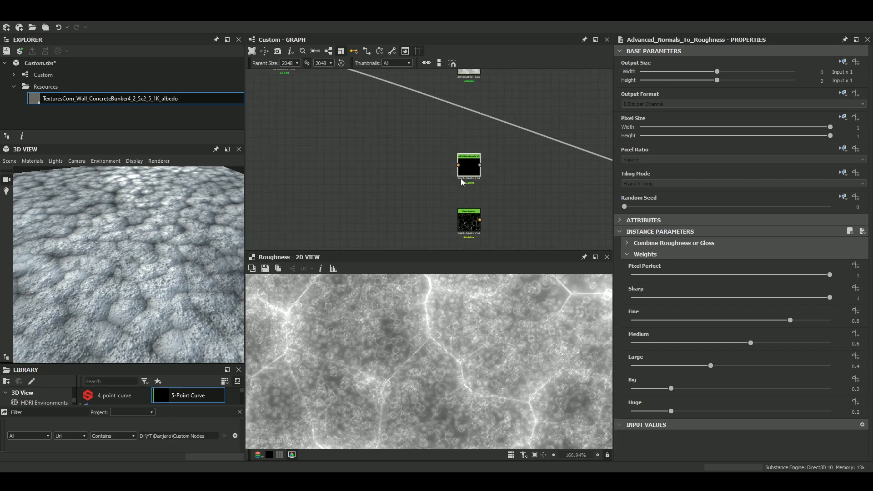
Save the Custom.sbs package and preview the Dilation or Erosion Iteration node.
left_click(39, 62)
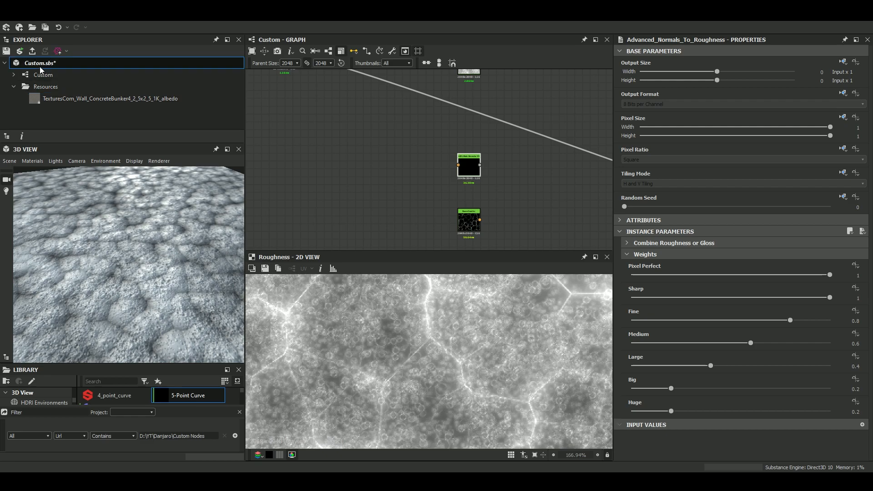
left_click(6, 50)
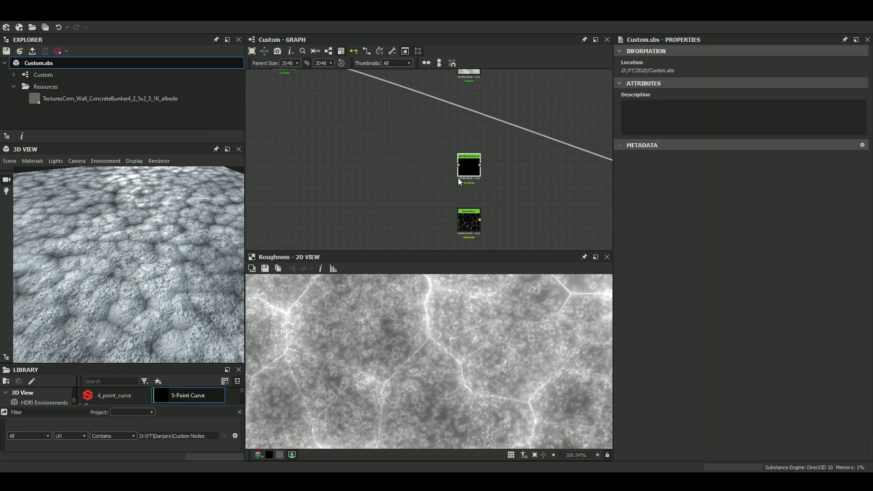
scroll(480, 152, "up", 3)
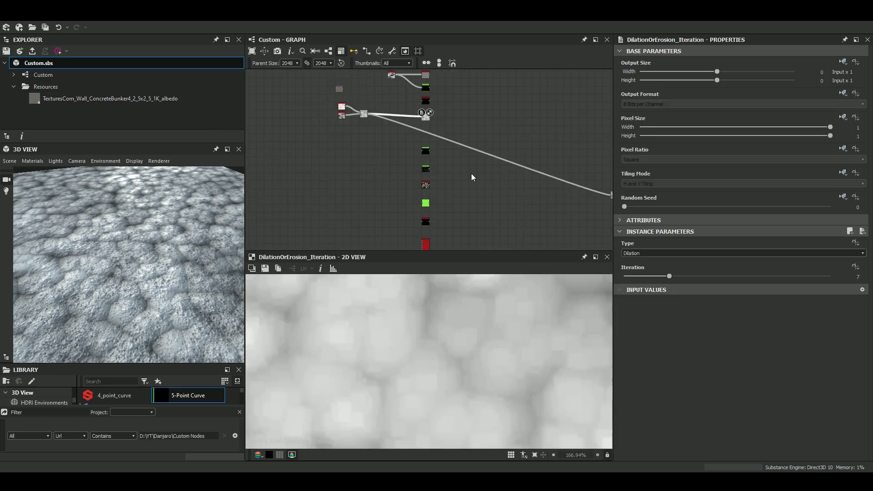
mouse_move(471, 173)
middle_mouse_down()
mouse_move(468, 228)
mouse_move(473, 190)
middle_mouse_up()
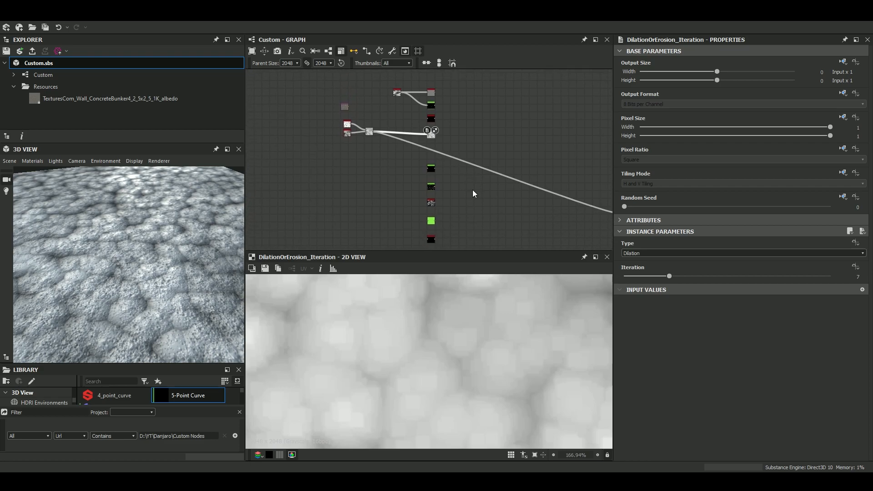
Preview the AOJL Mask Generator V2 node and examine its attributes and instance parameters.
scroll(447, 197, "up", 2)
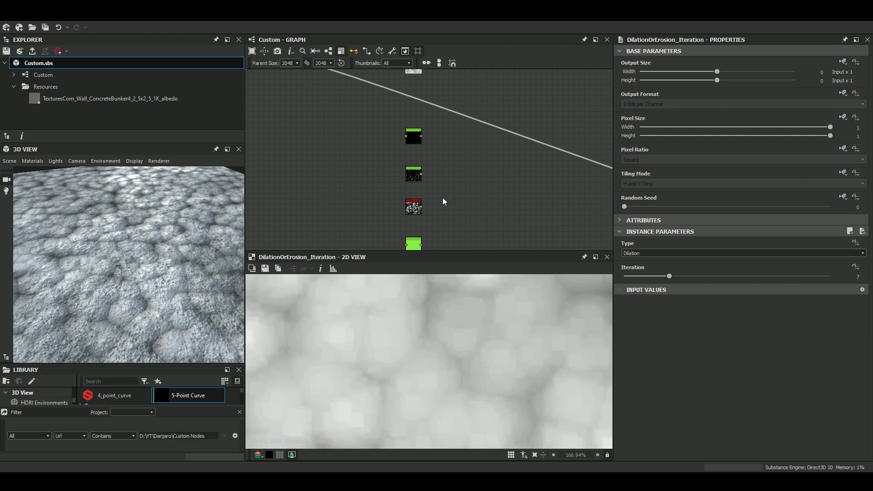
scroll(429, 124, "up", 4)
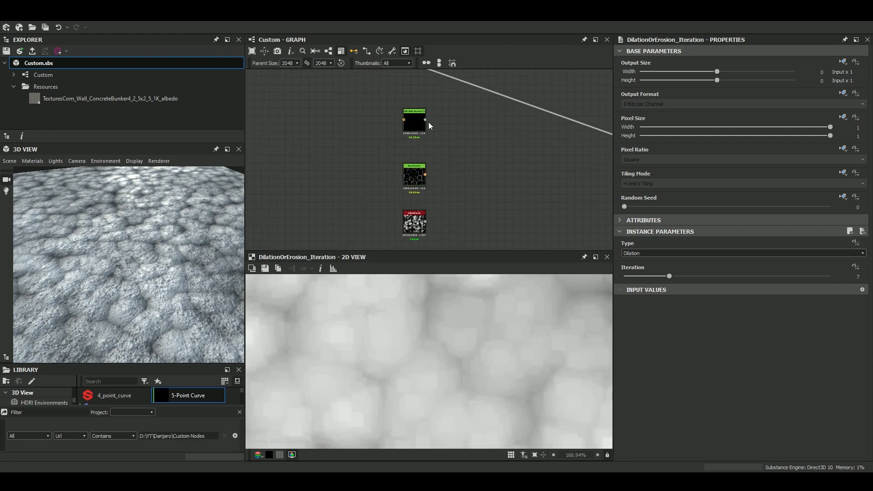
scroll(421, 122, "up", 2)
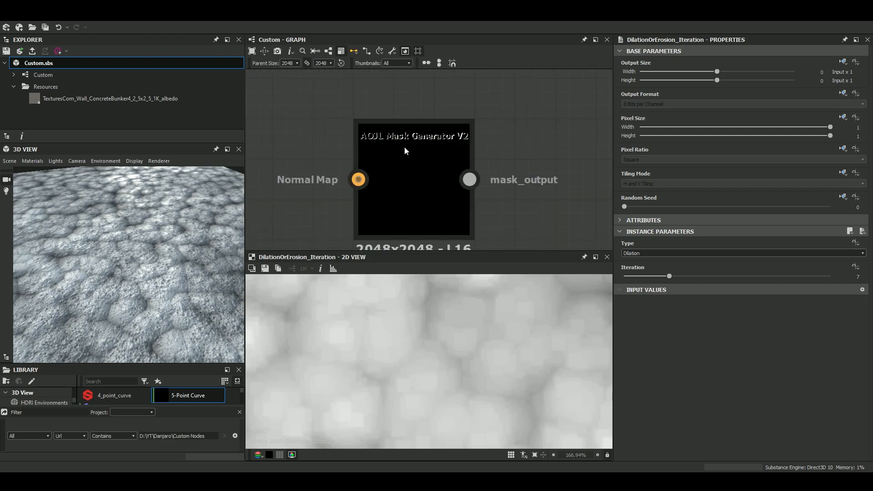
left_click(429, 149)
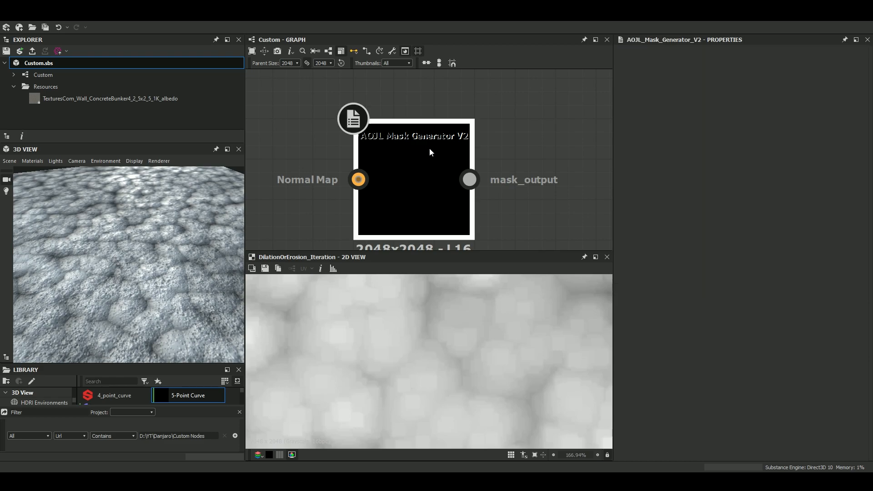
left_click(616, 220)
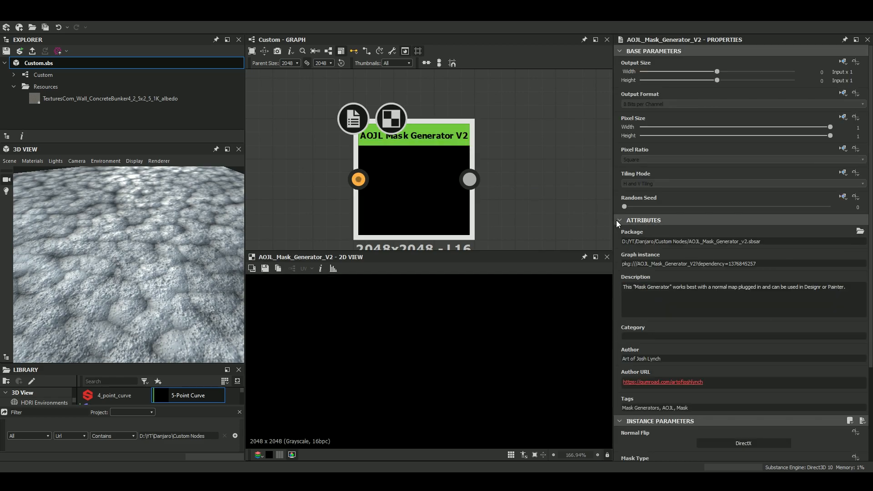
scroll(713, 343, "down", 2)
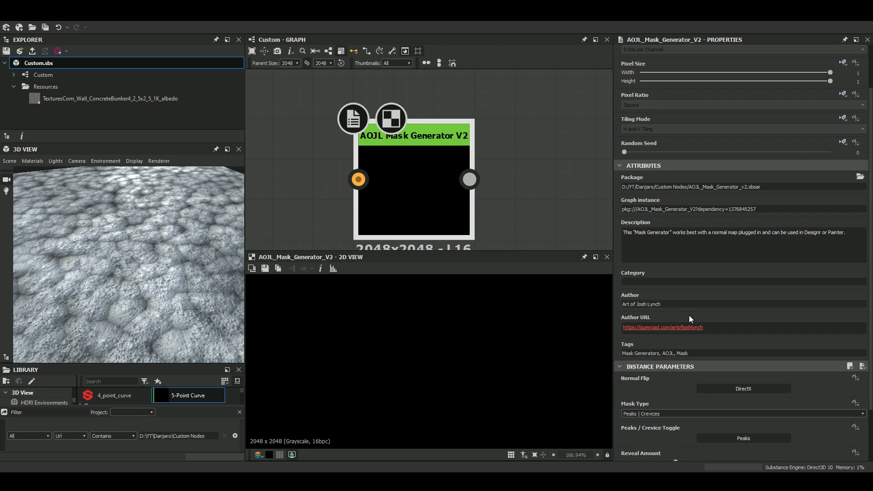
scroll(689, 318, "down", 2)
scroll(682, 342, "down", 1)
scroll(411, 203, "down", 3)
scroll(411, 200, "down", 2)
Locate the Blend node feeding the material and preview its output.
middle_click_drag(410, 200, 444, 189)
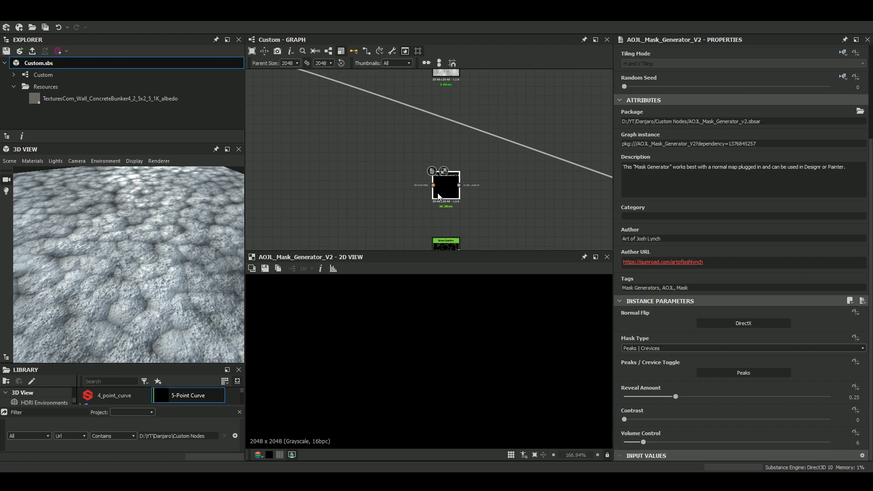
scroll(431, 216, "up", 3)
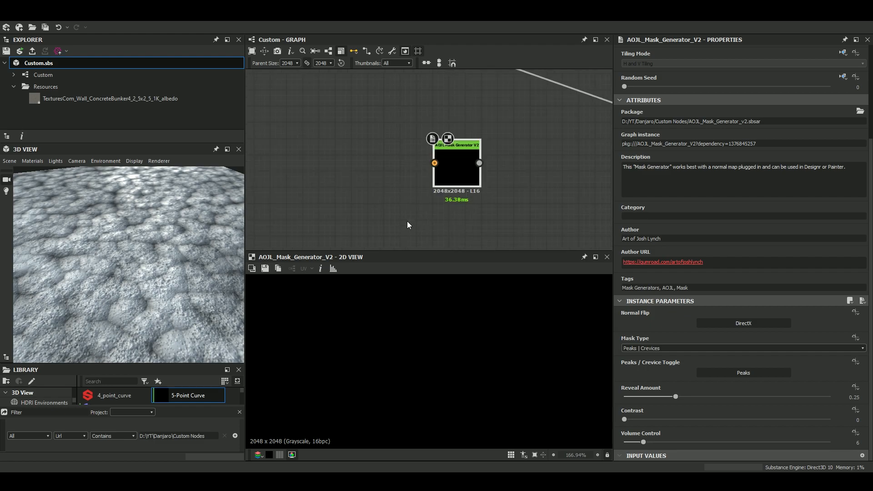
scroll(411, 205, "down", 2)
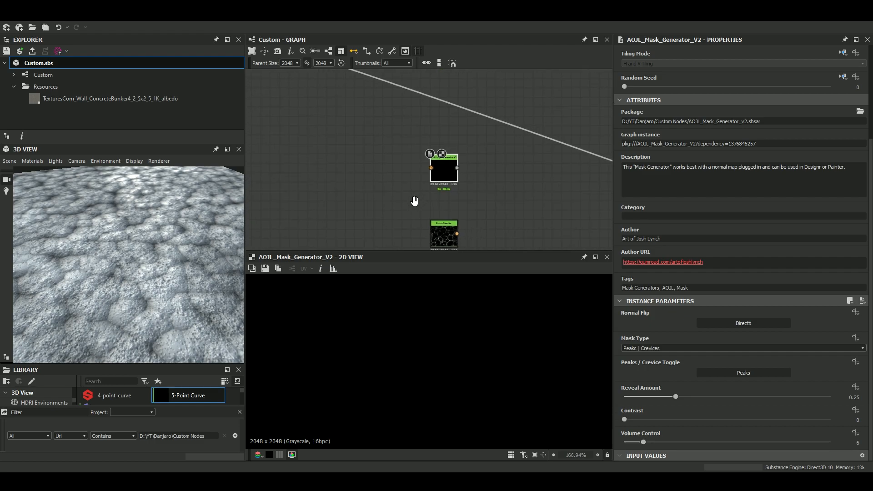
scroll(432, 193, "up", 2)
middle_click_drag(392, 184, 455, 167)
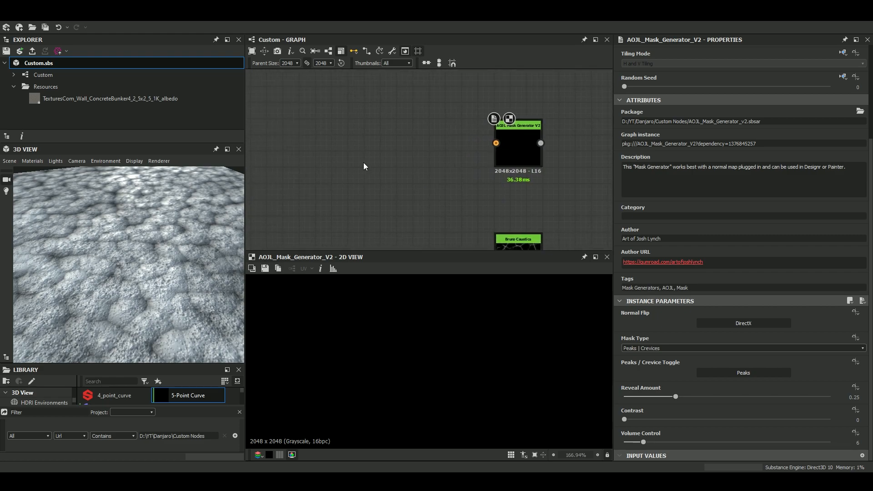
scroll(354, 166, "down", 5)
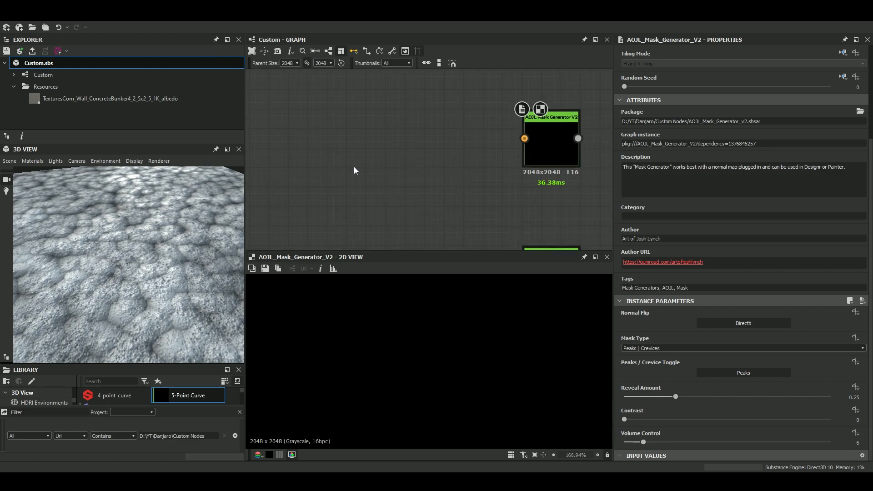
left_click_drag(327, 120, 359, 157)
scroll(359, 156, "up", 4)
scroll(359, 156, "up", 3)
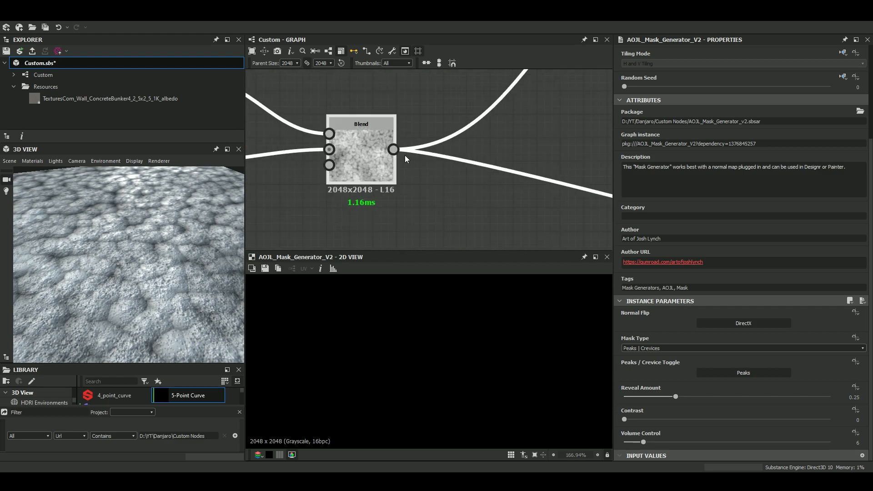
double_click(378, 156)
Redirect the Blend node's long output link to the Normal Map input of AOJL Mask Generator V2 and preview the mask node.
scroll(468, 379, "down", 3)
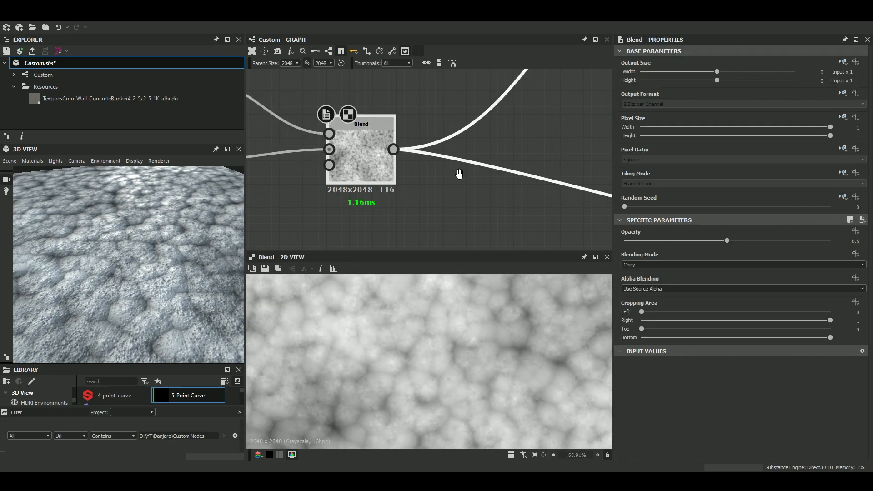
scroll(332, 109, "down", 3)
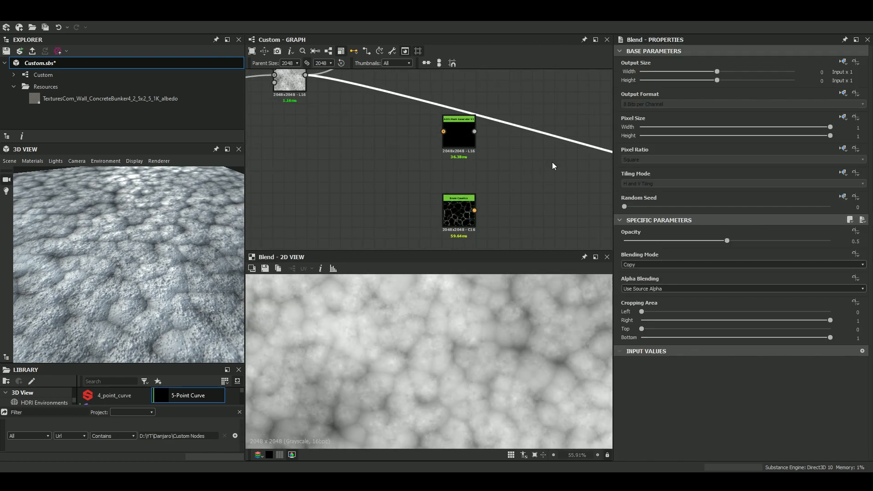
key("Delete")
left_click_drag(305, 83, 454, 131)
scroll(453, 131, "up", 3)
left_click(455, 129)
scroll(454, 130, "down", 3)
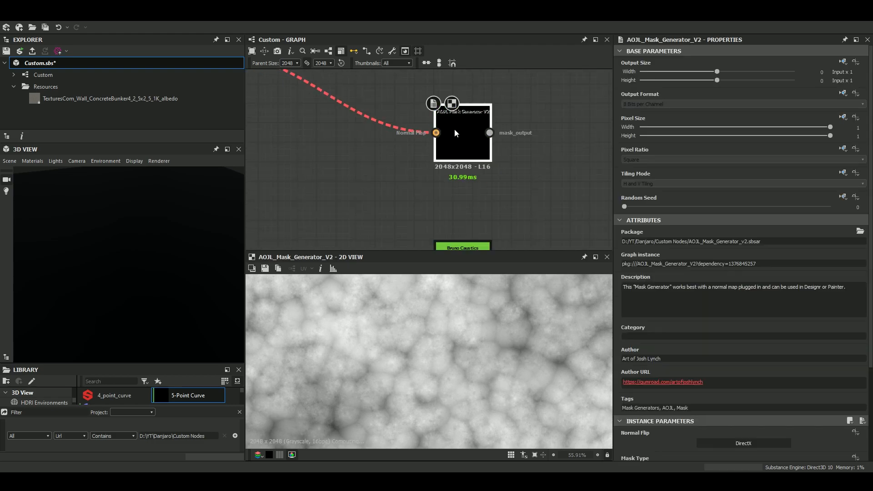
scroll(713, 357, "down", 2)
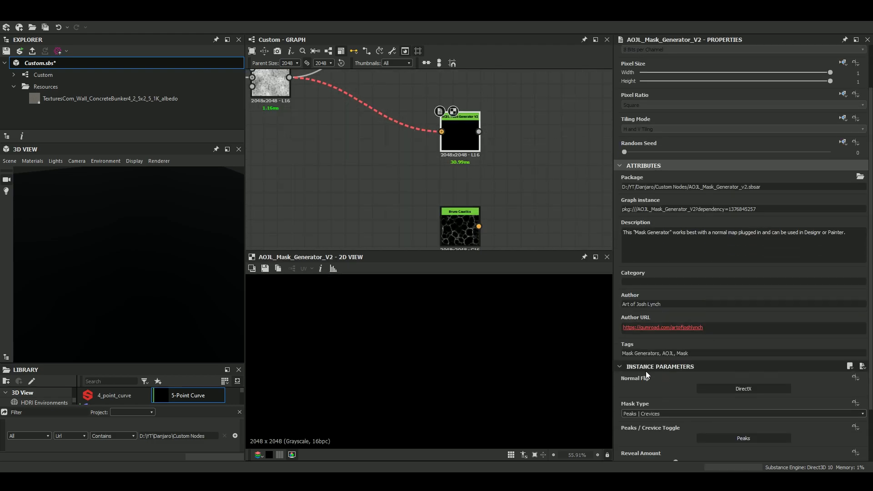
Collapse the attributes of the AOJL Mask Generator V2 node and set its Normal Flip to OpenGL.
left_click(620, 165)
scroll(463, 137, "up", 3)
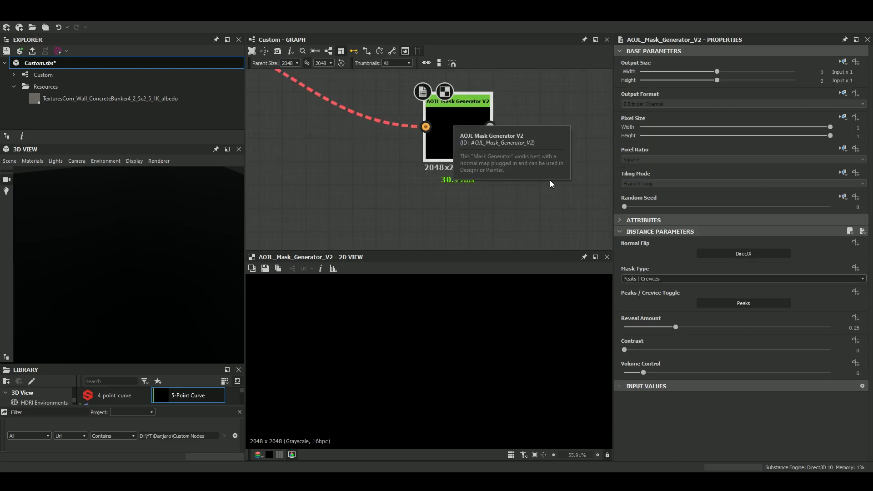
left_click(734, 253)
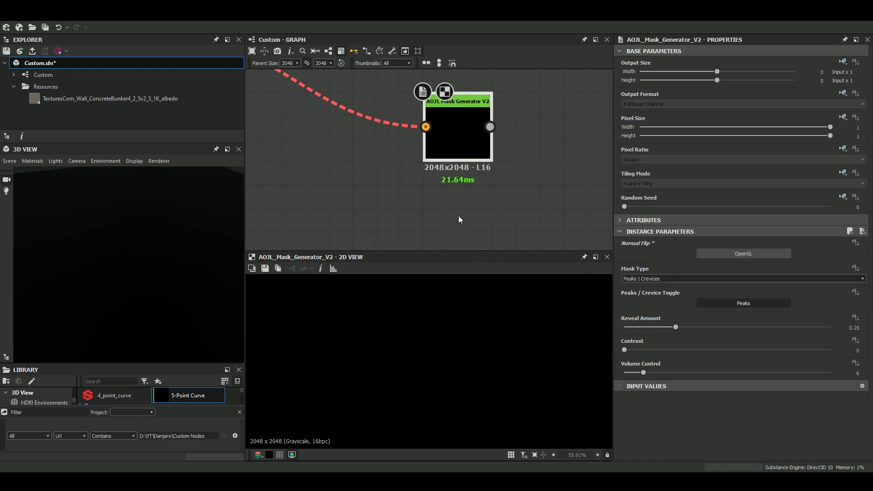
Locate the Normal node feeding the material's normal output and set its Normal Format to OpenGL.
scroll(420, 154, "down", 4)
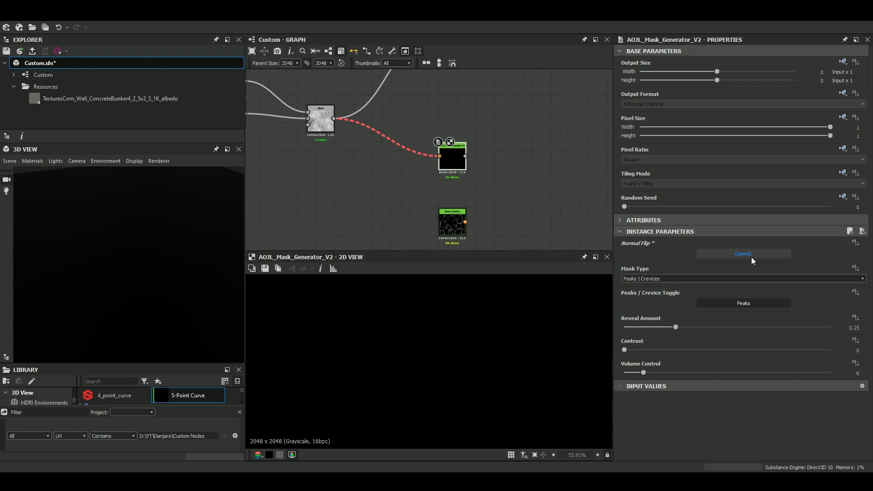
scroll(396, 108, "down", 3)
scroll(446, 160, "down", 3)
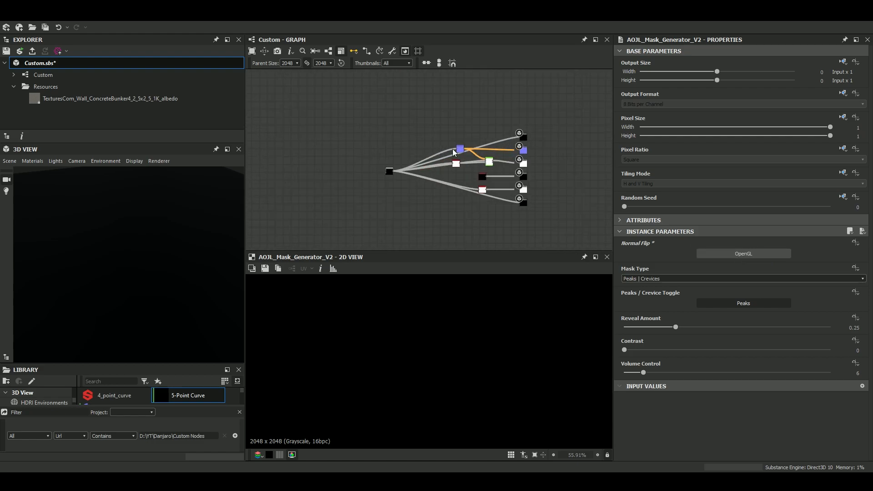
scroll(452, 141, "up", 3)
left_click(460, 130)
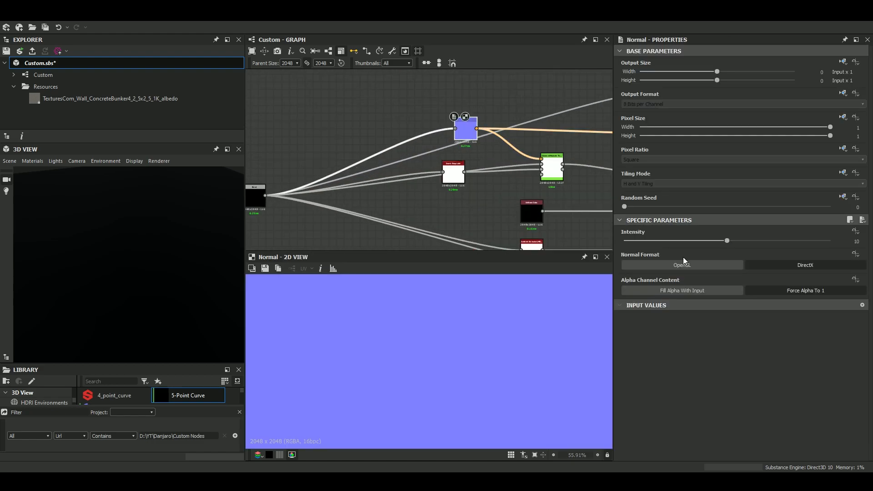
left_click(683, 263)
scroll(324, 143, "down", 4)
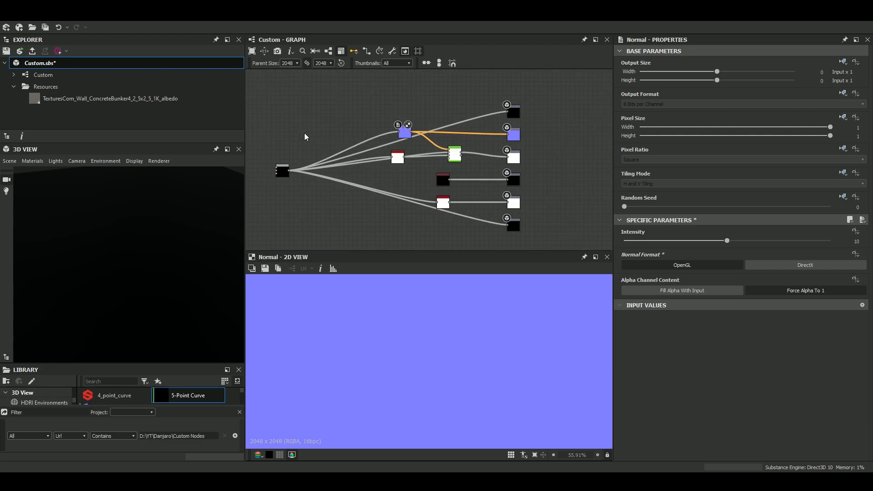
Examine the default normal map format in the project's general preferences and close the preferences without applying changes.
left_click(7, 24)
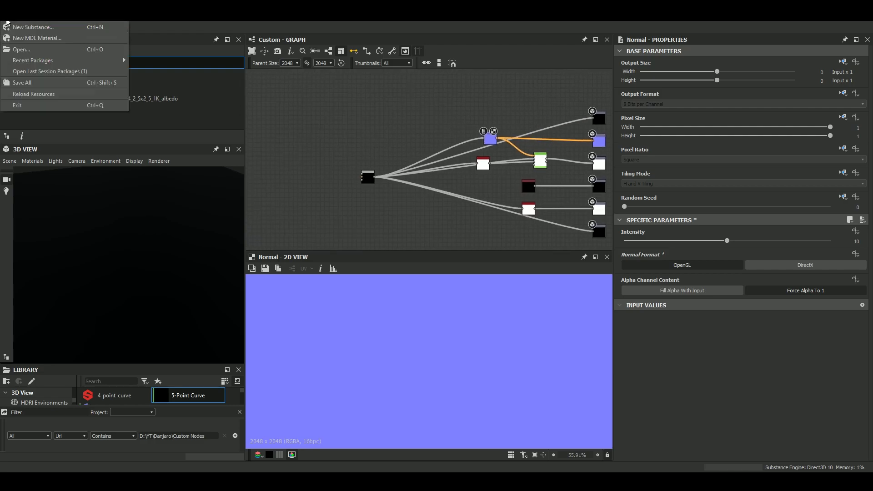
left_click(43, 52)
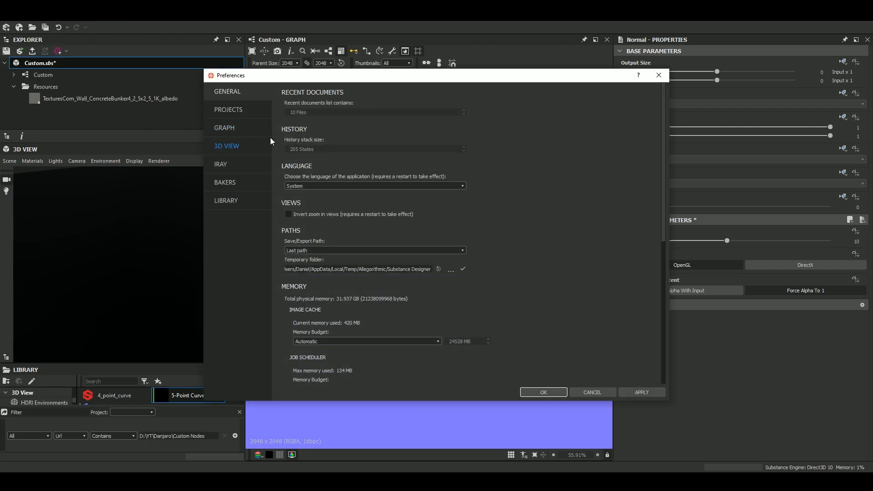
left_click(235, 111)
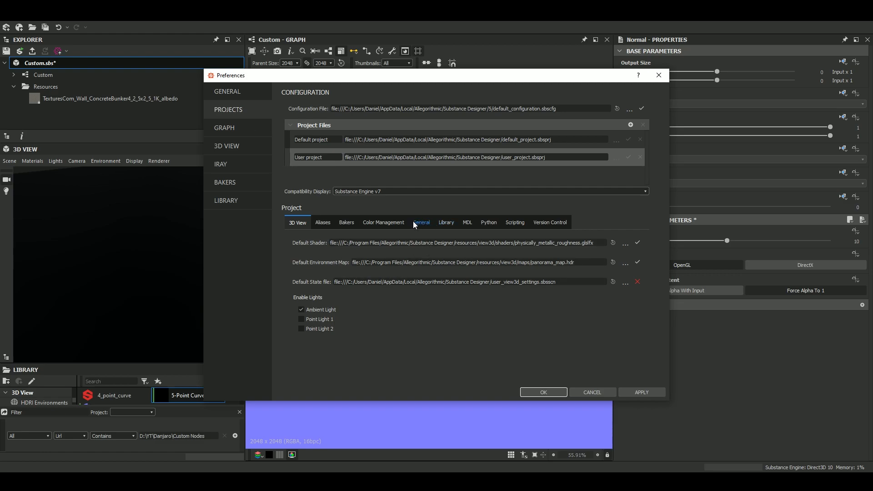
left_click(426, 225)
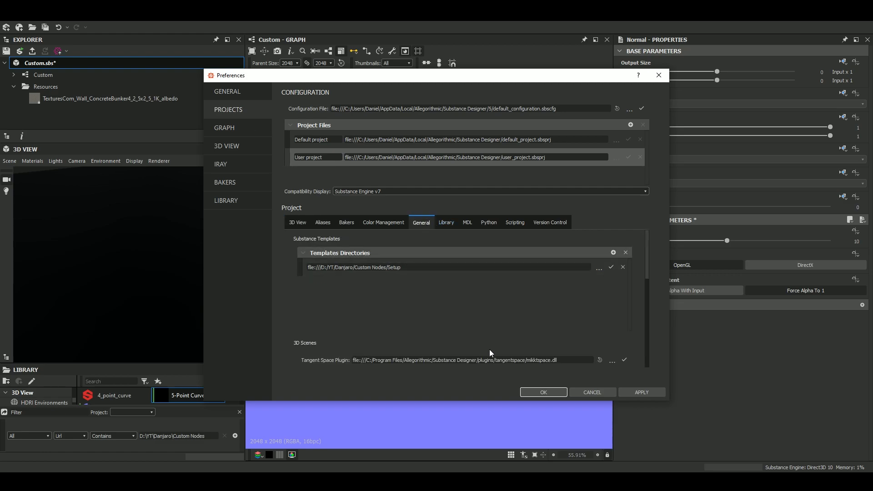
left_click_drag(645, 280, 655, 323)
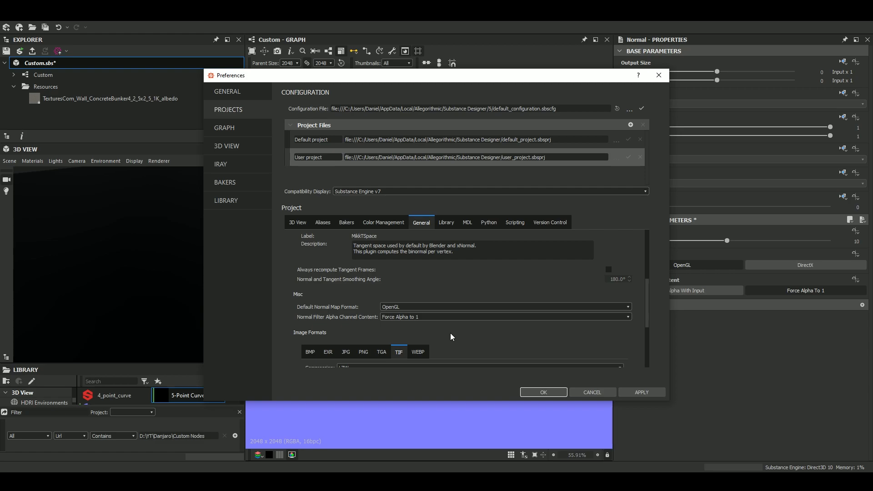
left_click(613, 394)
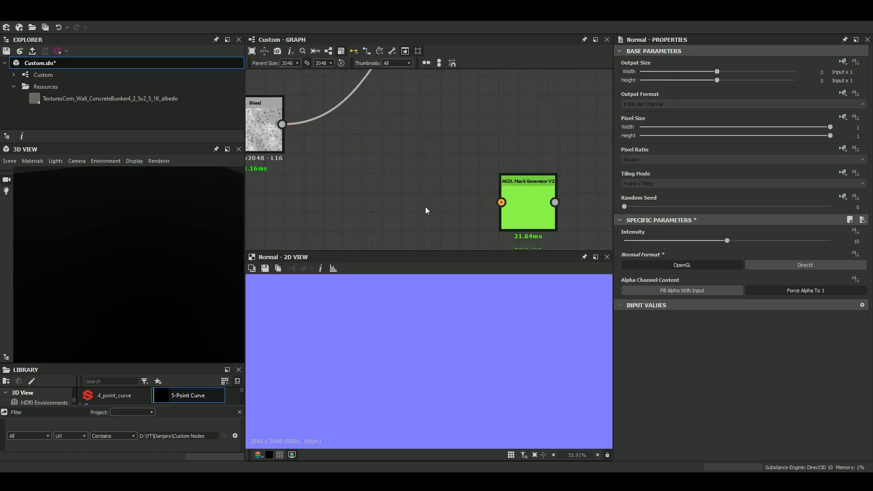
Add a Normal node after the Blend node and connect it to the Normal Map input of AOJL Mask Generator V2.
scroll(523, 238, "up", 3)
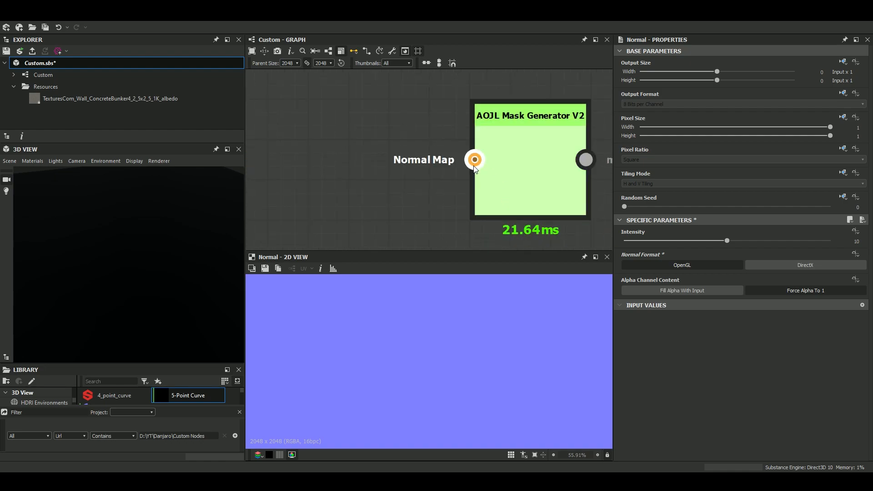
scroll(481, 155, "down", 8)
scroll(448, 164, "up", 4)
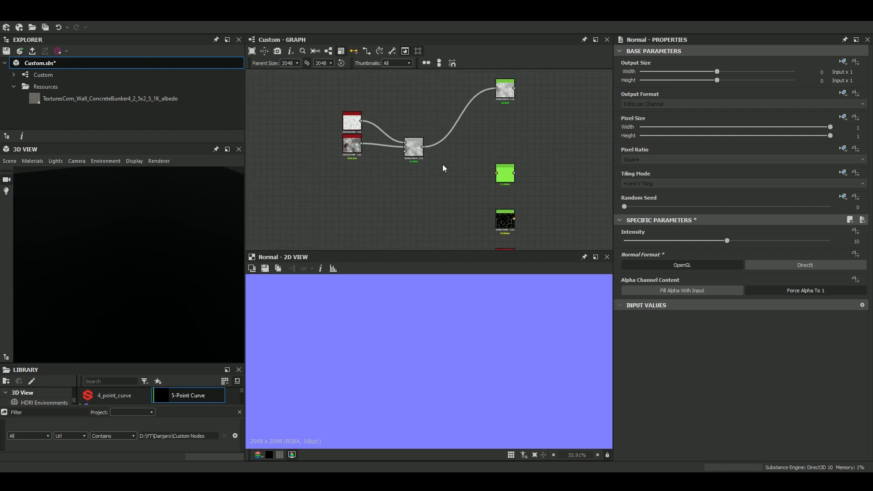
key("space")
type("nor")
key("Return")
scroll(441, 168, "up", 3)
left_click_drag(402, 129, 554, 183)
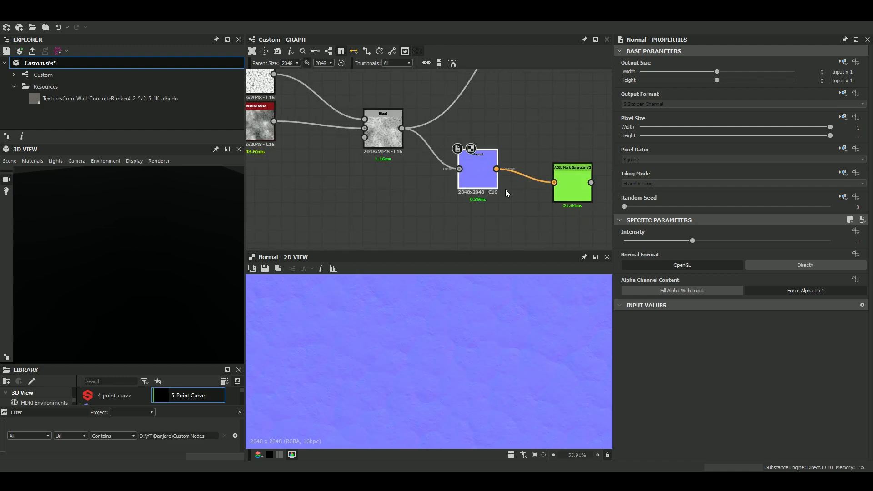
Set the new Normal node's intensity to 3 and preview the AOJL Mask Generator V2 output up close.
left_click_drag(692, 240, 845, 245)
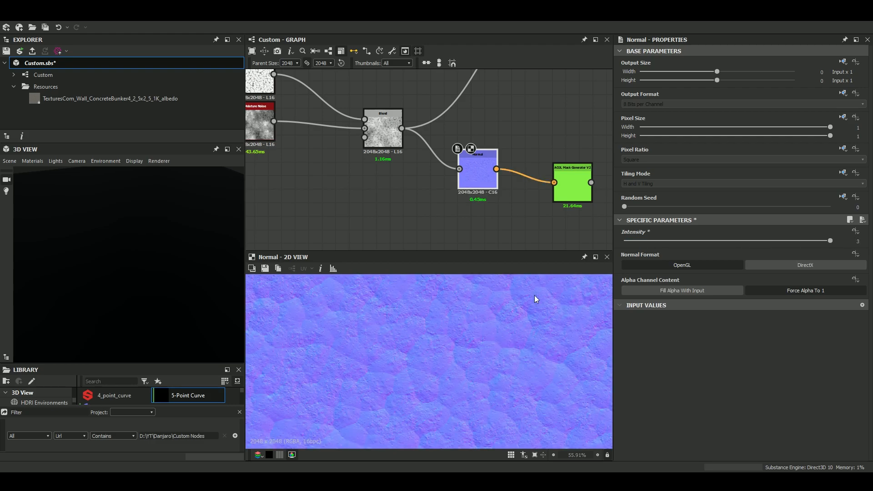
double_click(570, 185)
key("f")
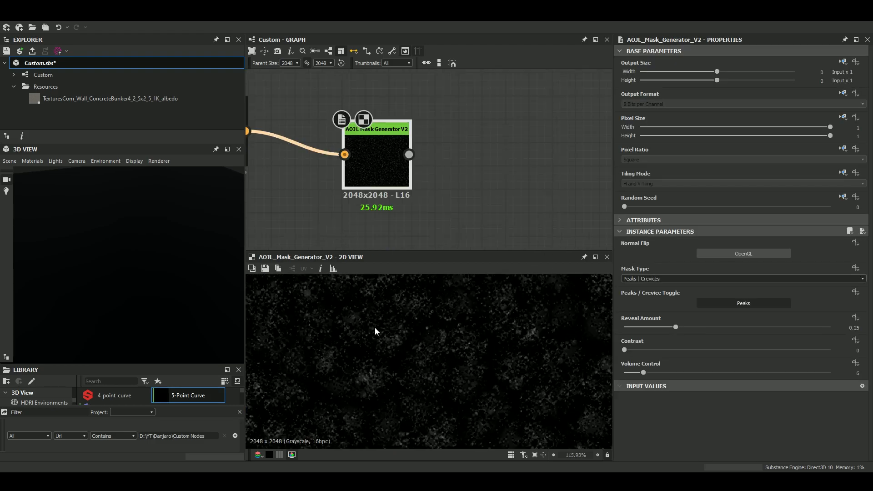
middle_click_drag(380, 133, 445, 166)
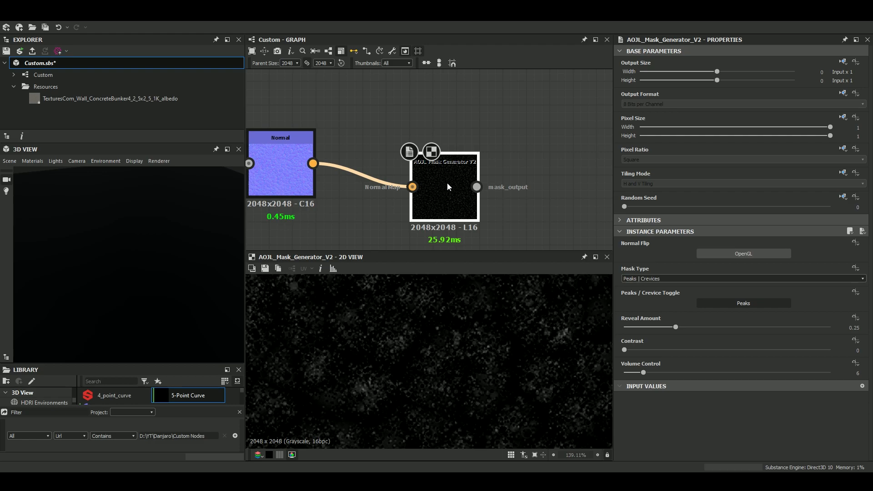
scroll(446, 185, "up", 2)
middle_click_drag(408, 193, 437, 183)
scroll(435, 184, "down", 2)
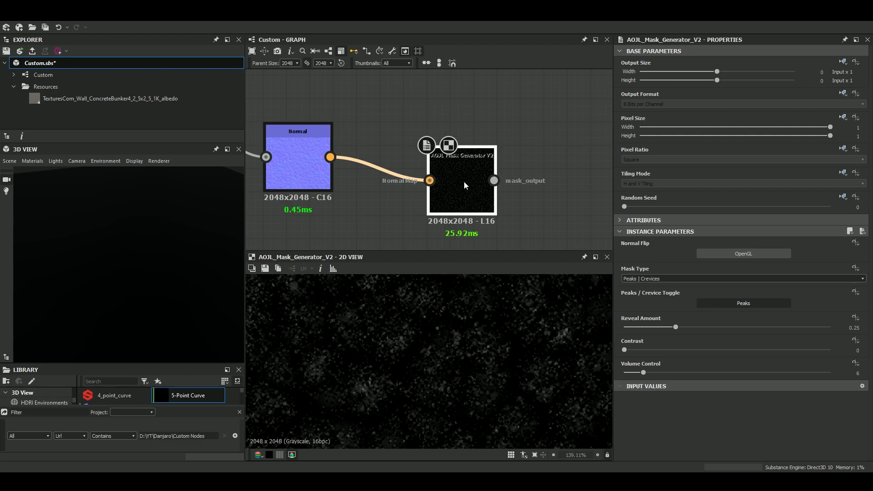
scroll(407, 176, "up", 4)
scroll(469, 175, "down", 3)
middle_click_drag(468, 175, 435, 162)
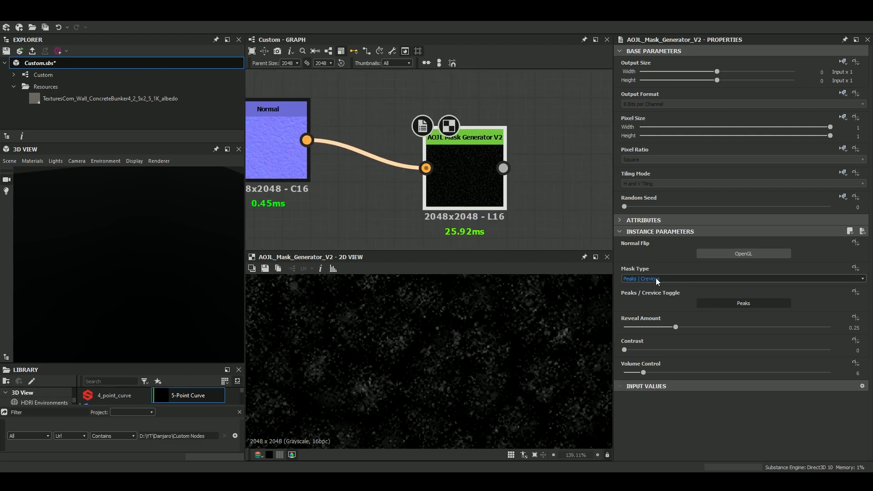
Try the Vertical mask type on AOJL Mask Generator V2 and inspect the resulting mask.
left_click(653, 279)
left_click(651, 262)
left_click(650, 280)
left_click(647, 292)
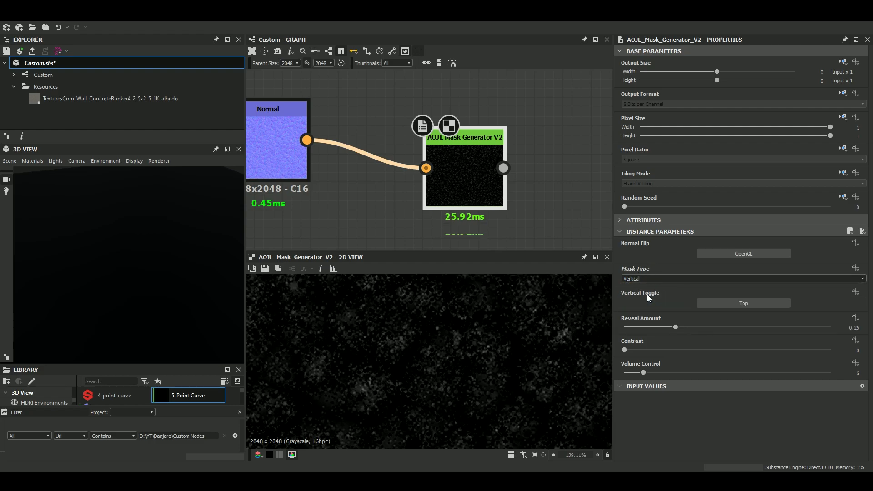
scroll(523, 339, "up", 1)
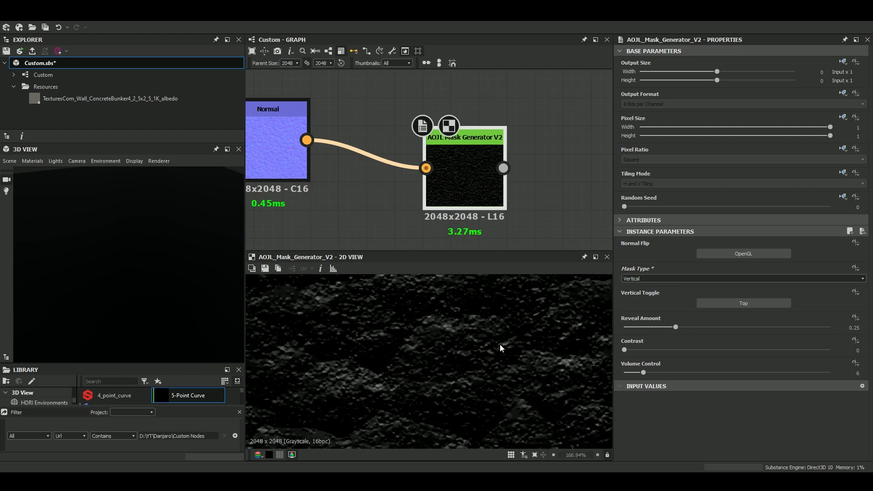
scroll(493, 345, "up", 3)
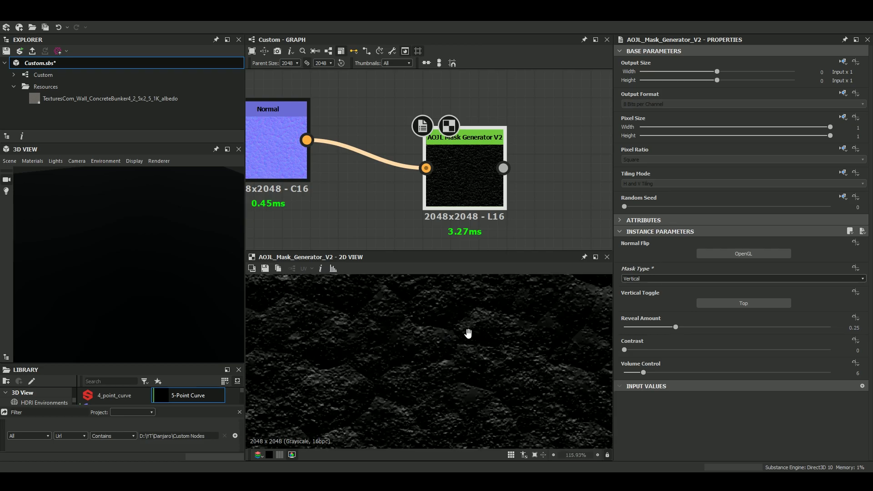
Try the Occlusion and Shadow mask types on AOJL Mask Generator V2 in turn.
left_click(639, 279)
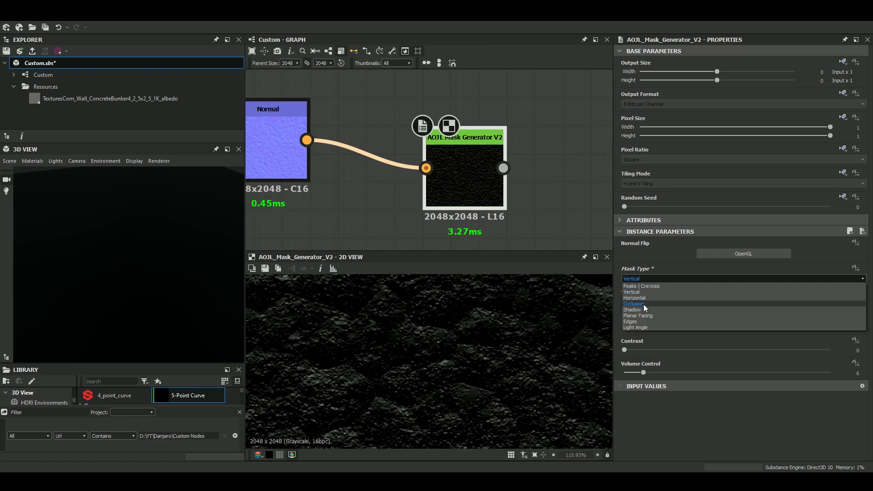
left_click(643, 304)
scroll(488, 332, "down", 1)
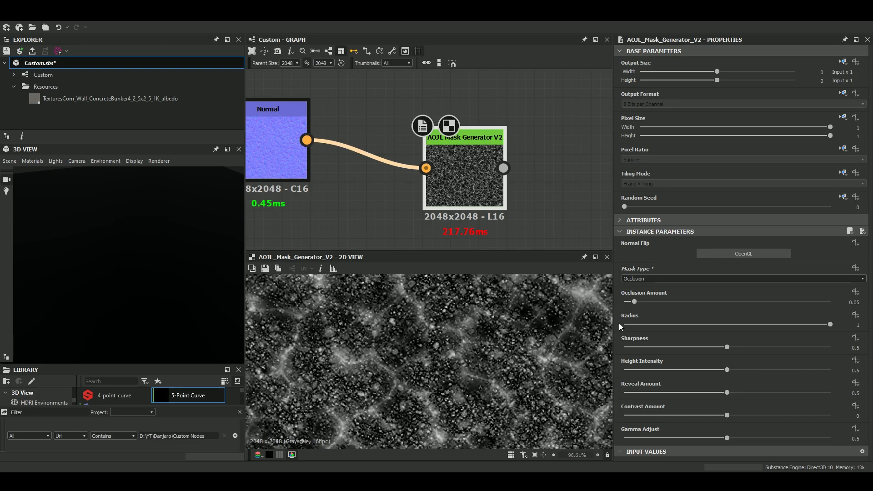
left_click(642, 279)
left_click(642, 309)
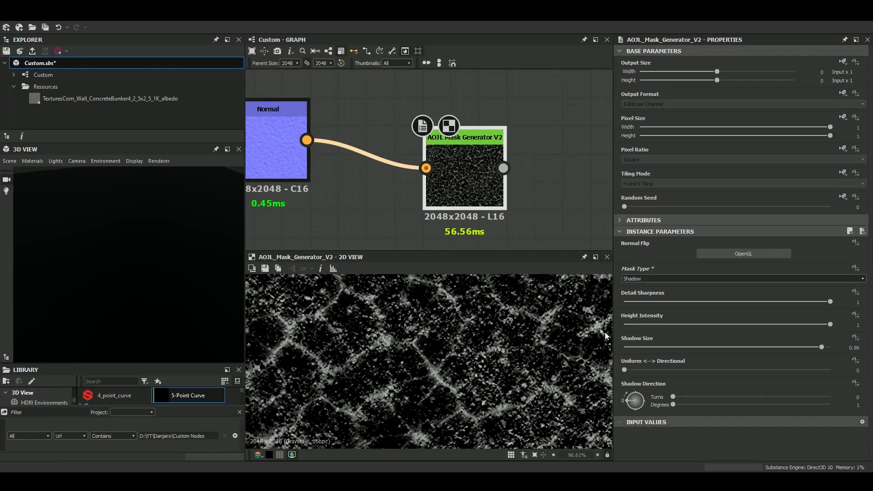
Try the Planar Facing mask type, inspect its mask up close, and switch the mask type to Edges.
left_click(639, 281)
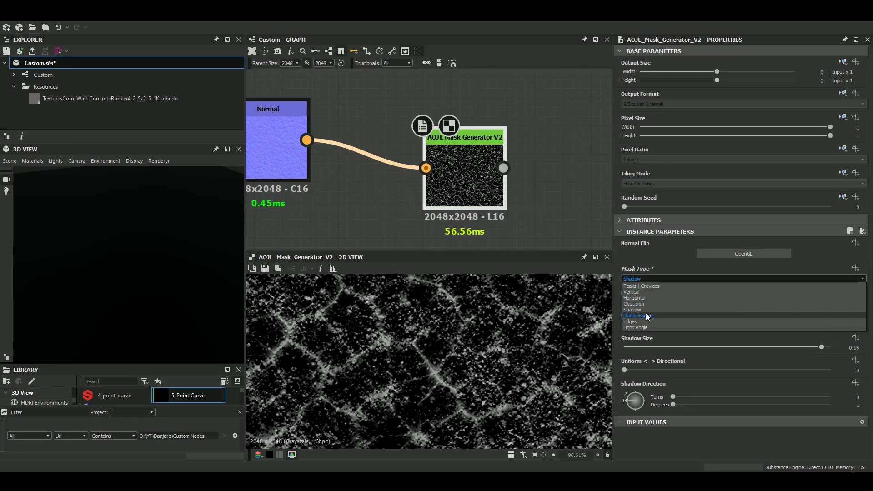
left_click(645, 318)
scroll(524, 378, "up", 1)
scroll(523, 378, "up", 3)
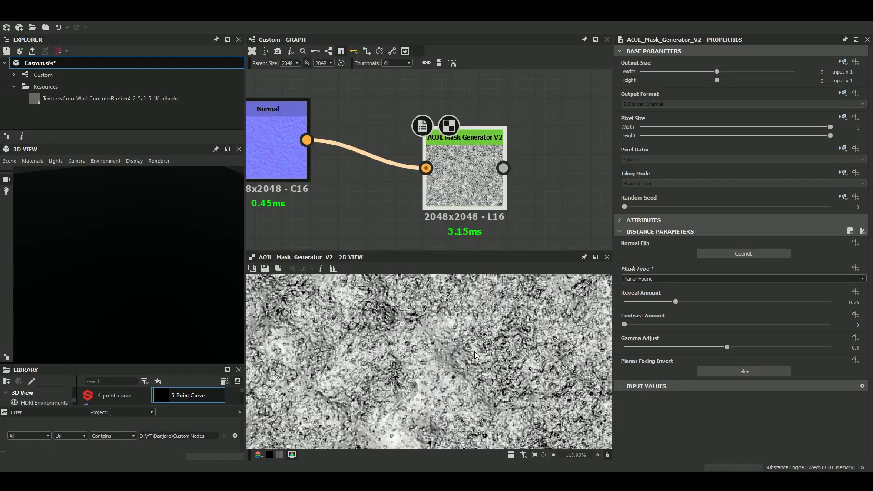
scroll(464, 183, "down", 4)
mouse_move(464, 183)
left_mouse_down()
mouse_move(451, 176)
mouse_move(465, 168)
left_mouse_up()
scroll(465, 168, "up", 4)
scroll(465, 168, "up", 1)
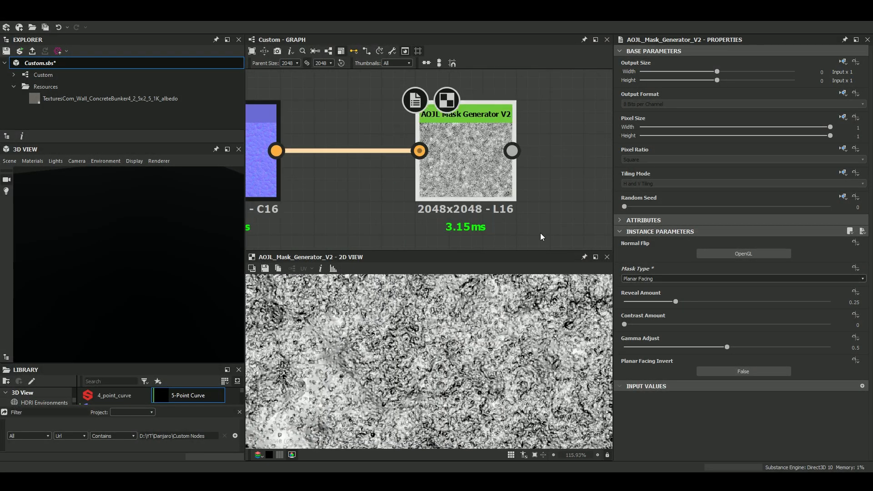
left_click(655, 281)
left_click(640, 322)
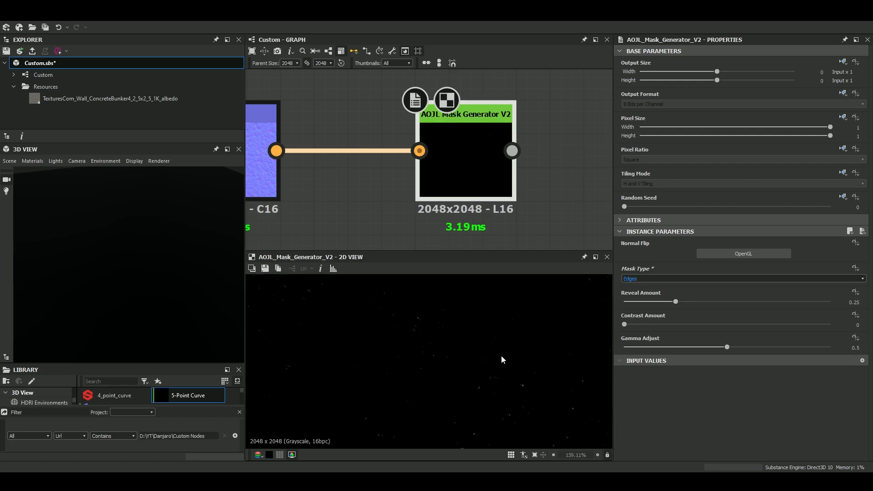
Set the mask type to Light Angle with a 143-degree light angle, reveal amount 0.81 and contrast amount 0.6.
left_click(645, 278)
left_click(645, 310)
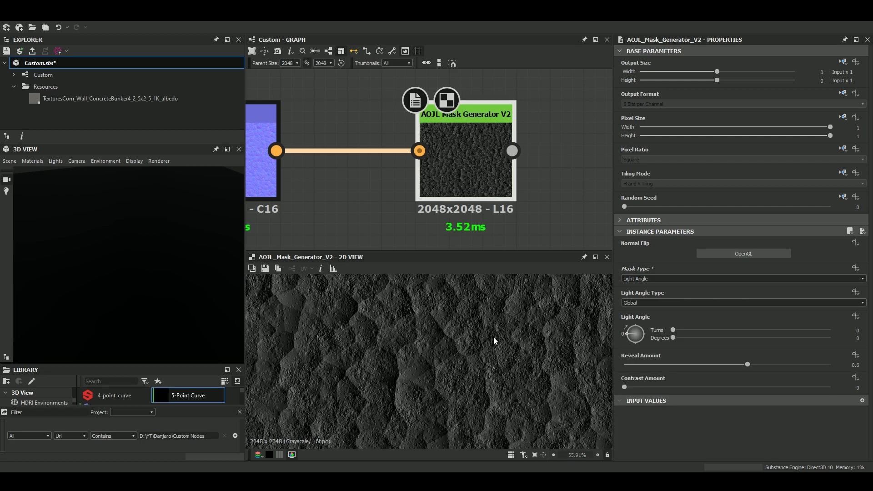
mouse_move(635, 334)
left_mouse_down()
mouse_move(623, 342)
mouse_move(638, 342)
mouse_move(642, 330)
left_mouse_up()
left_click_drag(663, 365, 791, 364)
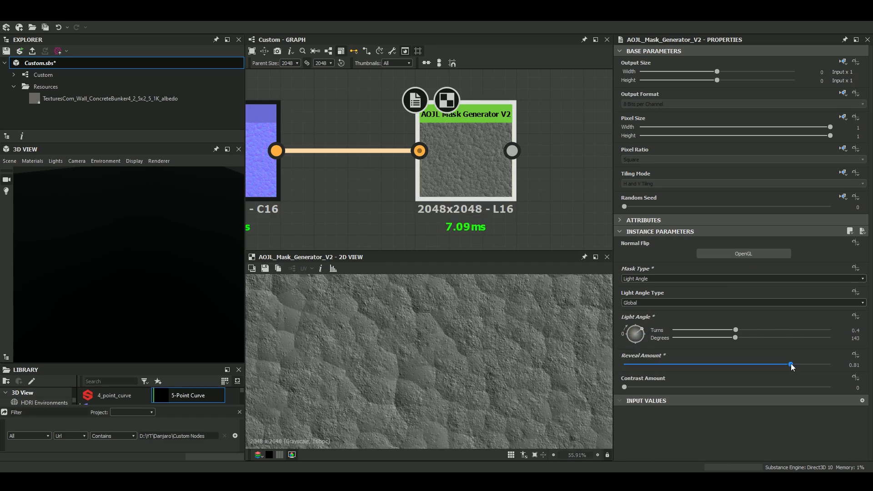
left_click_drag(633, 388, 749, 387)
scroll(509, 356, "down", 2)
scroll(576, 324, "up", 1)
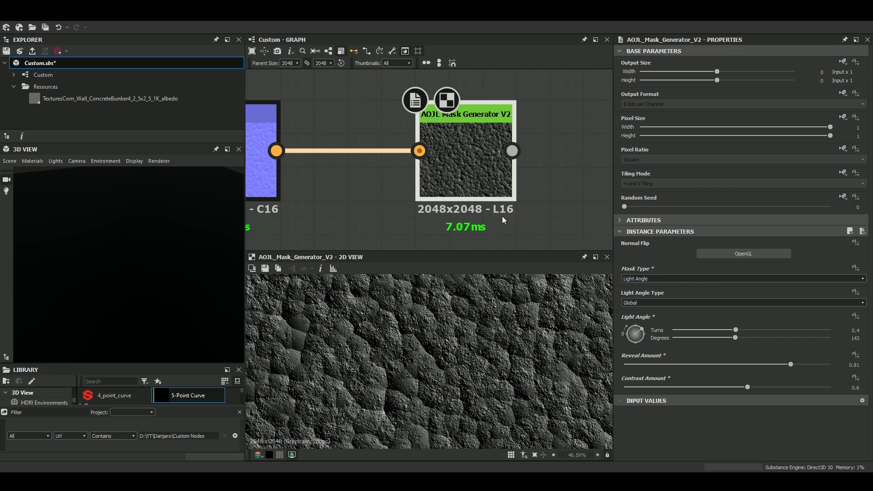
Preview the Bruno Caustics node and examine its pattern and instance parameters.
scroll(500, 215, "down", 3)
middle_click_drag(487, 202, 473, 200)
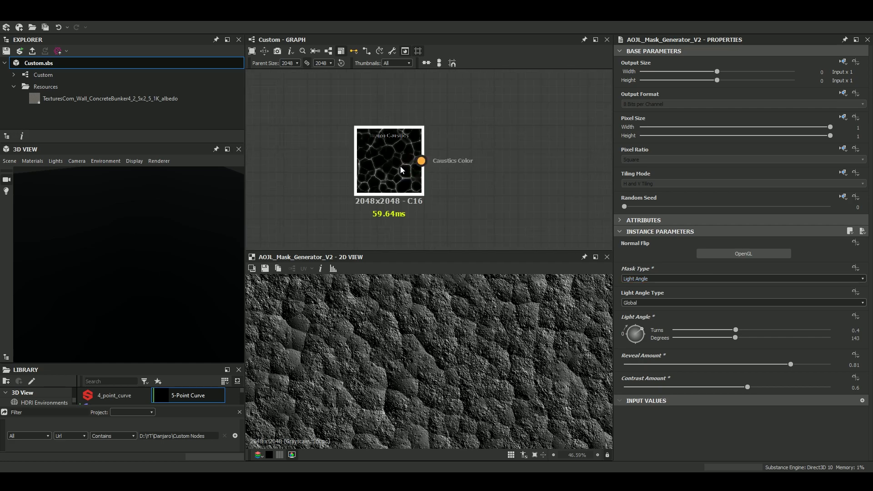
double_click(400, 166)
scroll(400, 166, "down", 1)
scroll(397, 243, "up", 1)
scroll(379, 324, "up", 1)
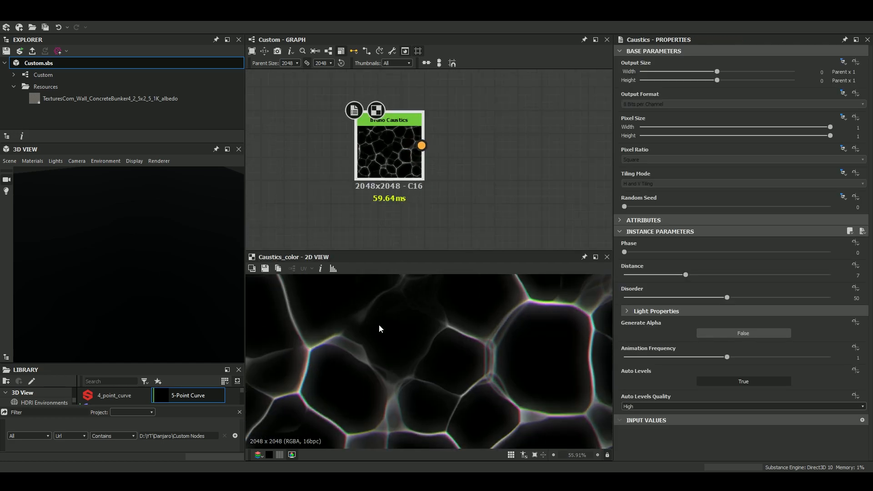
scroll(380, 328, "down", 6)
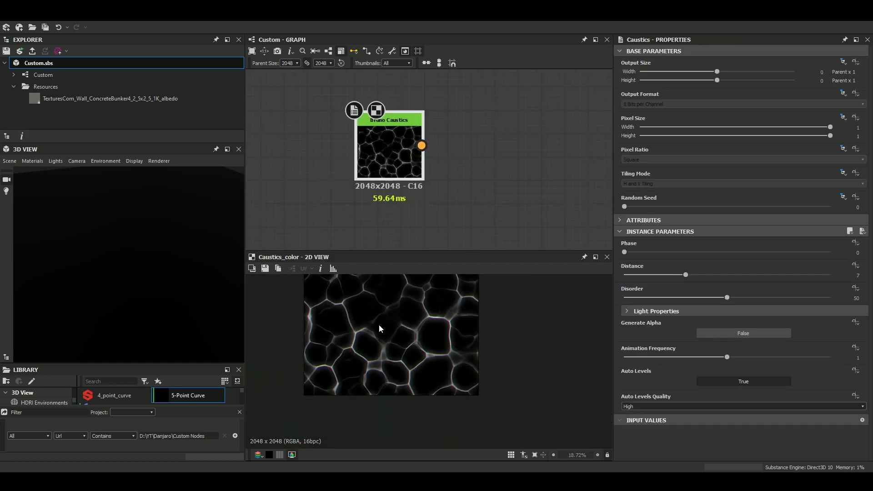
Expand the Bruno Caustics attributes to review its package, description and author details, and examine the caustics pattern up close.
left_click(619, 222)
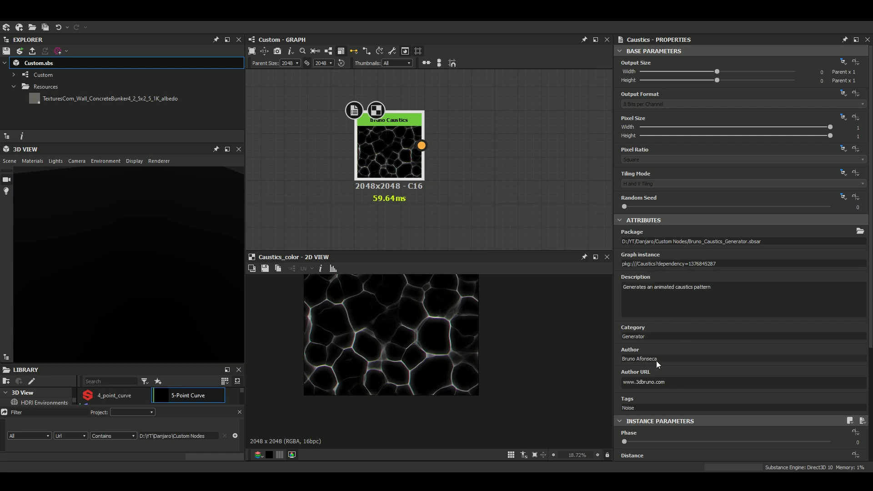
scroll(659, 360, "down", 3)
scroll(437, 320, "up", 4)
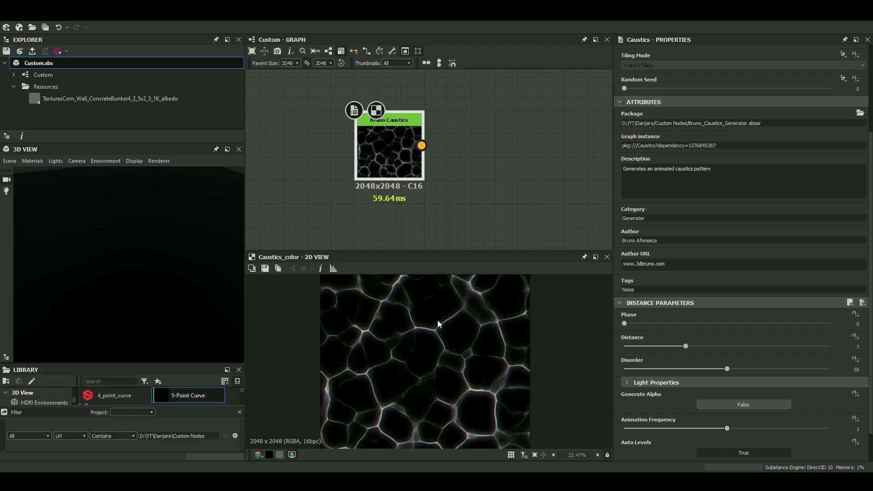
middle_click_drag(437, 321, 420, 312)
scroll(423, 321, "down", 3)
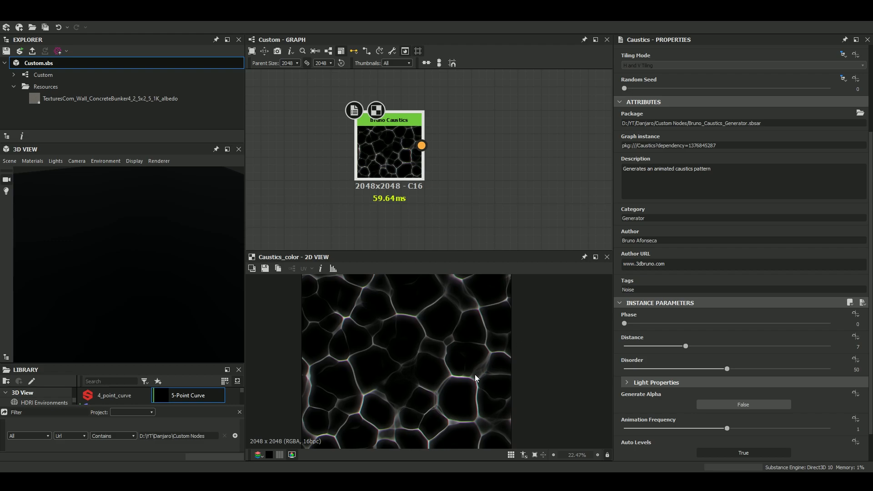
scroll(438, 328, "down", 2)
scroll(438, 327, "up", 2)
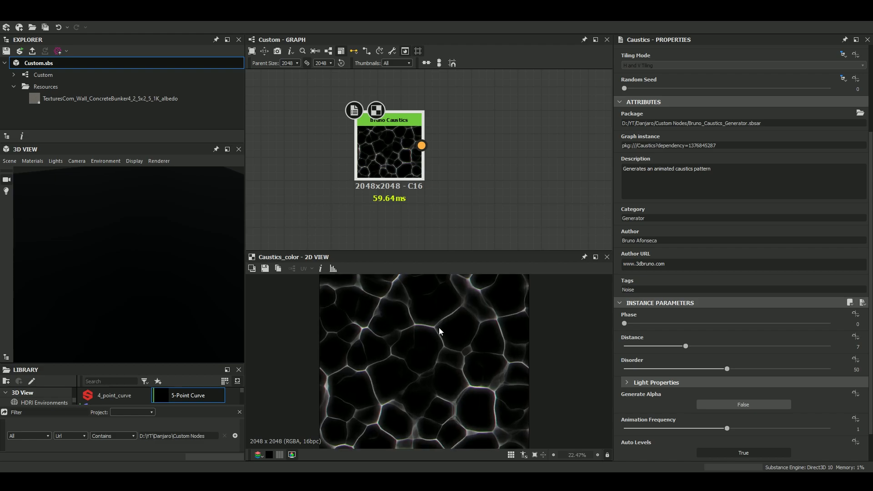
scroll(424, 317, "down", 3)
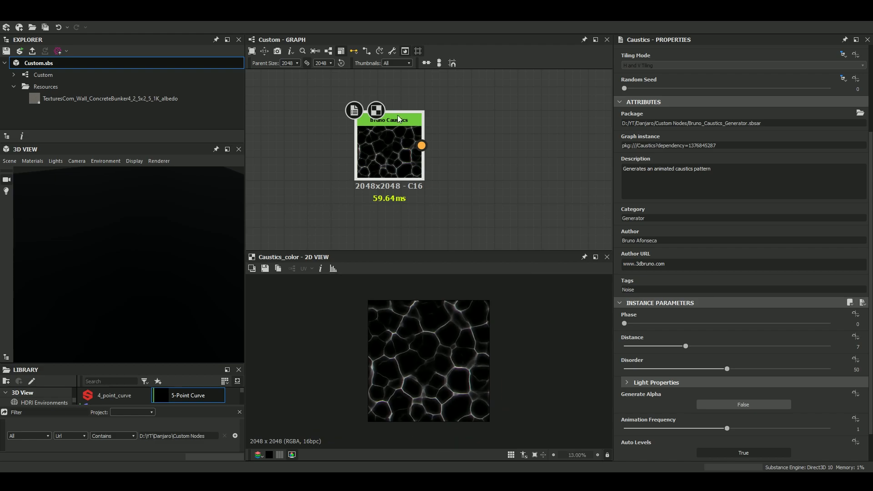
Enlarge the 2D preview and vary the Bruno Caustics pattern with phase 0.44, distance 4 and disorder 54.19.
left_click_drag(639, 324, 624, 360)
scroll(433, 353, "up", 5)
scroll(687, 360, "down", 1)
scroll(475, 352, "down", 3)
left_click_drag(470, 253, 478, 202)
scroll(454, 345, "up", 2)
scroll(453, 347, "down", 4)
left_click_drag(709, 360, 736, 360)
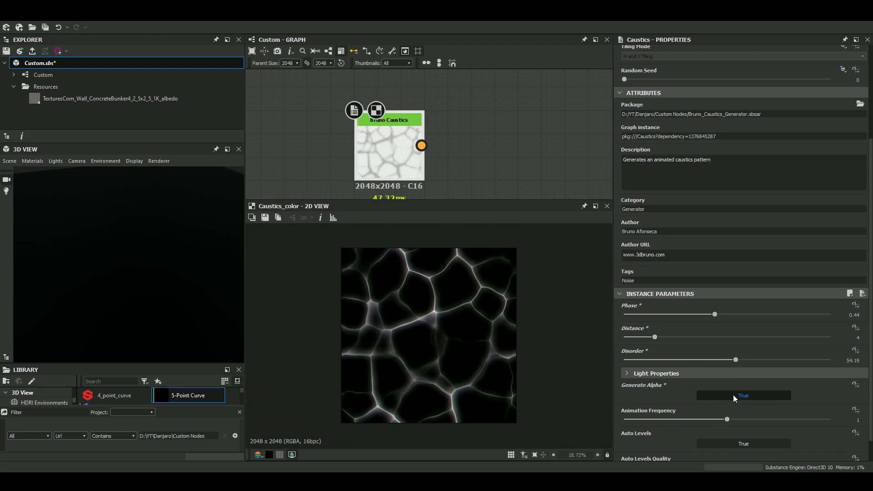
Set the Bruno Caustics phase to 0 and distance to 1, and inspect the enlarged pattern.
left_click_drag(686, 314, 607, 318)
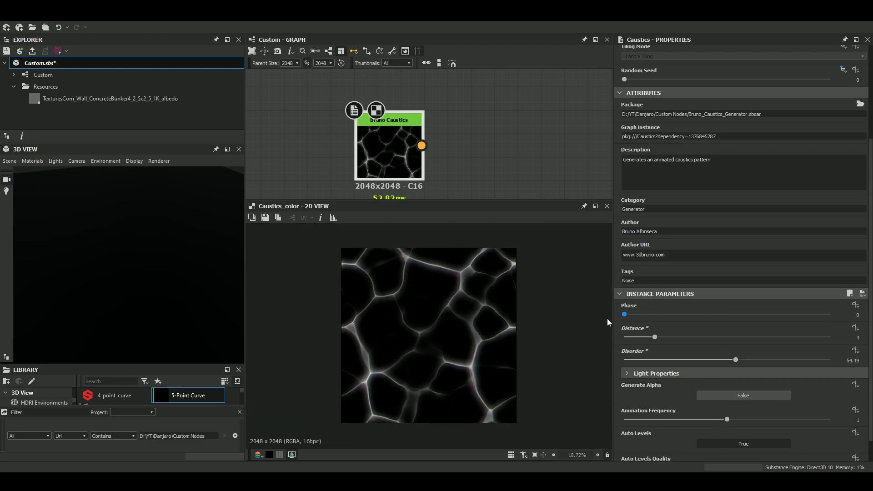
left_click(626, 337)
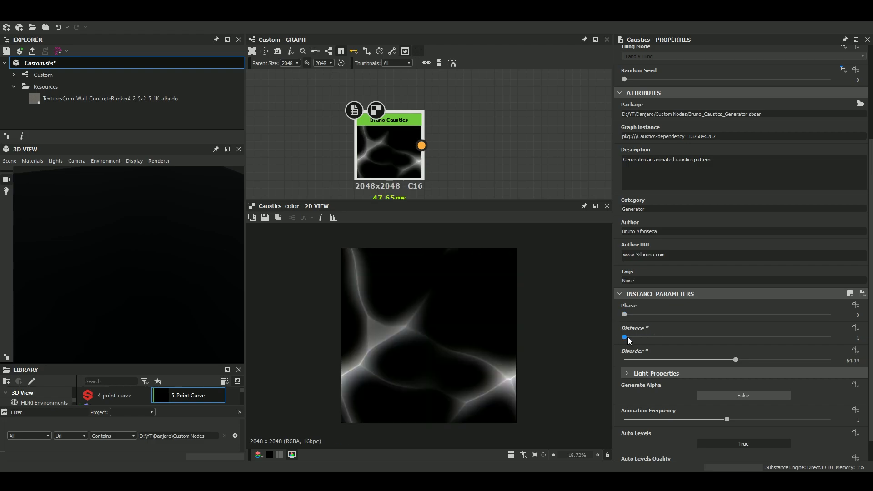
scroll(454, 358, "down", 2)
scroll(454, 353, "up", 1)
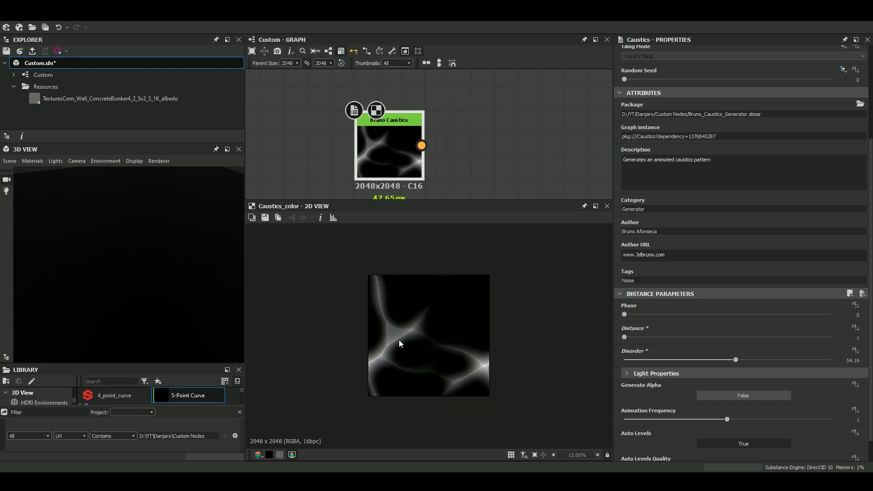
scroll(402, 344, "up", 3)
scroll(354, 364, "down", 3)
key("space")
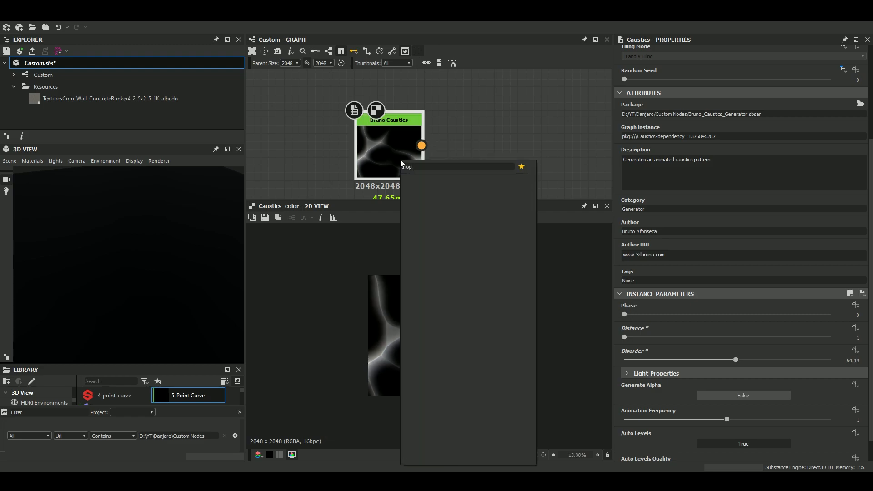
key("Escape")
scroll(403, 133, "down", 1)
middle_click_drag(401, 134, 337, 123)
key("space")
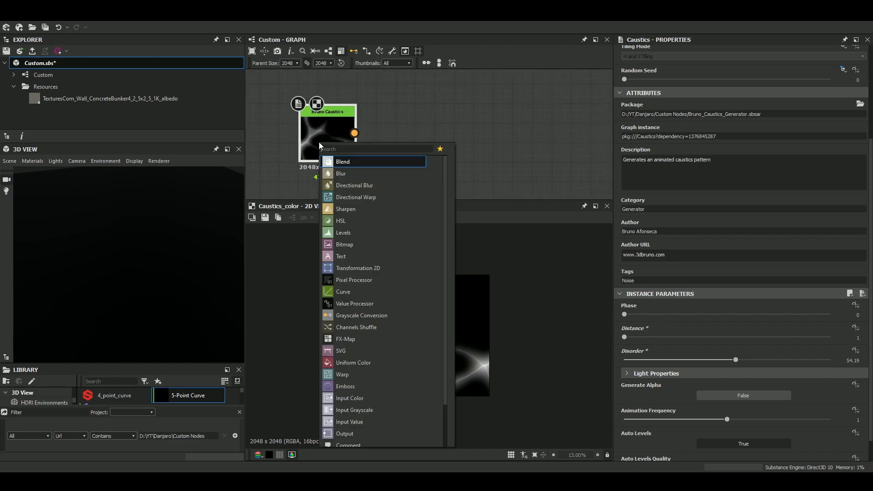
type("multi")
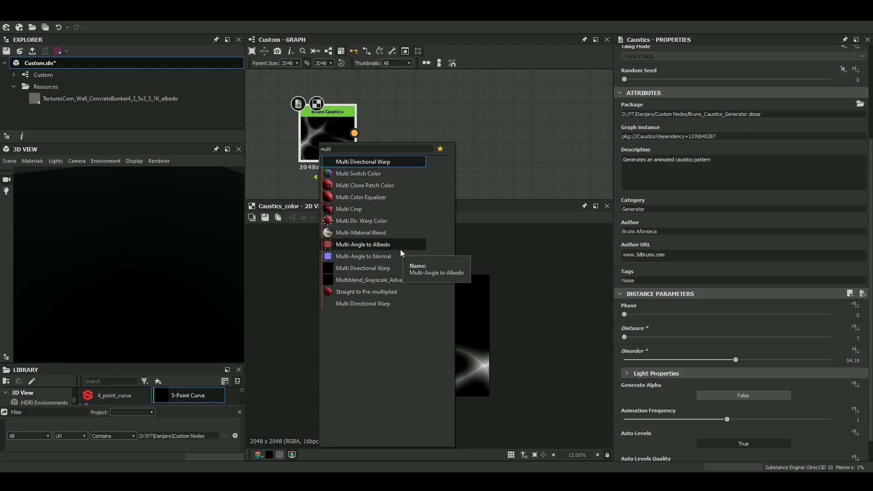
left_click(378, 267)
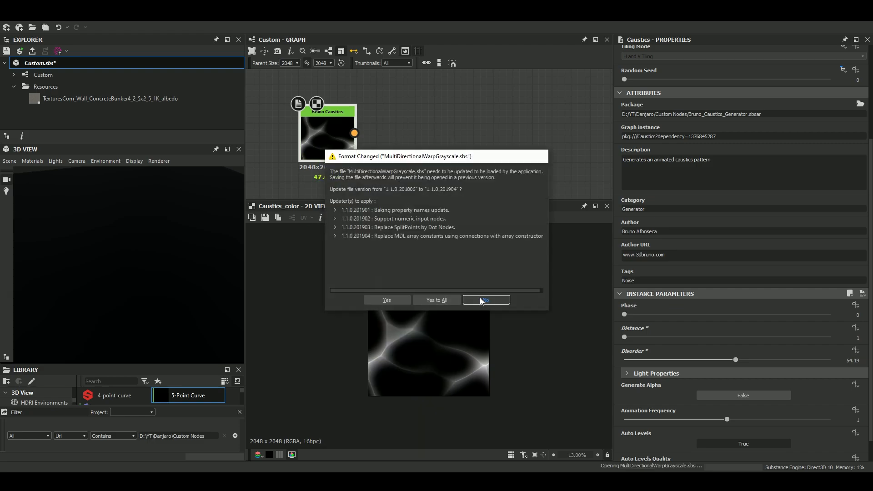
left_click(480, 301)
left_click(451, 301)
Add a Multi Dir. Warp Grayscale node and try to connect the Bruno Caustics colour output directly to it.
key("space")
type("m")
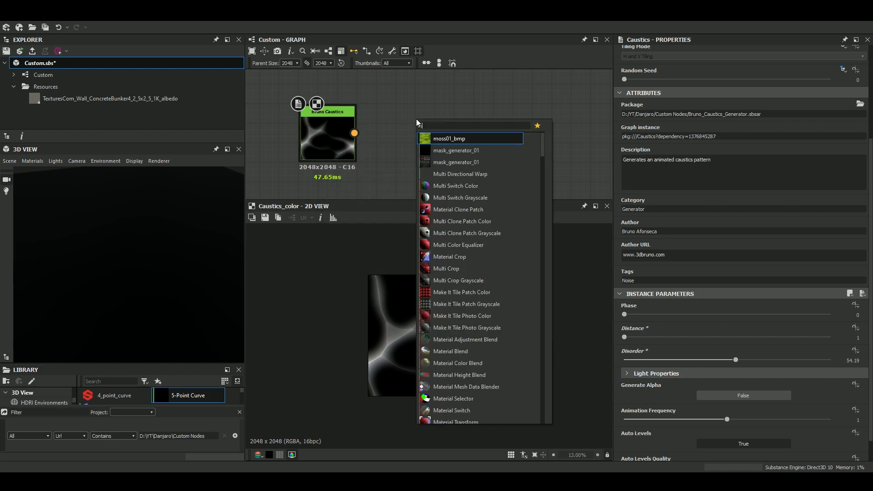
type("ulti")
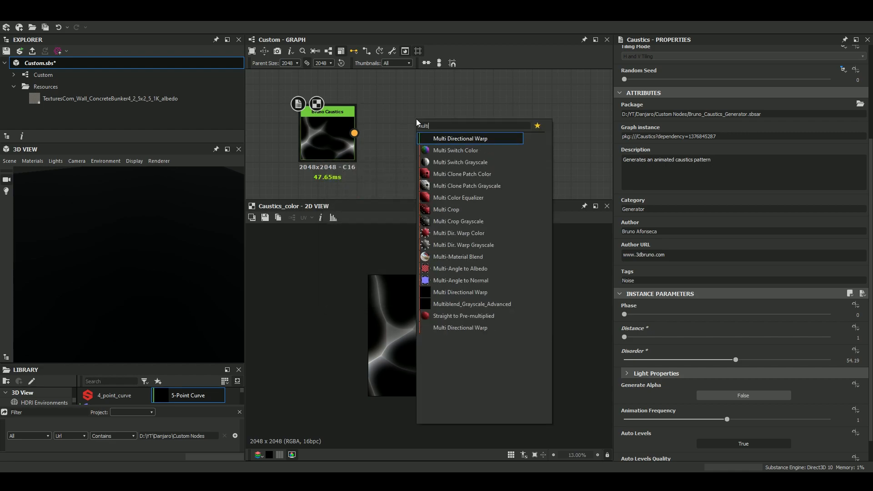
left_click(460, 247)
left_click_drag(399, 126, 294, 138)
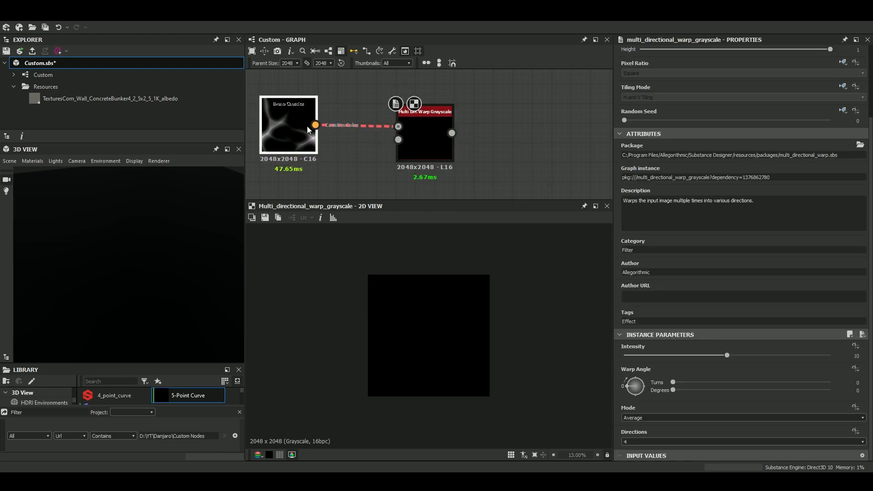
double_click(307, 126)
left_click(366, 159)
Add a Grayscale Conversion node after Bruno Caustics and connect its output to the Multi Dir. Warp Grayscale image input.
left_click(283, 123)
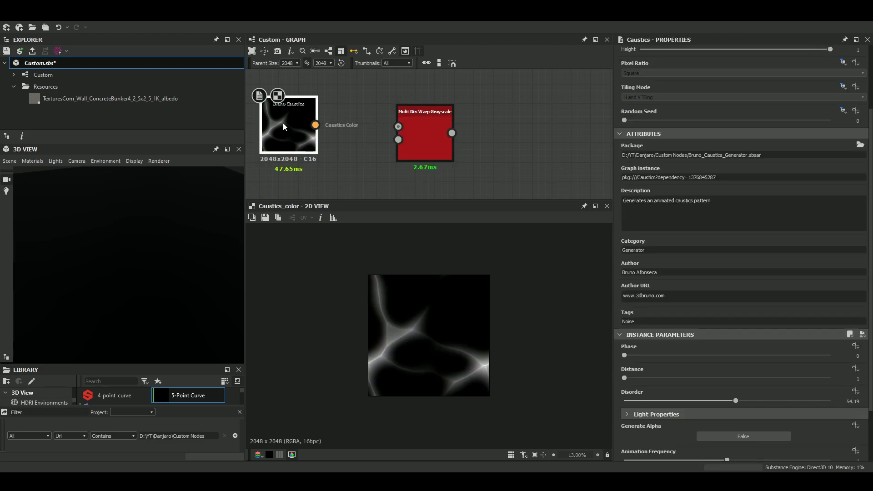
key("space")
type("gr")
key("Return")
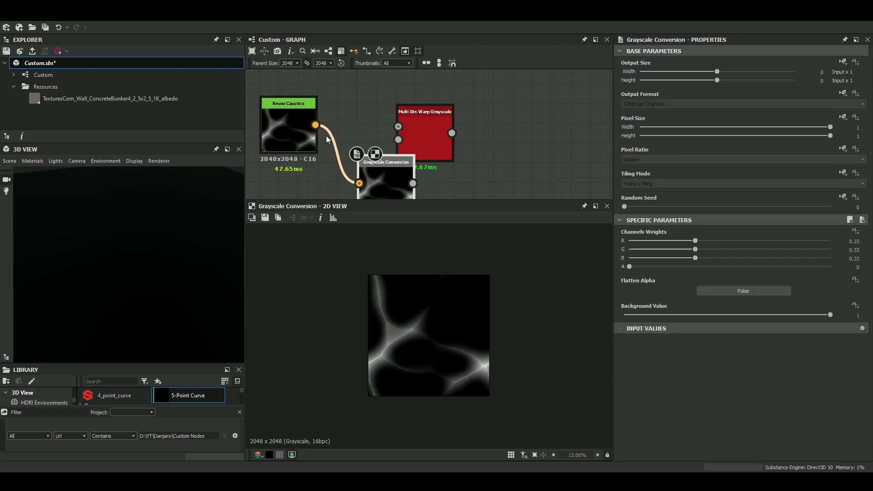
left_click_drag(442, 127, 501, 128)
left_click_drag(397, 181, 461, 126)
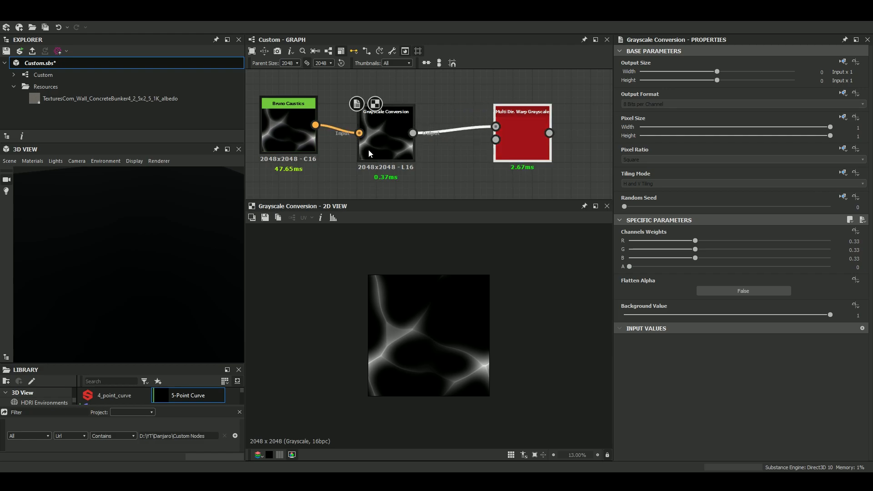
Add a Clouds 2 noise, connect it to the second input of Multi Dir. Warp Grayscale, and preview the warp.
middle_click_drag(357, 193, 350, 146)
key("space")
type("clo")
key("Down")
key("Return")
left_click_drag(351, 148, 381, 171)
scroll(380, 171, "down", 3)
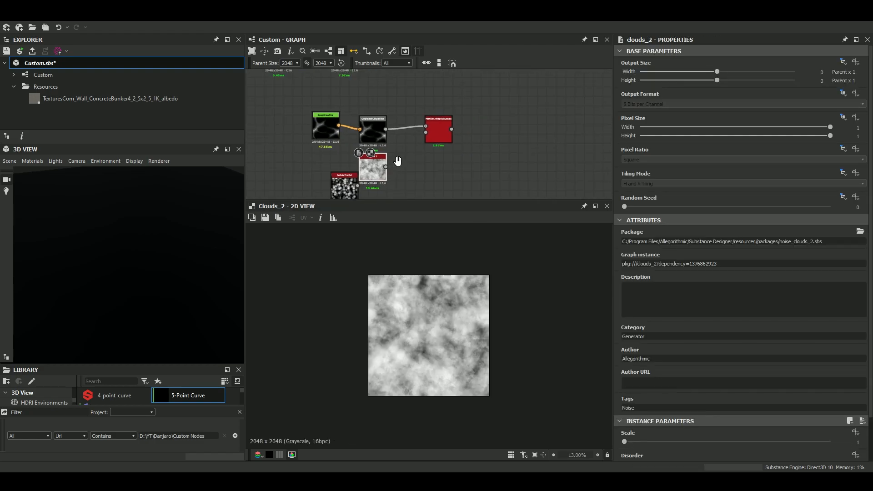
double_click(437, 135)
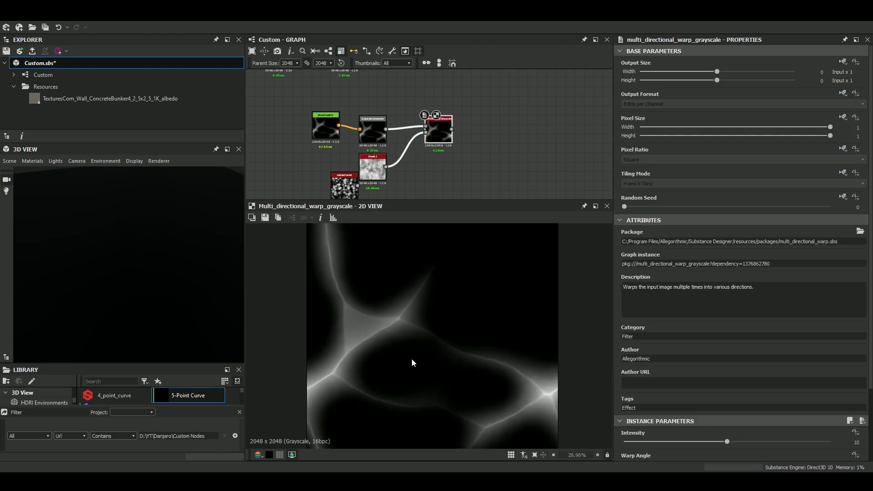
Set the warp angle to 42 degrees and intensity to 20, and replace Clouds 2 with the existing cellular noise as warp input.
scroll(665, 386, "down", 2)
left_click_drag(645, 383, 634, 376)
left_click_drag(727, 355, 832, 355)
middle_click_drag(377, 138, 395, 92)
left_click_drag(386, 128, 462, 85)
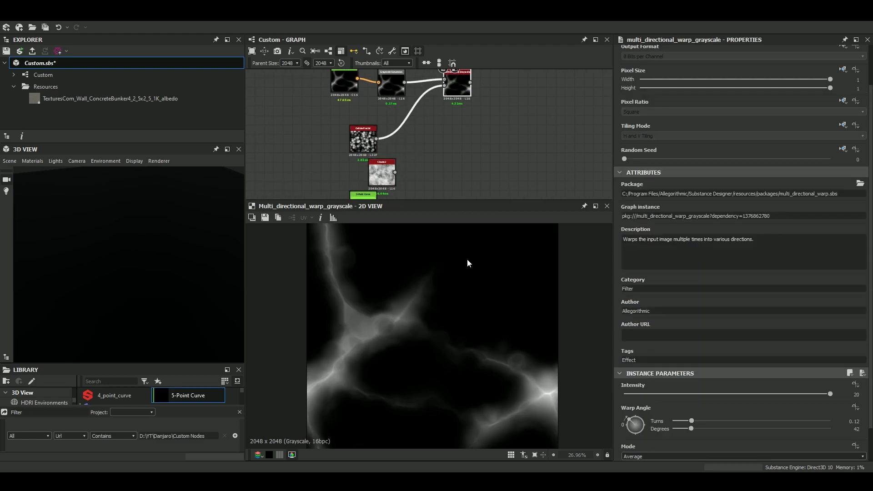
Try a warp intensity of 40 and lower values while comparing the warped caustics.
left_click_drag(860, 395, 702, 361)
type("40")
key("Return")
left_click(684, 395)
left_click_drag(683, 394, 661, 406)
scroll(397, 329, "down", 2)
scroll(397, 328, "up", 2)
Add a Perlin Noise node, enlarge its pattern by lowering the scale, and connect it as the warp's second input.
left_click(310, 136)
key("space")
type("perl")
key("Return")
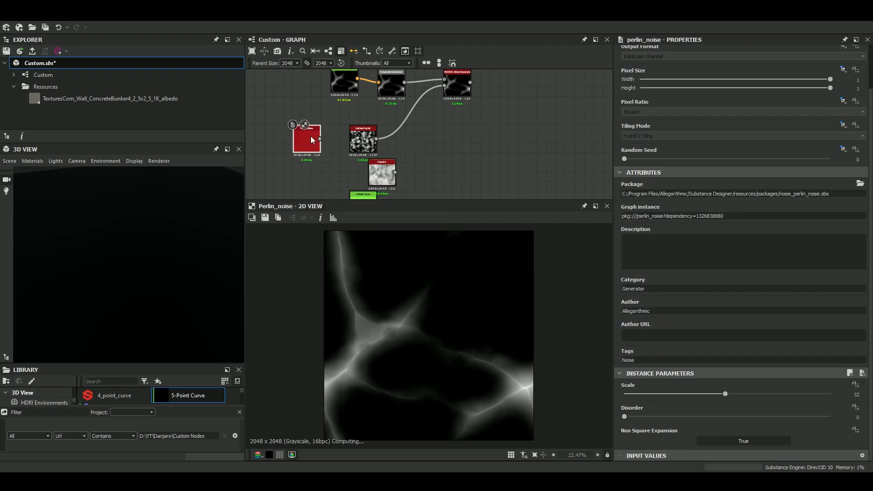
left_click_drag(640, 398, 643, 394)
left_click_drag(320, 138, 444, 85)
left_click(455, 92)
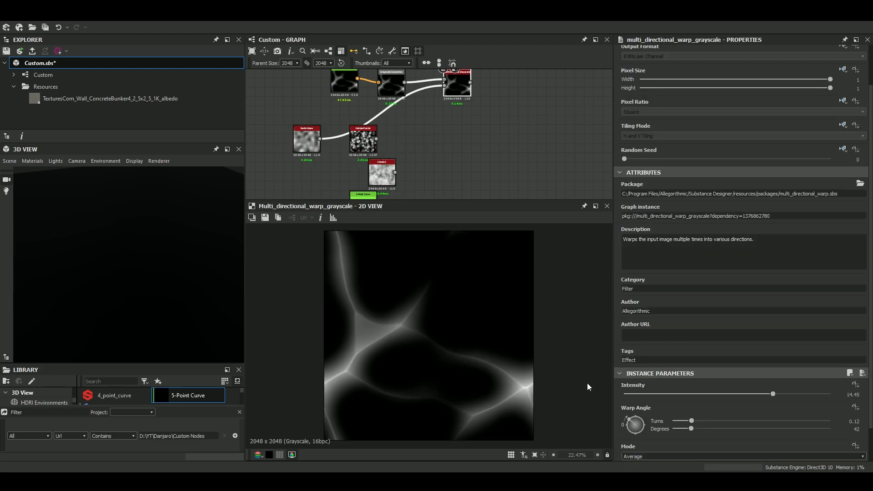
Set the Multi Dir. Warp Grayscale intensity to 40 and inspect the warped caustics up close.
left_click_drag(802, 395, 832, 394)
double_click(856, 395)
type("40")
key("Return")
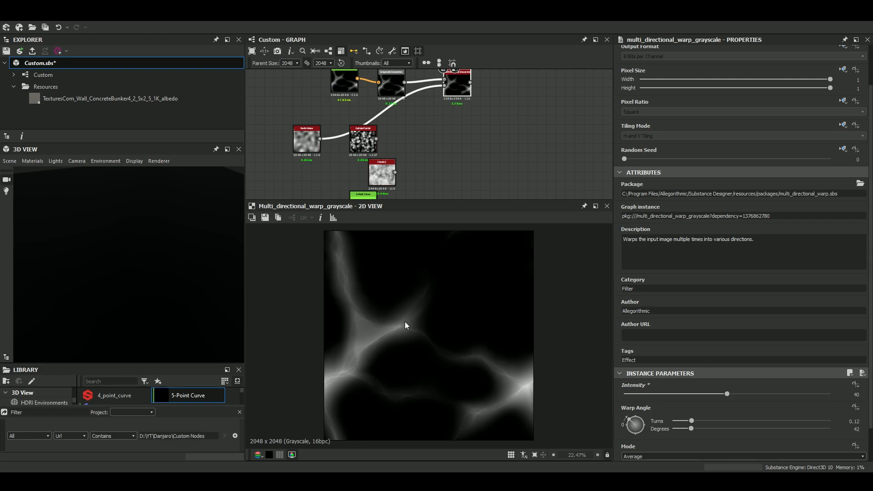
scroll(373, 350, "up", 4)
middle_click_drag(375, 349, 420, 320)
Reposition the Multi Dir. Warp Grayscale node and set its warp angle to 139 degrees (0.39 turns).
middle_click_drag(395, 114, 346, 132)
left_click_drag(407, 110, 411, 128)
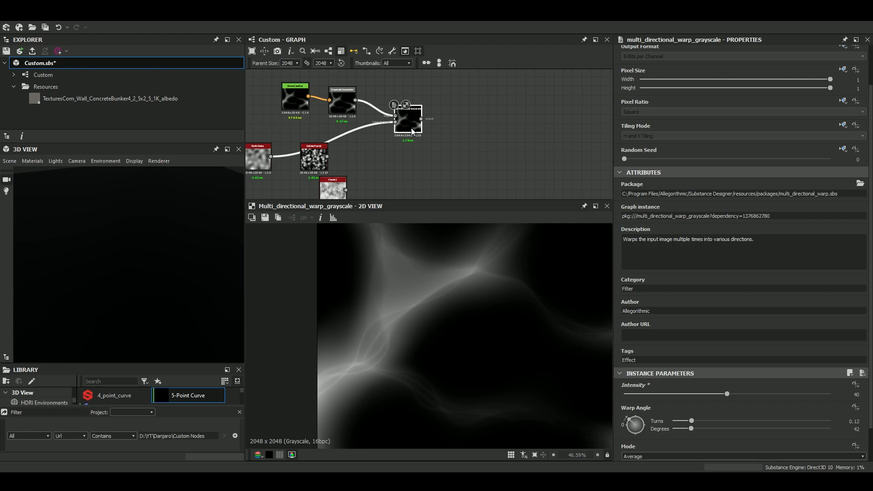
left_click_drag(633, 407, 645, 419)
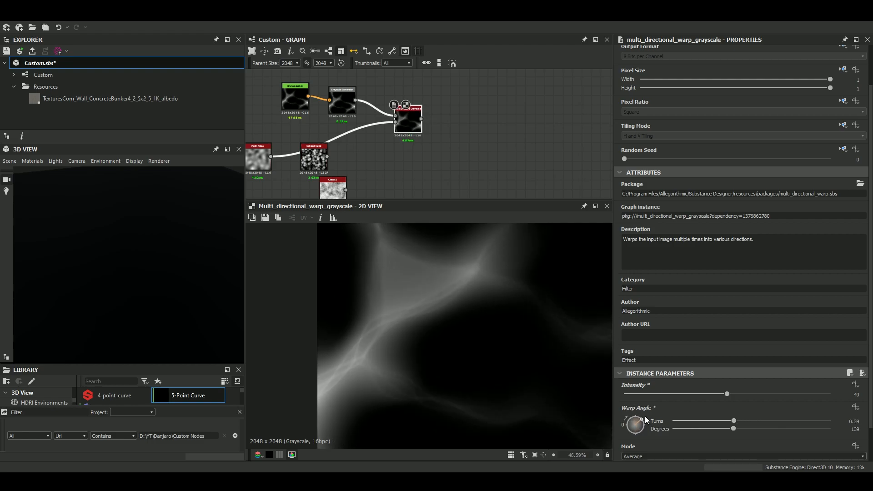
scroll(426, 312, "down", 5)
scroll(426, 312, "up", 2)
Add a Slope Blur Grayscale node after the directional warp and connect Clouds 2 to its slope input.
left_click_drag(410, 116, 406, 109)
key("space")
type("slo")
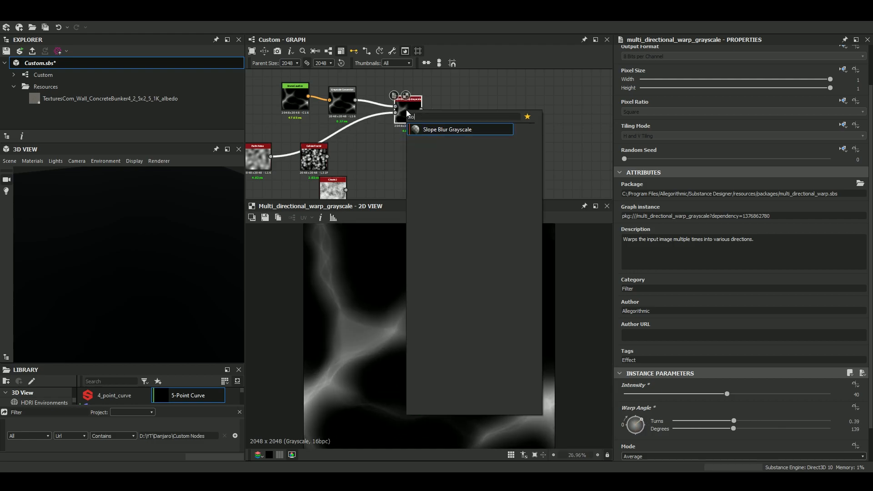
type("p")
key("Return")
left_click_drag(346, 189, 452, 118)
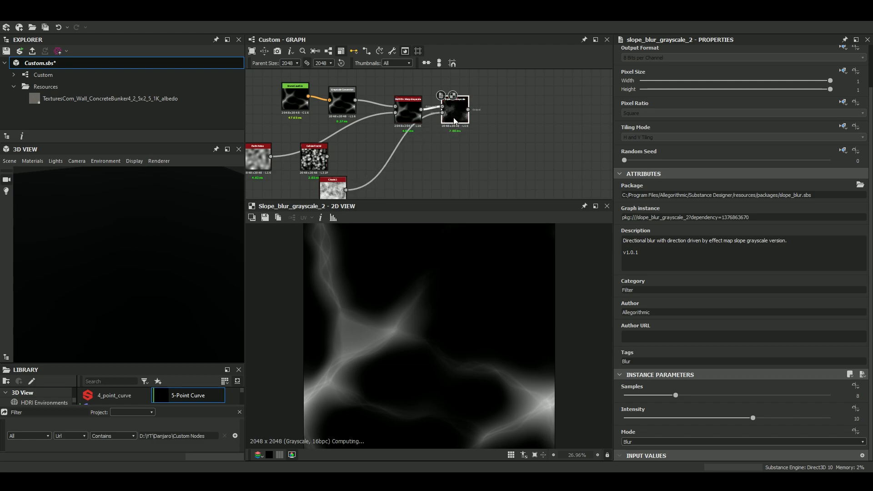
Set the Slope Blur Grayscale samples to 32, mode to Min and intensity to 1.16.
left_click_drag(686, 395, 830, 395)
left_click(640, 442)
left_click(635, 453)
left_click_drag(753, 418, 638, 418)
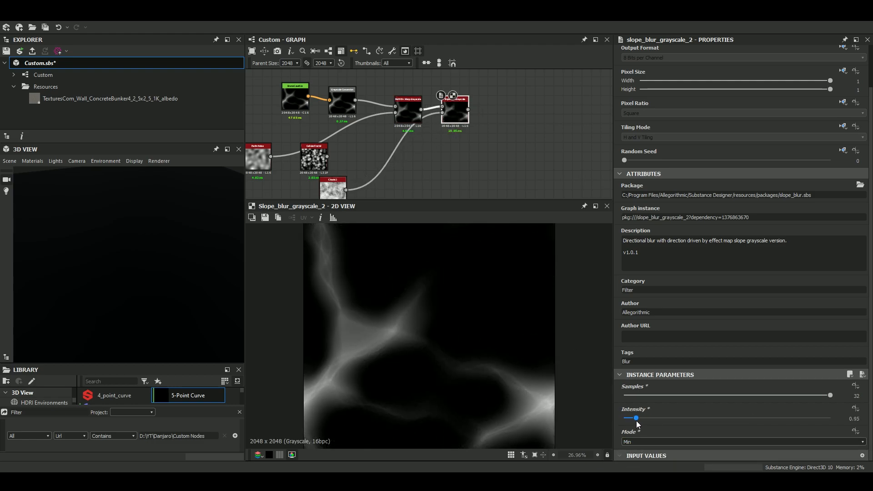
Shift Bruno Caustics and Grayscale Conversion aside and insert a Levels node between the conversion and the directional warp.
middle_click_drag(336, 107, 408, 144)
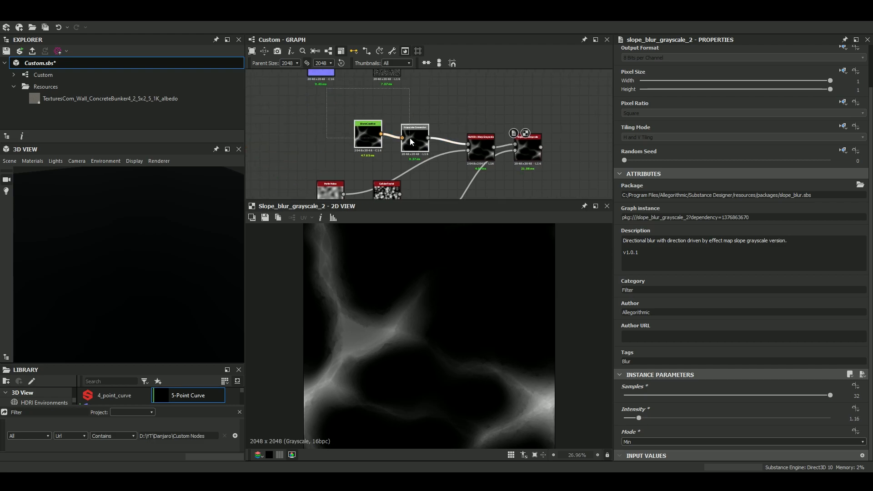
left_click_drag(407, 135, 304, 135, "alt")
key("space")
type("le")
key("Return")
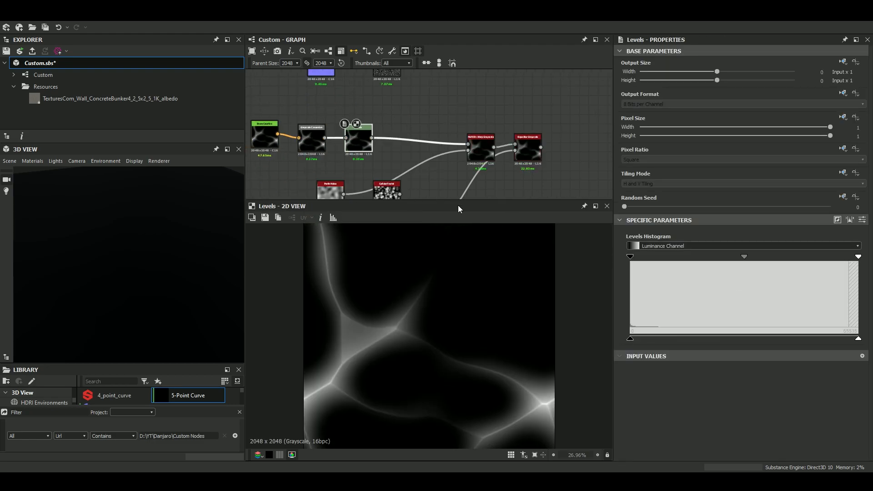
Preview the slope blur while adjusting the Levels black, mid and white input points to increase the caustics' contrast.
double_click(533, 152)
left_click(367, 144)
left_click_drag(744, 257, 767, 256)
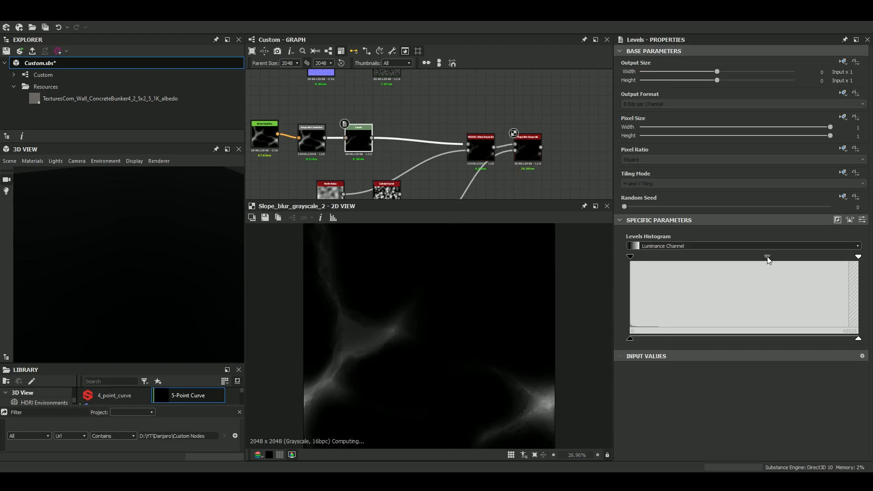
left_click_drag(858, 257, 801, 255)
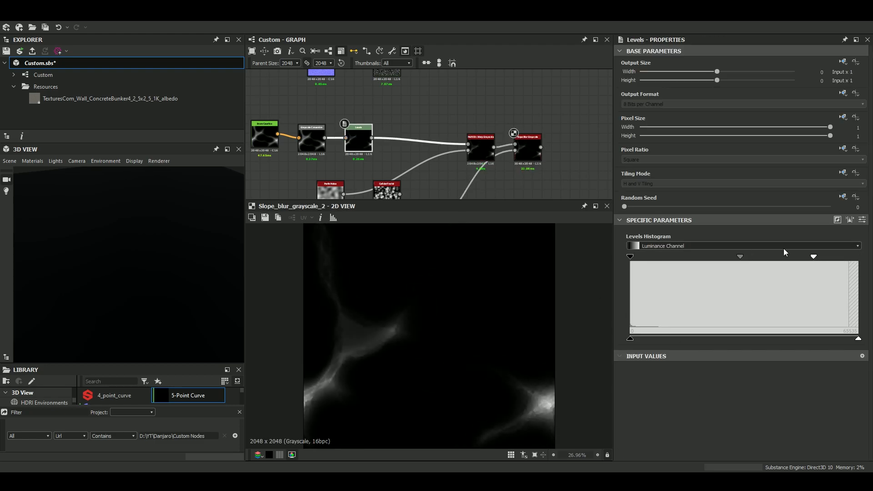
left_click_drag(630, 258, 710, 257)
left_click_drag(773, 258, 682, 258)
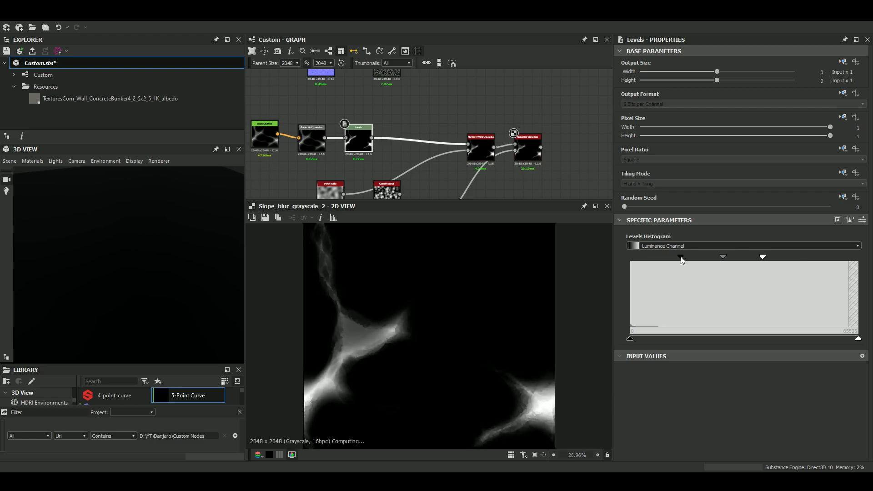
Set the Phase of the Bruno Caustics node to 0.09 while previewing the slope-blurred result.
scroll(446, 396, "down", 3)
scroll(427, 366, "up", 2)
scroll(397, 365, "up", 5)
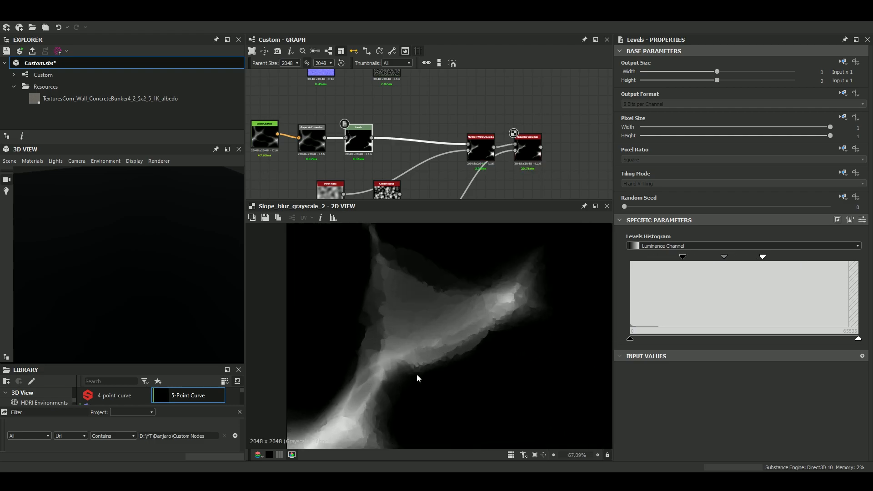
left_click(264, 136)
scroll(651, 364, "down", 2)
left_click_drag(625, 351, 643, 345)
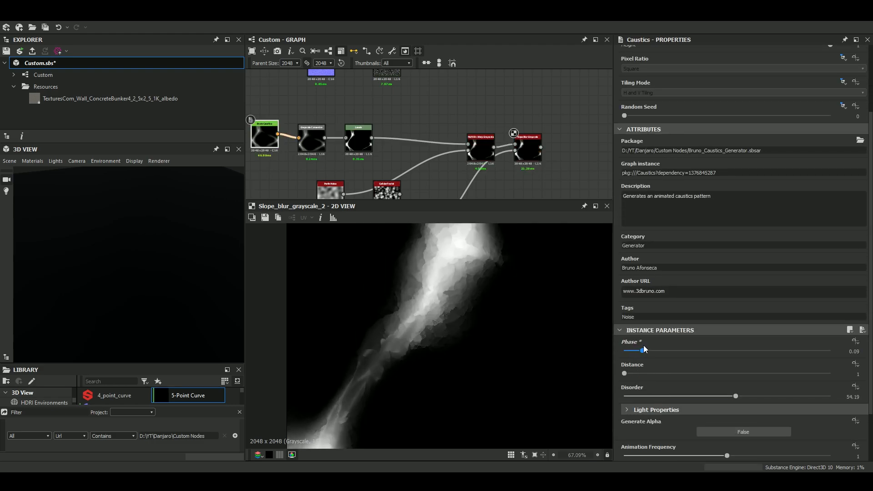
Examine the edges and fine details of the slope-blurred caustics in the 2D preview, both close up and as a whole.
scroll(472, 346, "down", 6)
scroll(397, 297, "up", 4)
scroll(416, 307, "down", 4)
scroll(367, 355, "up", 4)
scroll(362, 355, "down", 2)
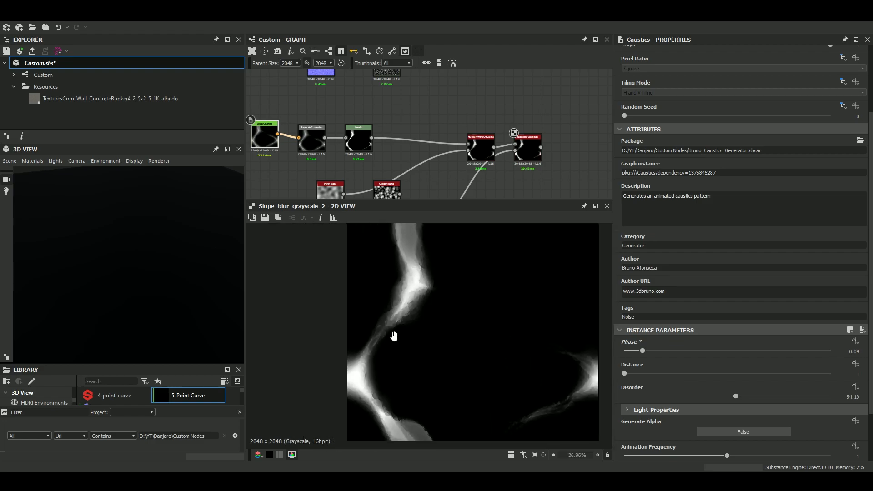
scroll(382, 330, "down", 3)
scroll(396, 320, "up", 1)
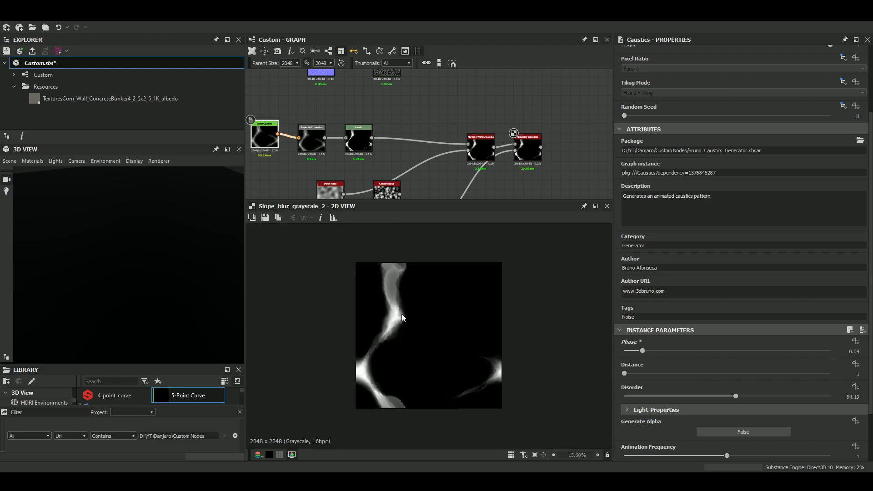
scroll(495, 379, "up", 10)
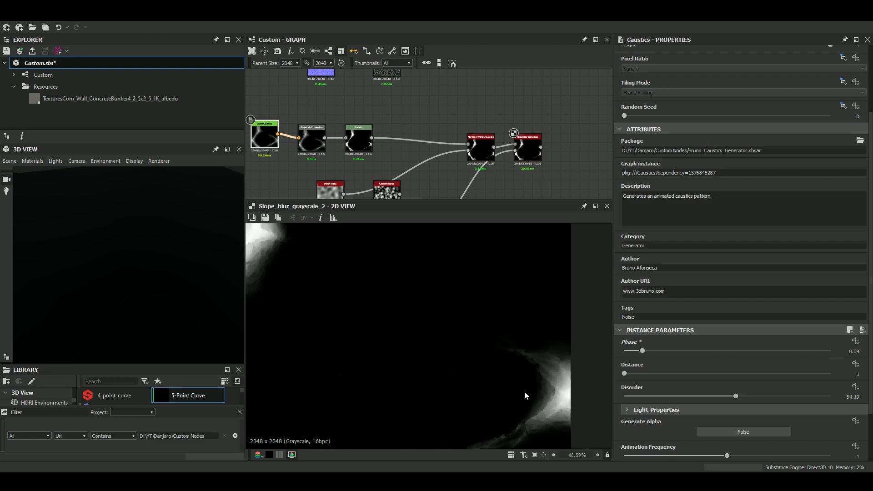
scroll(401, 369, "down", 7)
Adjust the Disorder and Scale of the Clouds 2 node that drives the slope blur.
middle_click_drag(324, 199, 343, 156)
left_click(422, 182)
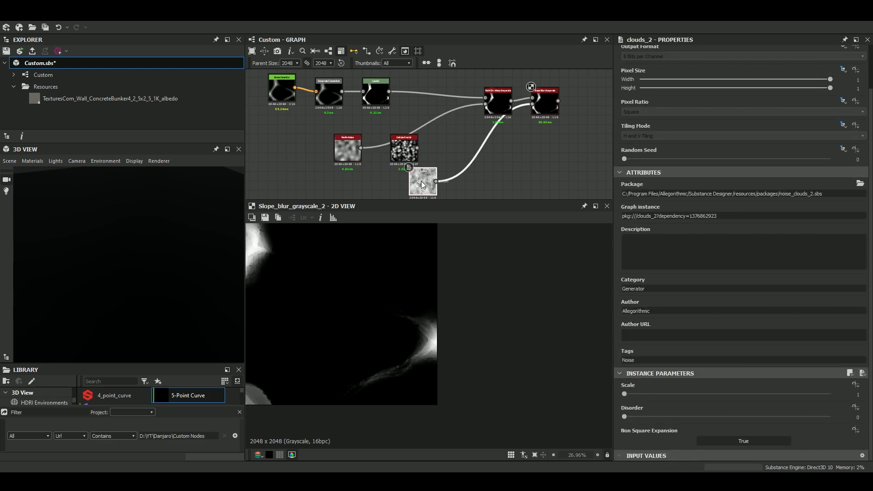
left_click_drag(648, 418, 752, 418)
left_click_drag(625, 393, 579, 395)
Try an intensity of 0.1 on the Slope Blur Grayscale node, then raise it to 0.63 and inspect the blurred edges.
left_click(546, 102)
double_click(854, 418)
type("0.1")
key("Return")
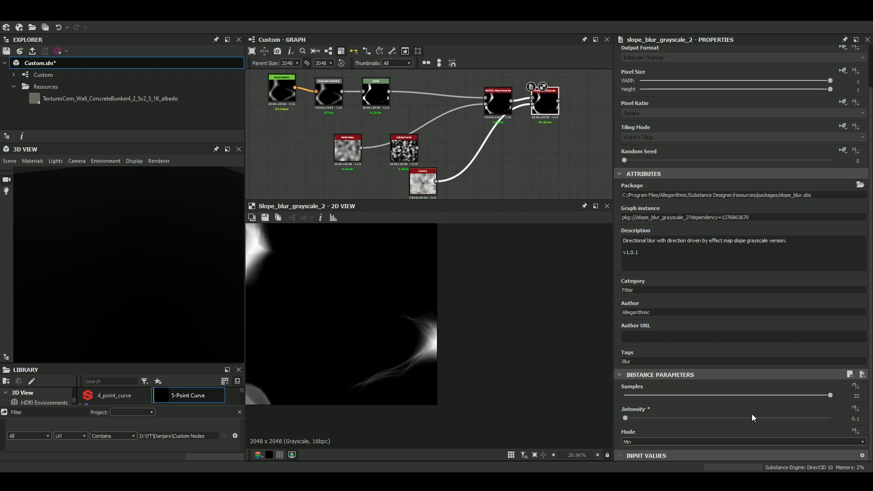
left_click_drag(626, 420, 630, 420)
scroll(411, 356, "up", 4)
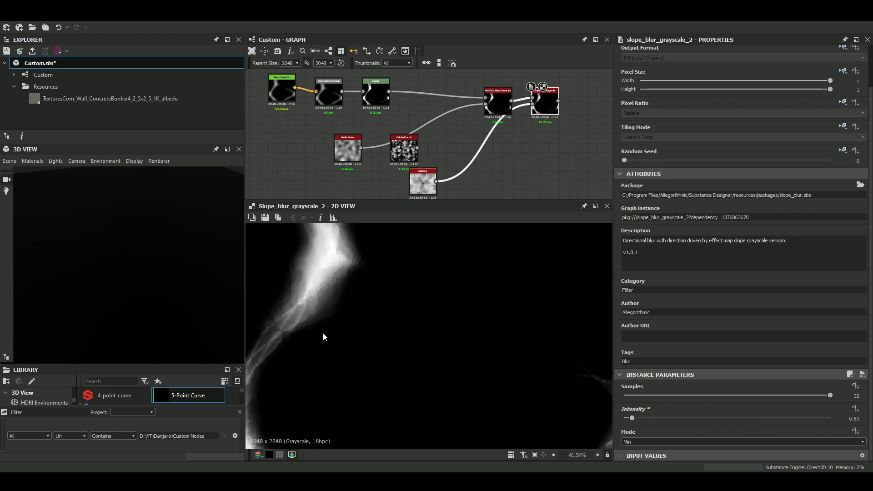
scroll(371, 321, "down", 2)
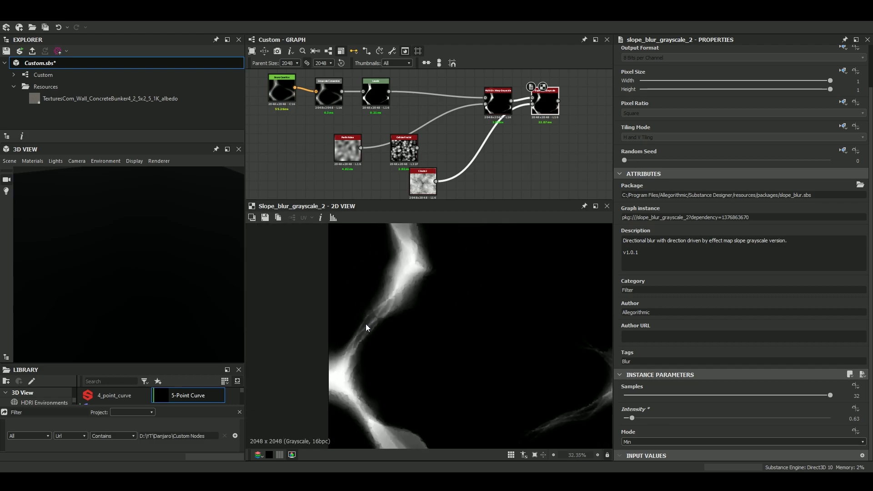
scroll(390, 321, "down", 5)
Locate the RK biquadratic bezier advanced node elsewhere in the graph and show its output and parameters.
scroll(437, 92, "down", 4)
middle_click_drag(438, 117, 441, 155)
scroll(440, 150, "up", 10)
middle_click_drag(368, 107, 377, 51)
scroll(412, 139, "down", 10)
middle_click_drag(485, 135, 445, 82)
scroll(464, 137, "up", 6)
left_click_drag(440, 125, 440, 152)
scroll(437, 152, "down", 3)
middle_click_drag(437, 152, 432, 86)
left_click_drag(434, 151, 429, 137)
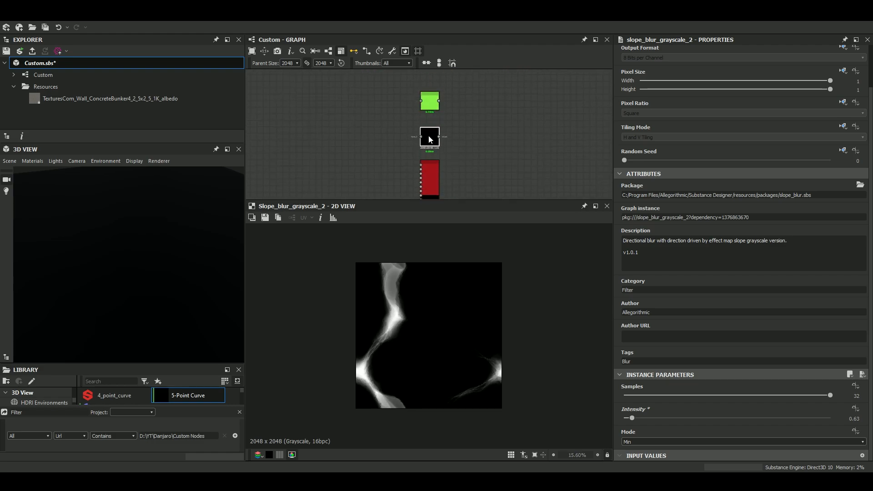
double_click(429, 101)
scroll(426, 91, "up", 3)
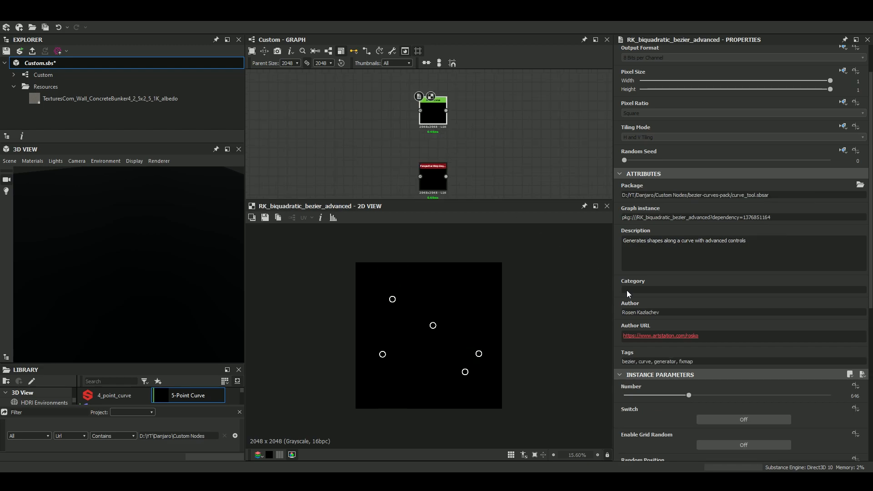
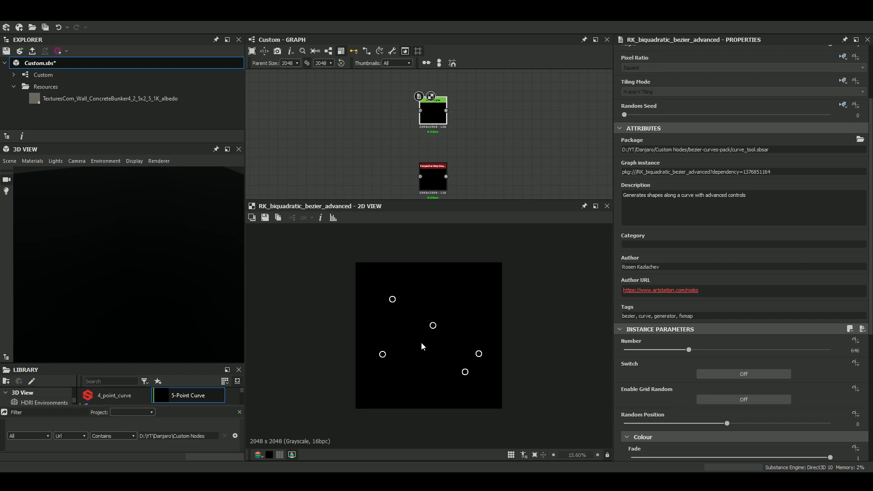
Switch to the browser and examine the normal-map curve examples on the ArtStation page of the curve drawing system.
middle_click_drag(391, 157, 391, 138)
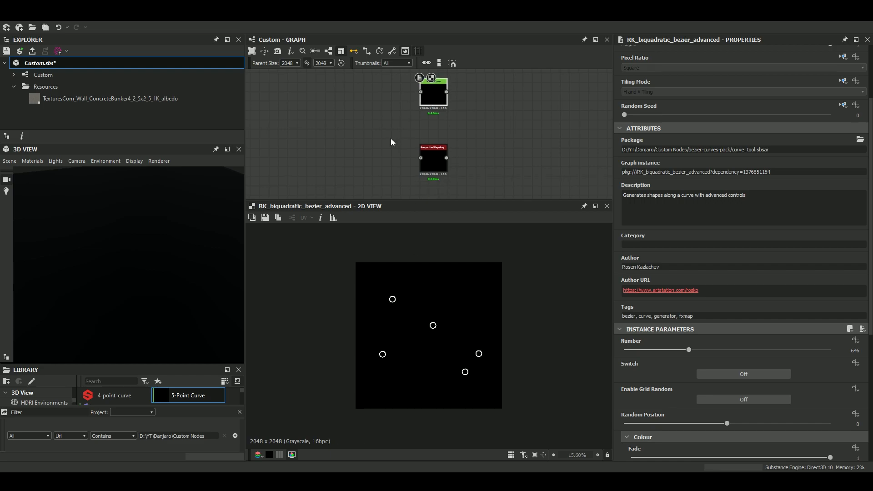
key("alt+Tab")
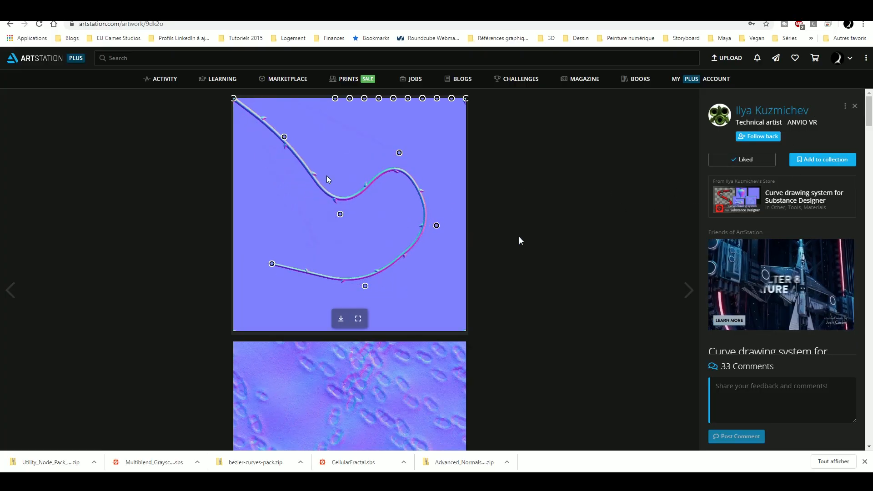
scroll(433, 249, "down", 4)
scroll(430, 264, "down", 2)
scroll(431, 268, "down", 7)
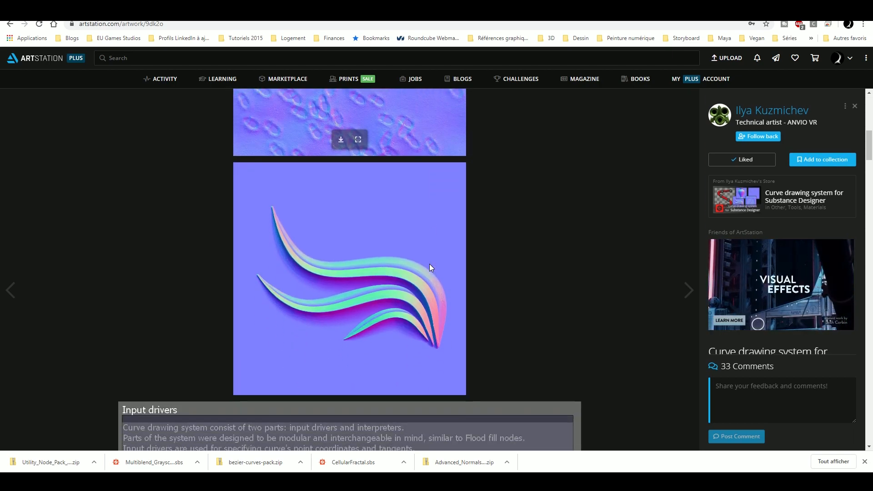
scroll(431, 268, "up", 1)
scroll(429, 268, "up", 1)
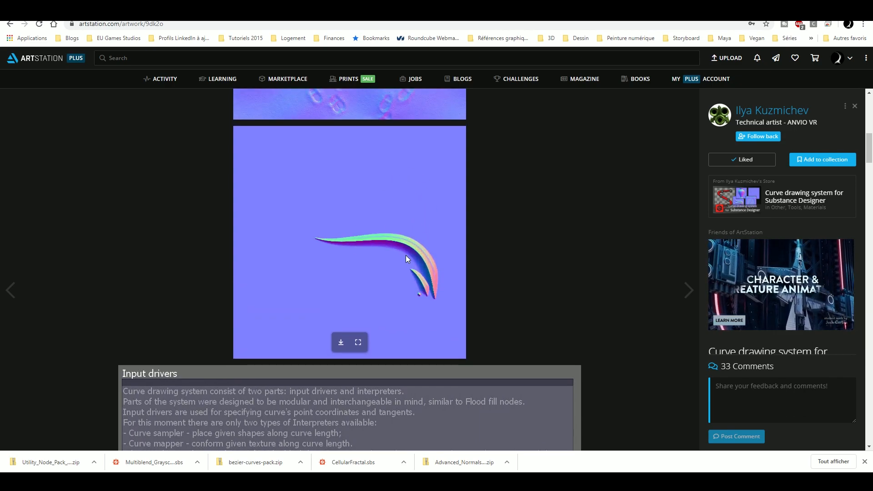
scroll(801, 262, "down", 3)
scroll(801, 261, "down", 1)
scroll(796, 293, "down", 2)
scroll(795, 294, "up", 1)
Return to Substance Designer and look over the 5-Point Curve node with its attributes and instance parameters.
key("alt+Tab")
scroll(441, 99, "up", 4)
middle_click_drag(442, 101, 457, 166)
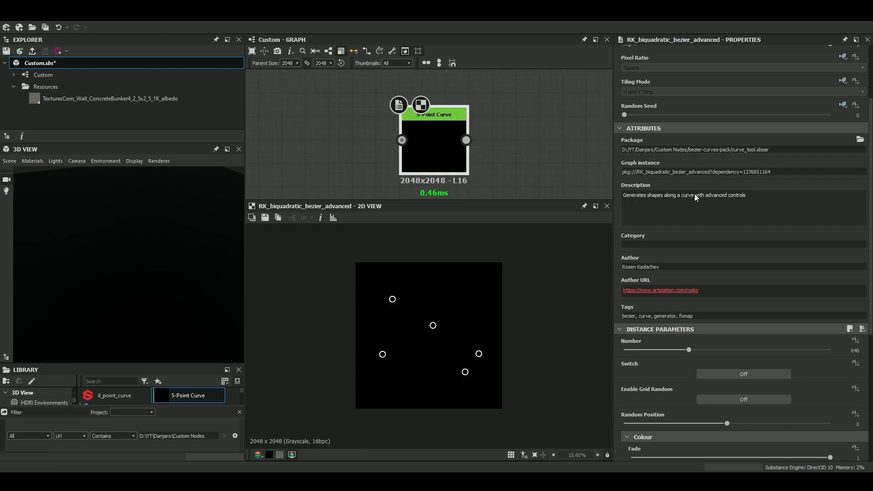
scroll(731, 262, "down", 3)
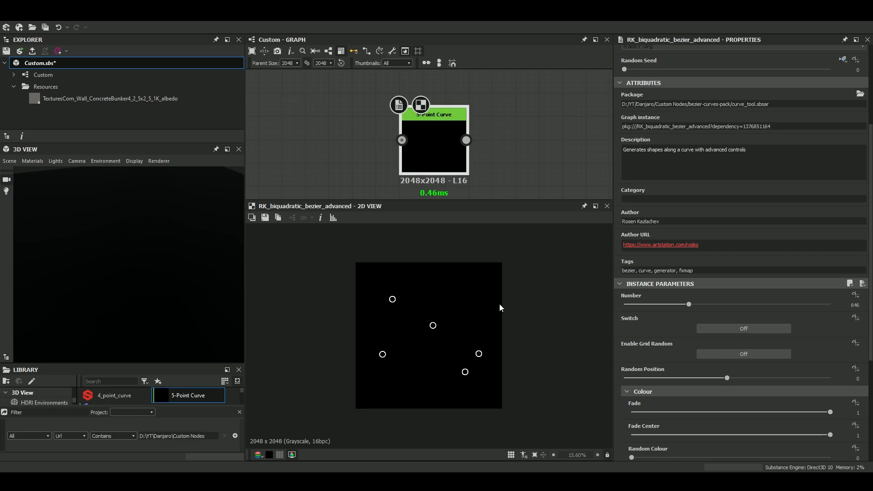
Add a Shape node beside the 5-Point Curve node and set its Pattern to Paraboloid.
middle_click_drag(364, 145, 437, 141)
left_click(367, 147)
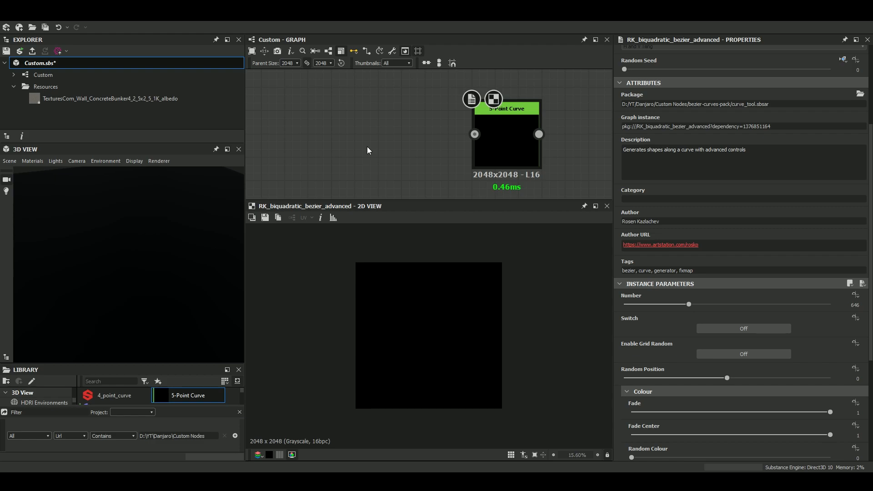
key("space")
type("sha")
key("Down")
key("Return")
left_click(651, 330)
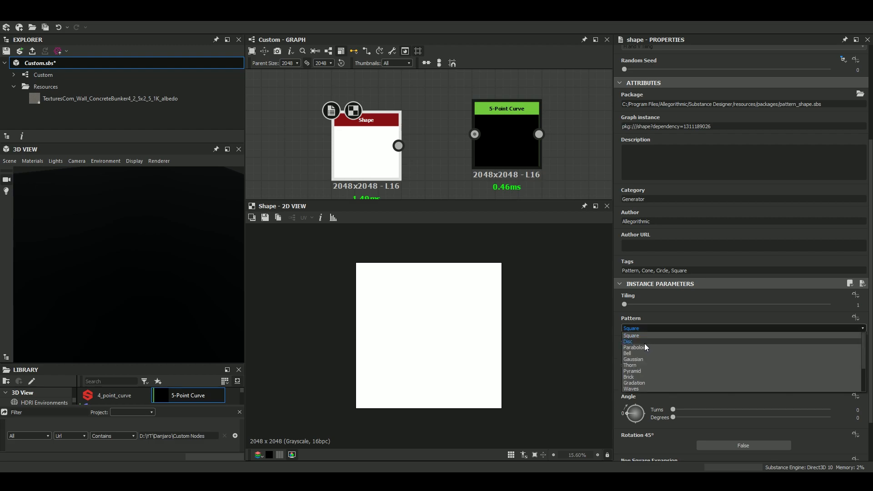
left_click(644, 347)
Connect the Shape output to the 5-Point Curve input and show the resulting curve in the 2D view.
left_click_drag(399, 145, 474, 134)
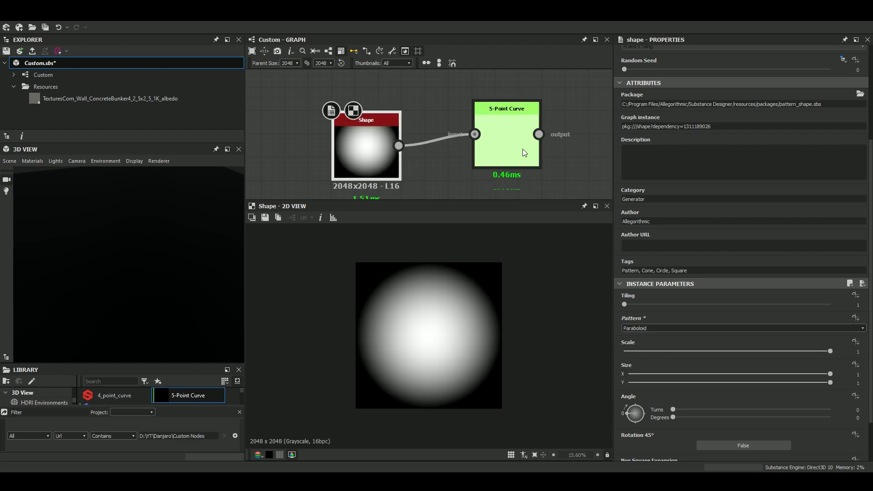
middle_click_drag(522, 152, 432, 136)
double_click(432, 136)
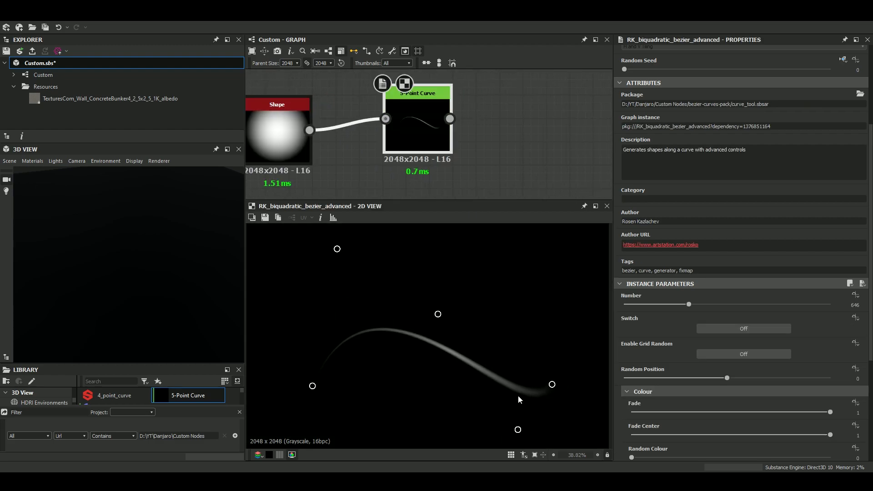
Try reshaping the curve by repositioning its five control points into a shallow S inside the canvas.
scroll(520, 400, "down", 3)
left_click_drag(378, 383, 403, 297)
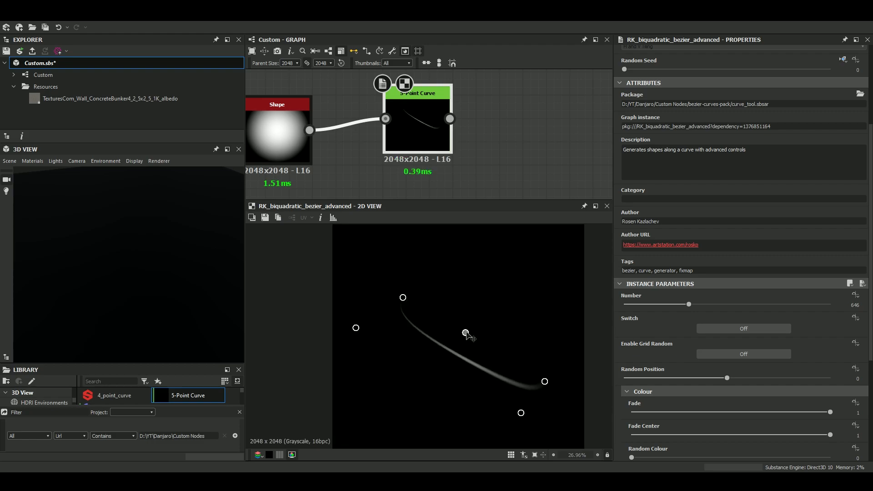
left_click_drag(466, 333, 488, 278)
left_click_drag(546, 379, 548, 351)
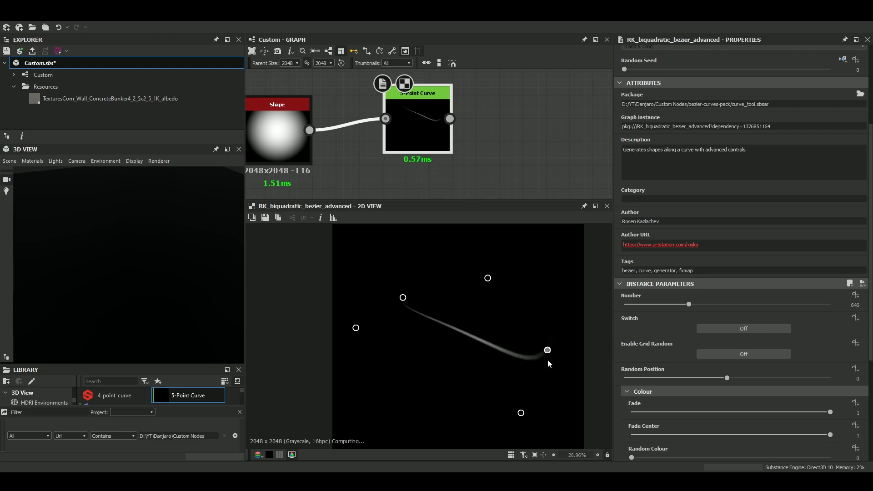
left_click_drag(521, 412, 530, 293)
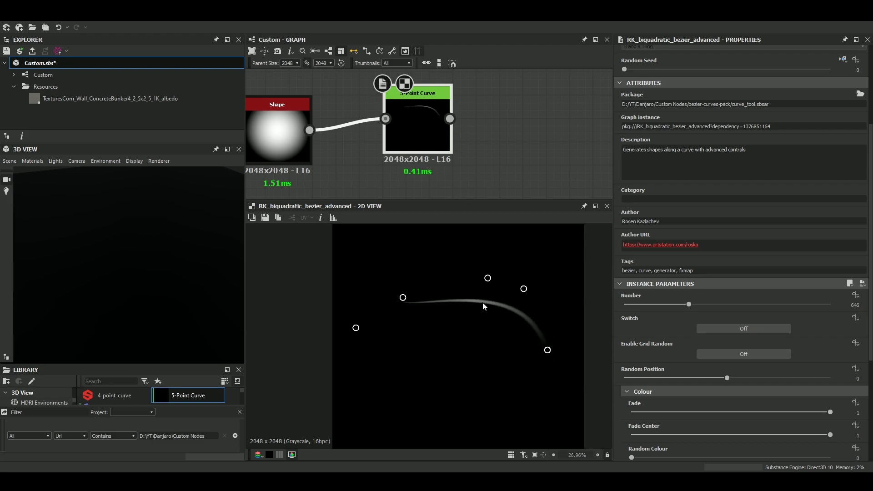
left_click_drag(357, 328, 387, 379)
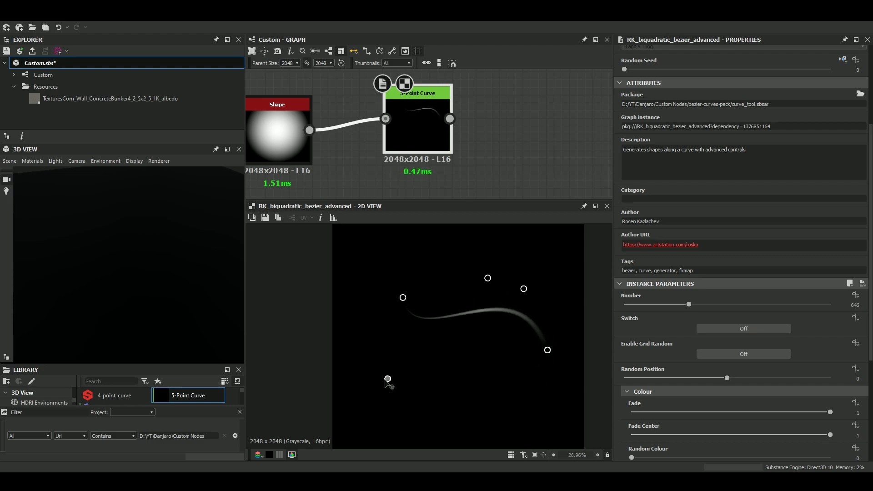
Set the curve's Scale to 0.13 and Random Scale to 0.01, and align the 5-Point Curve node with the Shape node.
scroll(673, 345, "down", 5)
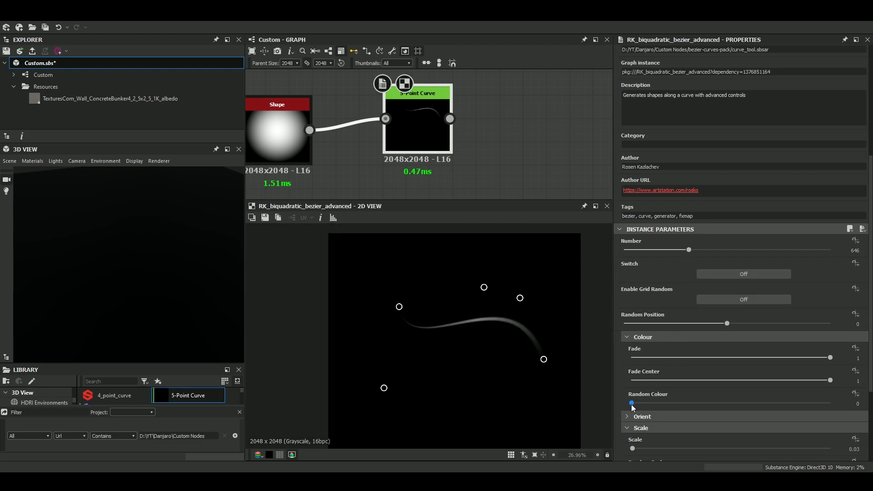
scroll(652, 406, "down", 4)
left_click(638, 394)
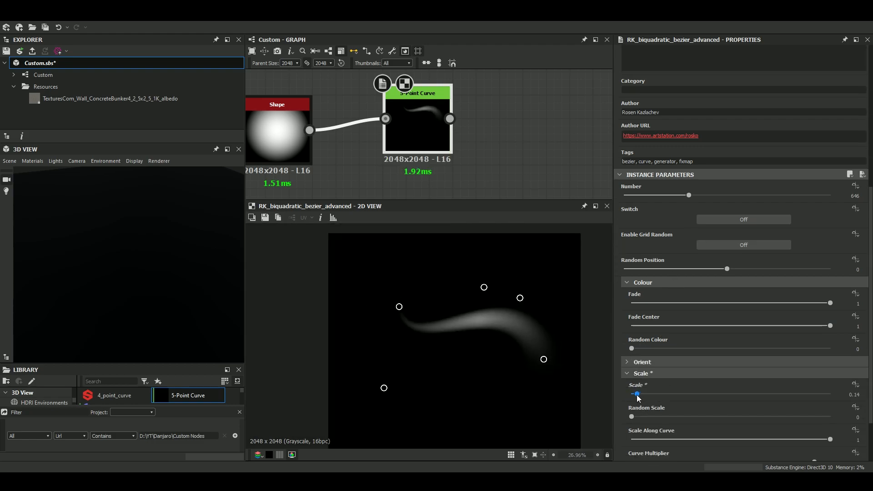
mouse_move(632, 416)
left_mouse_down()
mouse_move(757, 418)
mouse_move(633, 417)
left_mouse_up()
scroll(767, 411, "down", 2)
scroll(377, 129, "down", 3)
scroll(350, 136, "up", 3)
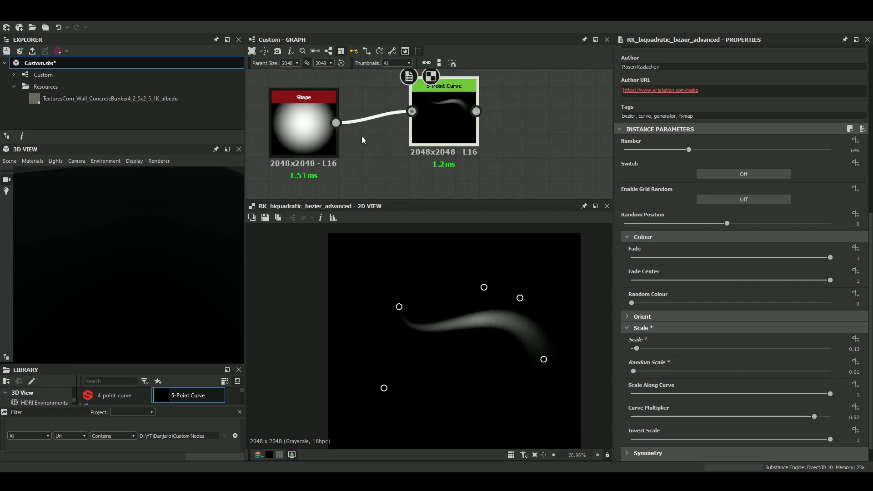
left_click_drag(433, 123, 433, 134)
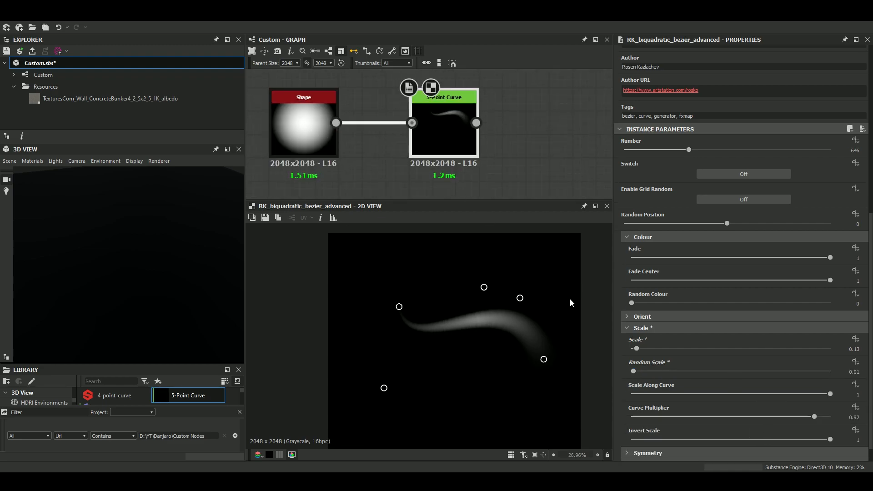
Set the curve's Fade to 0 for a solid white stroke and thin it with a Scale of 0.05.
left_click_drag(759, 258, 835, 258)
left_click_drag(773, 272, 648, 280)
left_click_drag(713, 282, 623, 290)
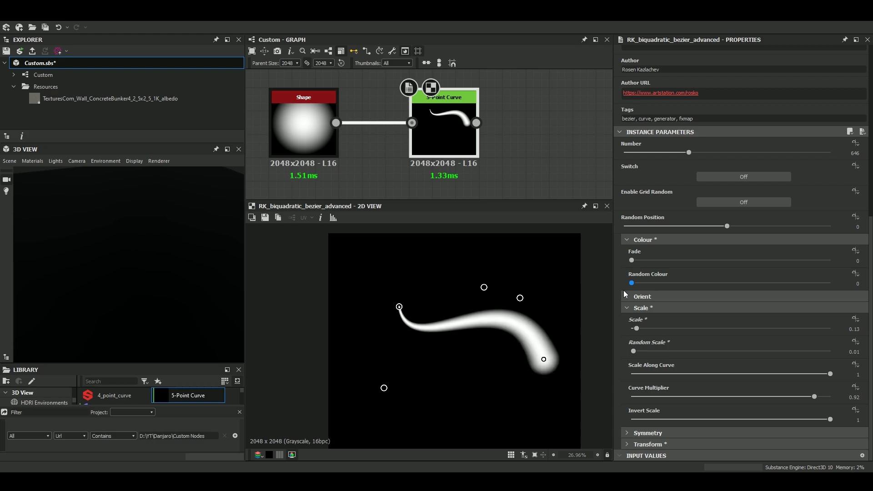
mouse_move(648, 330)
left_mouse_down()
mouse_move(657, 332)
mouse_move(632, 331)
left_mouse_up()
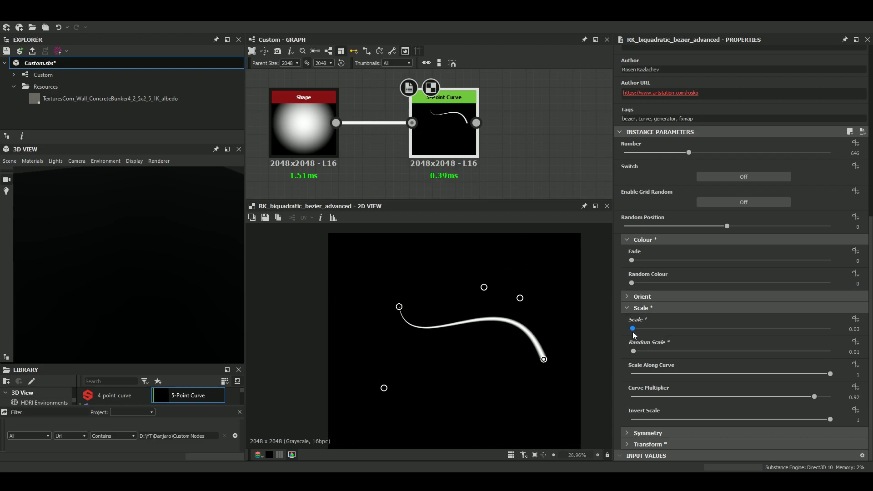
Widen the curve across the canvas by moving its start point outward and rearranging the middle and end control points.
left_click_drag(385, 389, 410, 252)
left_click_drag(399, 307, 344, 324)
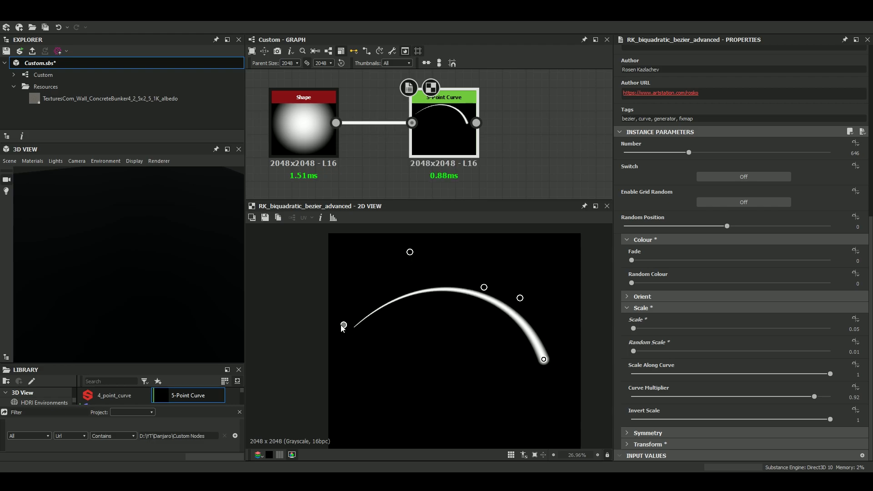
left_click_drag(484, 287, 465, 261)
left_click_drag(410, 252, 370, 423)
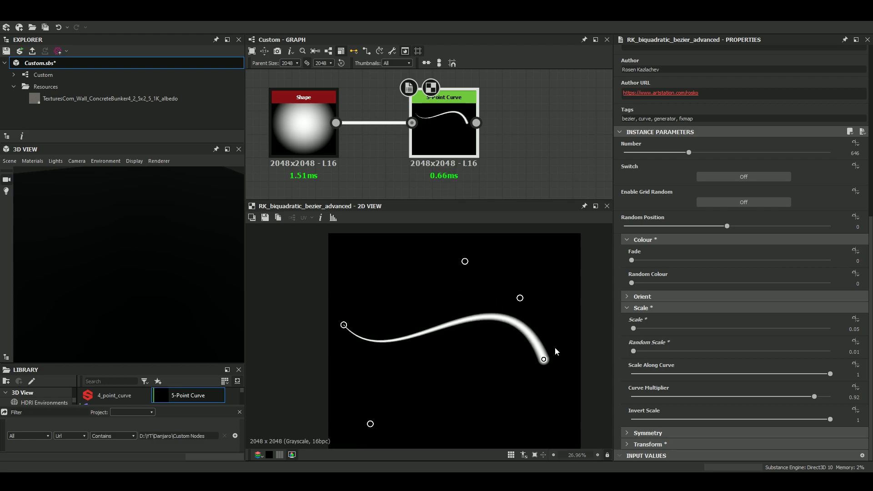
left_click_drag(544, 361, 504, 264)
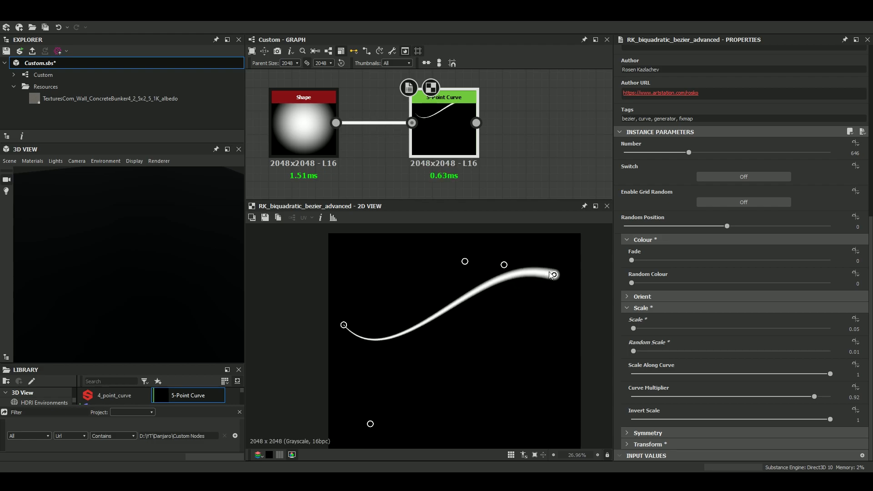
left_click_drag(554, 276, 540, 356)
Flatten the curve's wave by moving its three middle control points, and nudge the 5-Point Curve node slightly in the graph.
scroll(514, 359, "down", 1)
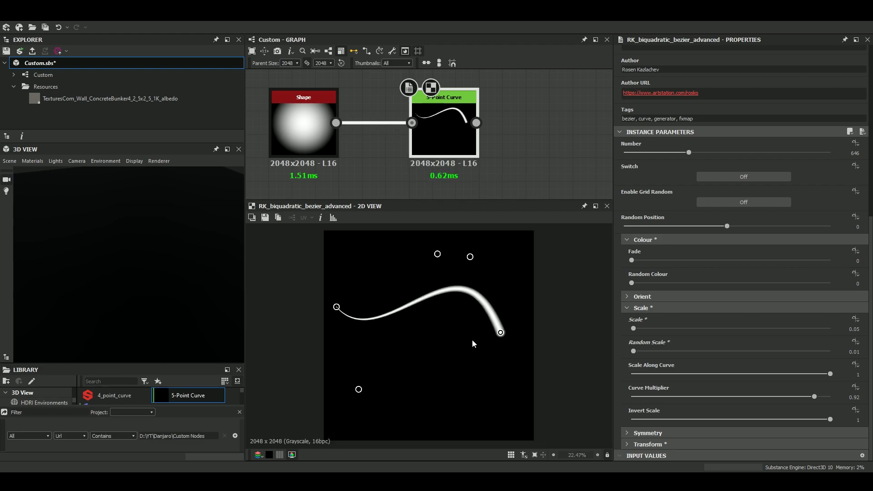
scroll(479, 130, "down", 2)
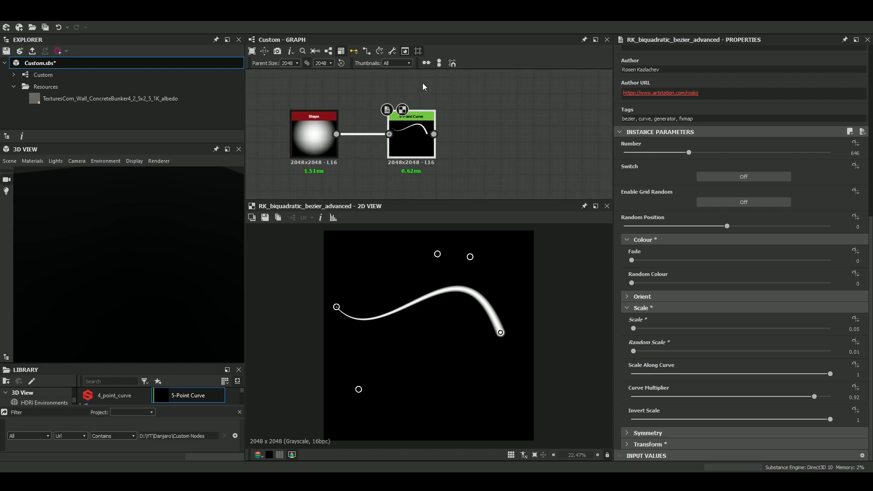
scroll(423, 87, "down", 3)
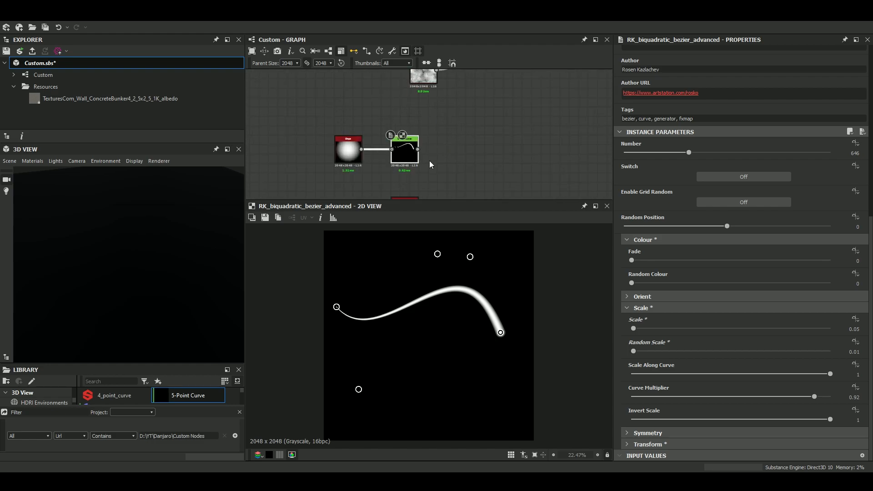
left_click_drag(358, 390, 387, 360)
left_click_drag(437, 254, 436, 335)
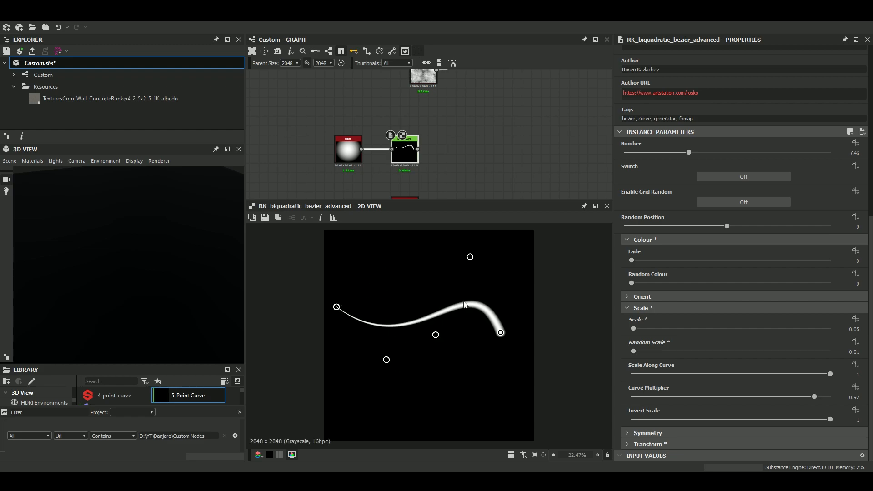
mouse_move(473, 262)
left_mouse_down()
mouse_move(476, 360)
mouse_move(460, 271)
mouse_move(483, 266)
left_mouse_up()
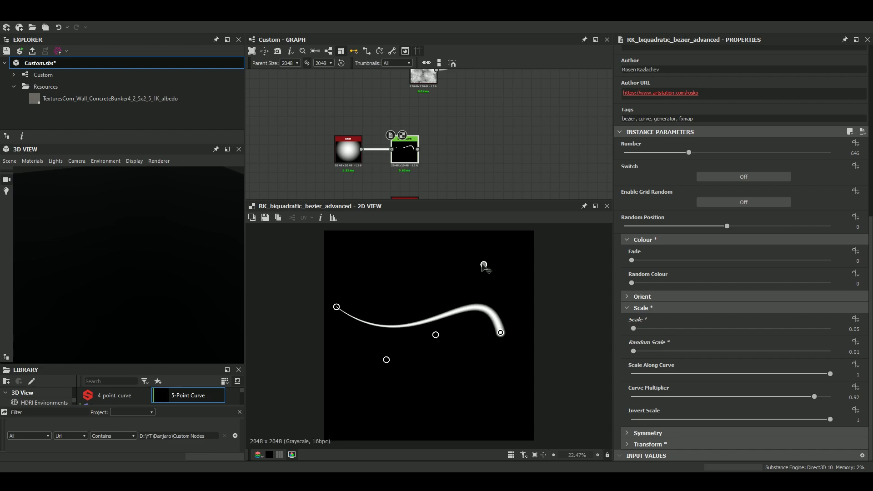
scroll(415, 131, "down", 2)
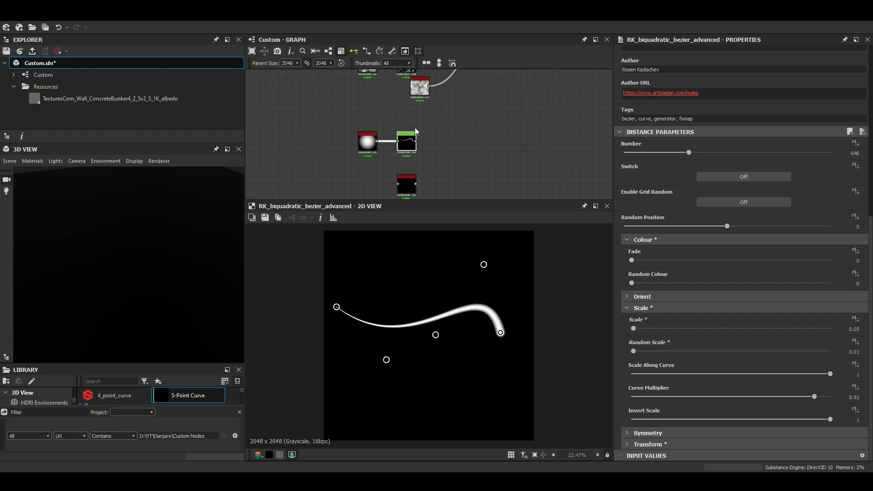
left_click_drag(414, 145, 420, 142)
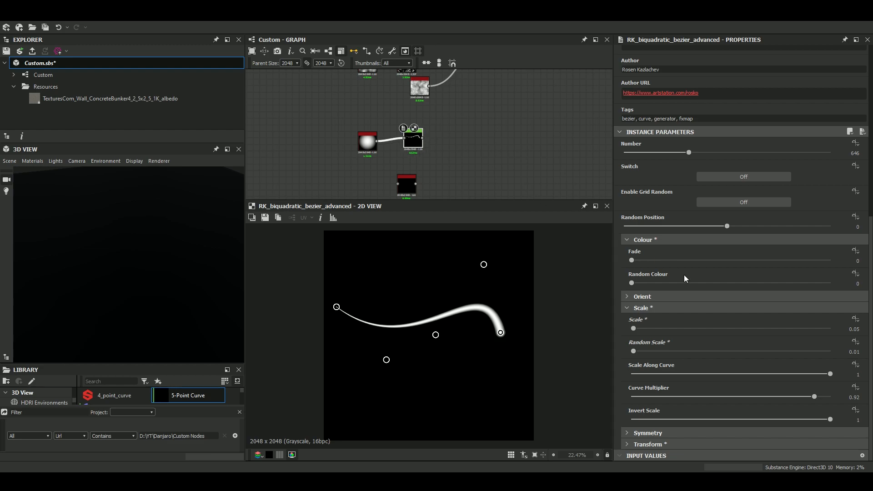
Enable Position X symmetry on the curve, and try Position Y symmetry before setting it back to False.
scroll(682, 263, "up", 3)
scroll(634, 154, "up", 4)
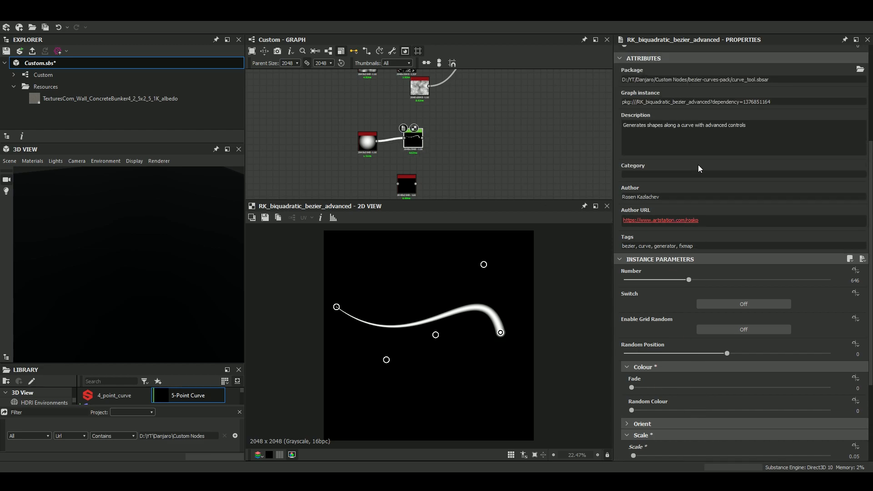
scroll(696, 180, "down", 6)
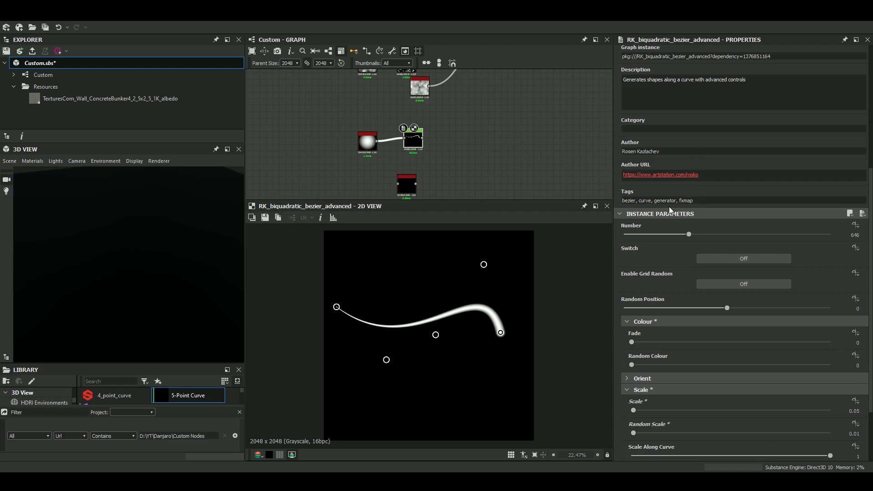
scroll(683, 237, "down", 1)
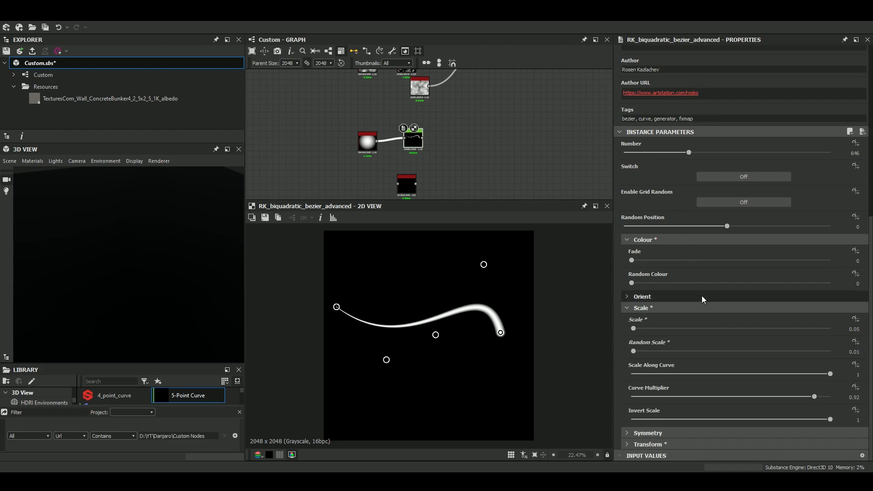
left_click(678, 432)
left_click(754, 408)
left_click(748, 434)
left_click(749, 432)
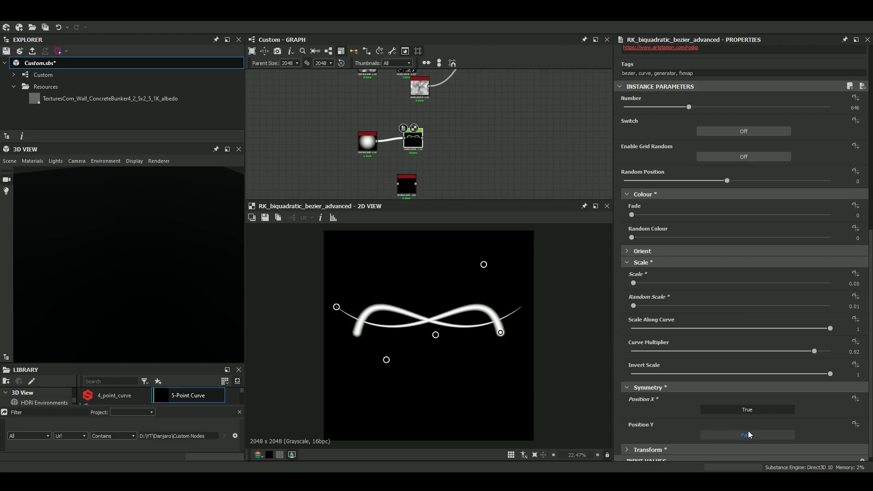
Expand the curve's Transform parameters and examine the start, anchor and end position settings.
scroll(746, 414, "down", 1)
left_click(629, 446)
scroll(683, 427, "down", 3)
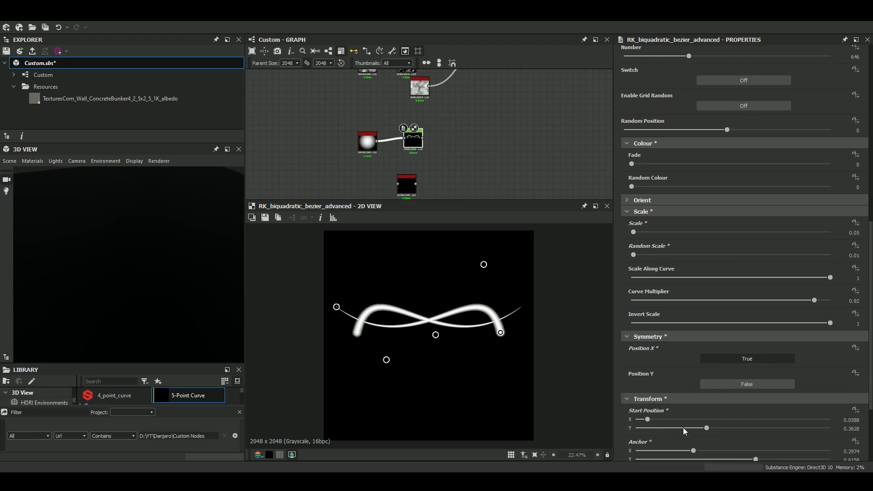
scroll(687, 428, "down", 2)
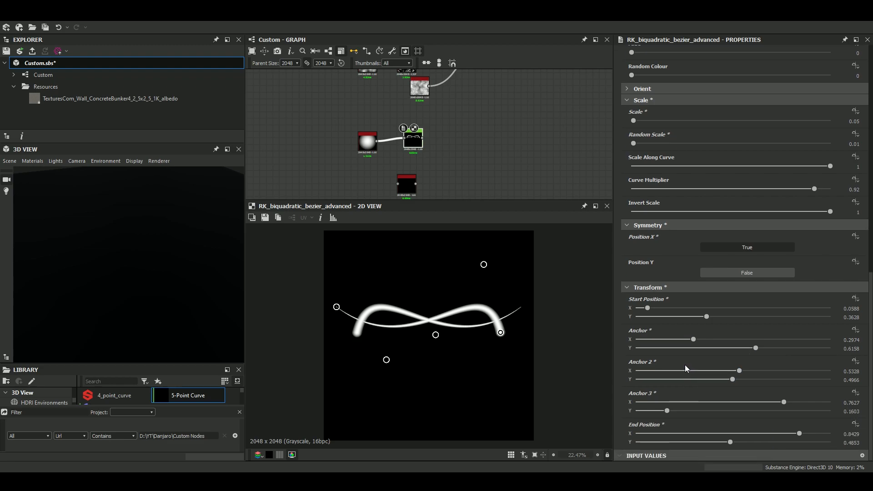
scroll(416, 159, "down", 3)
Display the PerspectiveWarp_Greyscale node in the 2D view along with its parameters.
middle_click_drag(418, 161, 398, 104)
scroll(394, 105, "up", 5)
left_click_drag(399, 130, 406, 132)
double_click(406, 132)
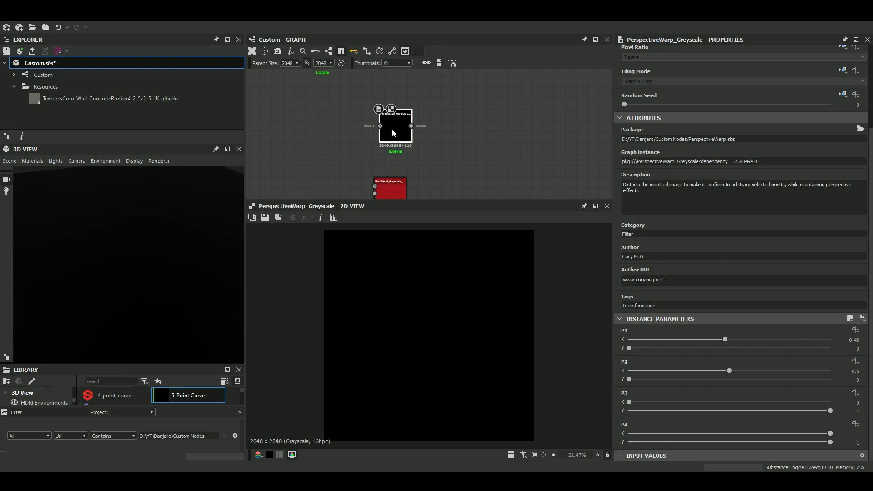
scroll(391, 129, "up", 2)
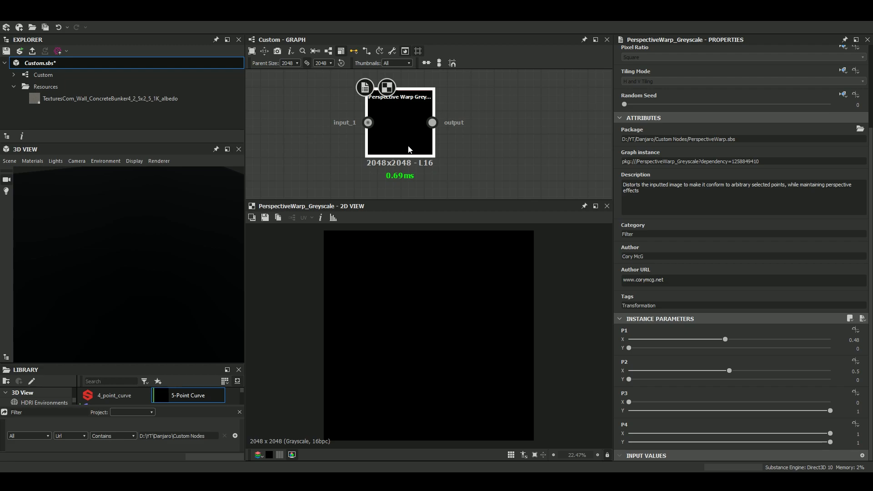
Connect the 5-Point Curve output to the Perspective Warp node's input and inspect the warped stroke.
scroll(408, 146, "down", 5)
middle_click_drag(430, 155, 480, 170)
scroll(426, 114, "up", 3)
scroll(394, 109, "down", 3)
left_click_drag(381, 113, 328, 124)
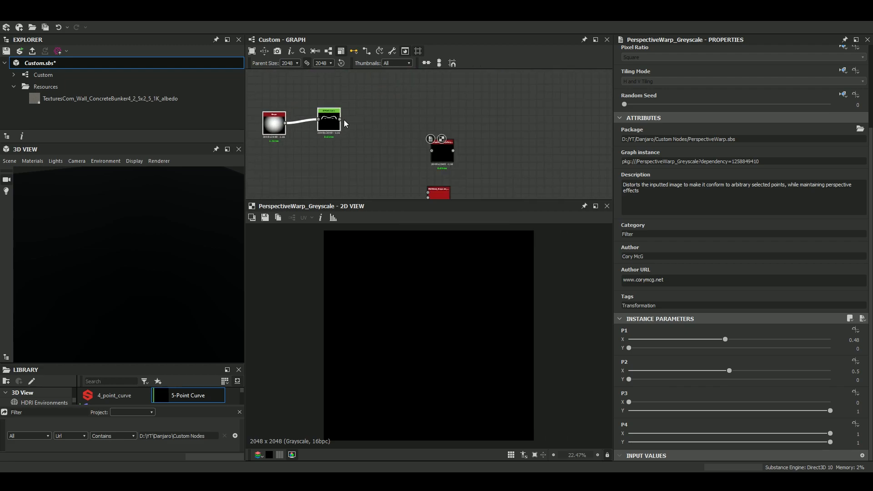
left_click_drag(394, 139, 441, 151)
scroll(527, 335, "up", 5)
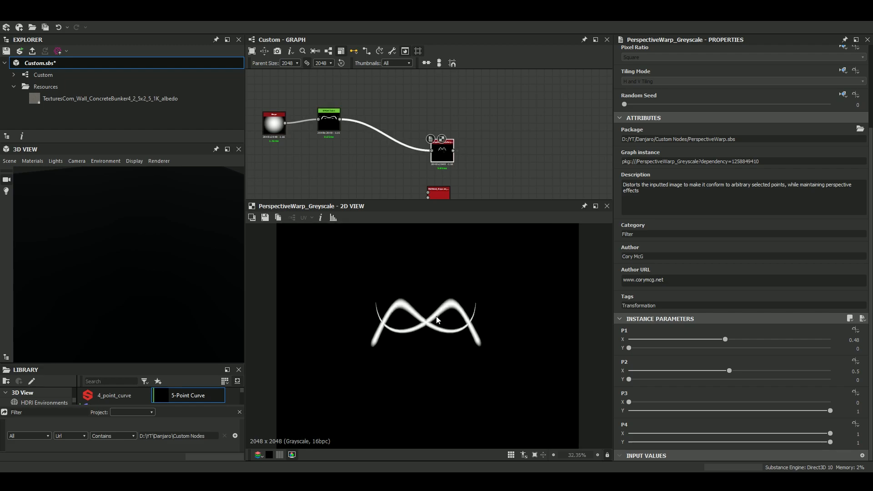
scroll(527, 332, "down", 4)
middle_click_drag(387, 141, 430, 120)
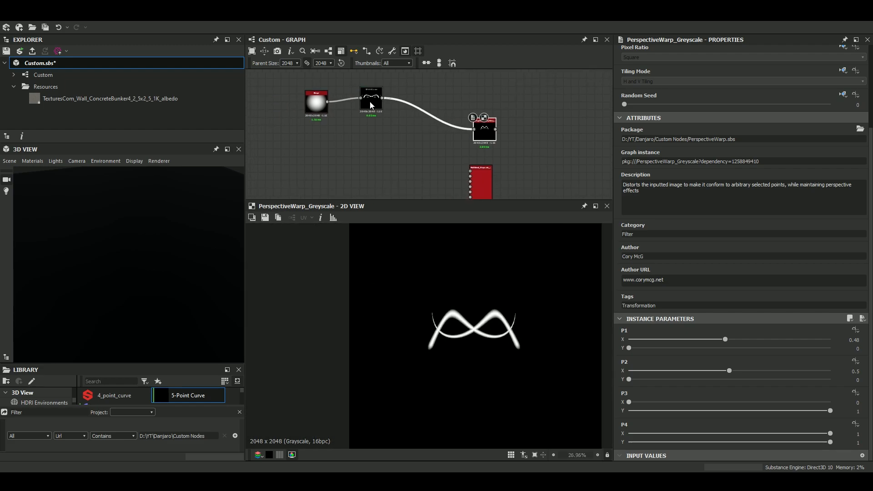
Move the 5-Point Curve node up out of the way and feed the paraboloid Shape into the Perspective Warp node, aligning the two.
left_click_drag(367, 102, 366, 87)
left_click_drag(316, 106, 460, 130)
scroll(516, 326, "down", 4)
scroll(452, 328, "up", 2)
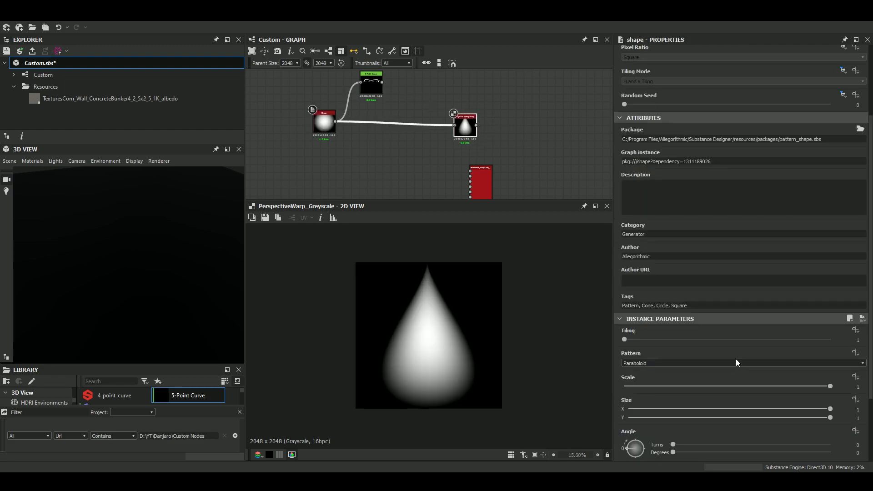
left_click_drag(460, 131, 466, 128)
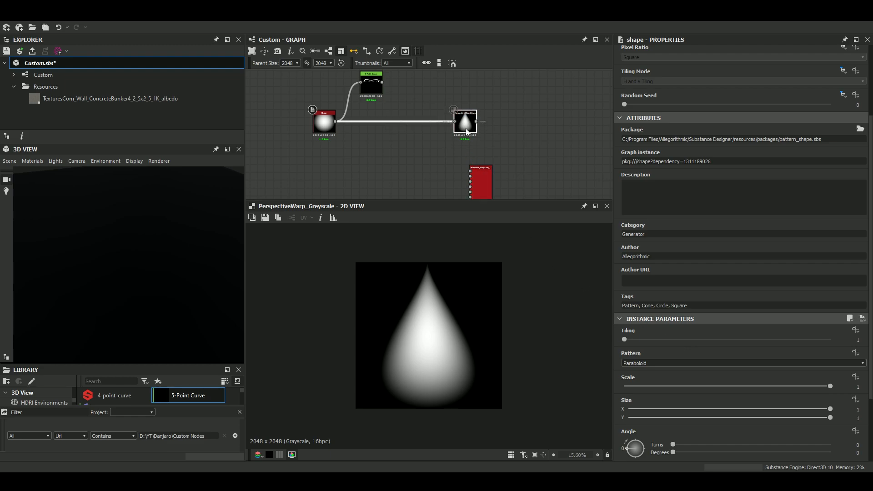
scroll(455, 347, "down", 1)
scroll(490, 126, "up", 4)
scroll(451, 133, "down", 2)
middle_click_drag(434, 113, 521, 134)
Add a square Shape node below the connection and set its Scale to 0.29.
left_click(376, 160)
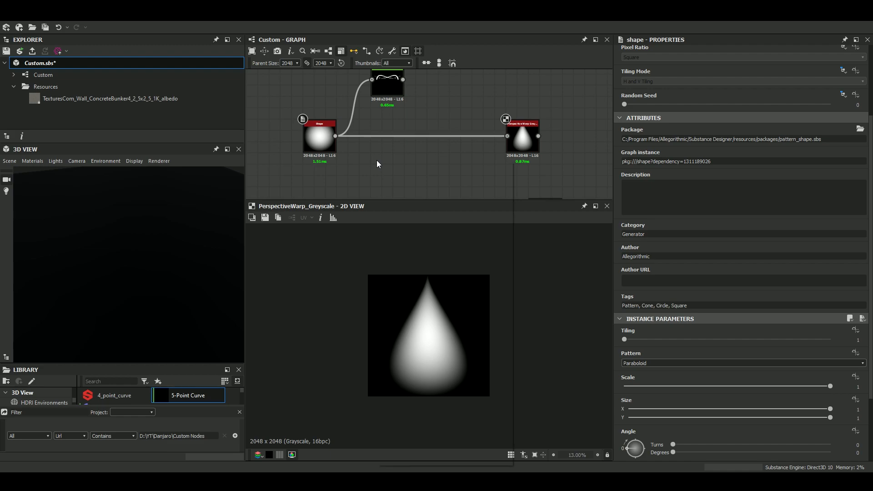
key("space")
key("Escape")
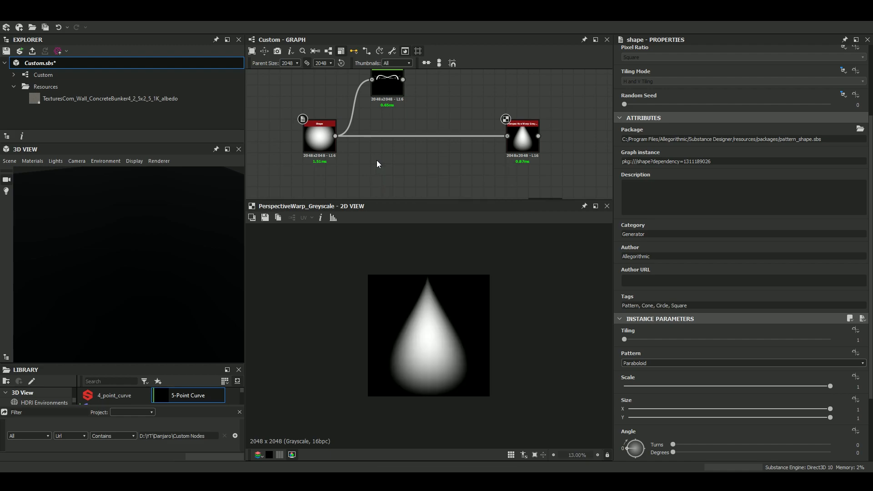
key("space")
type("shape")
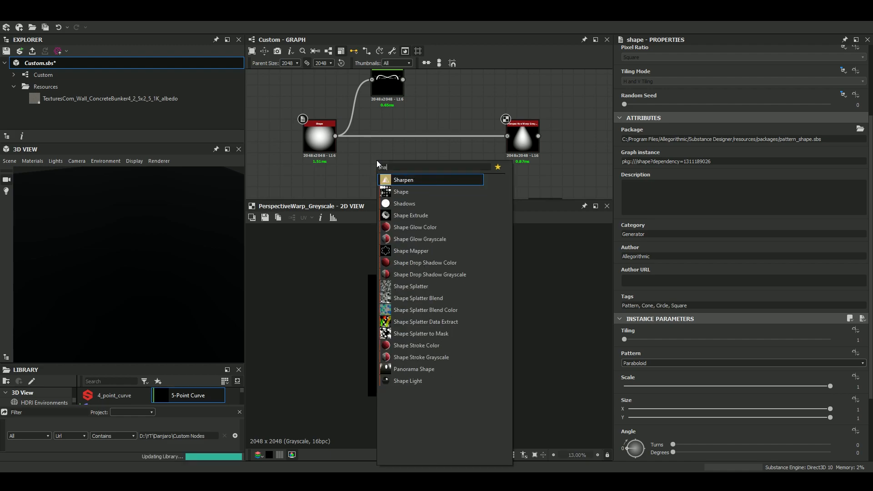
key("Return")
left_click_drag(703, 386, 683, 387)
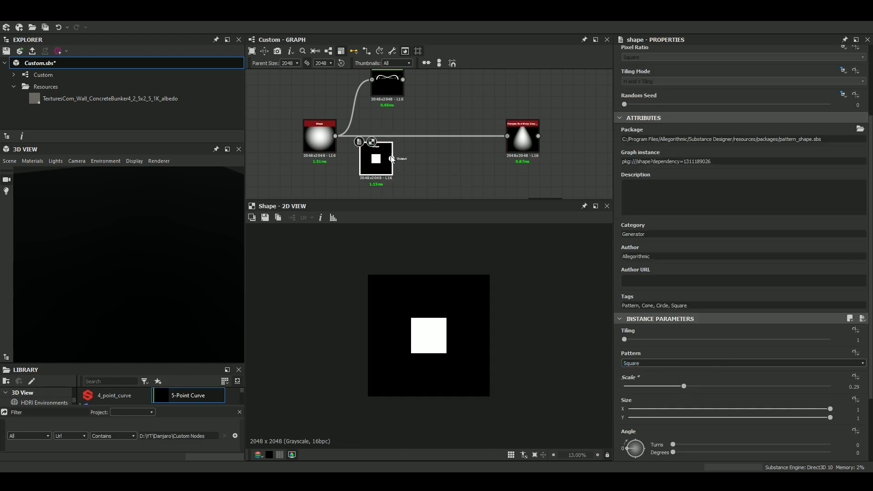
Connect the square Shape to the Perspective Warp input in place of the paraboloid and display the warp result.
left_click_drag(504, 137, 507, 136)
double_click(517, 134)
key("f")
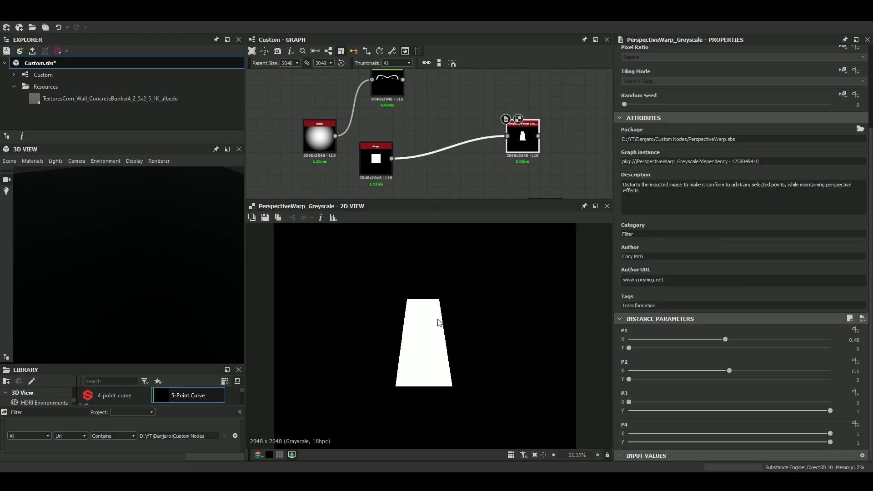
Try a P1 X of 0.44 on the Perspective Warp, and then a value of 0.5.
left_click_drag(727, 339, 715, 353)
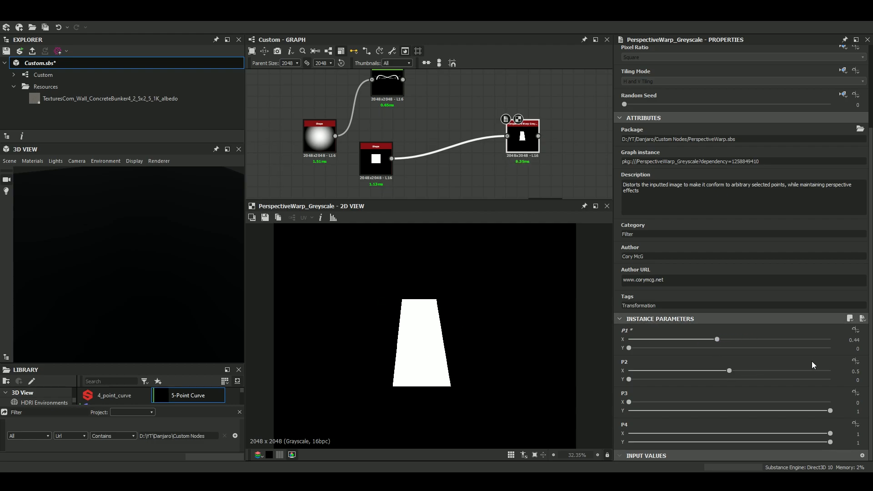
double_click(853, 340)
type("0.5")
key("Return")
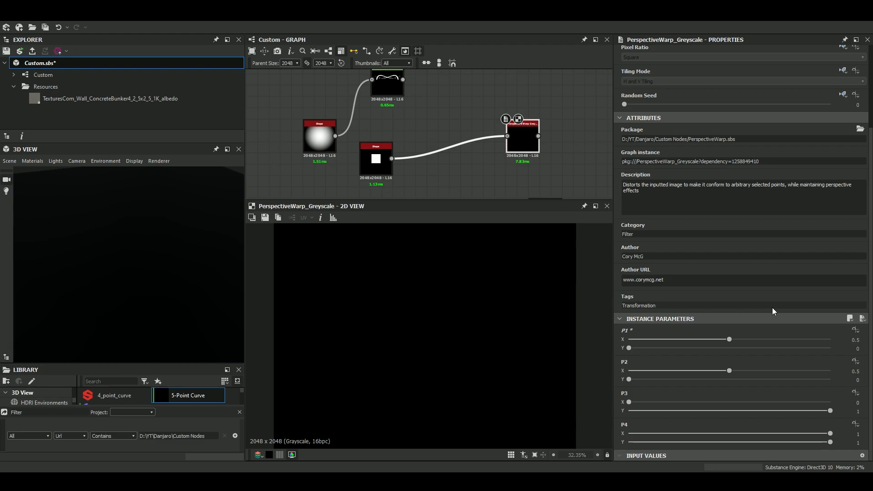
Set the Perspective Warp's P1 X to 0.49, try 0.51 for P2 X and return it to 0.5.
double_click(836, 340)
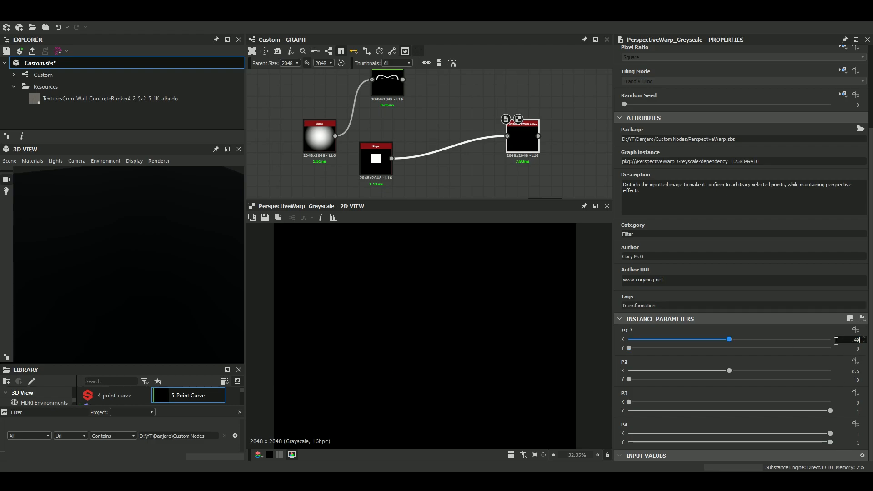
key("Tab")
type(".51")
key("Return")
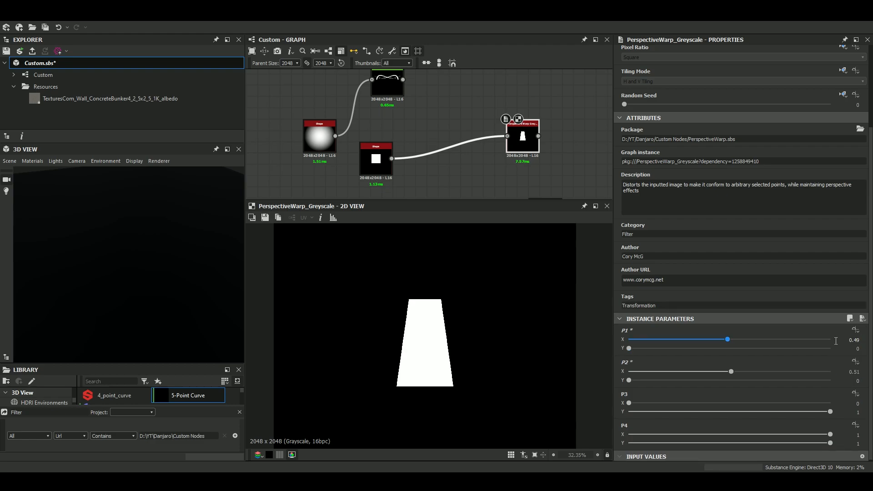
left_click(848, 371)
type(".5")
key("Return")
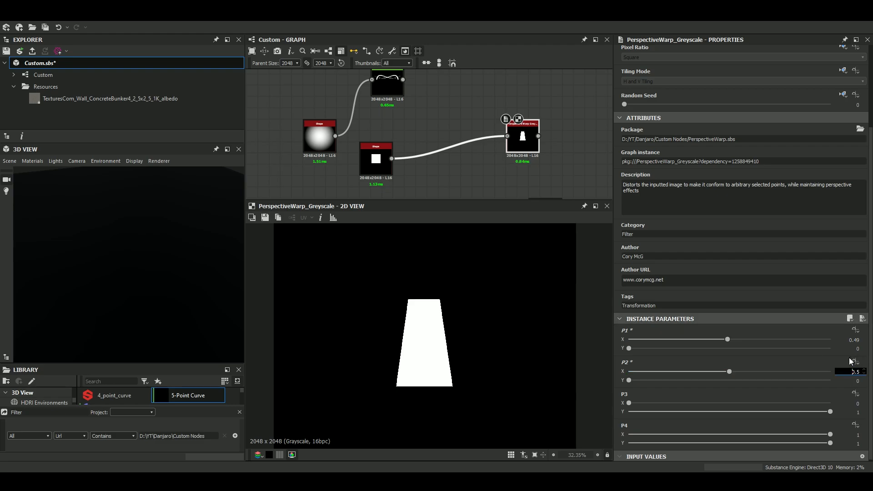
key("Return")
Move the Perspective Warp node level with the square Shape node in the graph.
scroll(416, 348, "down", 3)
left_click_drag(754, 411, 789, 422)
left_click_drag(828, 433, 844, 418)
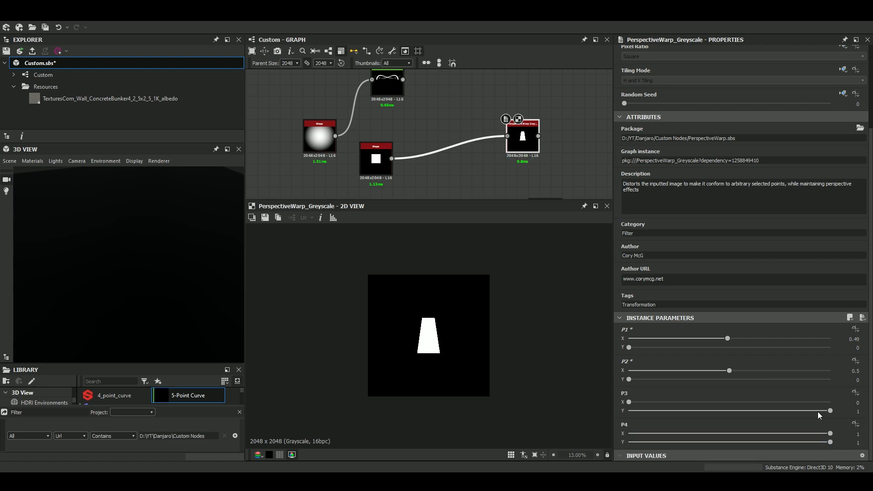
scroll(449, 348, "up", 5)
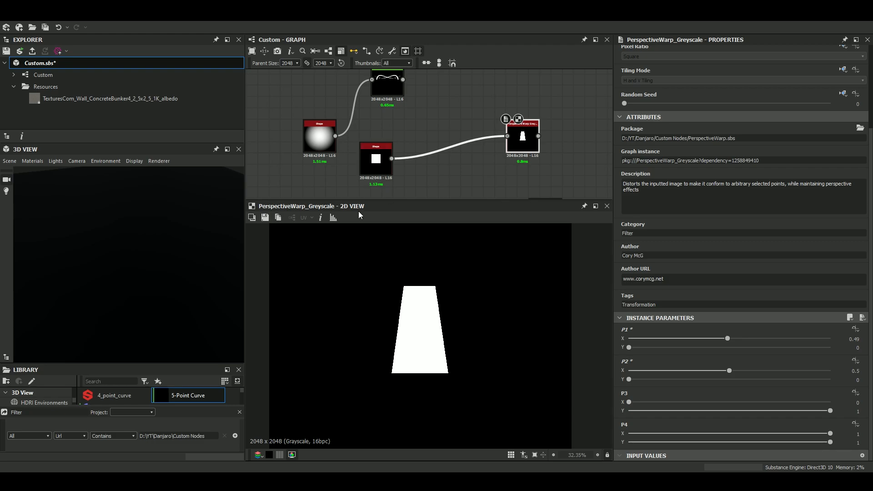
left_click_drag(519, 140, 509, 161)
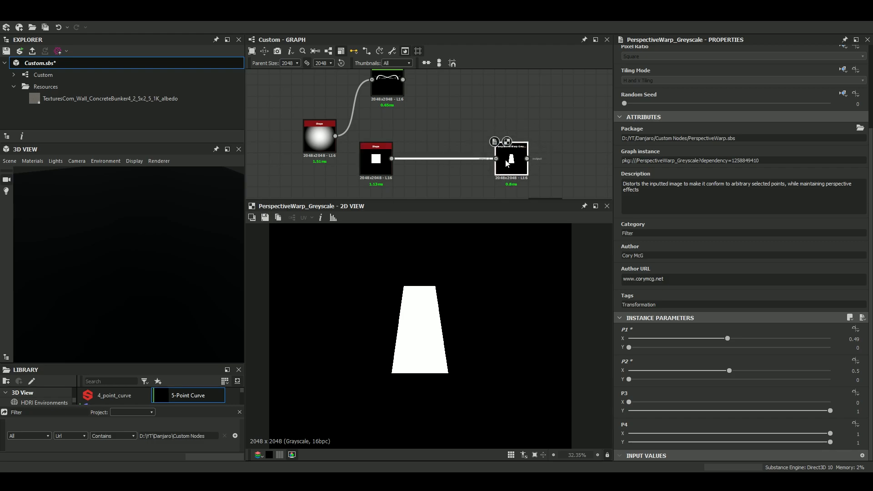
scroll(516, 156, "up", 2)
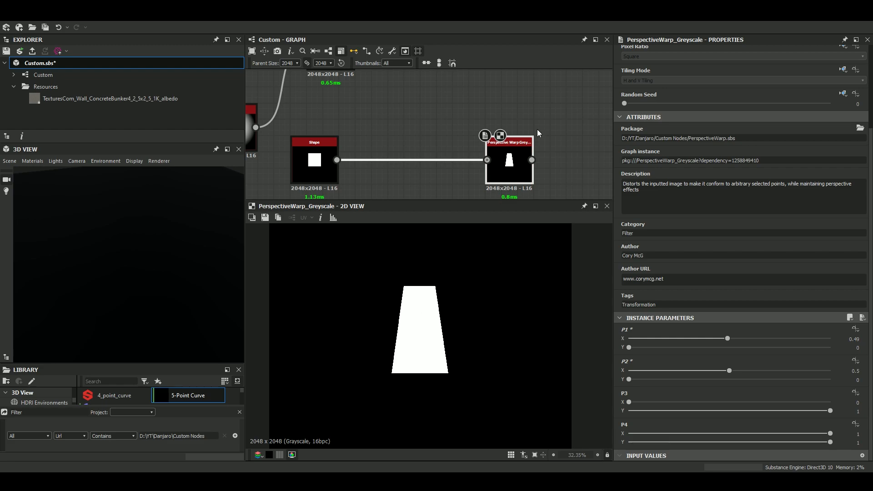
Reshape the warp by trying P1 X at 1, and set P1 X to 0.51 and P2 X to 0.72.
left_click_drag(722, 339, 546, 350)
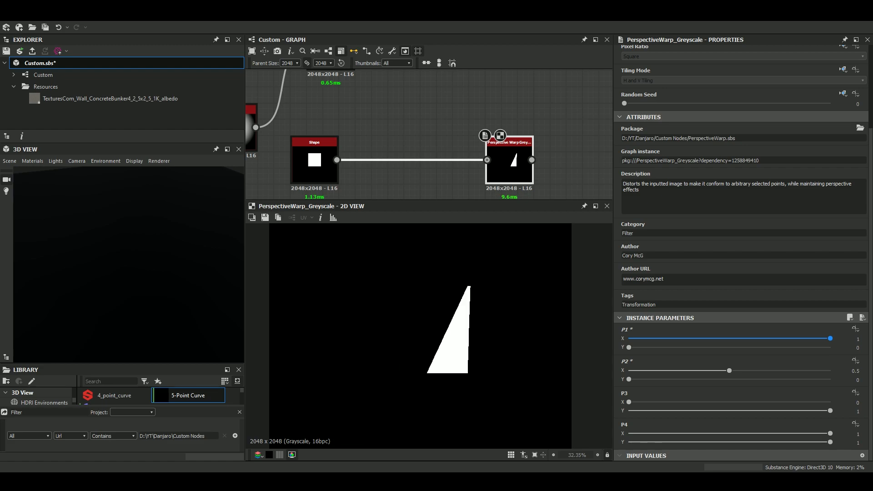
left_click(731, 338)
left_click_drag(728, 371, 773, 376)
Spread apart the tall Multiblend_Grayscale_Advanced node and the green nodes stacked below it so it stands in free space.
scroll(513, 177, "down", 3)
middle_click_drag(512, 179, 444, 54)
scroll(444, 155, "up", 7)
scroll(444, 155, "down", 3)
scroll(482, 94, "down", 5)
middle_click_drag(486, 158, 464, 90)
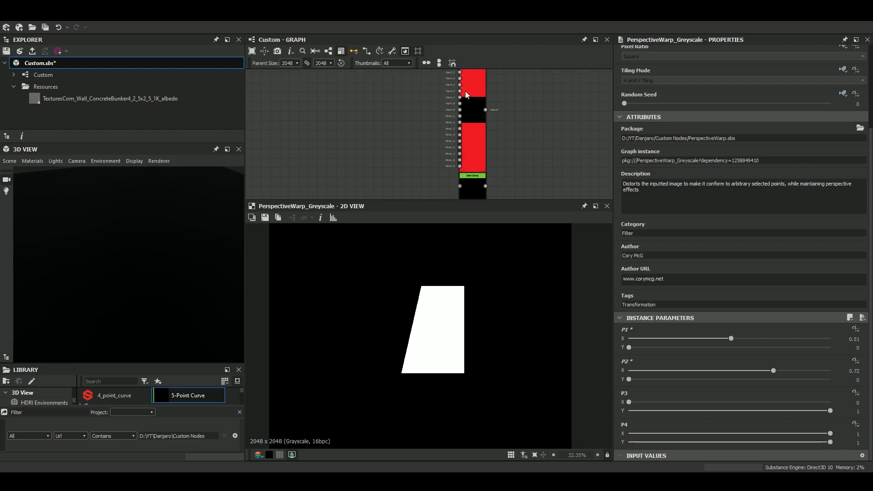
left_click_drag(473, 104, 398, 156)
middle_click_drag(461, 166, 485, 92)
scroll(485, 93, "down", 5)
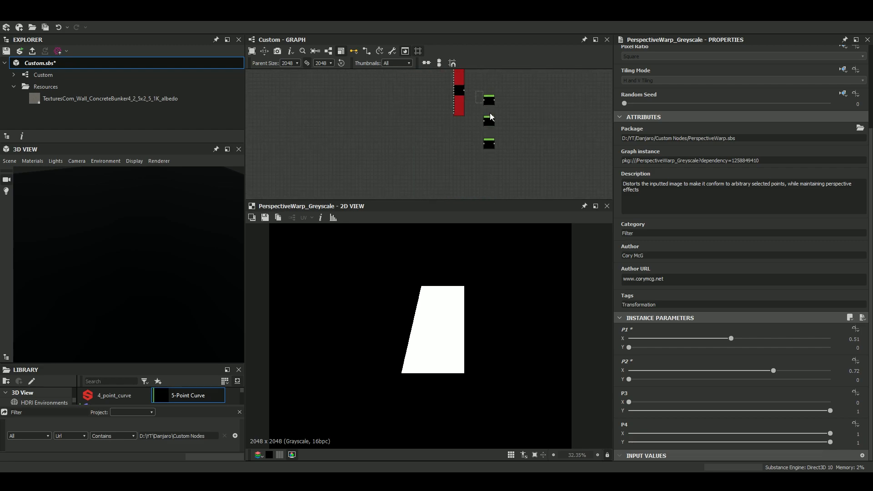
left_click_drag(481, 169, 465, 185)
scroll(469, 79, "up", 5)
middle_click_drag(456, 76, 472, 164)
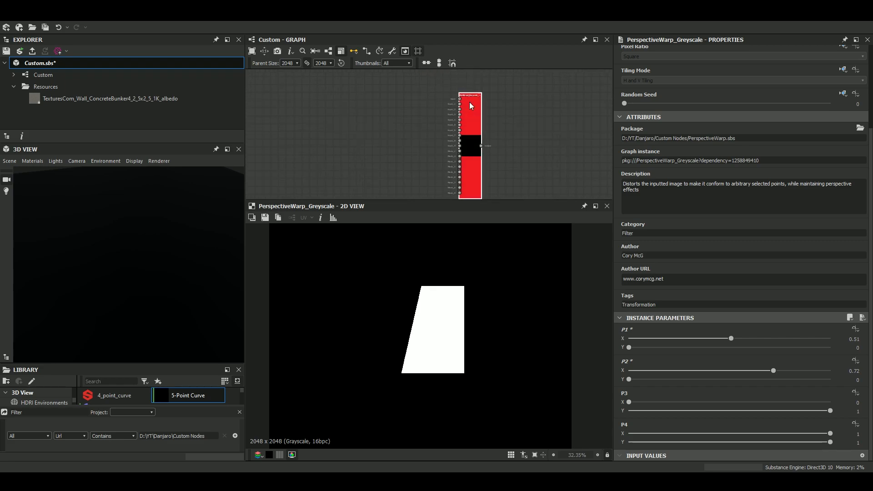
Display the Multiblend_Grayscale_Advanced node and examine its inputs, masks, opacity and blending mode parameters.
scroll(469, 102, "up", 6)
scroll(504, 80, "down", 4)
double_click(491, 98)
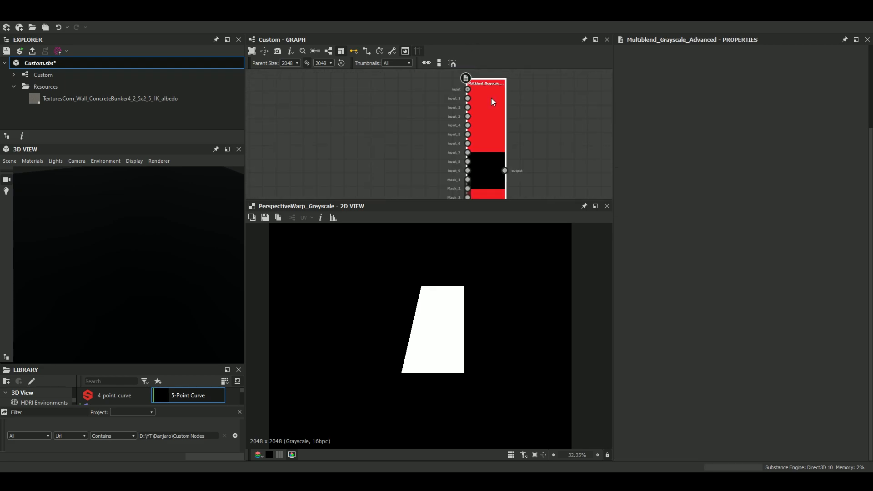
scroll(705, 313, "down", 4)
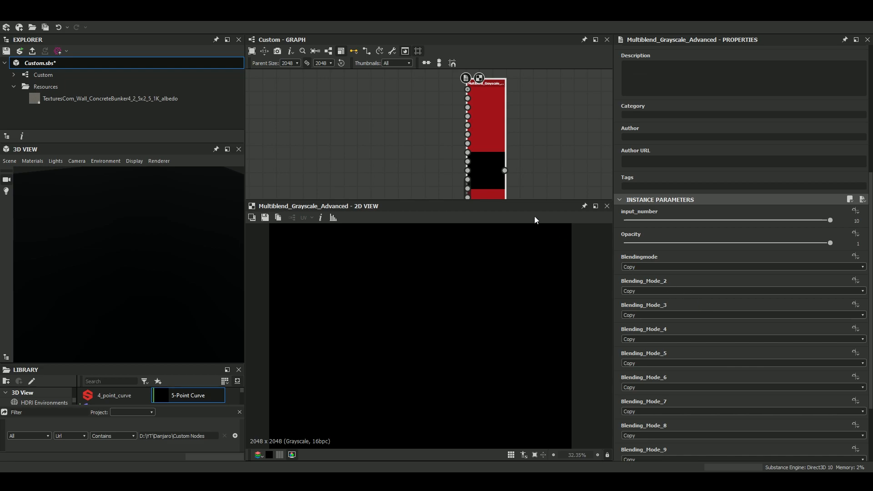
scroll(455, 137, "down", 4)
middle_click_drag(408, 116, 461, 121)
scroll(511, 148, "up", 4)
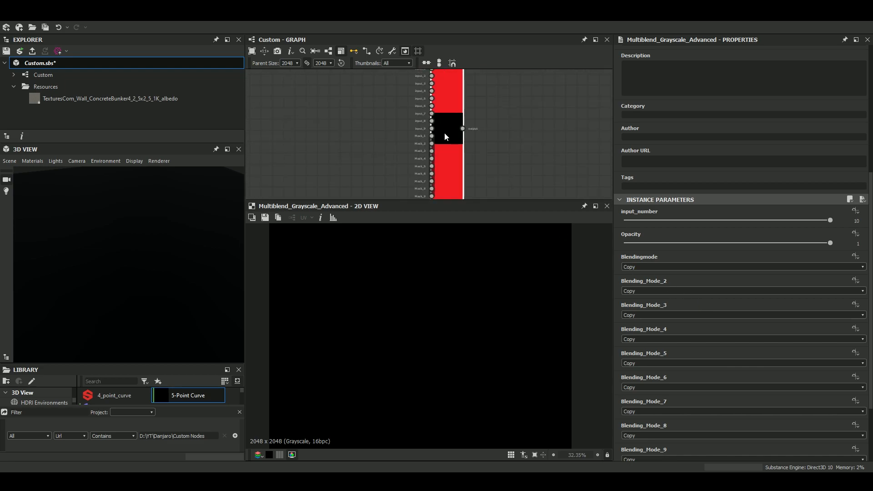
scroll(461, 129, "down", 3)
scroll(458, 116, "up", 1)
scroll(462, 162, "up", 4)
middle_click_drag(459, 98, 466, 153)
scroll(446, 132, "down", 8)
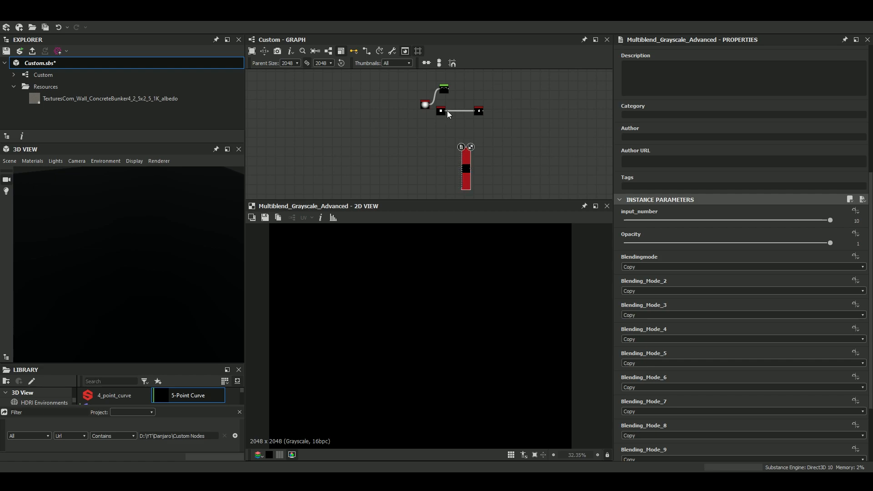
Arrange the paraboloid Shape, square Shape and Perspective Warp nodes close together beside the Multiblend node.
scroll(450, 113, "up", 3)
left_click_drag(435, 114, 419, 124)
left_click_drag(417, 119, 395, 162)
left_click_drag(505, 114, 420, 196)
left_click_drag(395, 165, 385, 170)
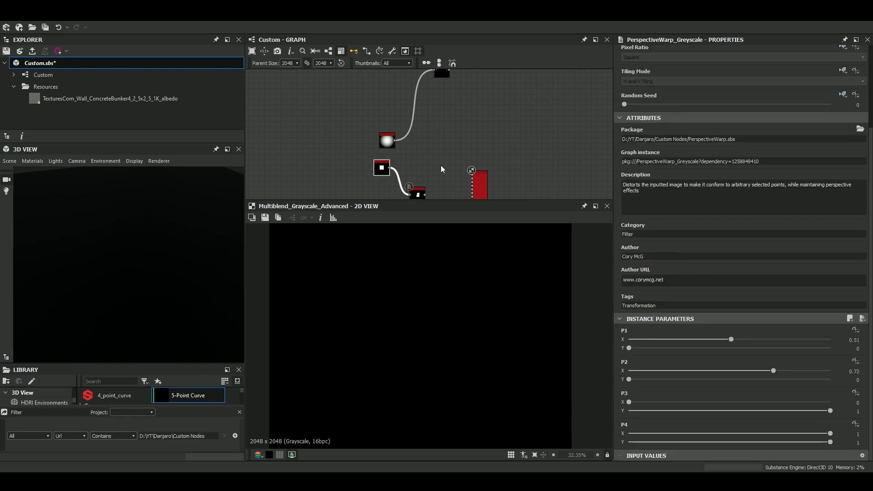
middle_click_drag(441, 165, 434, 132)
left_click(378, 110)
Add a Blend node beside the Shape nodes and connect the paraboloid and square Shapes to its two image inputs.
left_click(424, 111)
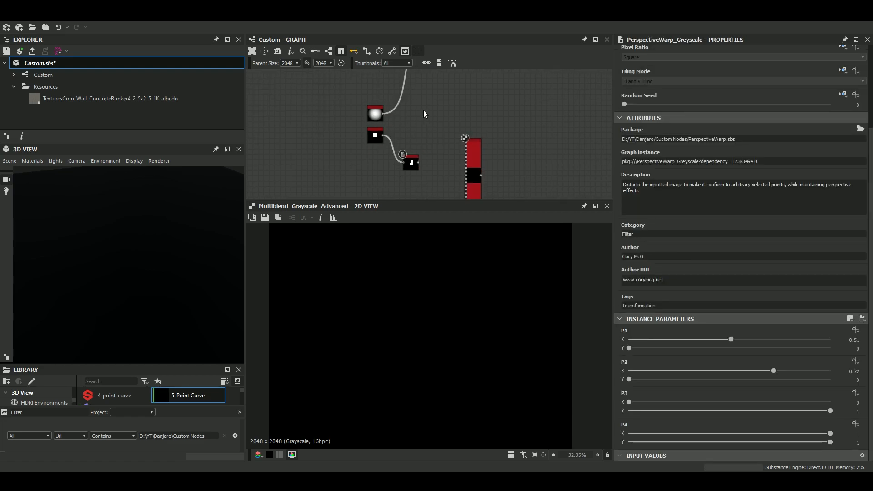
key("space")
type("blend")
key("Return")
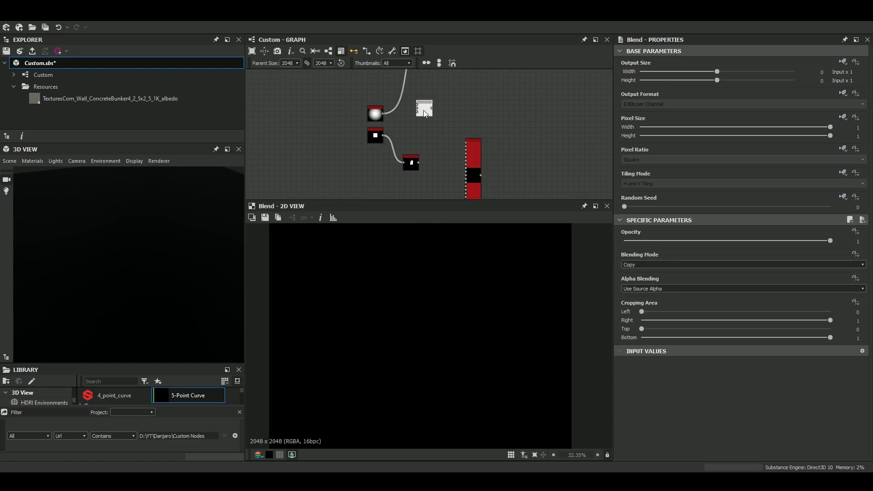
left_click_drag(384, 113, 417, 106)
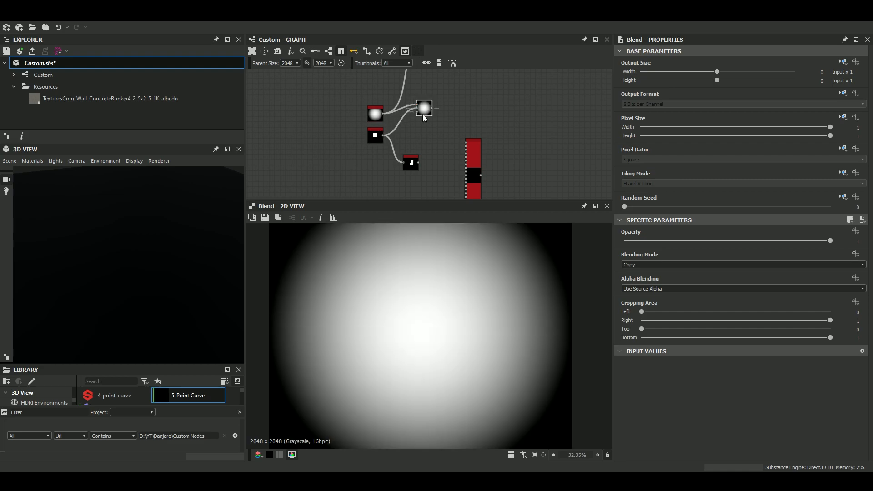
Try Multiply as the Blend node's blending mode, and settle on Add (Linear Dodge).
left_click(686, 265)
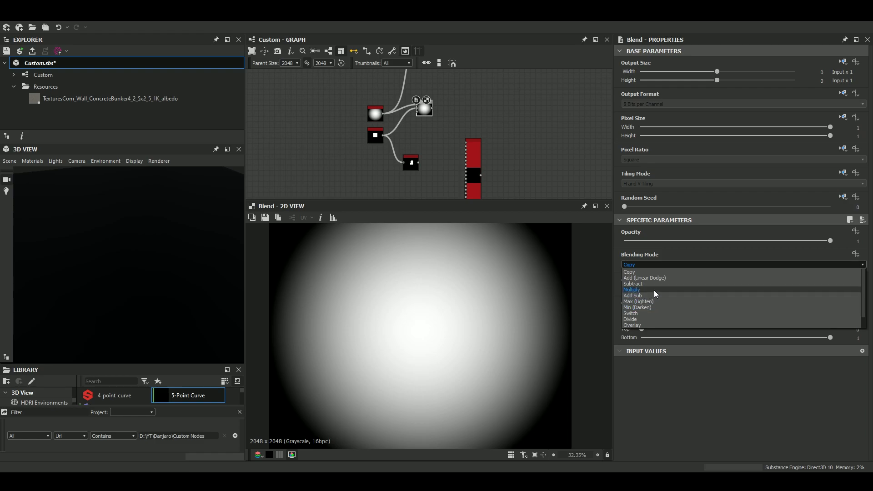
left_click(654, 290)
left_click(670, 263)
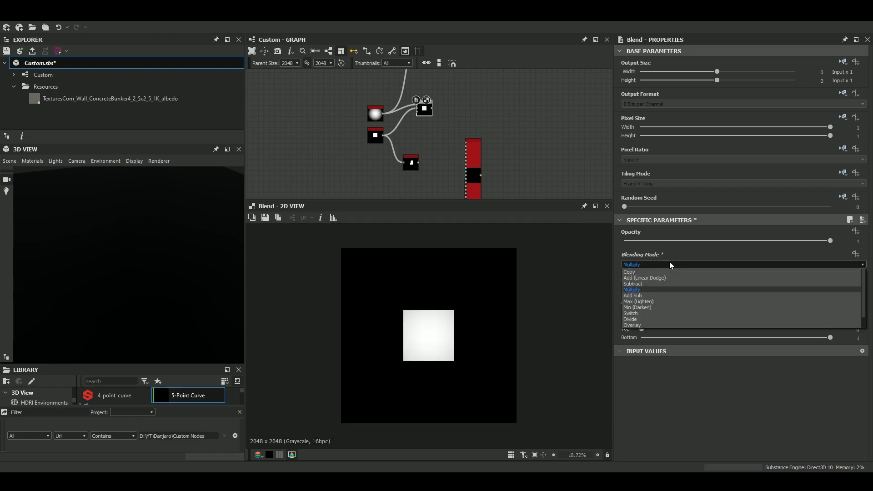
left_click(659, 276)
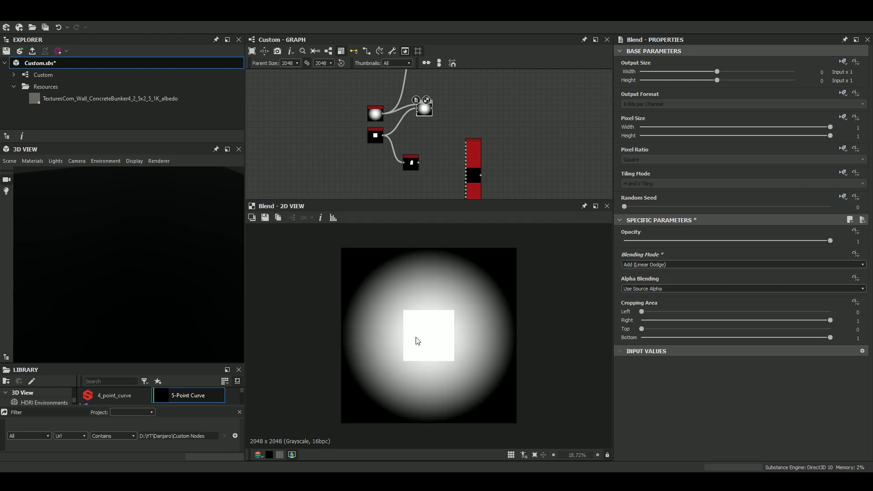
scroll(415, 341, "up", 3)
scroll(444, 123, "up", 2)
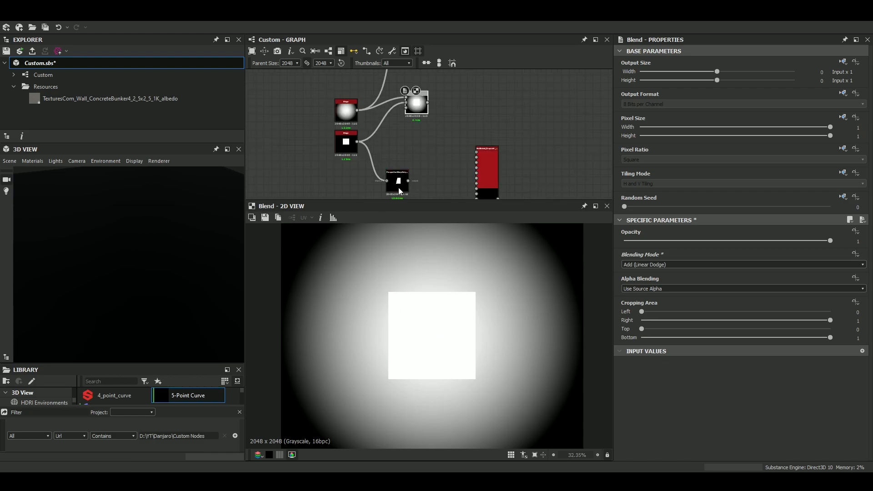
Combine the first Blend's output with the Perspective Warp shape in a second Blend node set to Subtract.
left_click_drag(398, 187, 409, 155)
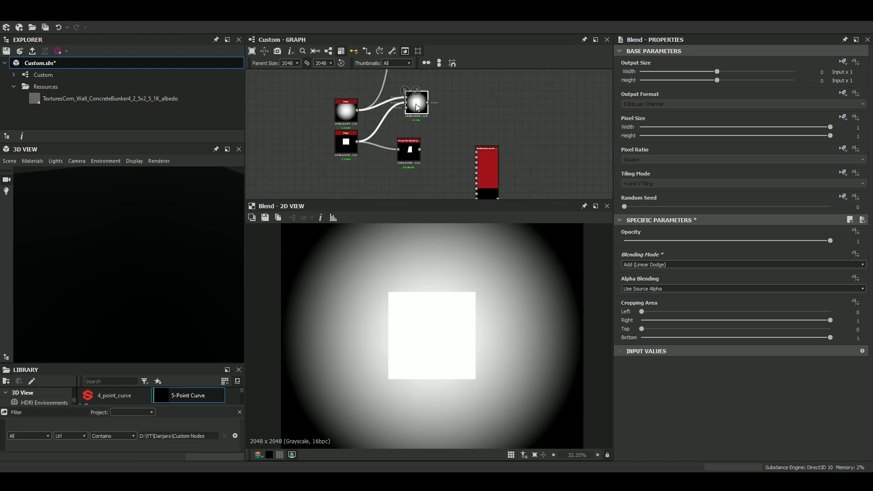
right_click(415, 103)
left_click(472, 138)
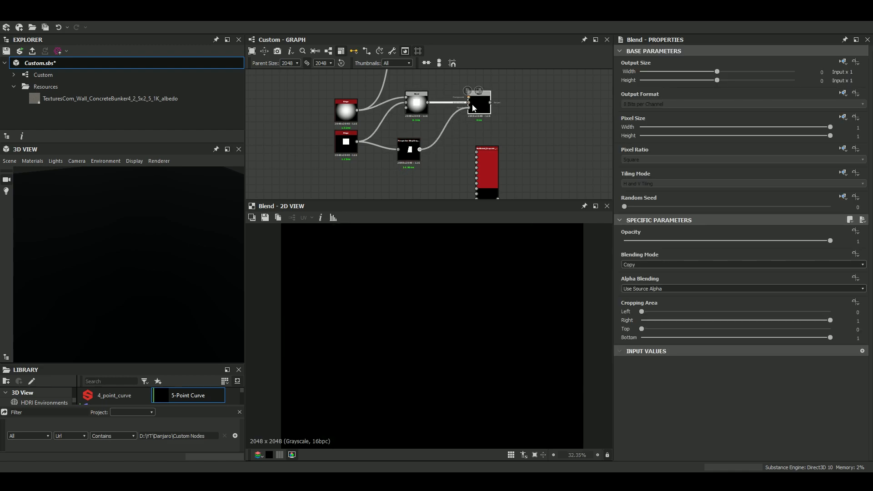
left_click(636, 264)
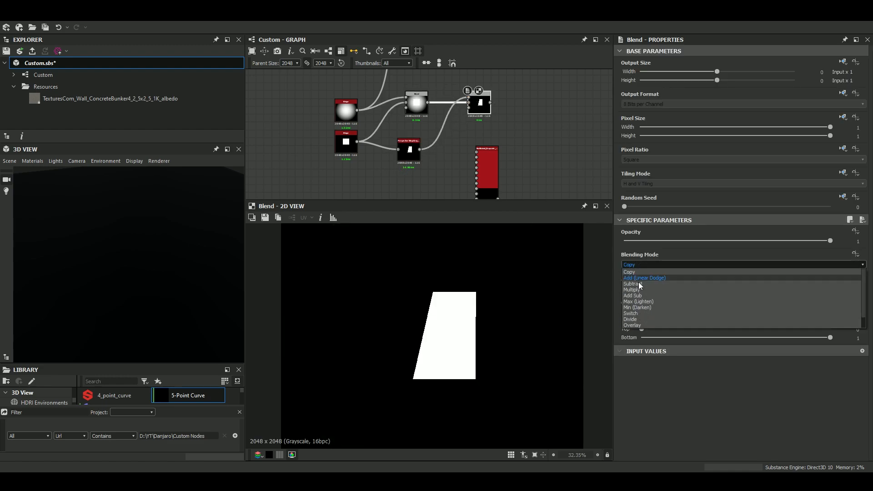
left_click(629, 282)
scroll(466, 329, "down", 3)
scroll(377, 101, "down", 3)
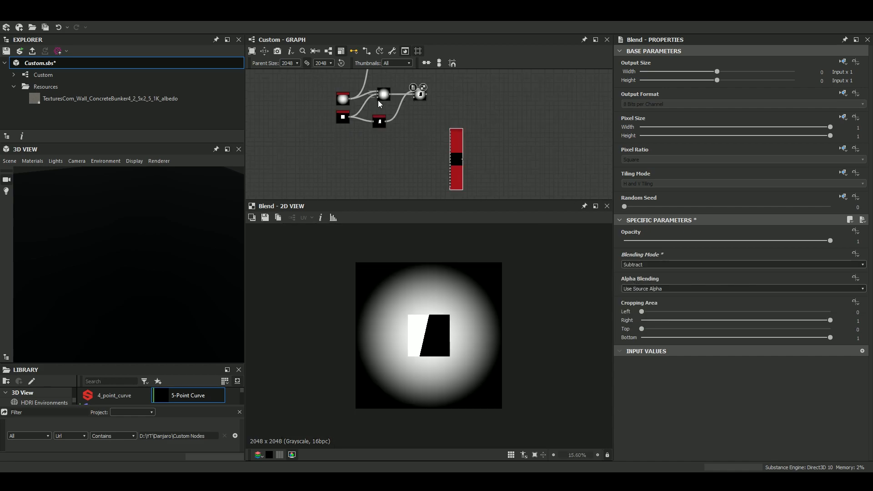
Display the Multiblend_Grayscale_Advanced node and move it closer to the source shapes.
scroll(400, 96, "up", 2)
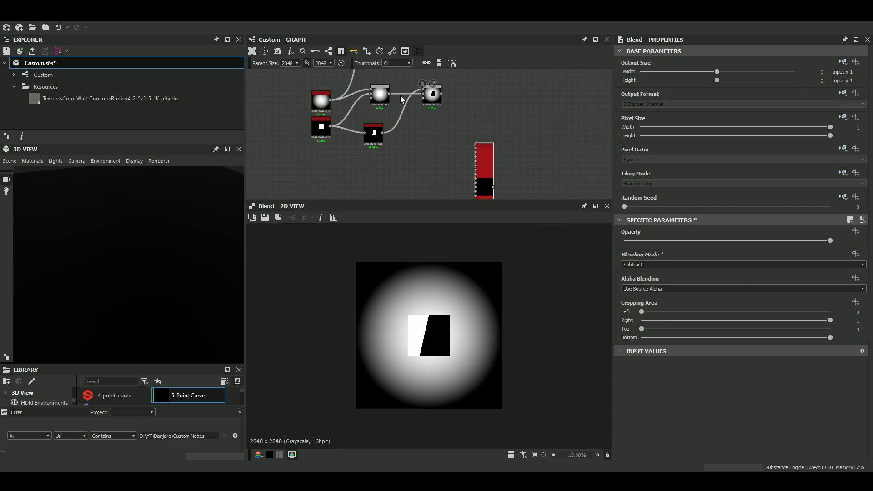
double_click(482, 164)
scroll(482, 160, "up", 3)
left_click_drag(482, 160, 449, 149)
scroll(449, 148, "down", 3)
scroll(448, 156, "up", 2)
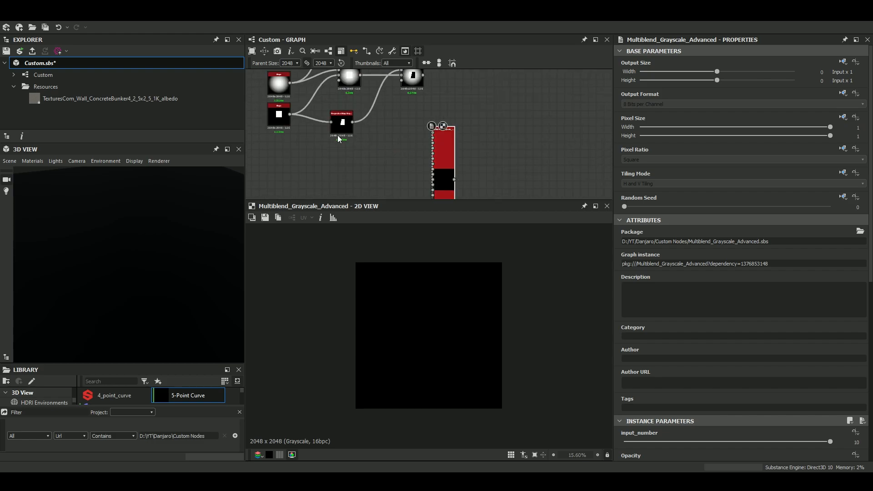
scroll(440, 129, "up", 1)
Connect the paraboloid Shape to the Multiblend node's first input and the square Shape to input_1.
left_click_drag(292, 82, 434, 140)
scroll(410, 159, "up", 2)
scroll(434, 140, "down", 2)
scroll(341, 112, "up", 2)
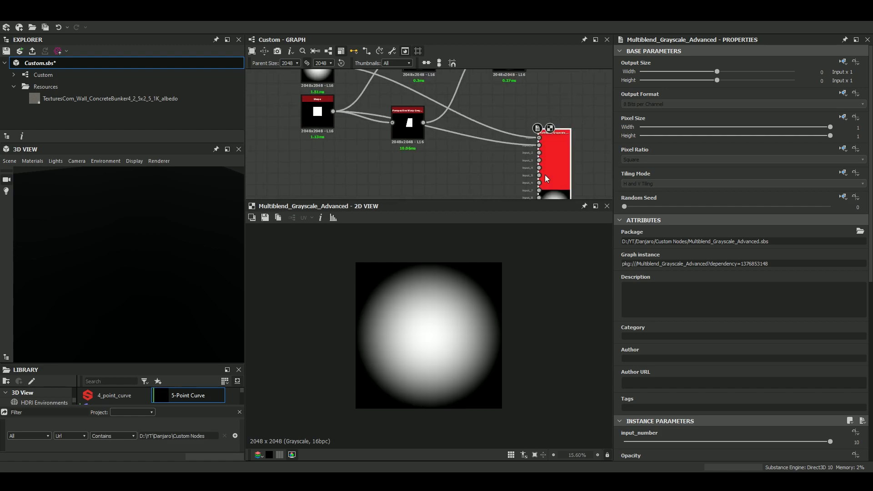
Set the Multiblend node's Blendingmode to Max and connect the Perspective Warp output to input_2.
scroll(724, 361, "down", 4)
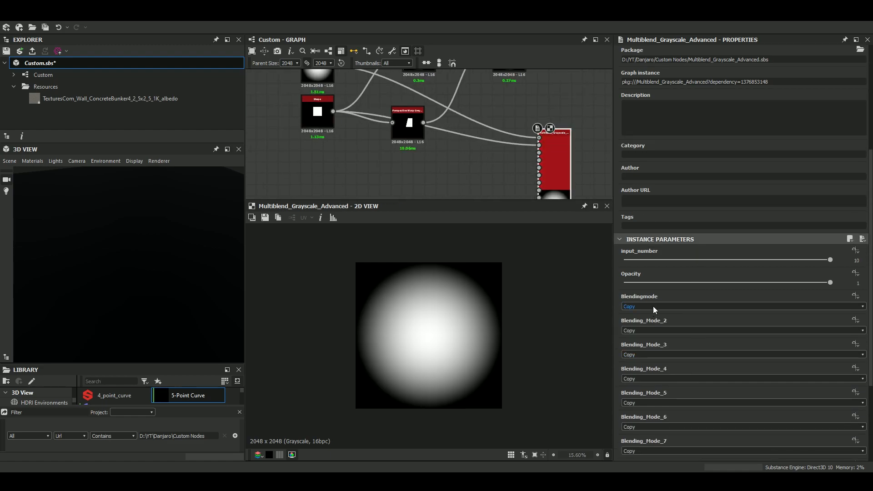
left_click(653, 307)
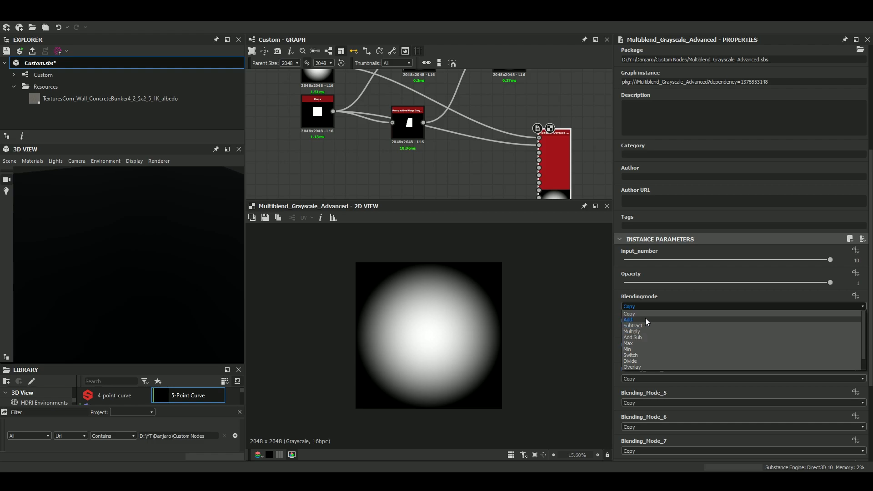
left_click(639, 343)
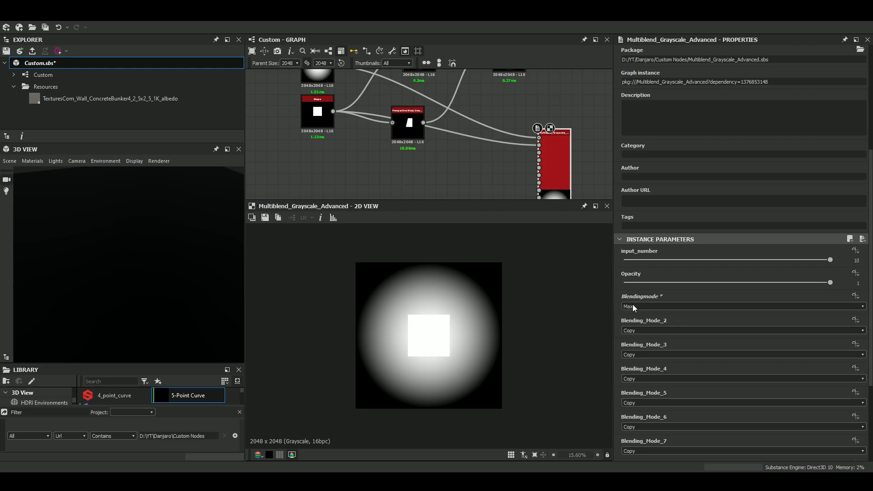
middle_click_drag(423, 123, 343, 124)
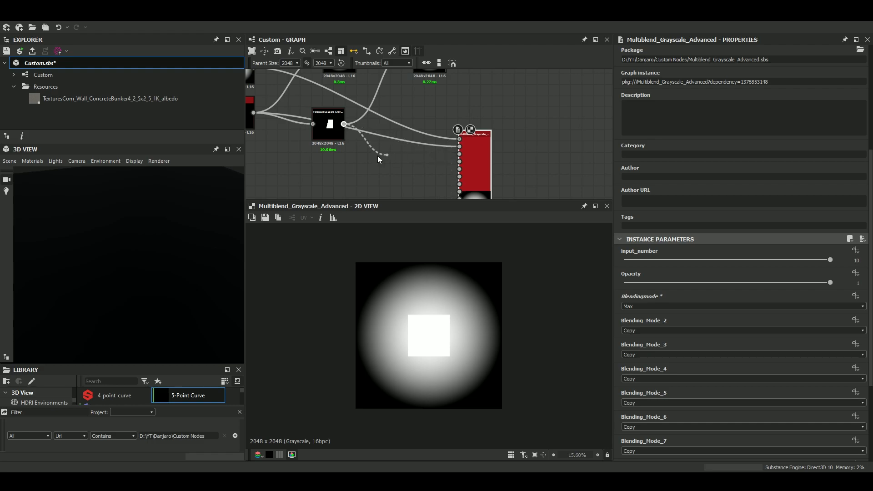
scroll(450, 159, "up", 2)
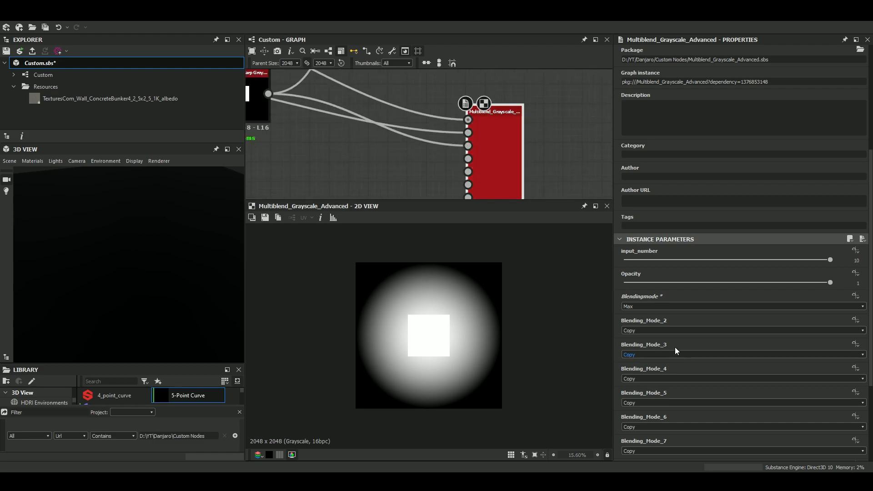
Try Subtract as Blending_Mode_2, check the Perspective Warp link into input_2, and return the mode to Copy.
left_click(657, 331)
left_click(649, 351)
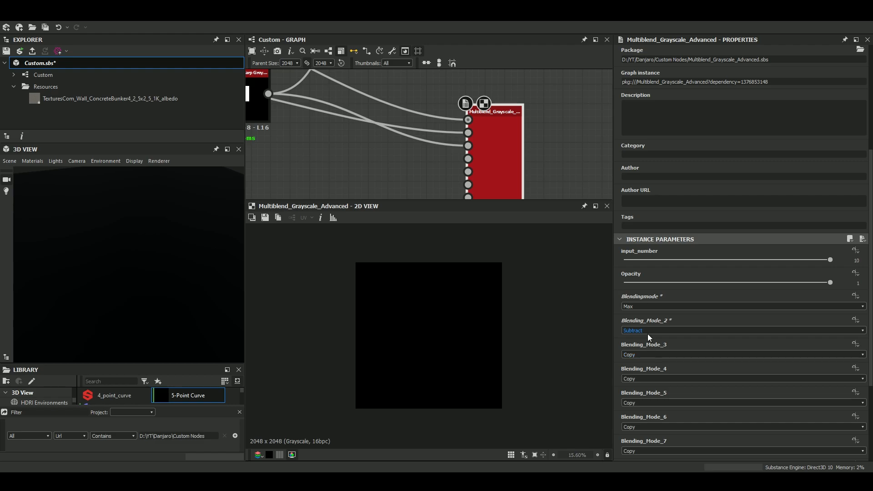
scroll(331, 125, "down", 2)
left_click_drag(275, 106, 275, 137)
scroll(423, 129, "up", 2)
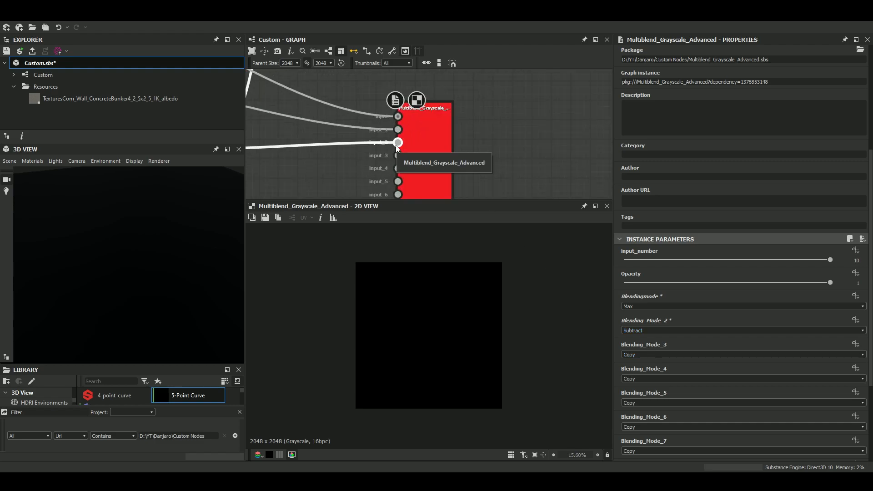
scroll(397, 147, "down", 2)
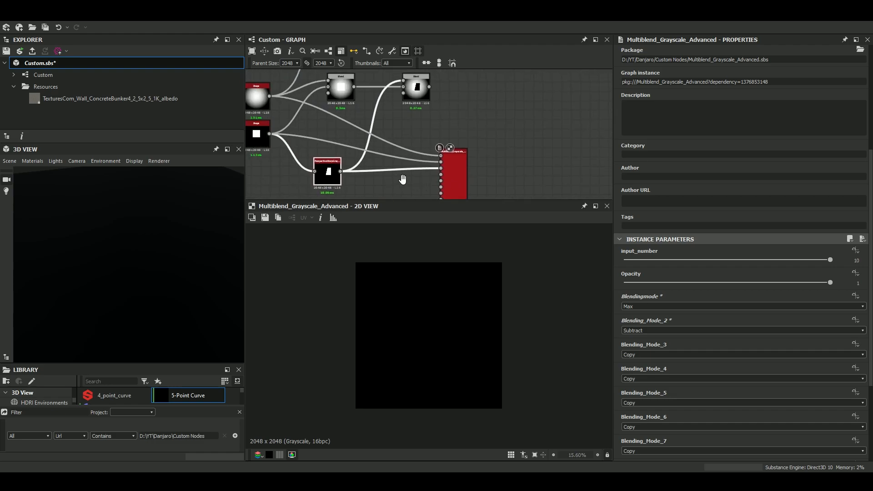
left_click(658, 331)
left_click(643, 338)
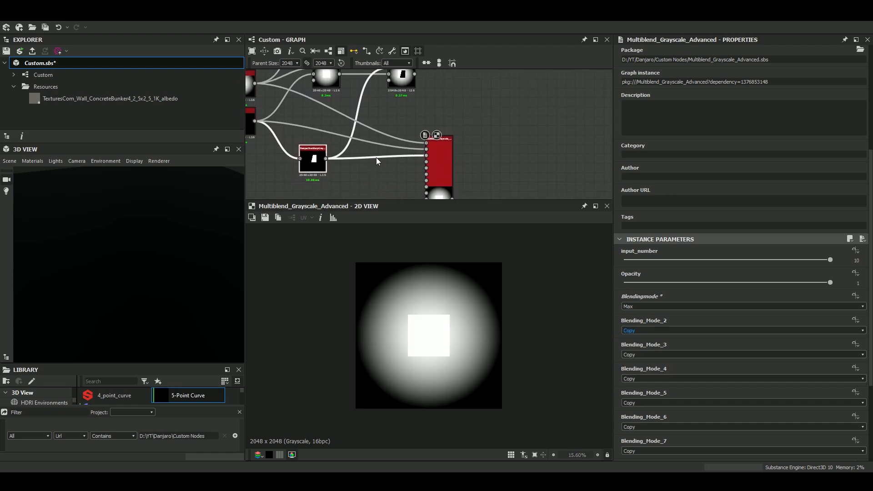
Save the Custom.sbs package with the connected Multiblend node.
scroll(438, 162, "up", 1)
scroll(411, 140, "down", 2)
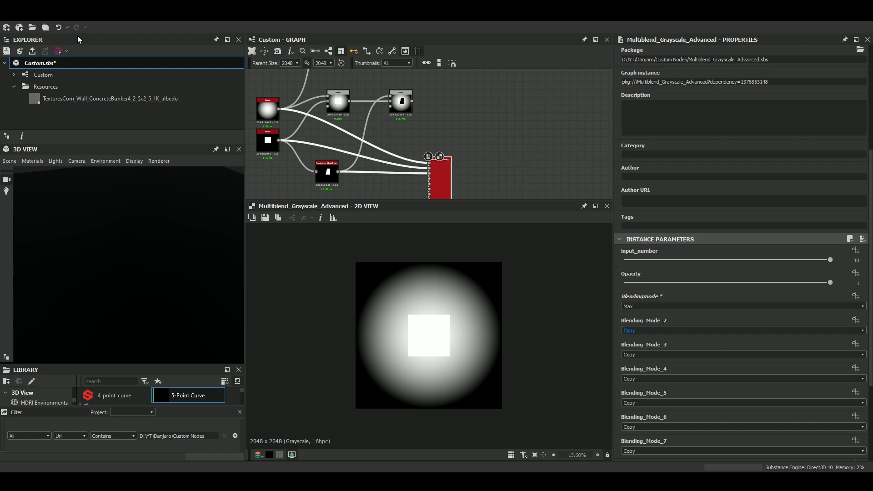
left_click(6, 51)
scroll(434, 132, "up", 3)
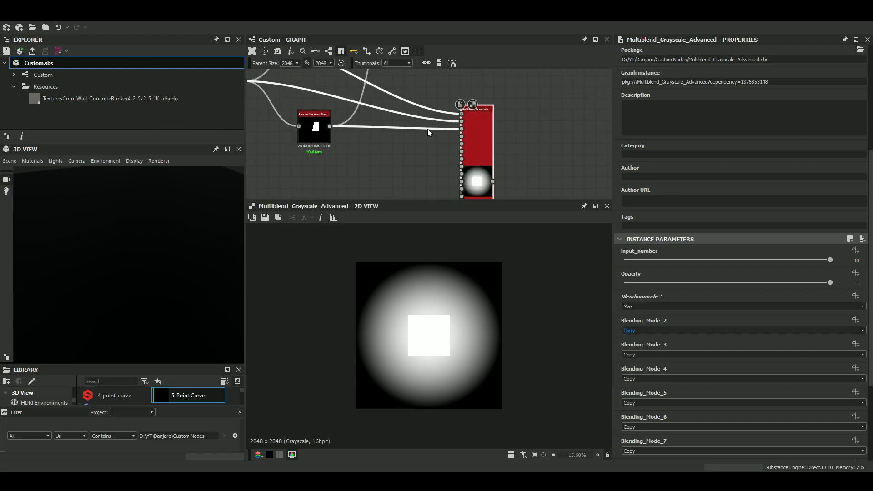
Try Subtract as the Multiblend node's Blending_Mode_3 and return it to Copy.
left_click(658, 355)
left_click(650, 375)
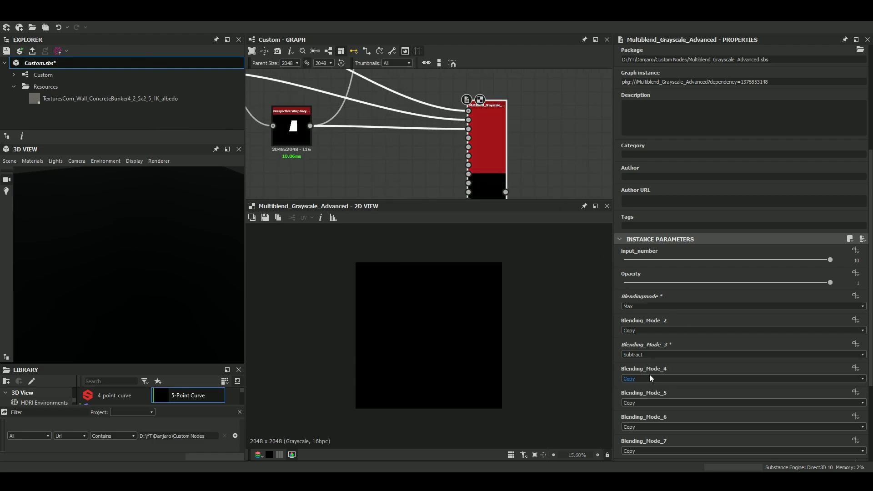
left_click(648, 357)
left_click(645, 363)
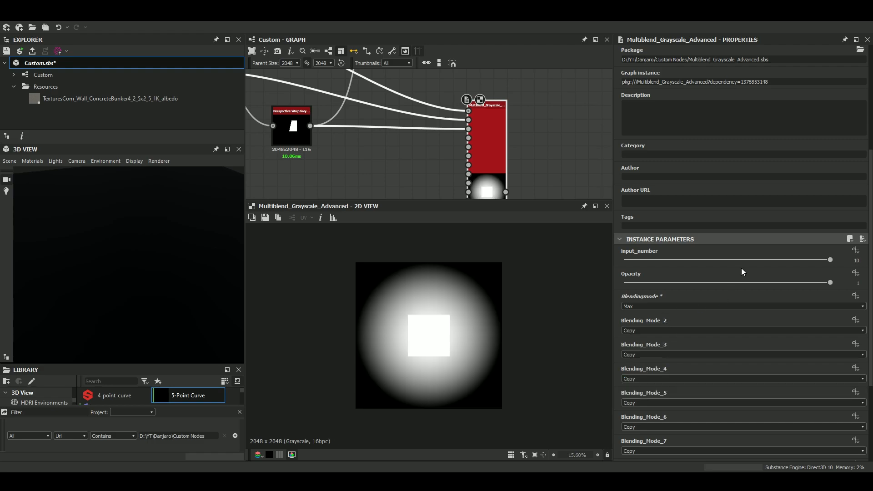
Reduce the Multiblend node's input_number to 3.
scroll(457, 133, "up", 1)
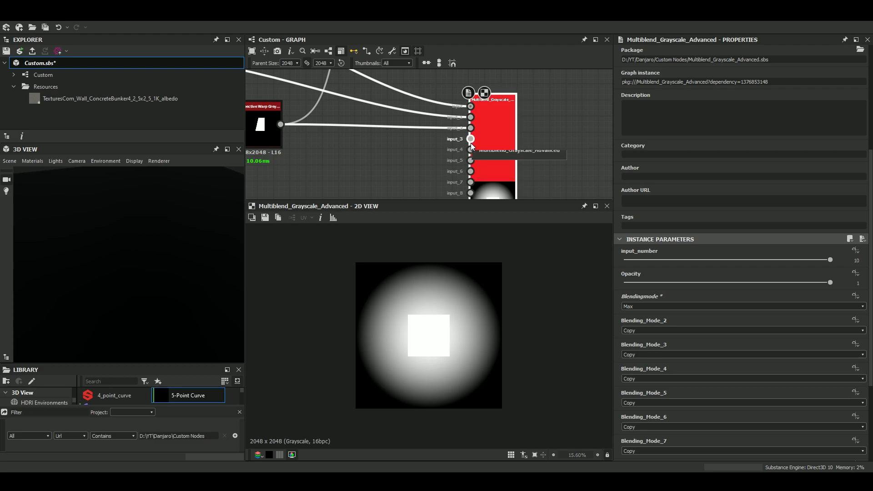
left_click(669, 260)
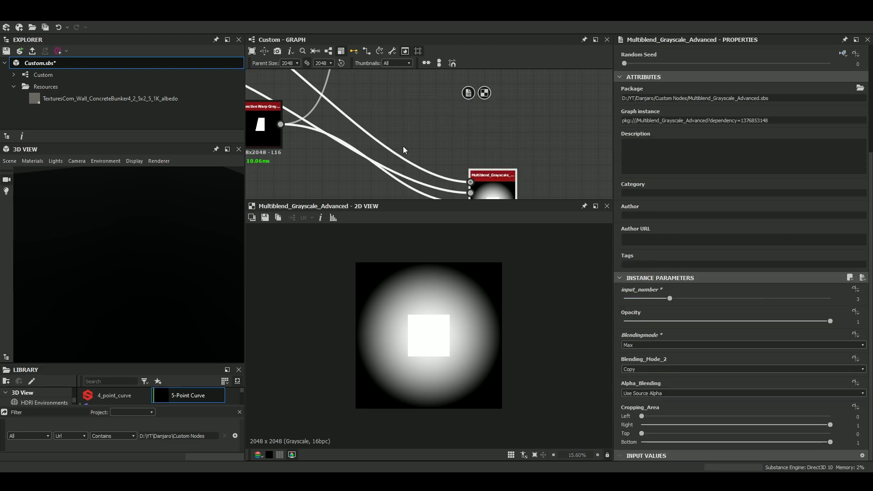
scroll(423, 150, "up", 1)
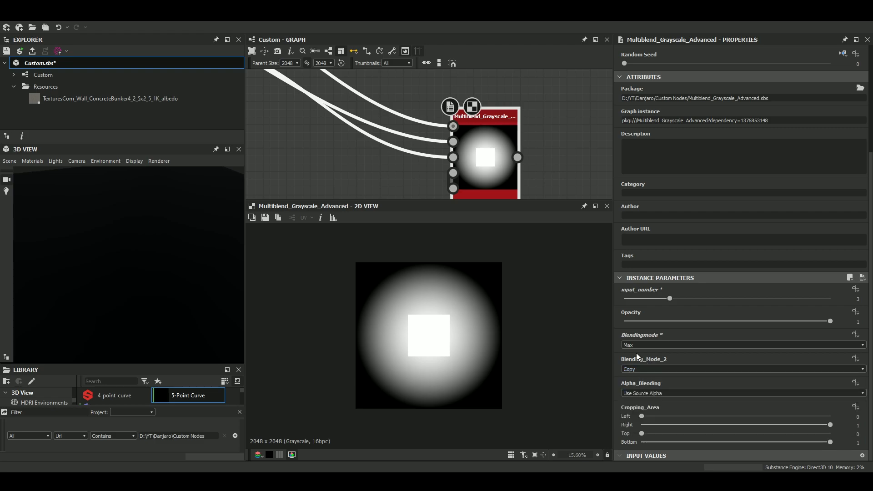
Try Copy as the three-input Multiblend node's Blendingmode and return it to Max.
left_click(632, 345)
left_click(639, 351)
left_click(639, 345)
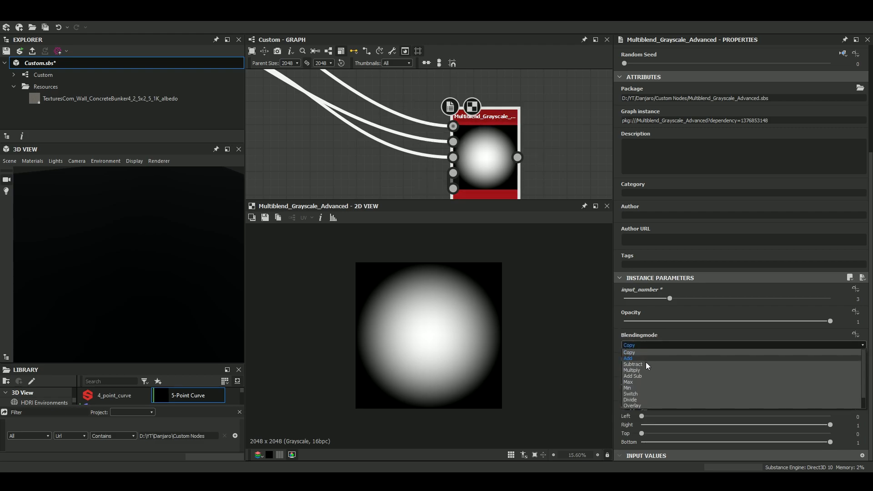
left_click(636, 394)
Compare the outputs of the regular node setup with the output of the three-input Multiblend node.
scroll(500, 165, "down", 1)
scroll(499, 164, "down", 3)
middle_click_drag(455, 134, 548, 97)
scroll(417, 103, "up", 1)
double_click(307, 90)
double_click(422, 107)
scroll(429, 140, "down", 2)
scroll(548, 96, "up", 3)
middle_click_drag(587, 196, 506, 148)
double_click(504, 148)
scroll(485, 140, "up", 4)
scroll(688, 395, "down", 5)
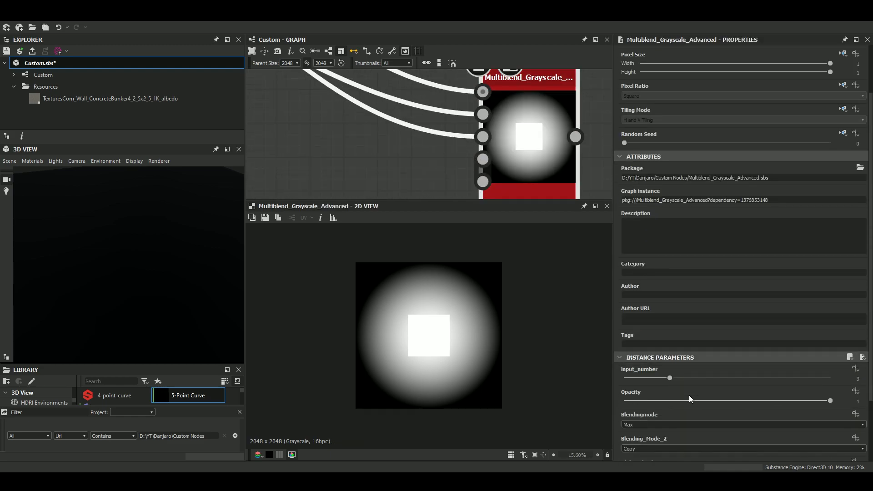
Set the Multiblend node's Blending_Mode_2 to Subtract, and vary its Opacity before returning it to 1.
left_click(645, 367)
left_click(643, 386)
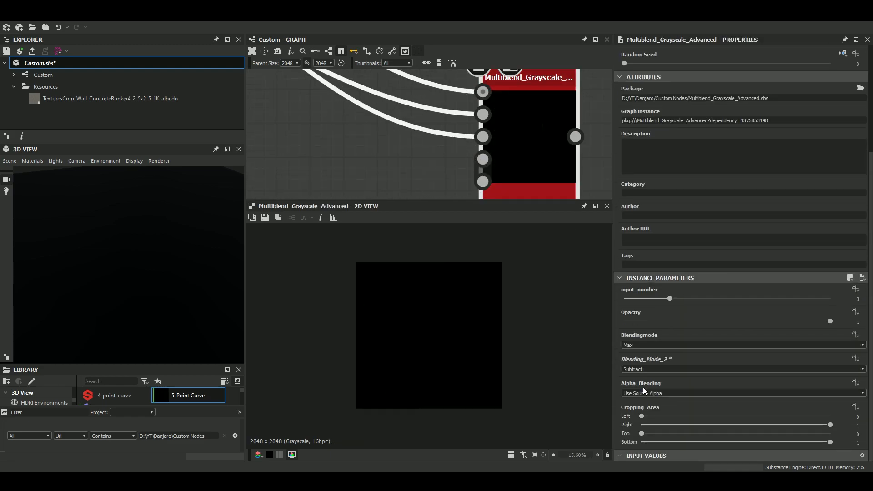
left_click_drag(740, 320, 834, 321)
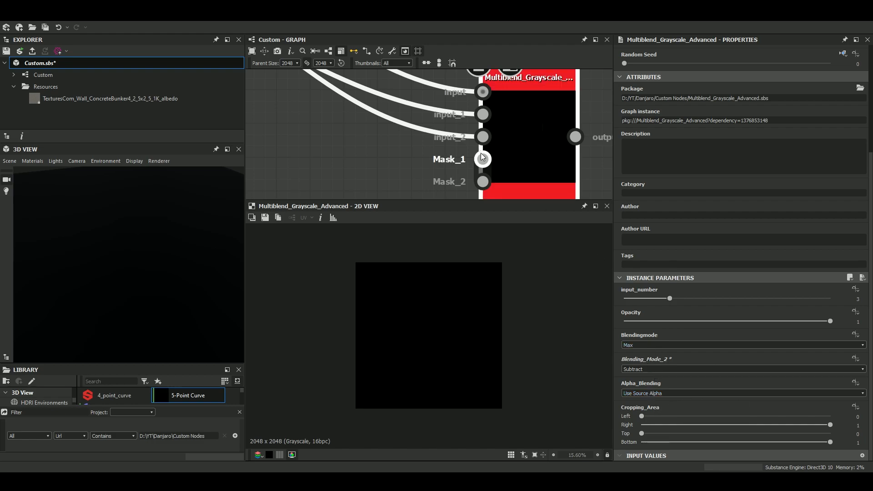
scroll(450, 167, "down", 5)
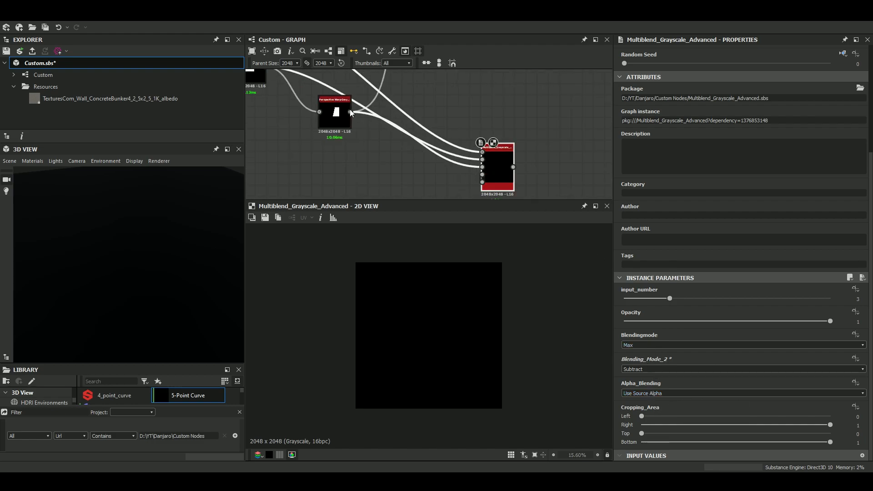
Move the radial Shape node below the square Shape node in the graph.
left_click_drag(334, 116, 326, 138)
scroll(369, 150, "down", 3)
left_click_drag(409, 81, 404, 95)
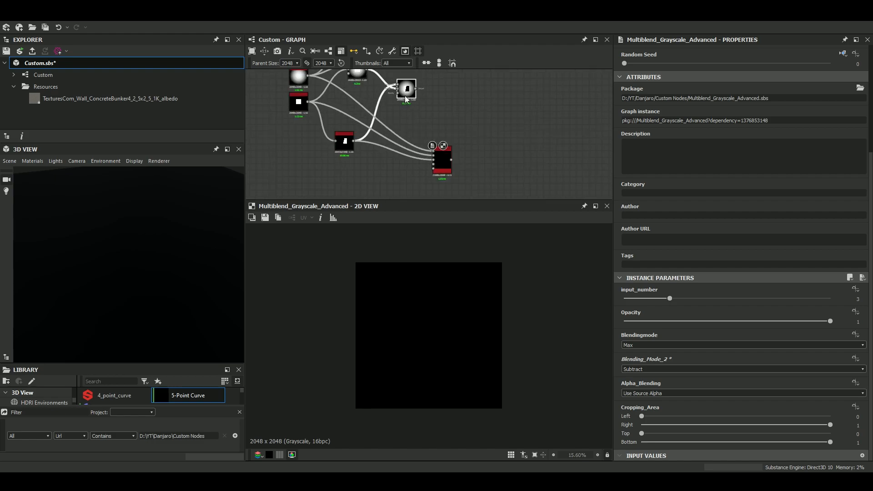
scroll(393, 131, "up", 2)
scroll(331, 105, "down", 2)
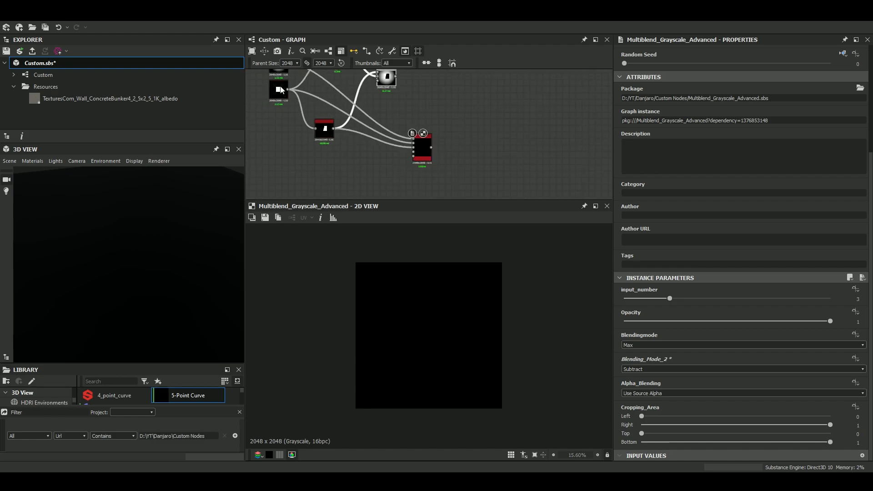
middle_click_drag(281, 85, 299, 127)
left_click_drag(297, 106, 291, 174)
left_click_drag(297, 124, 284, 131)
Rewire the Multiblend inputs in reverse order, with the radial Shape feeding the third input.
left_click_drag(340, 158, 348, 124)
scroll(302, 173, "up", 2)
left_click_drag(300, 174, 489, 175)
middle_click_drag(502, 151, 482, 95)
left_click(485, 130)
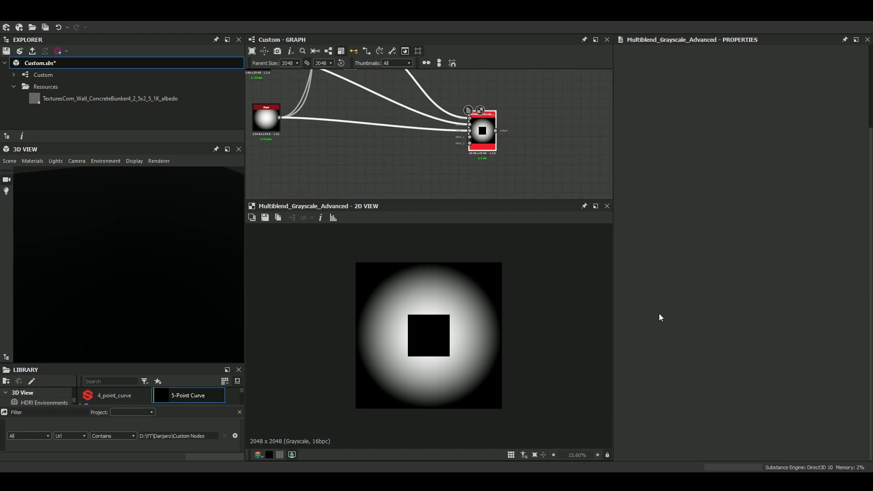
Set the Multiblend node's Blending_Mode_2 to Max and its Blendingmode to Subtract.
left_click(646, 368)
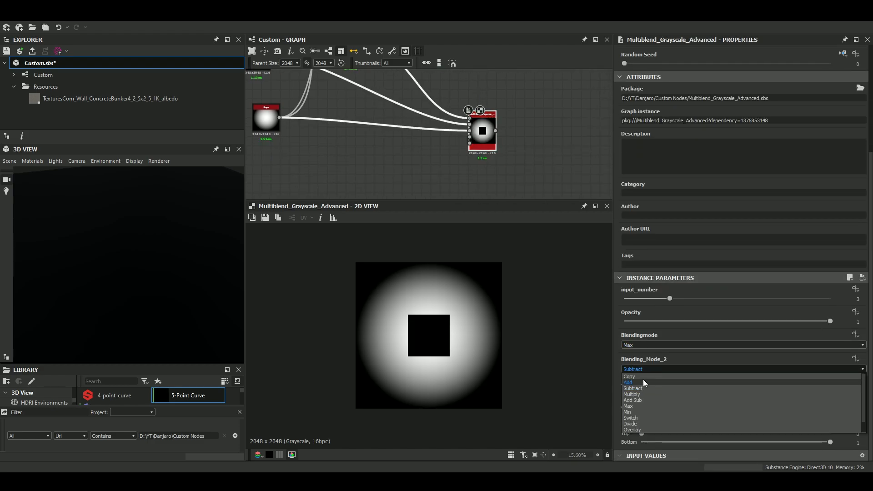
left_click(640, 405)
left_click(654, 345)
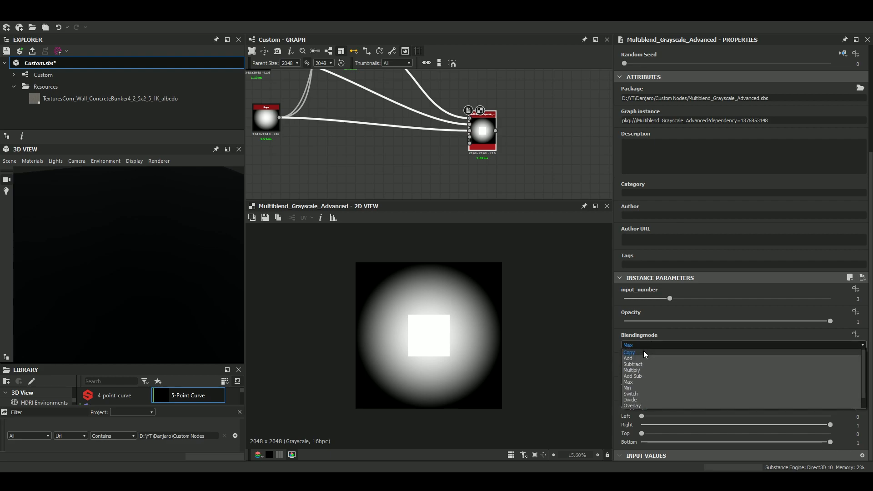
left_click(641, 361)
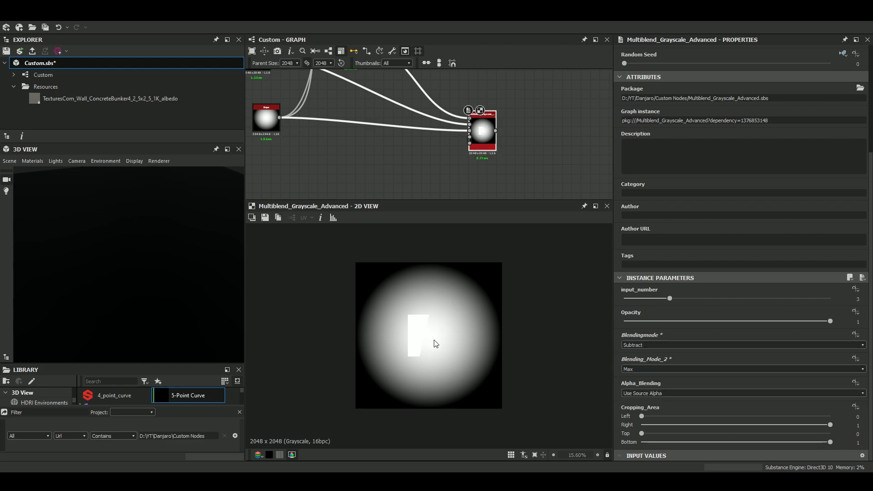
Display the second regular Blend node and examine its output up close.
middle_click_drag(382, 95, 368, 128)
double_click(443, 105)
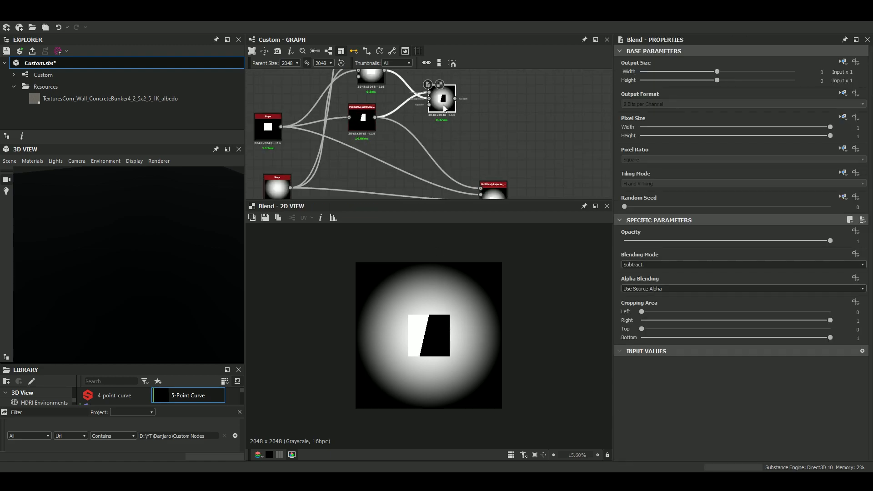
scroll(435, 337, "up", 3)
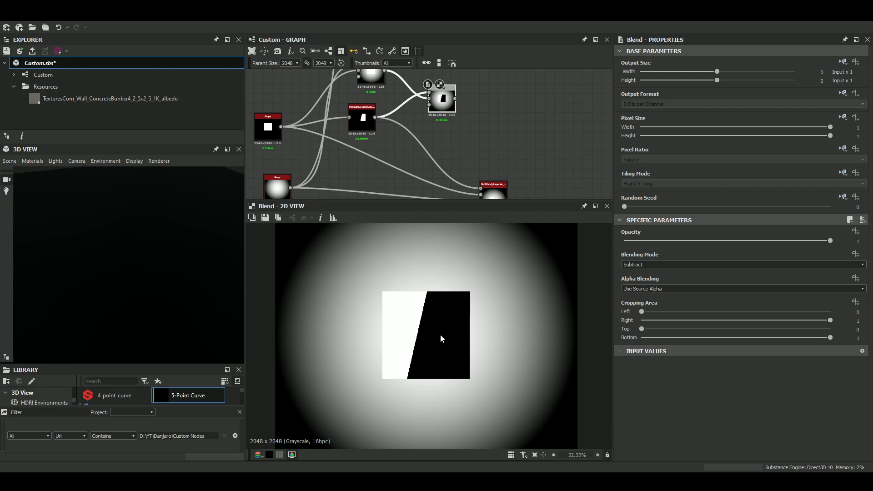
scroll(443, 315, "down", 2)
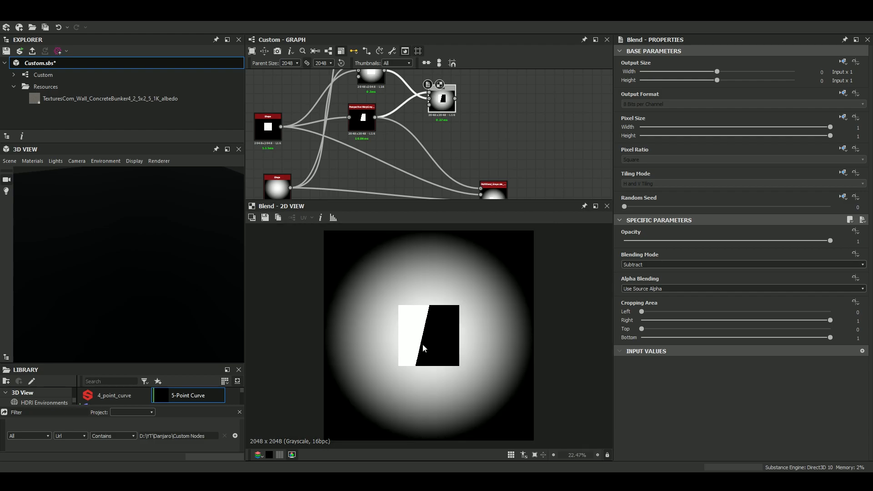
middle_click_drag(436, 132, 433, 145)
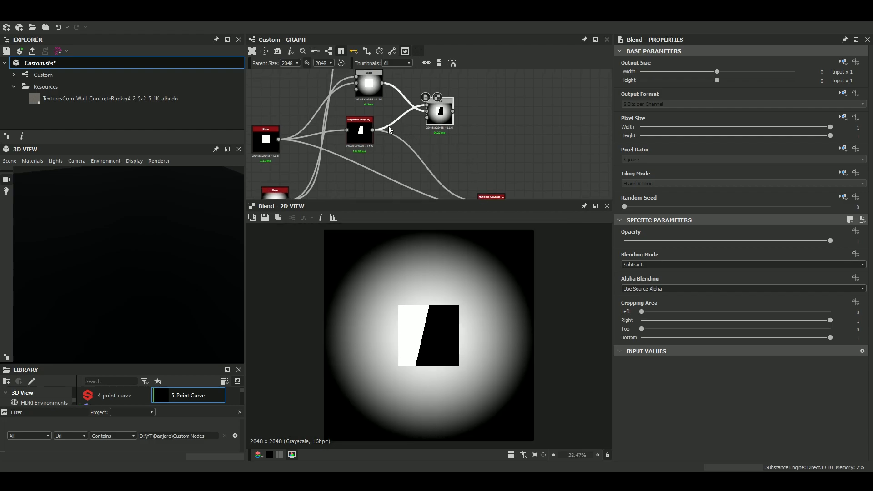
scroll(441, 112, "up", 3)
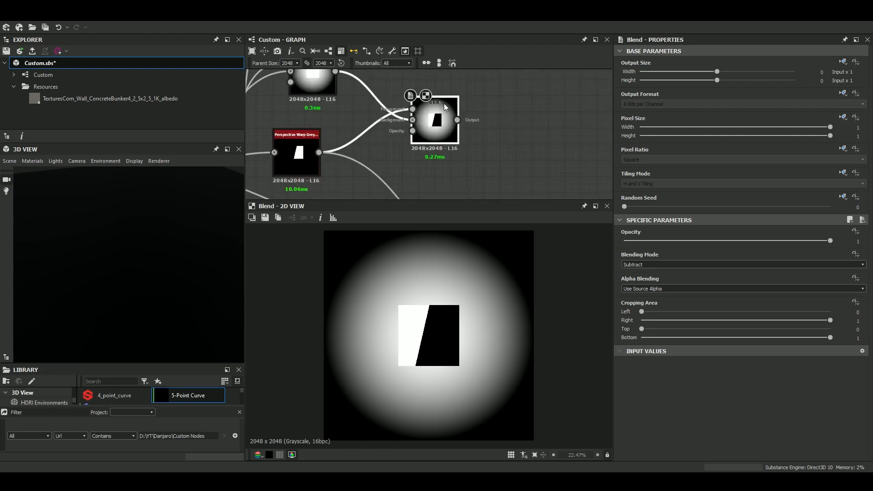
Trace the regular Blend connections, and compare them with the Multiblend node's output and instance parameters.
middle_click_drag(350, 137, 372, 152)
middle_click_drag(337, 113, 375, 170)
scroll(459, 172, "down", 3)
middle_click_drag(458, 172, 436, 67)
scroll(487, 122, "up", 3)
double_click(484, 116)
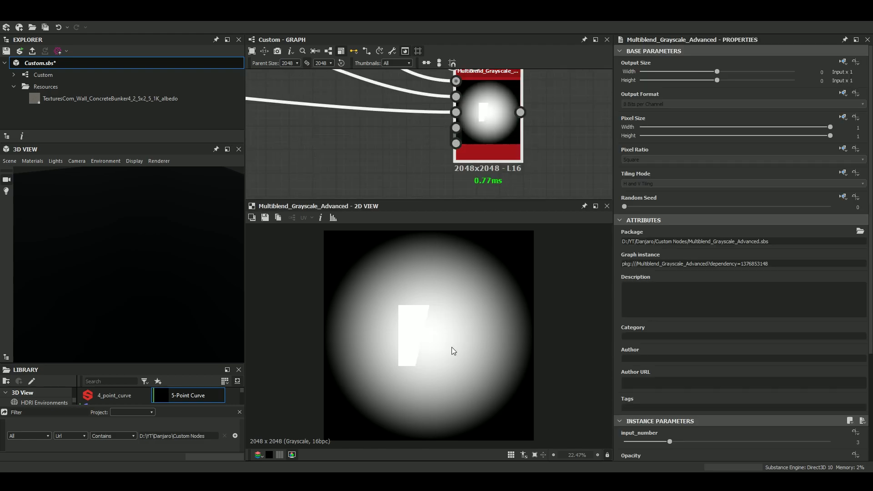
scroll(673, 382, "down", 2)
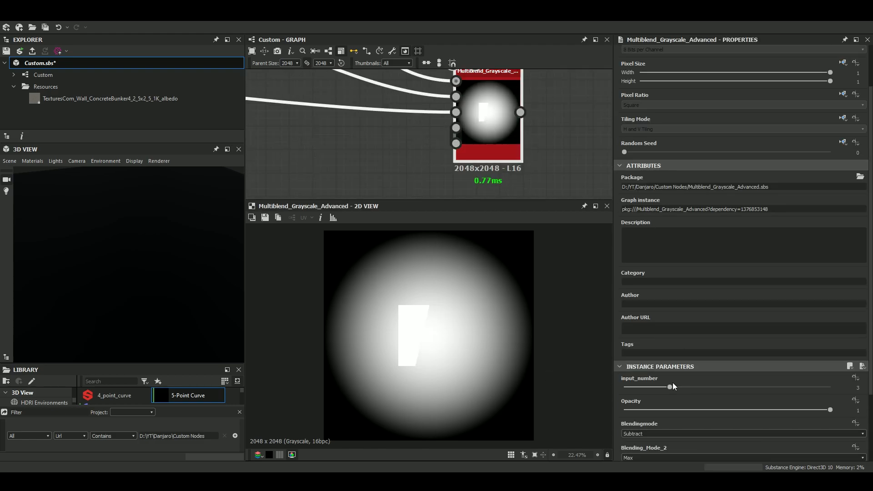
scroll(438, 92, "down", 3)
middle_click_drag(444, 105, 468, 132)
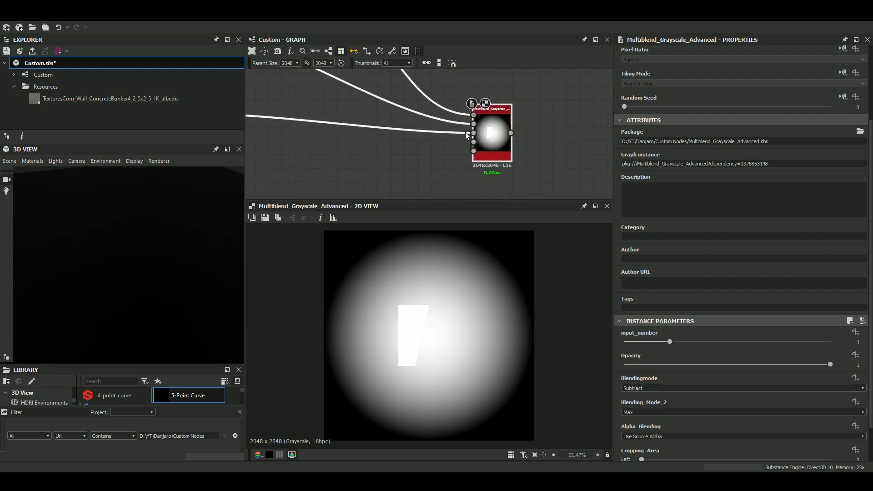
Preview the images feeding the Multiblend node's inputs, ending on the node's own output.
double_click(473, 135)
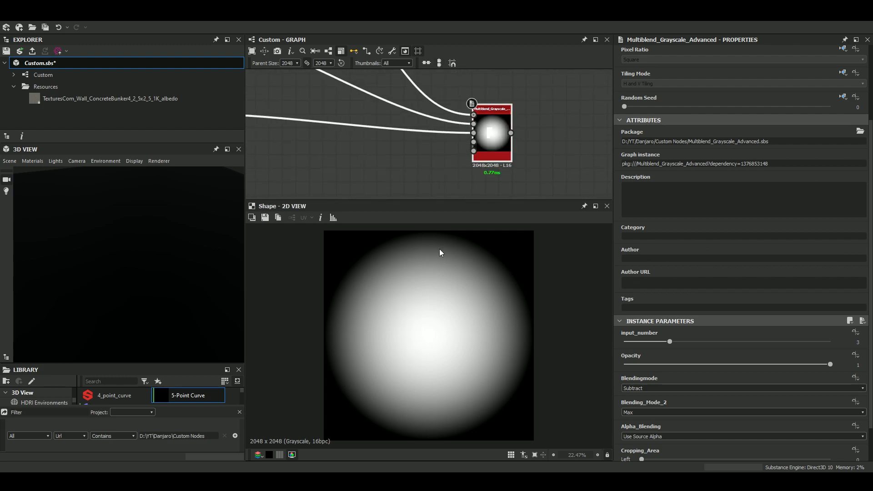
double_click(473, 115)
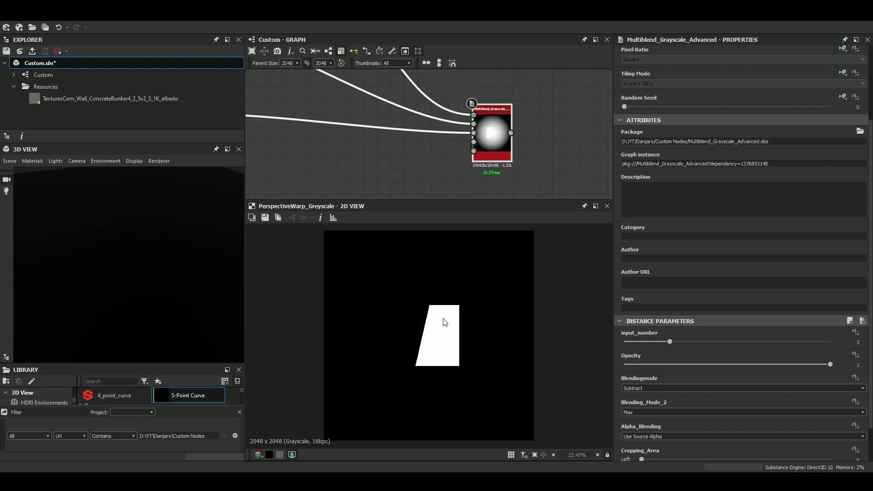
scroll(446, 318, "up", 2)
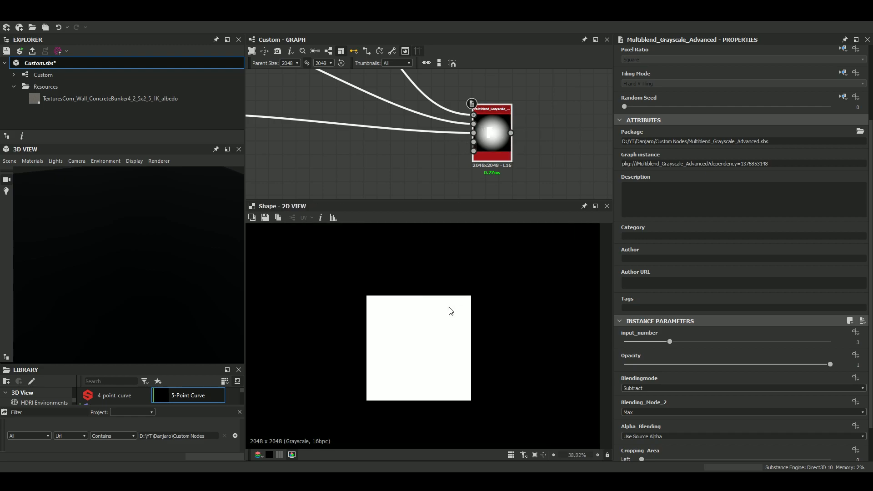
double_click(492, 142)
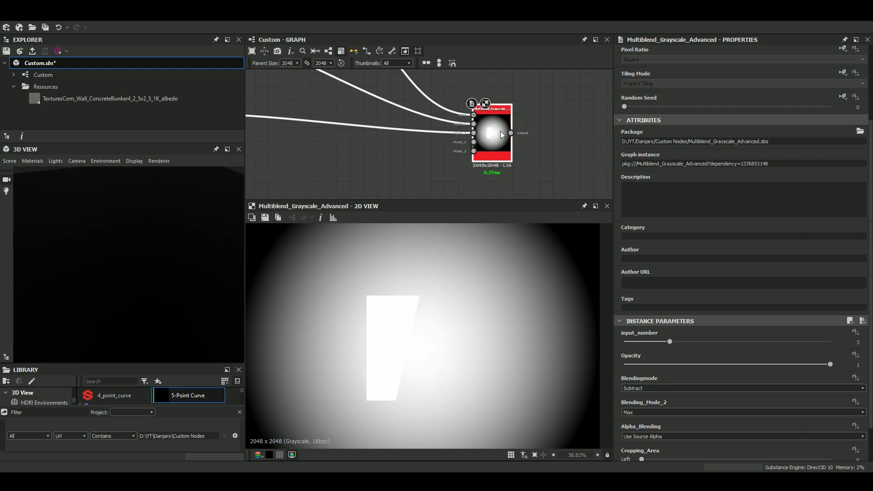
Save the Custom.sbs package.
scroll(495, 130, "down", 4)
middle_click_drag(493, 129, 471, 168)
left_click_drag(441, 93, 460, 98)
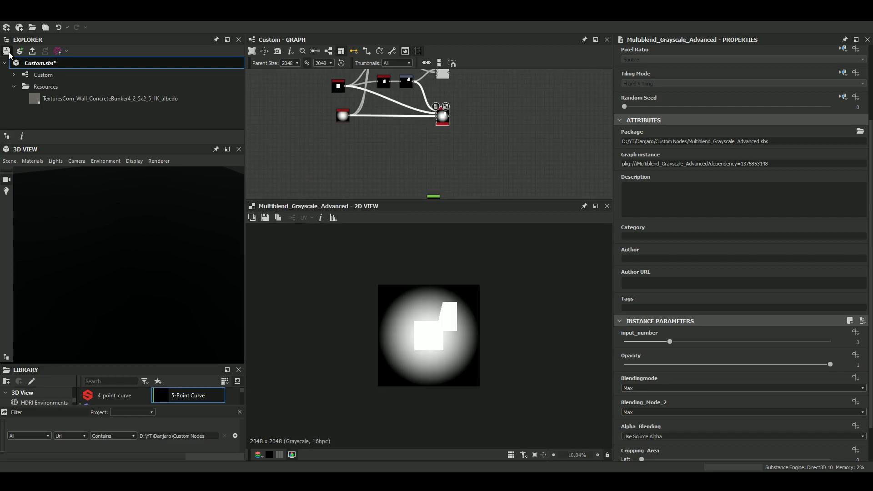
key("ctrl+s")
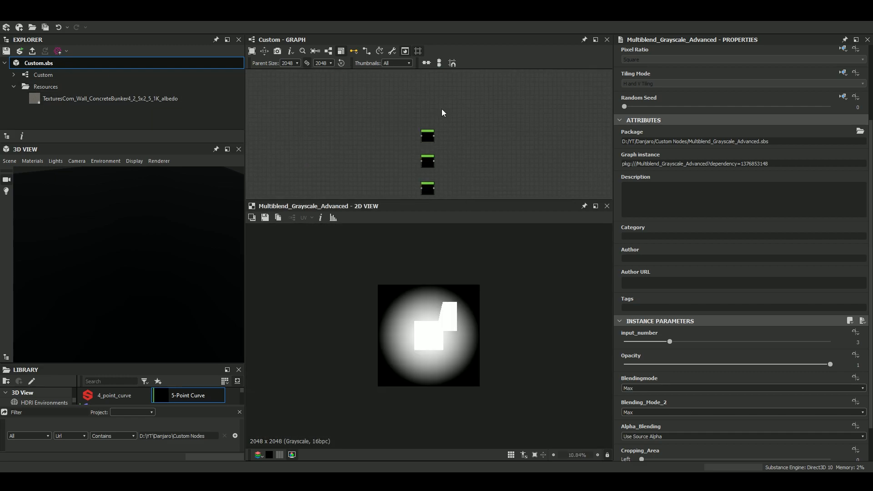
Examine the Dete Clamp node's attributes and instance parameters.
scroll(421, 151, "up", 6)
left_click(428, 149)
mouse_move(429, 148)
left_mouse_down()
mouse_move(481, 144)
mouse_move(438, 138)
left_mouse_up()
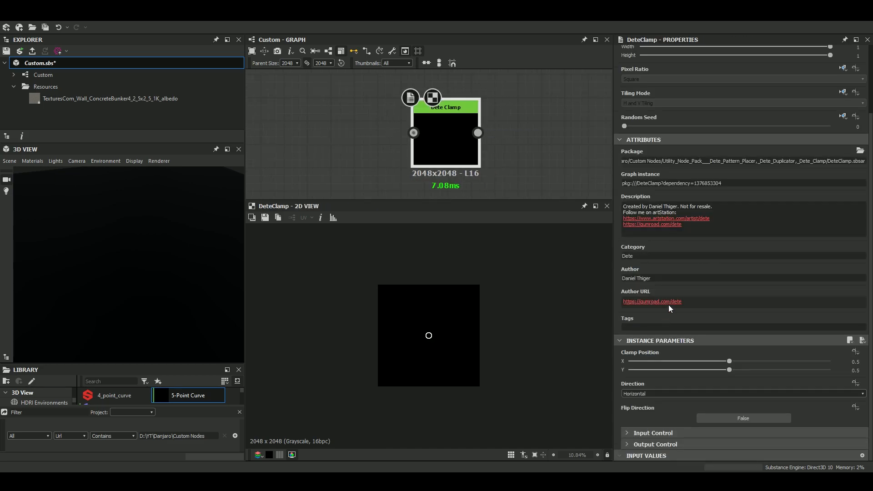
scroll(347, 92, "down", 3)
middle_click_drag(348, 99, 431, 121)
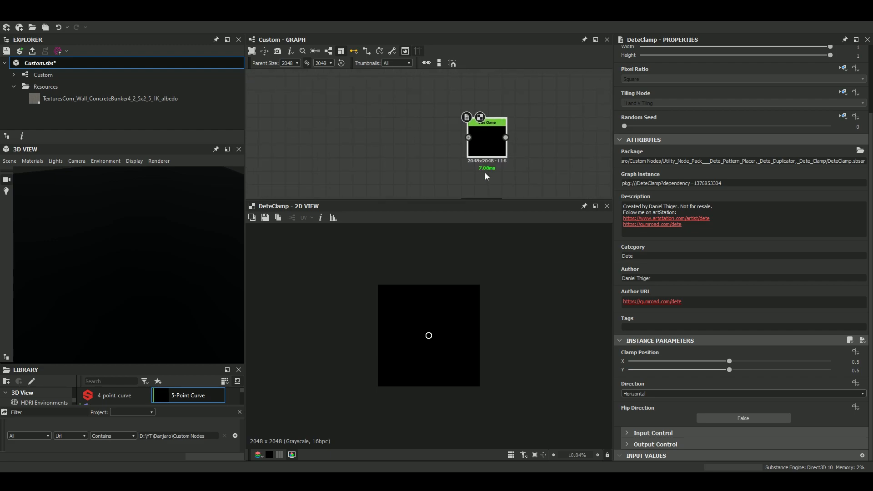
Connect the radial Shape's output to the Dete Clamp node's input.
scroll(485, 152, "up", 1)
left_click_drag(487, 149, 445, 149)
middle_click_drag(338, 129, 386, 157)
scroll(373, 159, "down", 7)
scroll(408, 134, "up", 5)
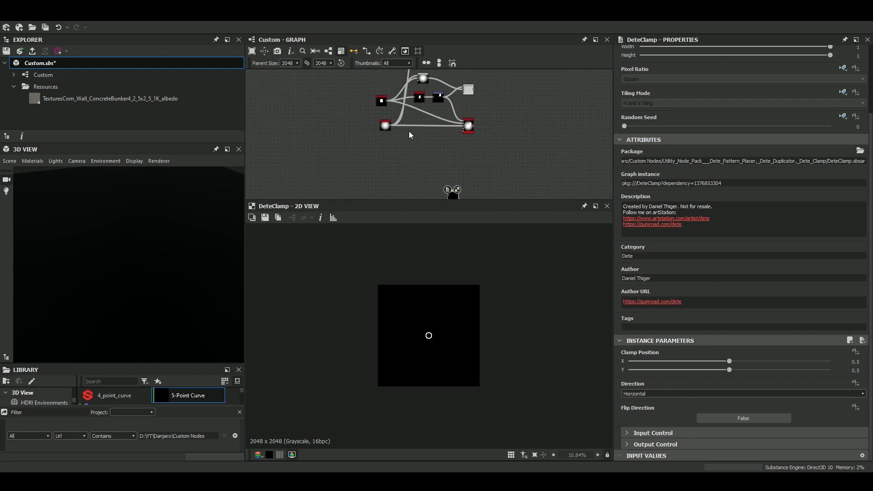
left_click_drag(375, 123, 418, 174)
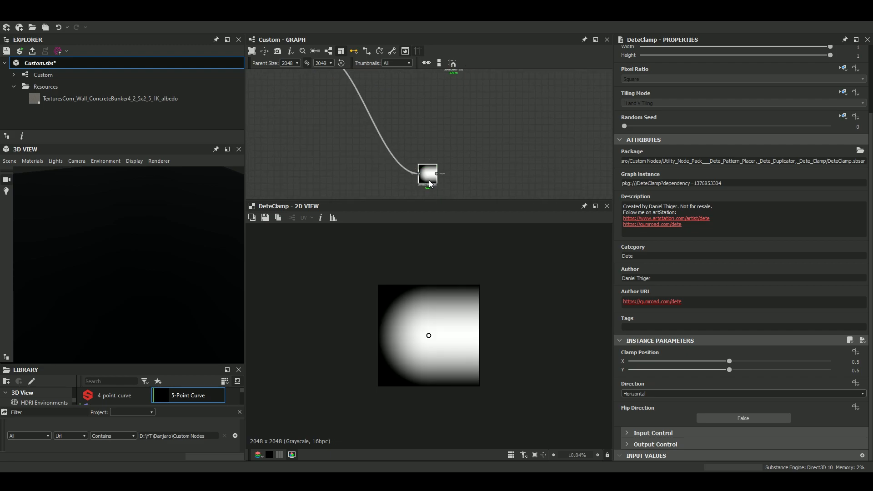
Move the Dete Clamp's Clamp Position to about X 0.22, Y 0.49, and set its Direction to Vertical.
key("f")
left_click_drag(429, 336, 370, 334)
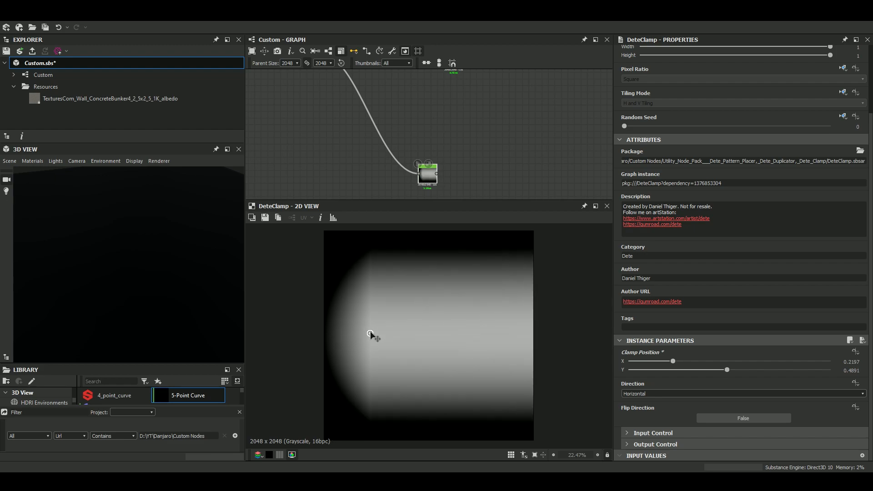
left_click(645, 394)
left_click(643, 400)
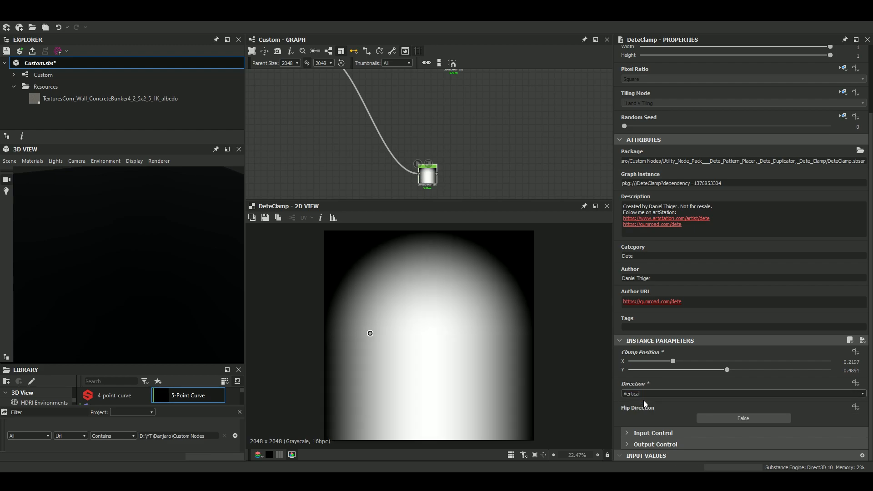
Add a Blend node below the radial Shape node.
middle_click_drag(378, 154, 407, 183)
left_click_drag(334, 101, 306, 172)
middle_click_drag(355, 145, 364, 93)
scroll(477, 181, "up", 3)
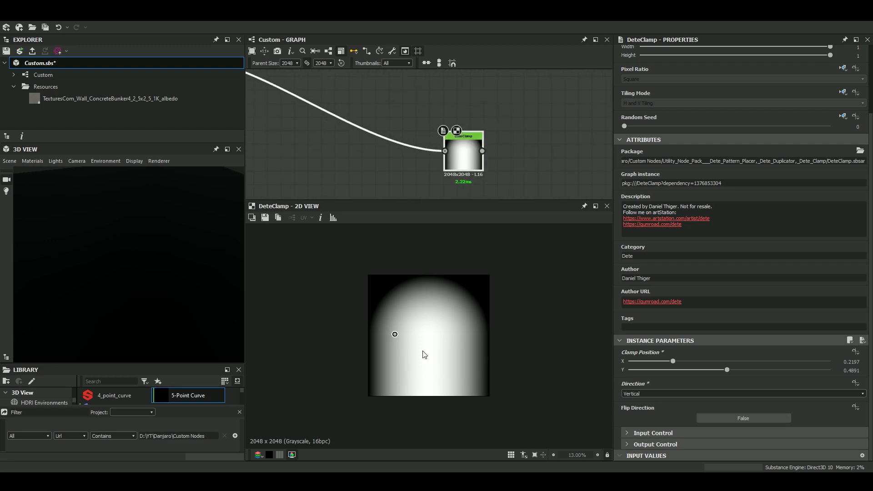
middle_click_drag(343, 140, 465, 191)
left_click(342, 130)
key("space")
type("blend")
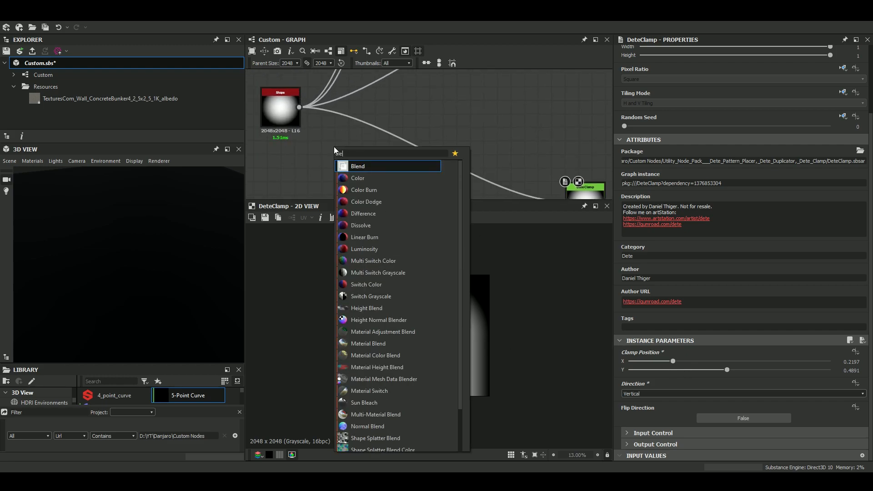
key("Return")
left_click_drag(347, 148, 400, 174)
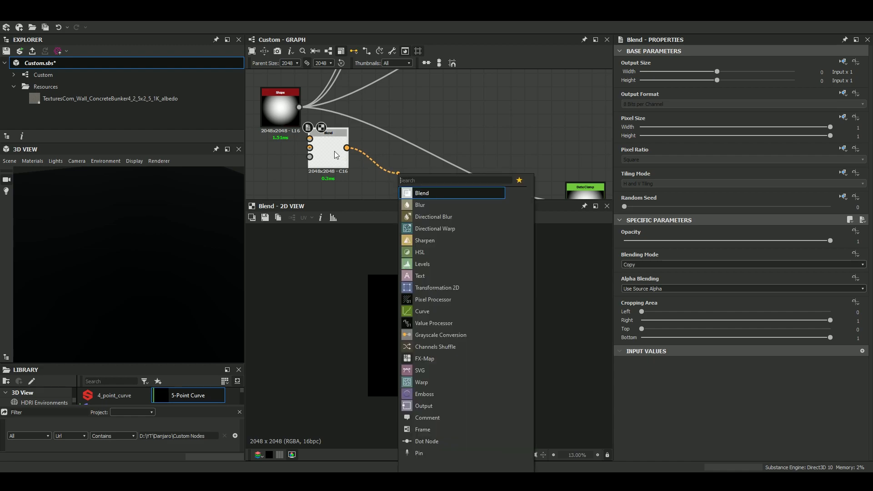
left_click_drag(338, 152, 392, 175)
Set the square Shape node's size to 0.6.
scroll(270, 148, "down", 3)
middle_click_drag(287, 80, 381, 114)
scroll(381, 113, "up", 2)
left_click_drag(390, 108, 328, 162)
middle_click_drag(343, 147, 371, 75)
left_click_drag(358, 94, 301, 144)
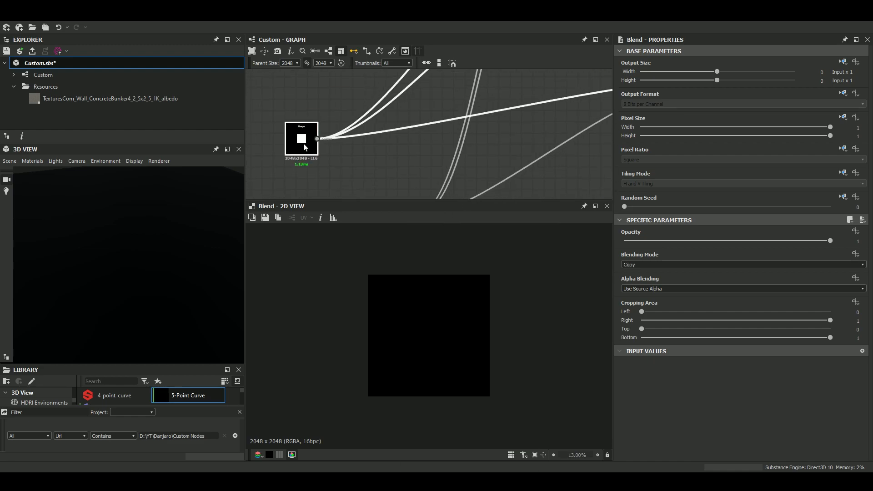
scroll(670, 416, "down", 3)
left_click_drag(733, 383, 730, 383)
double_click(295, 146)
left_click(854, 381)
type("0.6")
key("Return")
Add a Transformation 2D node and connect the square Shape's output to it.
left_click(353, 168)
key("space")
type("tr")
left_click(390, 185)
left_click_drag(316, 139, 332, 161)
Connect the Transformation 2D to the new Blend's foreground and the radial Shape to its background.
left_click_drag(348, 170, 409, 178)
scroll(410, 184, "down", 5)
middle_click_drag(410, 182, 363, 111)
left_click_drag(363, 110, 380, 178)
scroll(371, 123, "up", 5)
middle_click_drag(380, 176, 351, 120)
left_click_drag(351, 120, 410, 163)
left_click_drag(396, 84, 410, 155)
Display the new Blend node's output and set its Blending Mode to Subtract.
double_click(417, 149)
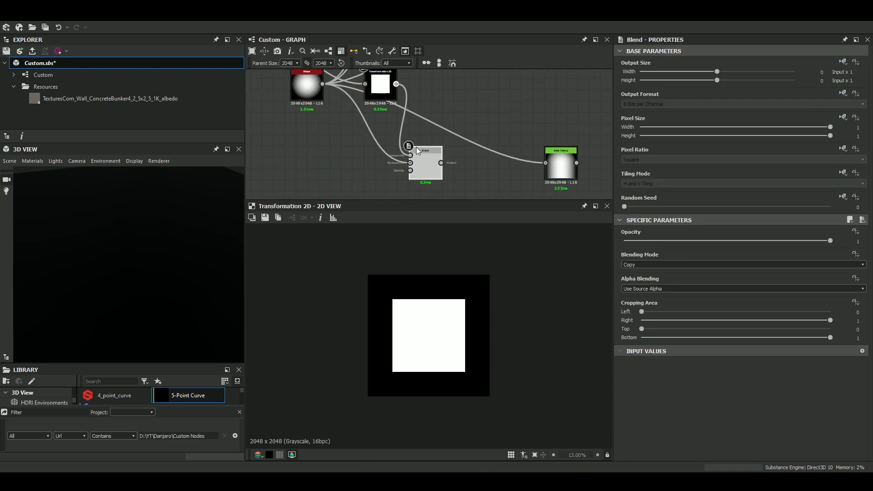
left_click(701, 265)
left_click(666, 283)
Stretch the square by x2 in the Transformation 2D node and set its Offset X to -0.25.
left_click(380, 86)
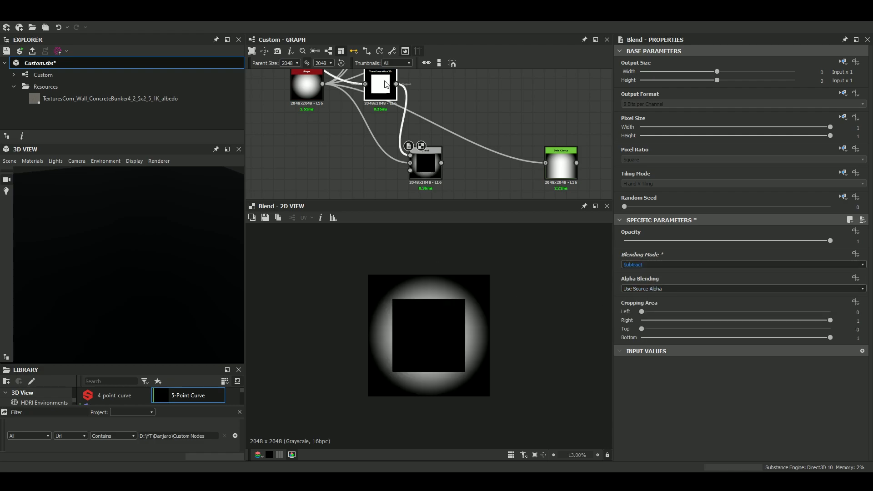
left_click(841, 323)
left_click_drag(459, 318, 526, 321)
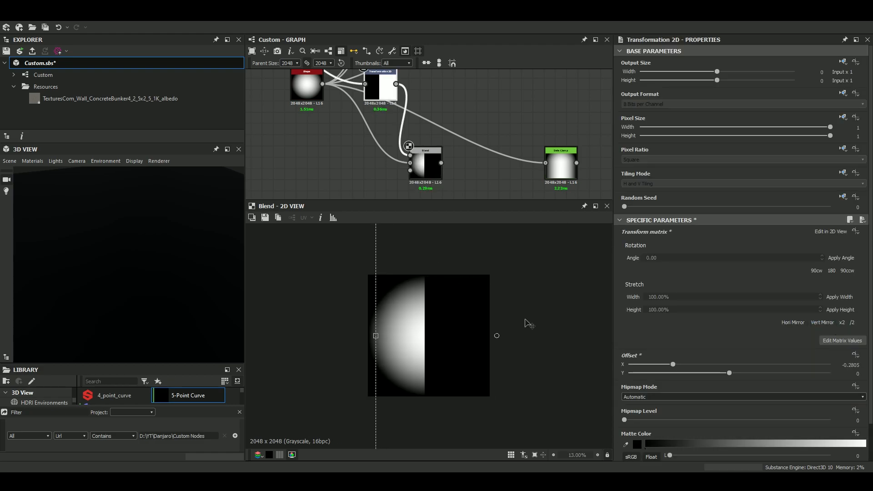
left_click(850, 365)
type("-0.25")
key("Return")
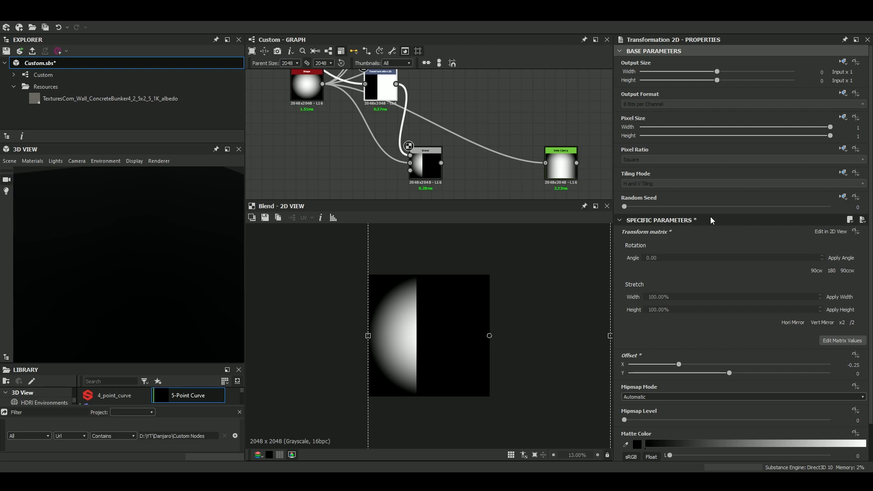
Feed the Subtract Blend's output into the Dete Clamp node and display the clamped output.
left_click_drag(441, 163, 487, 168)
double_click(487, 169)
scroll(700, 419, "down", 3)
Set the Dete Clamp's Direction to Horizontal and its Clamp Position X to about 0.4.
left_click(657, 390)
left_click(648, 400)
mouse_move(673, 362)
left_mouse_down()
mouse_move(739, 367)
mouse_move(675, 368)
mouse_move(730, 367)
mouse_move(680, 364)
mouse_move(709, 368)
left_mouse_up()
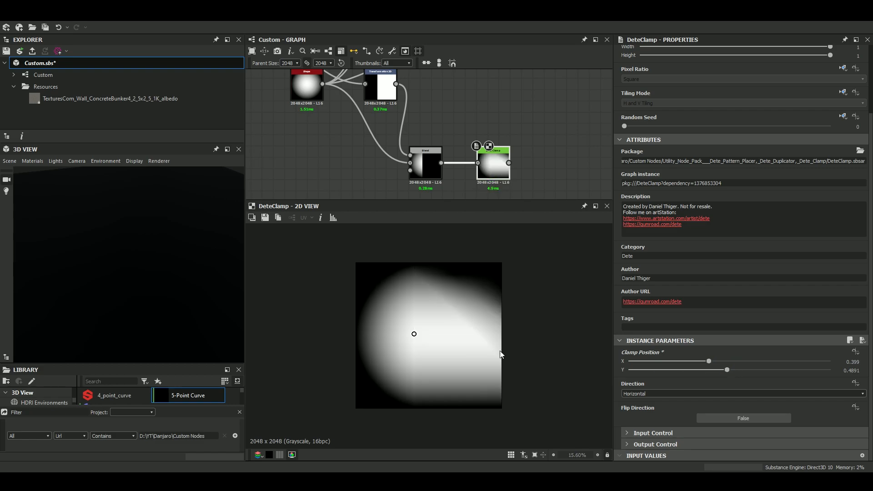
Toggle the Dete Clamp's Flip Direction on and back off, and set its Clamp Position to Y 0.5 and about X 0.19.
left_click(716, 416)
left_click(716, 417)
left_click_drag(727, 369, 767, 374)
double_click(853, 371)
type("0.5")
key("Return")
left_click_drag(708, 361, 667, 383)
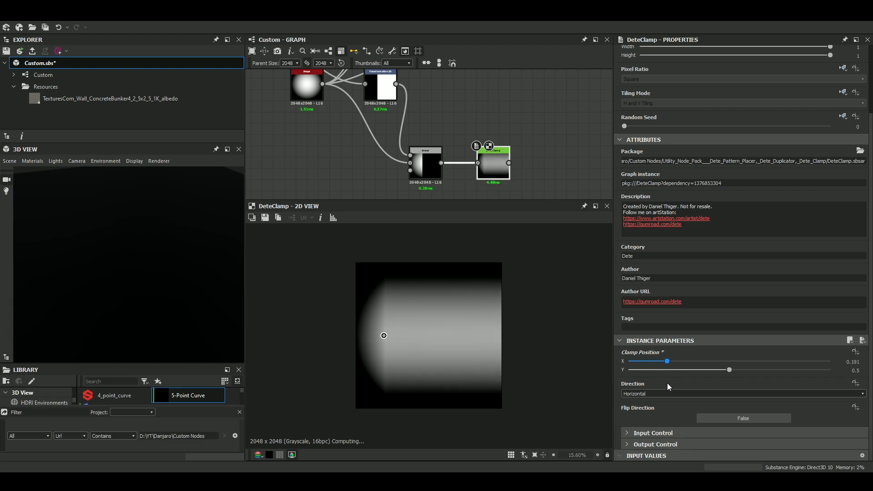
Locate the Dete Duplicator node in the graph and display its output with its parameters.
middle_click_drag(497, 168, 432, 113)
scroll(490, 147, "down", 1)
left_click_drag(507, 172, 432, 199)
middle_click_drag(441, 176, 451, 101)
scroll(448, 116, "up", 6)
double_click(438, 97)
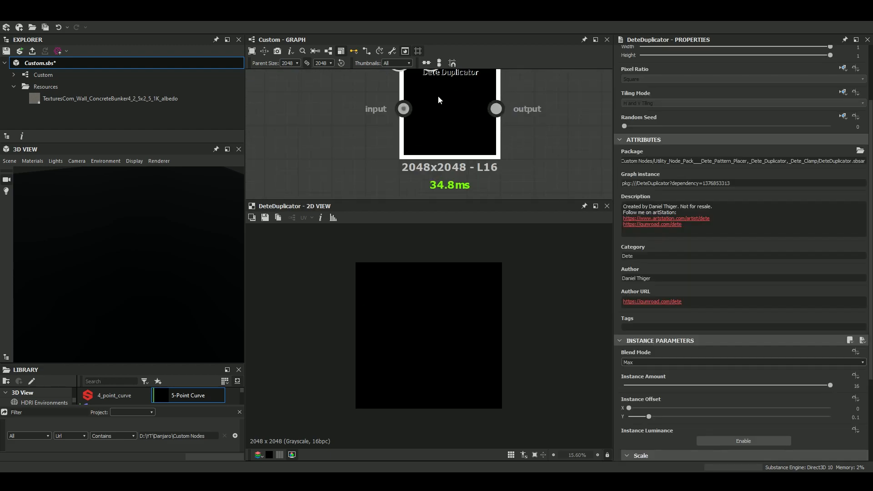
Feed the radial Shape's output into the Dete Duplicator's input.
scroll(438, 96, "down", 4)
scroll(525, 130, "down", 3)
left_click_drag(538, 134, 482, 172)
scroll(464, 136, "down", 2)
middle_click_drag(464, 136, 493, 216)
scroll(457, 136, "up", 1)
left_click_drag(406, 106, 377, 151)
middle_click_drag(377, 152, 402, 192)
left_click_drag(372, 103, 392, 164)
middle_click_drag(392, 164, 393, 123)
left_click_drag(382, 126, 400, 157)
left_click_drag(304, 123, 465, 140)
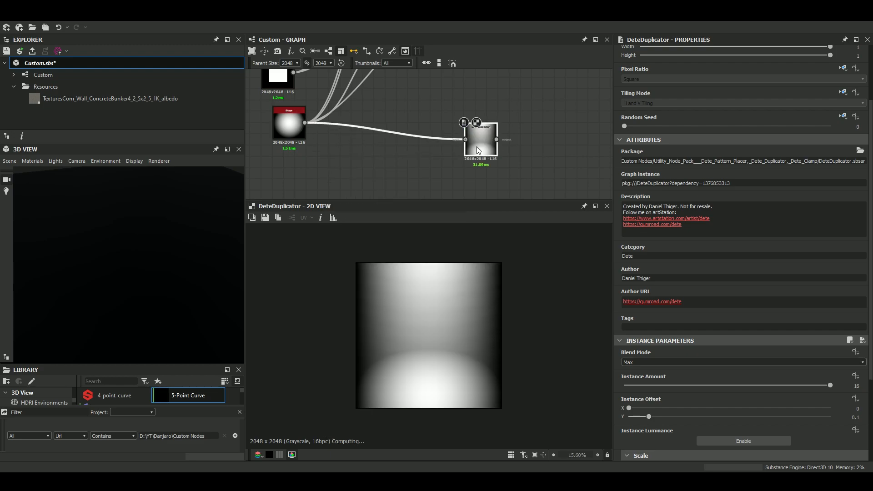
Set the Dete Duplicator's Instance Amount to 2.
scroll(754, 382, "down", 1)
left_click_drag(749, 339, 857, 354)
double_click(857, 340)
key("Return")
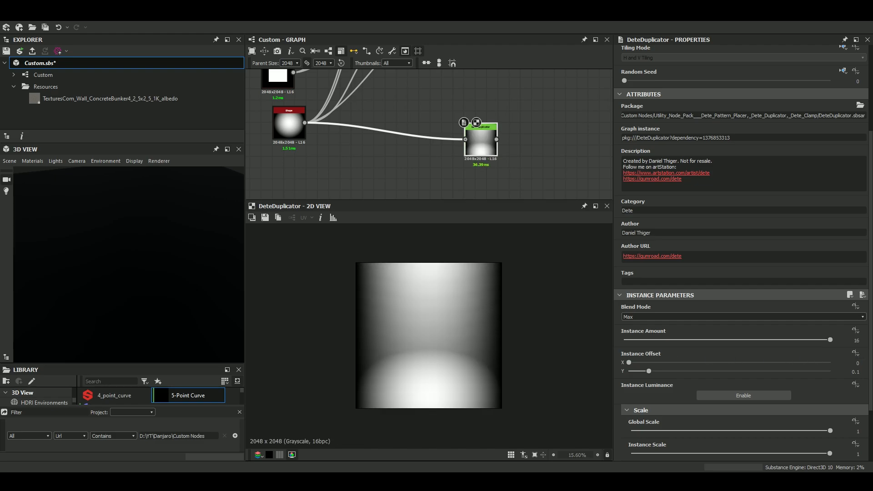
scroll(436, 301, "down", 1)
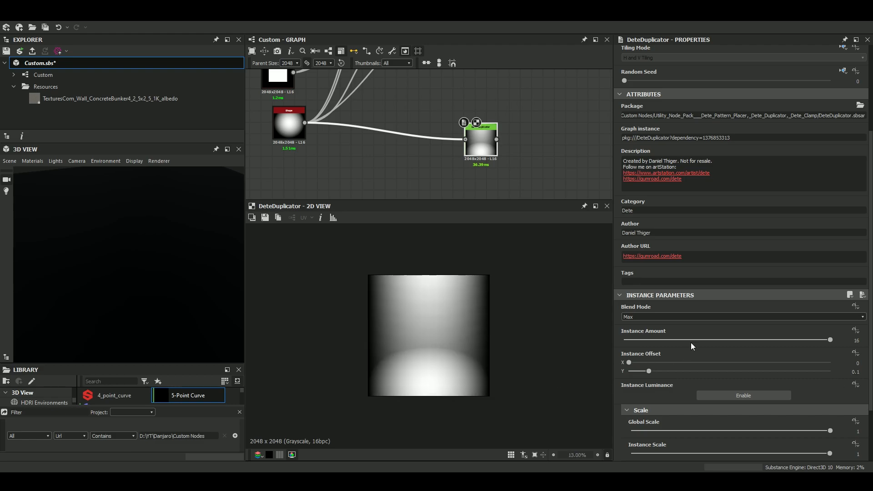
double_click(857, 340)
key("Return")
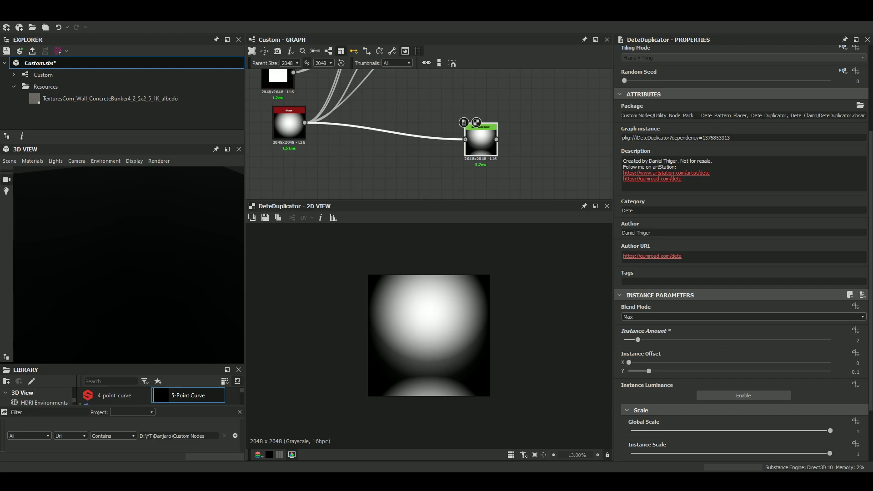
Set the Dete Duplicator's Instance Offset to X 0.18 and Y 0.34, and toggle its Instance Luminance, ending in its original state.
scroll(689, 408, "down", 2)
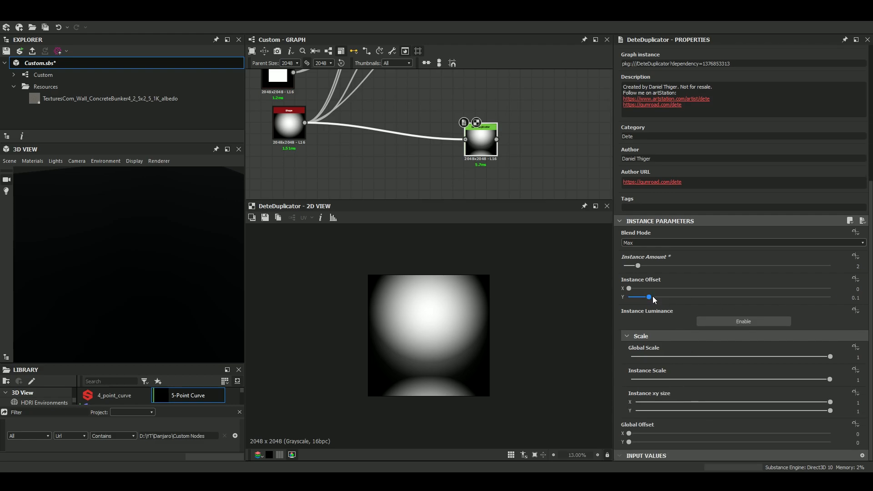
left_click_drag(636, 287, 696, 299)
left_click(727, 322)
left_click(727, 323)
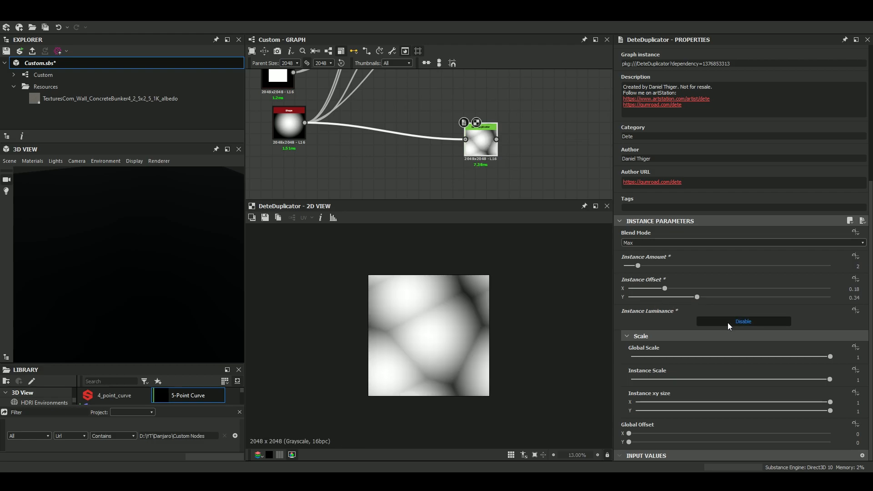
left_click(727, 322)
left_click(728, 323)
Set the Dete Duplicator's Global Scale to 0.12, and try out Instance xy size and Instance Scale, returning both to 1.
left_click_drag(720, 356, 638, 362)
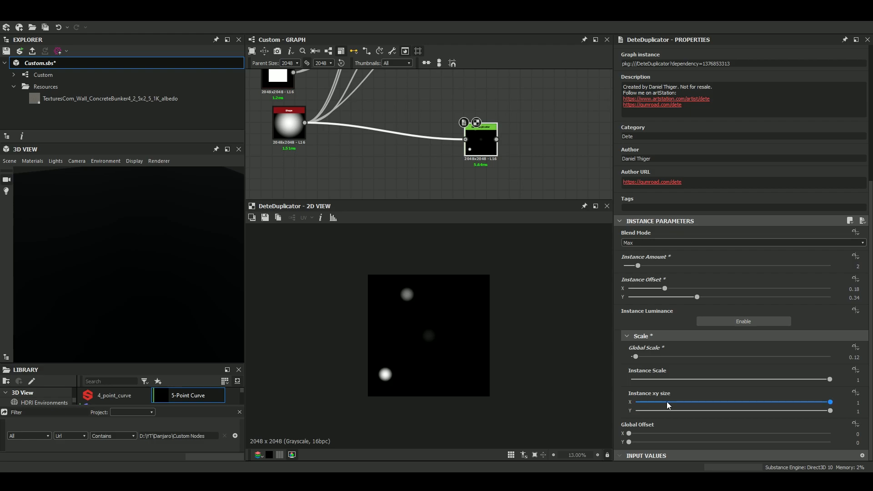
left_click_drag(716, 404, 844, 397)
left_click_drag(773, 381, 848, 388)
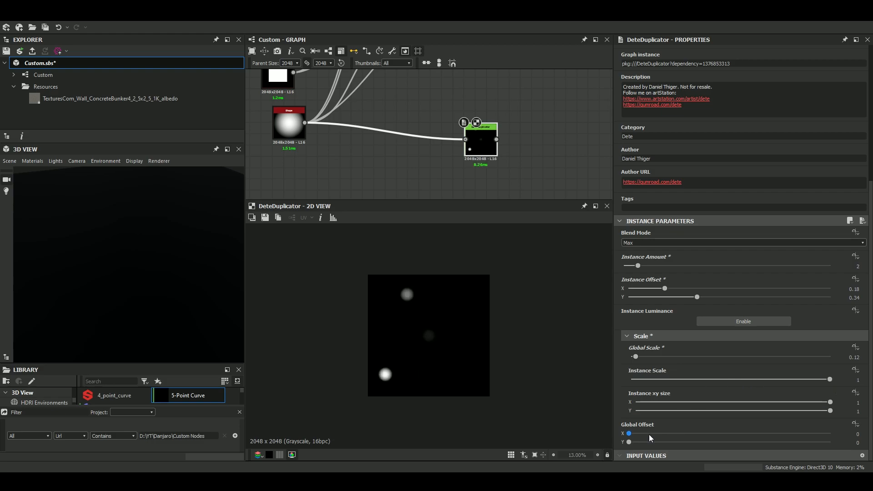
Set the Dete Duplicator's Blend Mode to Add, and try shifting its Global Offset before returning it to 0.
left_click(648, 245)
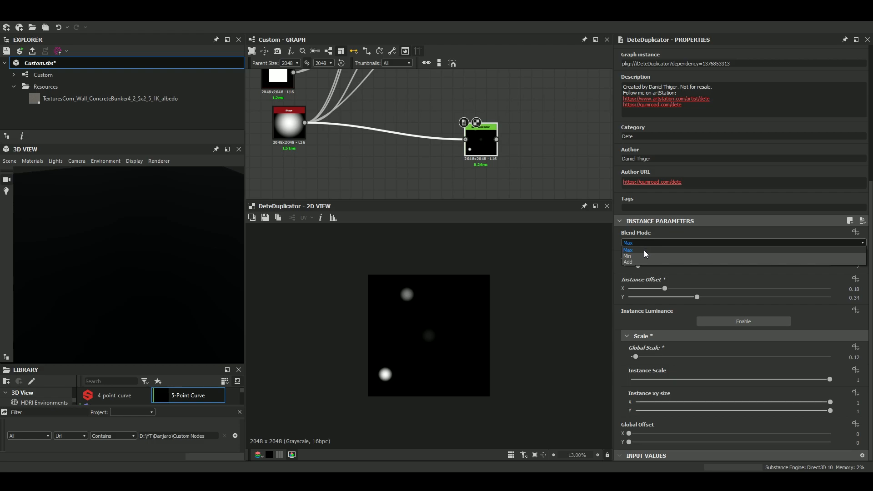
left_click(638, 262)
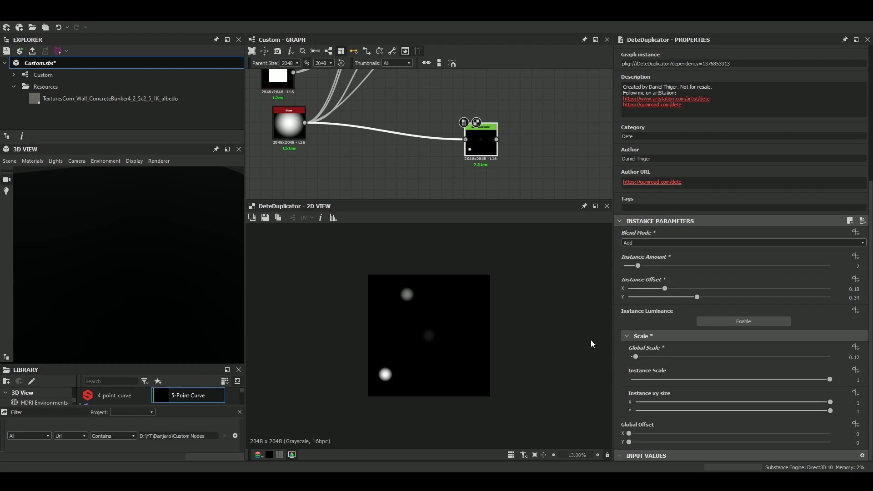
left_click_drag(646, 437, 600, 439)
scroll(430, 303, "up", 4)
scroll(432, 310, "down", 3)
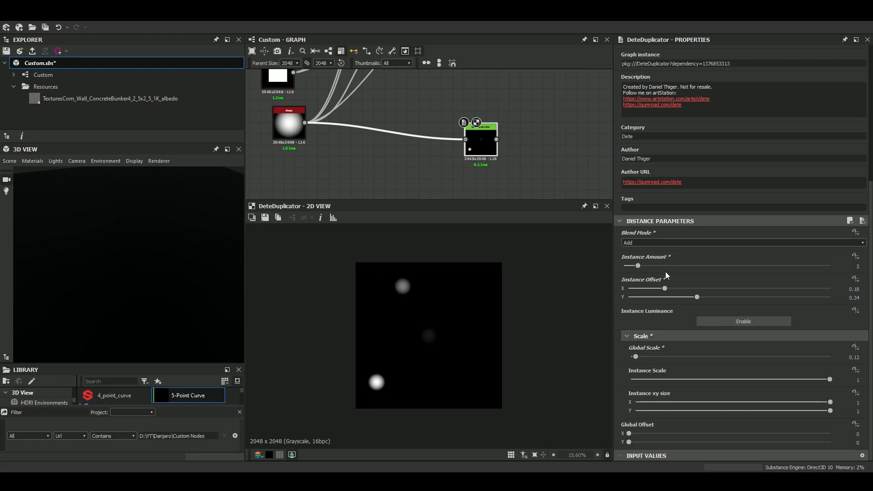
Switch the Dete Duplicator's Instance Luminance so all copies are equally bright, and raise its Instance Amount to 5.
scroll(686, 279, "up", 2)
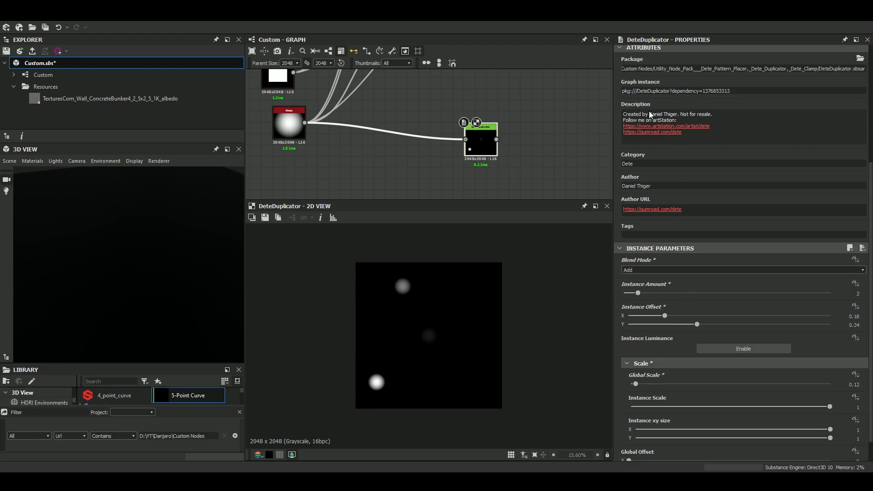
scroll(676, 118, "up", 2)
scroll(694, 265, "down", 4)
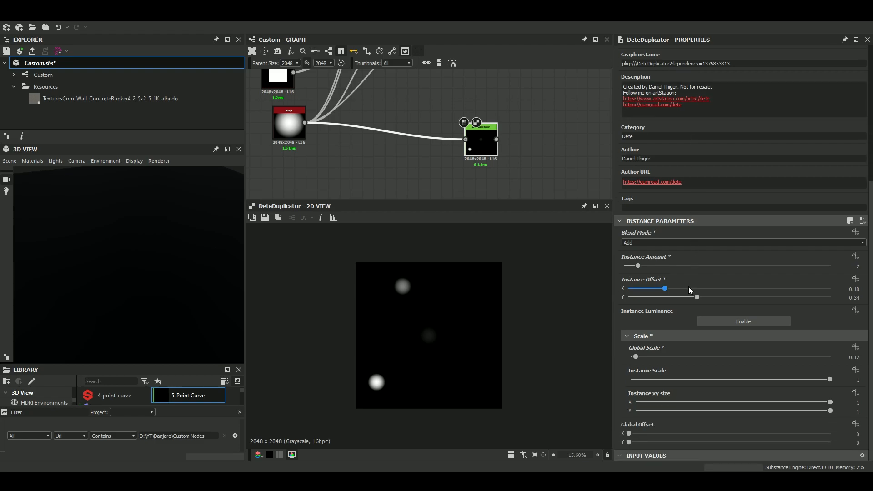
left_click(725, 322)
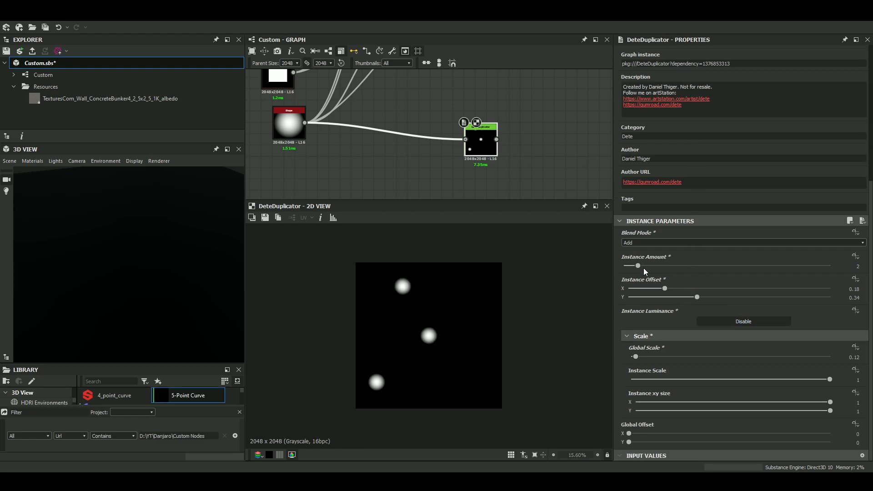
left_click_drag(642, 264, 673, 272)
scroll(457, 349, "down", 3)
scroll(457, 349, "up", 1)
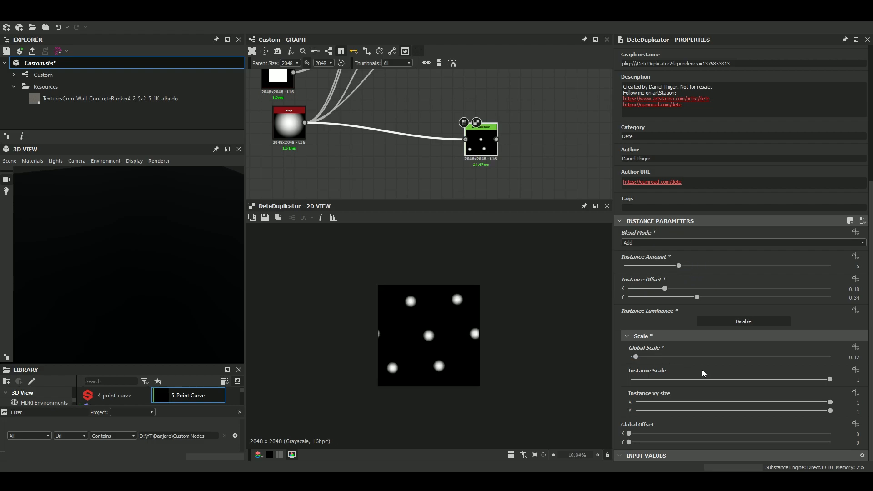
Set the Dete Duplicator's Instance Scale to 0.73 and its Instance Amount to 15.
left_click_drag(736, 401, 776, 384)
key("ctrl+z")
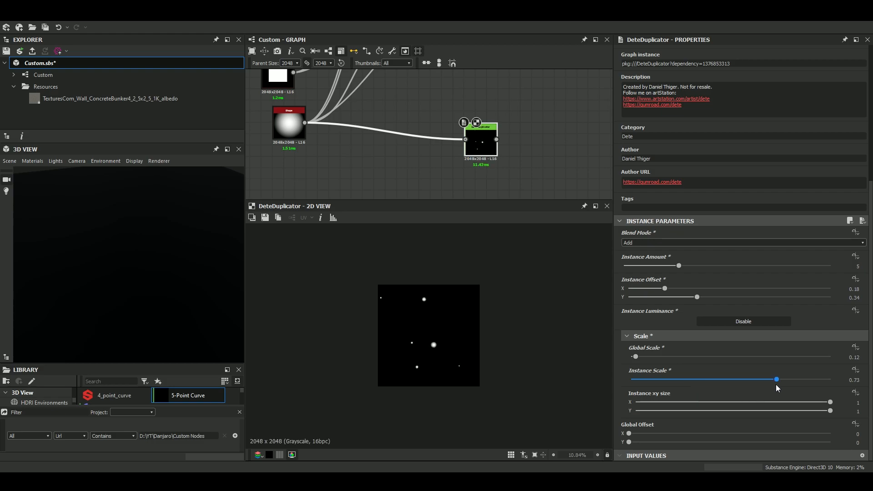
scroll(476, 373, "up", 1)
scroll(476, 373, "up", 5)
scroll(424, 312, "down", 5)
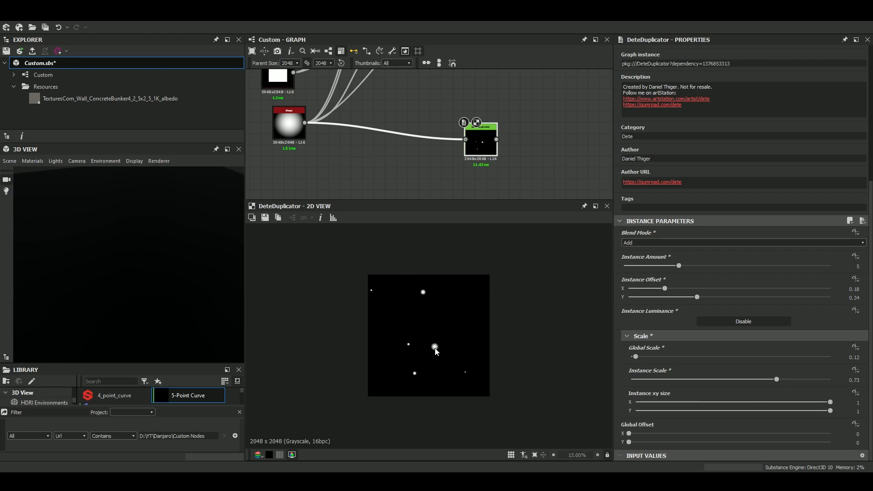
left_click_drag(673, 264, 814, 290)
scroll(456, 381, "up", 5)
scroll(457, 339, "down", 2)
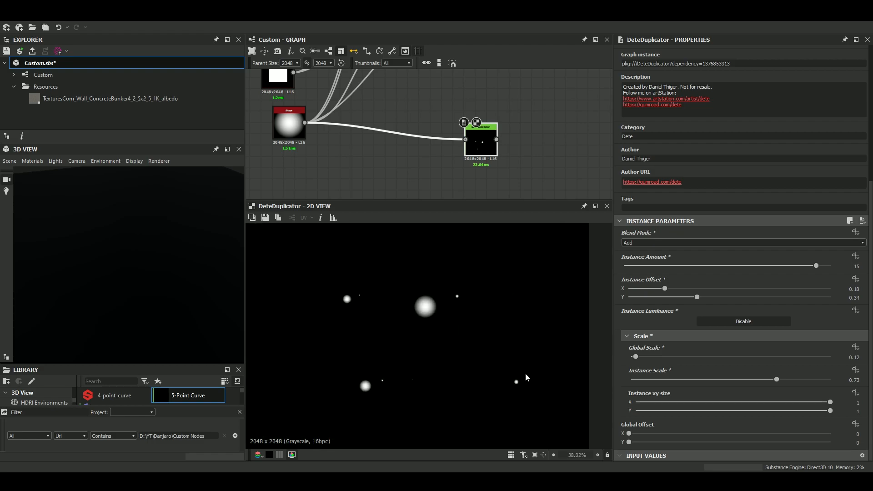
Set the Dete Duplicator's Instance Offset to X 0.98 and Y 1, and examine the shrinking copies up close.
left_click_drag(665, 289, 827, 290)
mouse_move(830, 288)
left_mouse_down()
mouse_move(792, 289)
mouse_move(827, 291)
left_mouse_up()
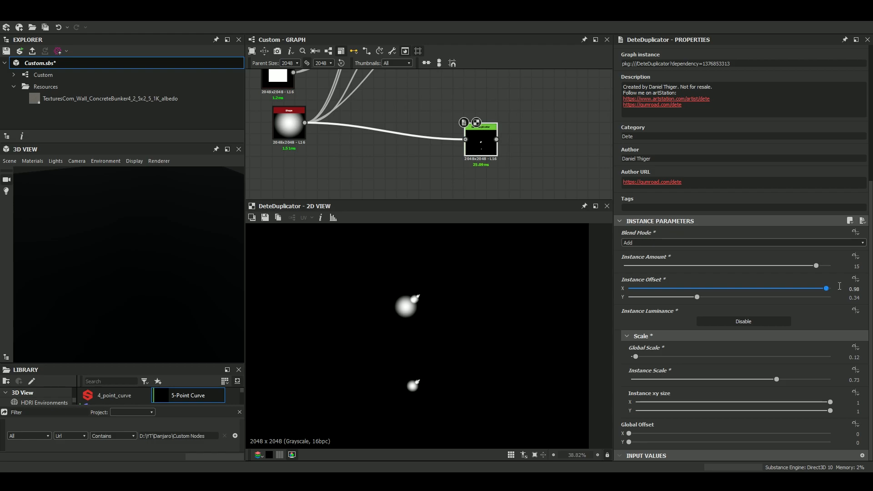
scroll(465, 301, "up", 10)
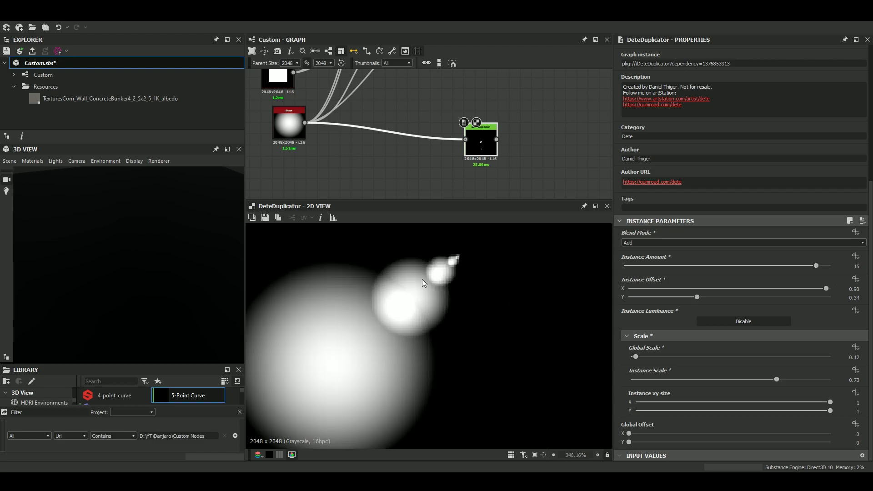
left_click_drag(694, 296, 830, 297)
scroll(478, 307, "down", 12)
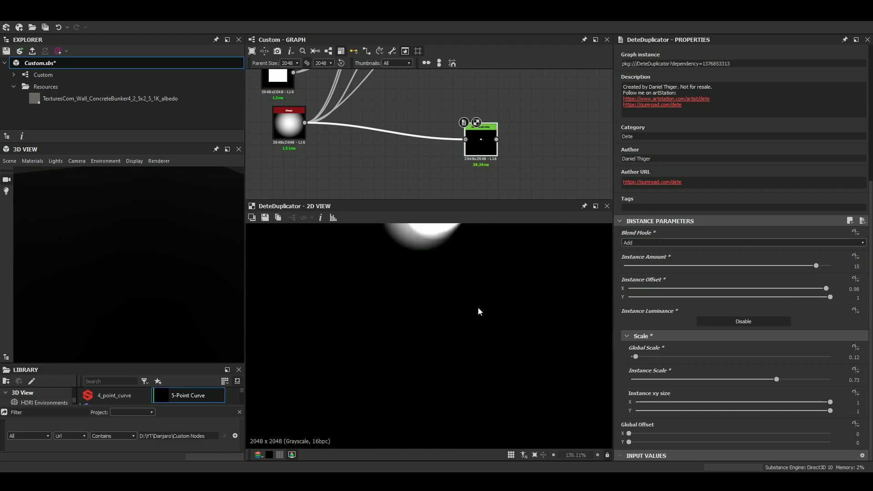
key("f")
scroll(470, 283, "up", 5)
middle_click_drag(394, 354, 442, 276)
scroll(410, 334, "up", 6)
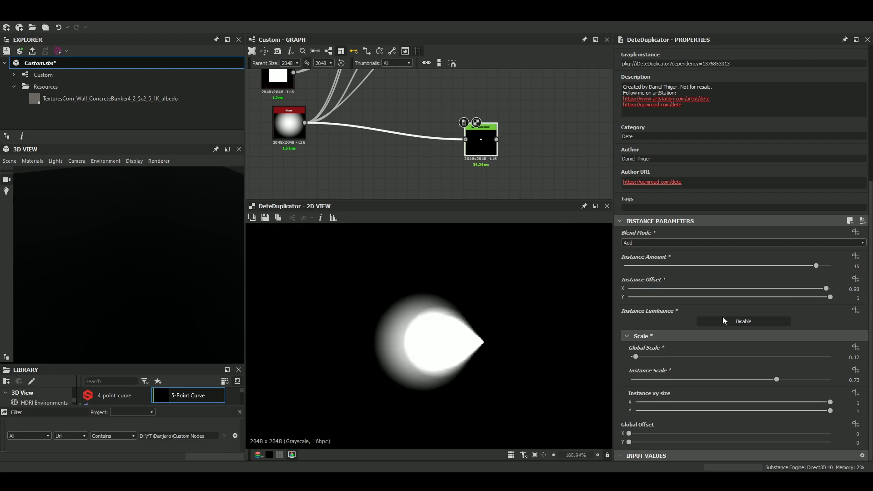
Raise the Dete Duplicator's Instance Offset X to 1.
left_click_drag(827, 289, 854, 290)
scroll(525, 304, "down", 5)
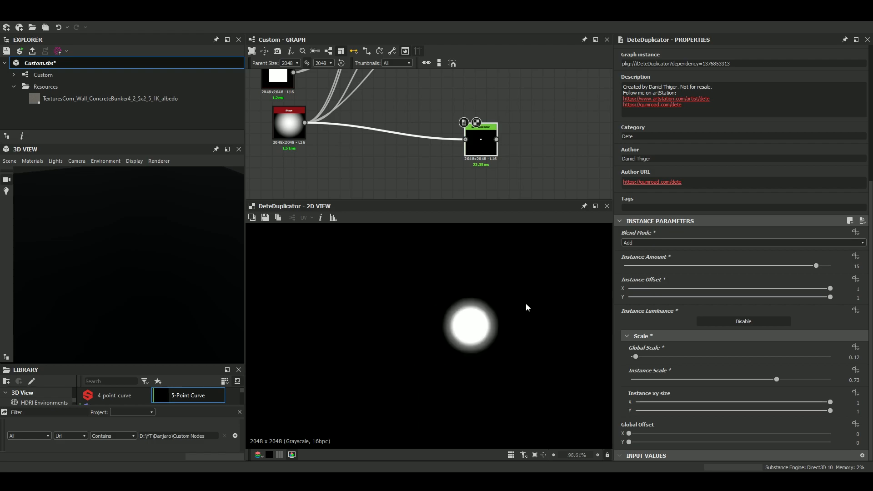
scroll(473, 145, "down", 3)
Locate the Dete Pattern Placer node below the Dete Duplicator and display its output with its parameters.
scroll(467, 141, "up", 8)
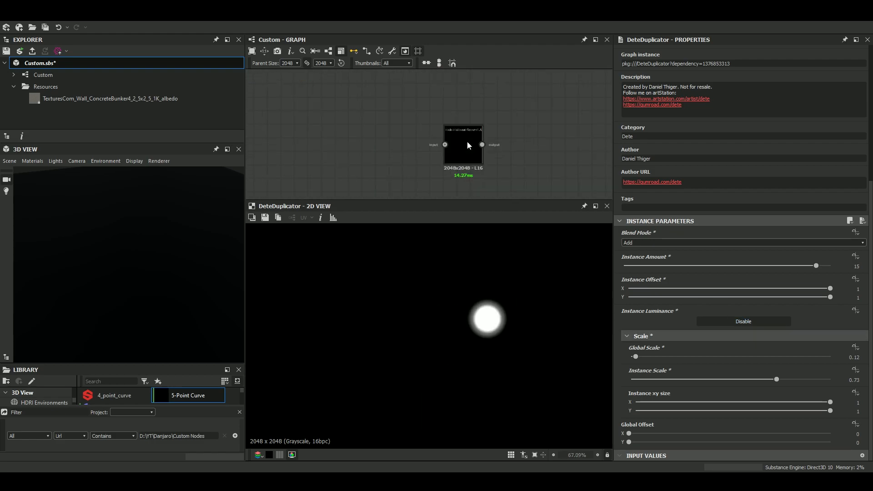
left_click(467, 146)
scroll(468, 142, "down", 5)
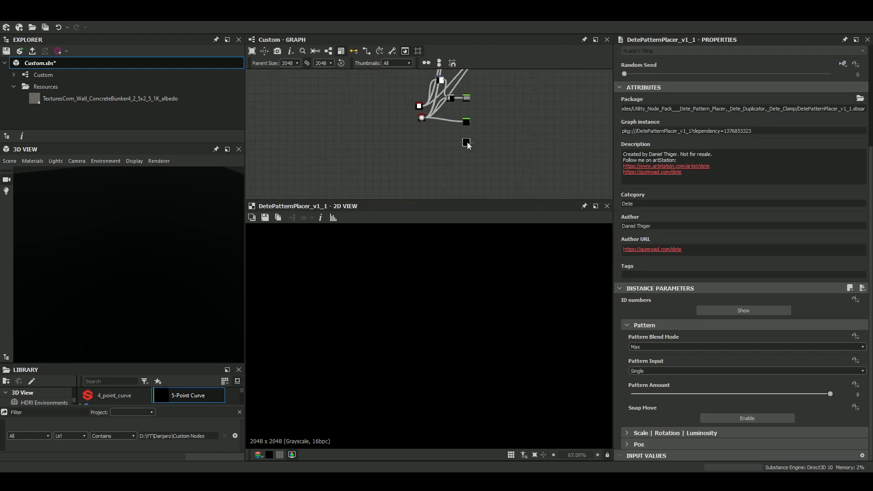
middle_click_drag(475, 106, 459, 116)
scroll(453, 141, "up", 6)
scroll(444, 169, "up", 2)
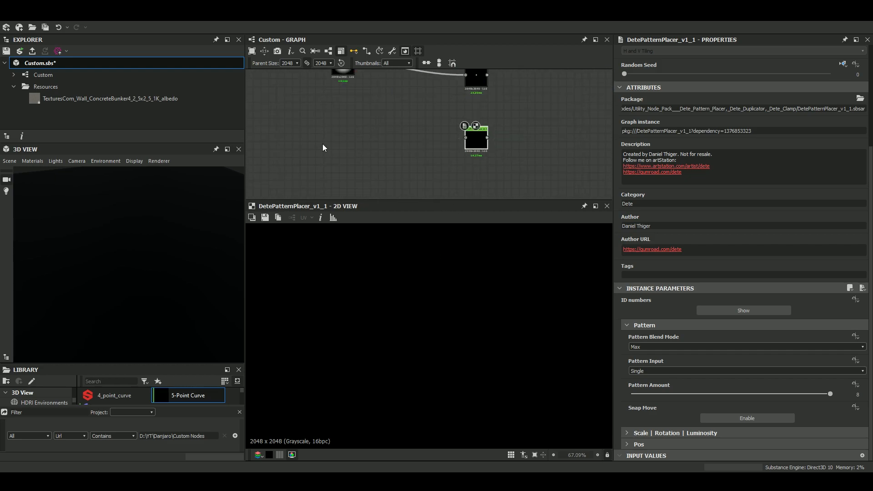
middle_click_drag(356, 101, 353, 141)
left_click_drag(337, 114, 328, 144)
scroll(478, 168, "up", 5)
left_click(462, 194)
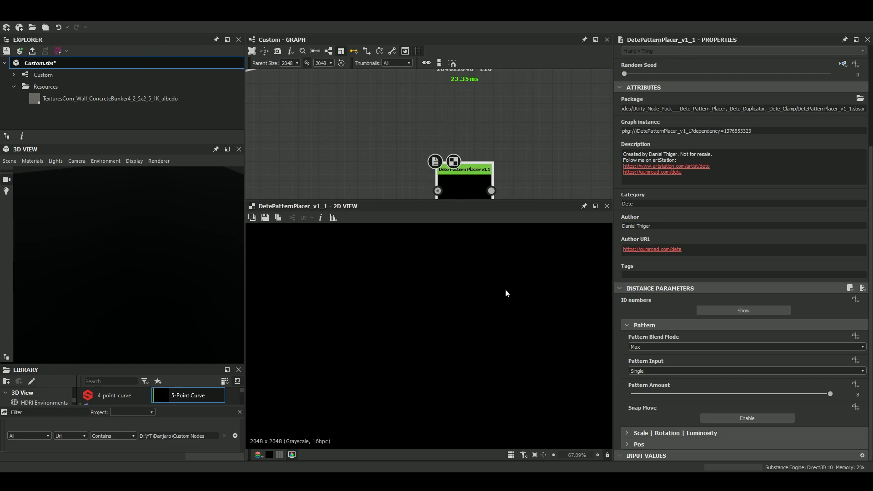
Feed the radial Shape's output into the Dete Pattern Placer and fit the result in the 2D view.
scroll(505, 288, "down", 5)
scroll(505, 294, "down", 3)
middle_click_drag(419, 170, 499, 163)
scroll(450, 166, "up", 1)
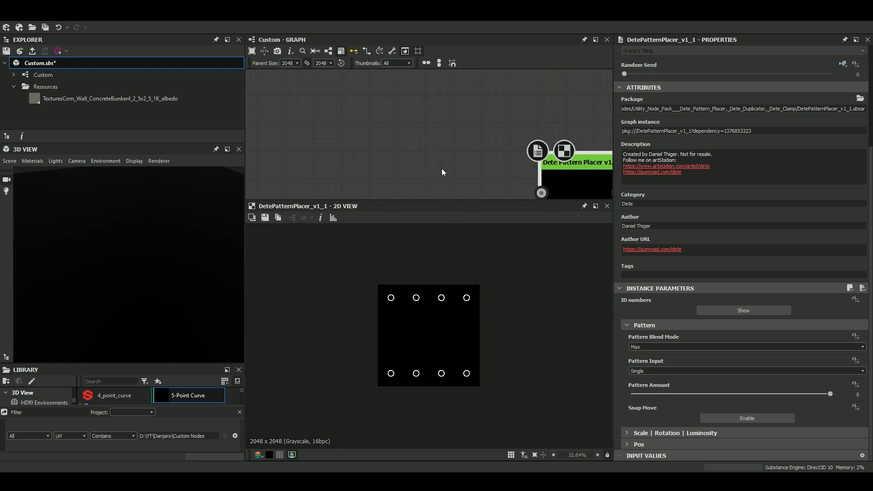
scroll(420, 170, "down", 3)
left_click_drag(302, 117, 482, 179)
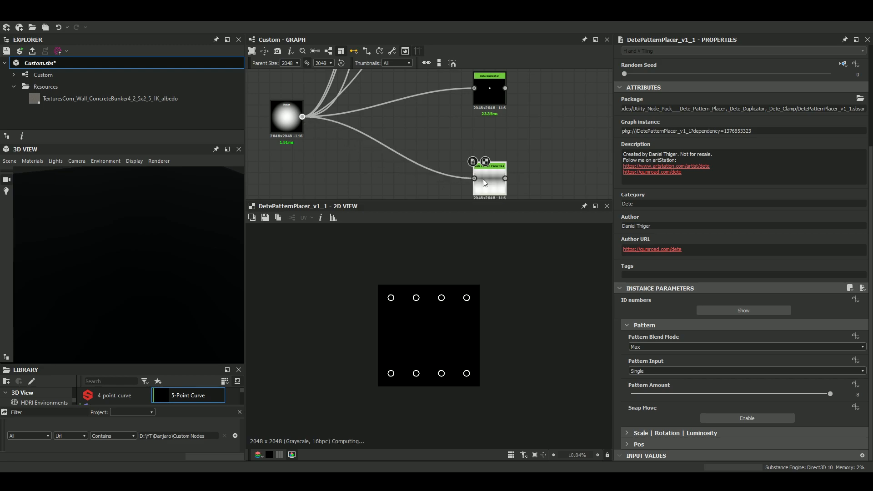
key("f")
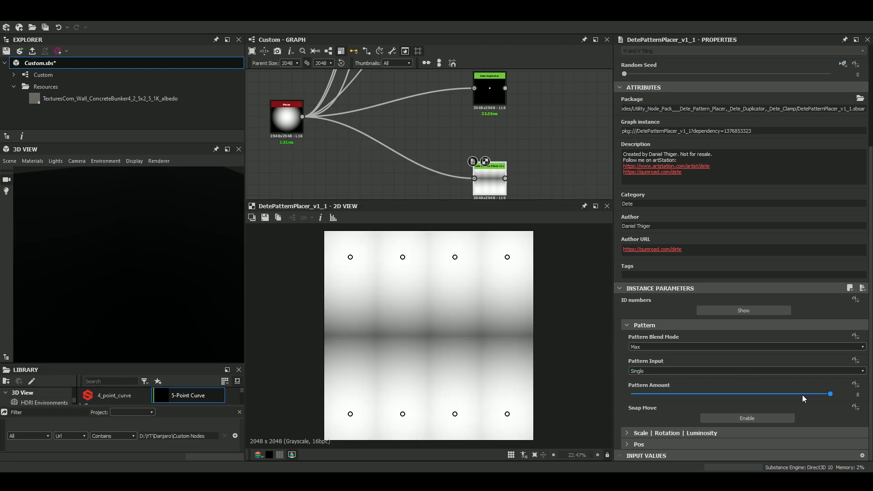
Set the Dete Pattern Placer's Pattern Amount to 3, and show its ID numbers briefly before hiding them again.
left_click(697, 395)
left_click(849, 394)
double_click(848, 394)
key("Return")
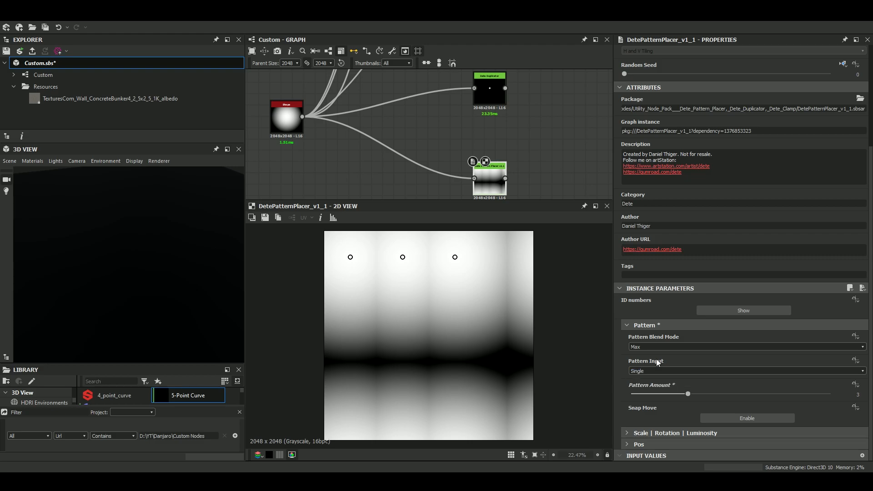
left_click(736, 313)
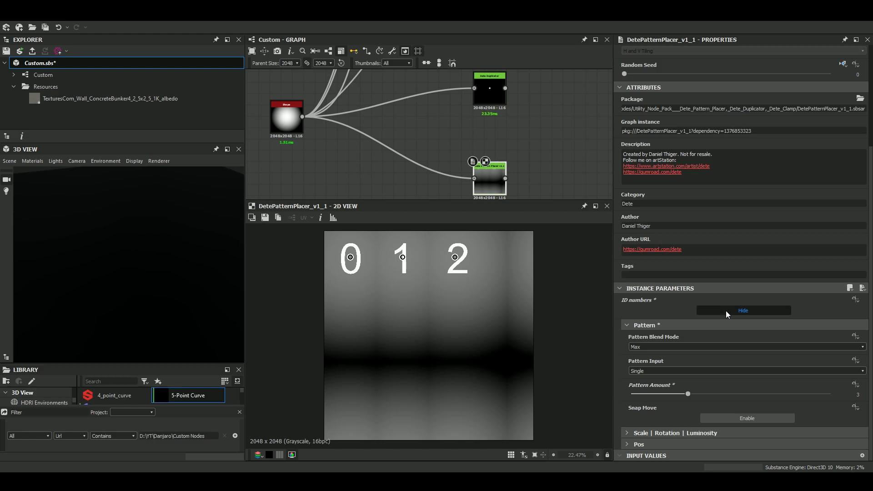
left_click(725, 310)
Expand the Dete Pattern Placer's Scale, Rotation and Luminosity settings and set Global Scale to 0.28.
left_click(627, 433)
scroll(626, 433, "down", 1)
left_click_drag(830, 408, 671, 408)
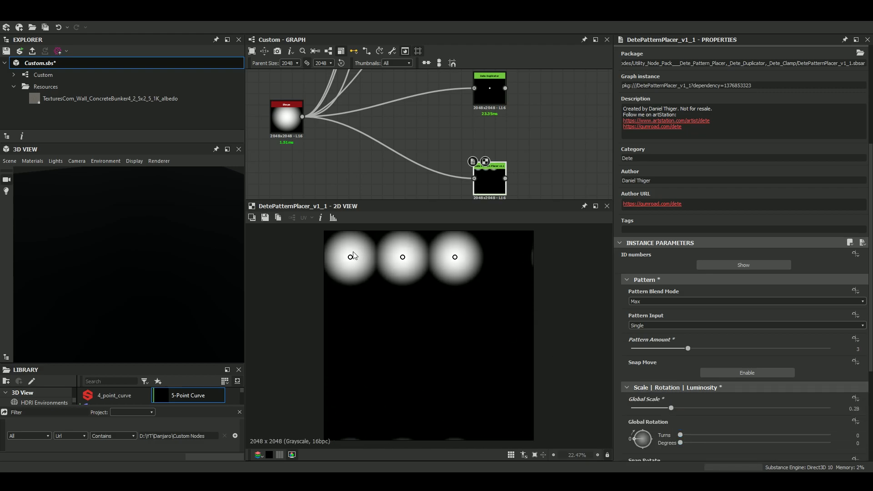
Spread the three pattern points apart along a gentle downward diagonal in the 2D view, and set Global Scale to 0.15.
mouse_move(350, 257)
left_mouse_down()
mouse_move(350, 268)
mouse_move(354, 260)
left_mouse_up()
scroll(354, 260, "down", 5)
scroll(408, 294, "up", 4)
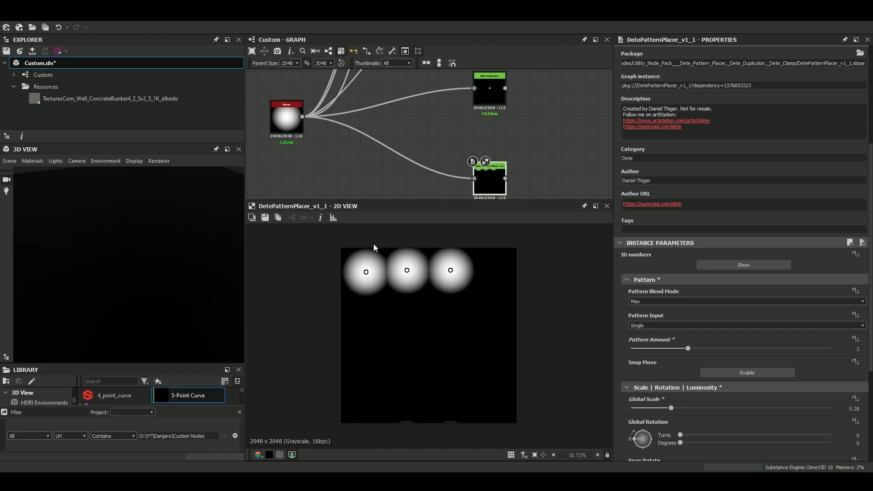
left_click_drag(407, 272, 414, 304)
left_click_drag(450, 272, 478, 287)
left_click_drag(420, 294, 425, 270)
left_click_drag(667, 407, 642, 414)
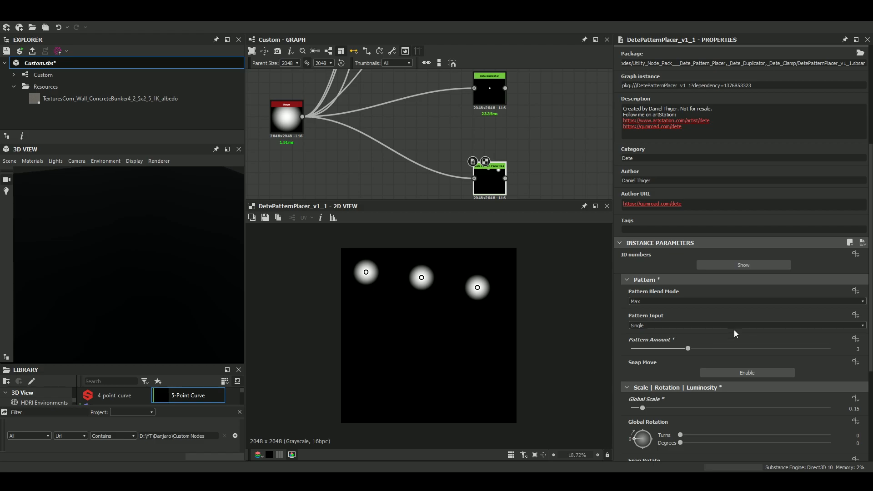
Set the Dete Pattern Placer's Pattern Amount to 6, lower the fourth point along the canvas's right side, and show the ID numbers.
double_click(845, 350)
type("6")
key("Return")
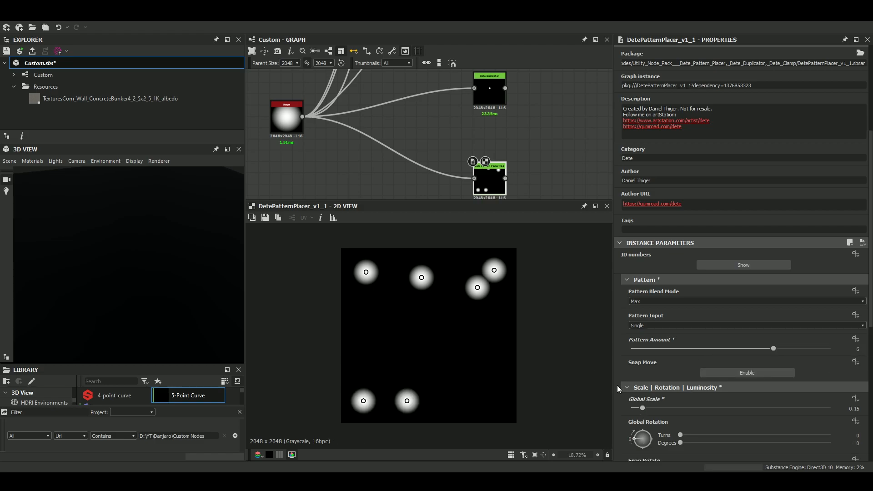
left_click_drag(494, 271, 496, 356)
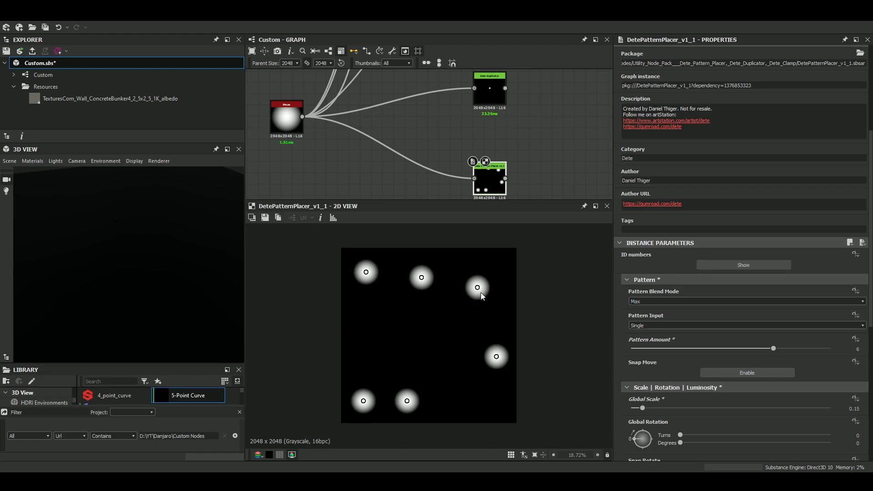
left_click(728, 265)
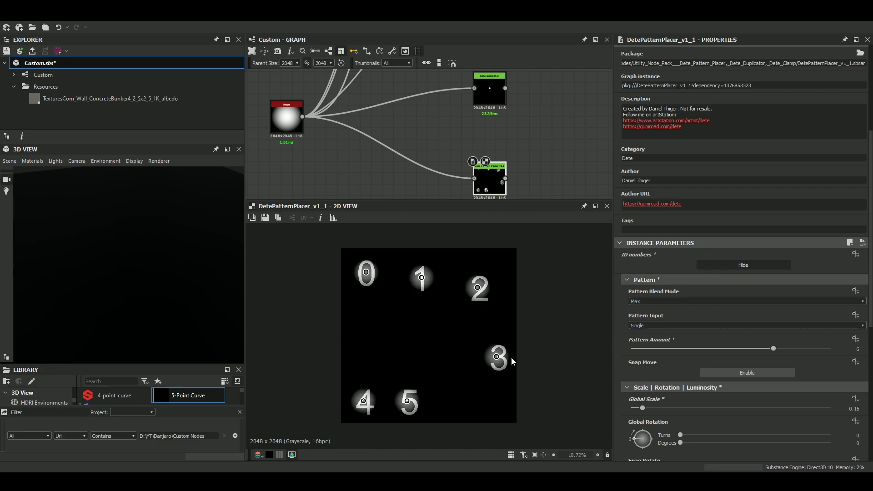
Arrange the six pattern points into two rows, with 0, 1 and 2 along the top and 3, 4 and 5 along the bottom.
left_click_drag(498, 358, 490, 404)
left_click_drag(421, 403, 430, 400)
left_click_drag(385, 377, 362, 405)
left_click_drag(421, 274, 421, 270)
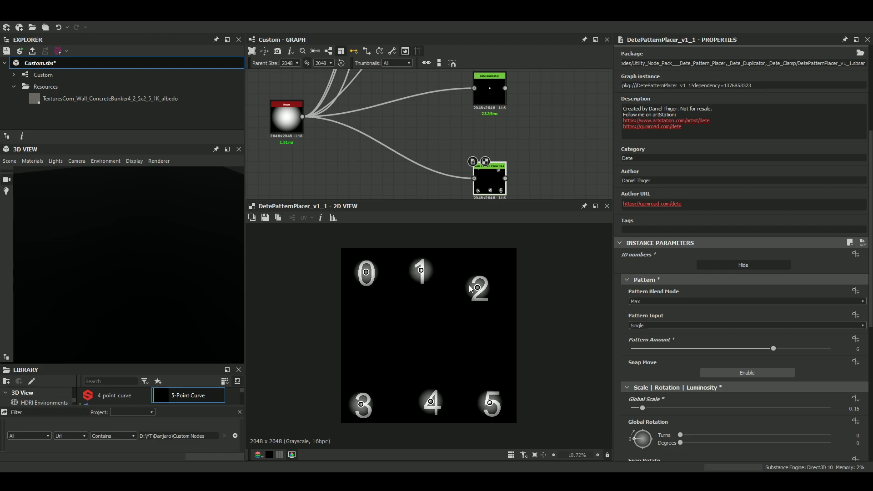
left_click_drag(477, 288, 490, 273)
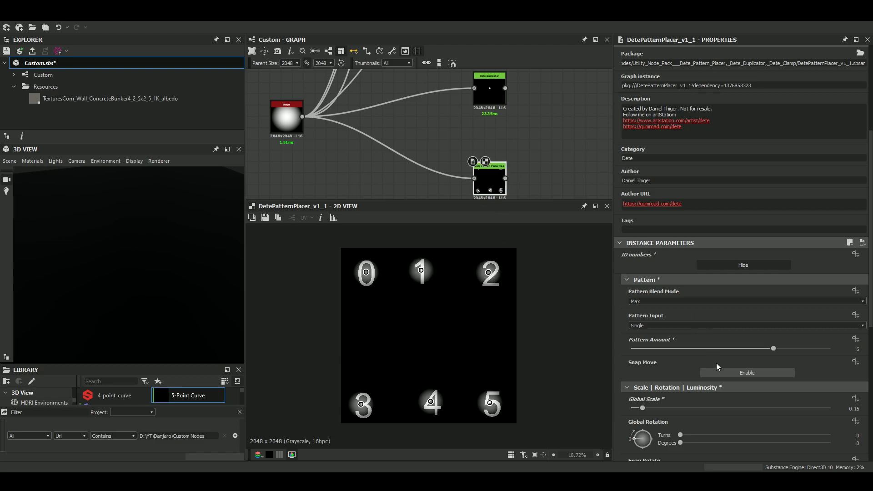
Reposition pattern point 1 between points 0 and 2 with Snap Move enabled, then disable snapping and hide the ID numbers.
left_click(723, 372)
mouse_move(421, 271)
left_mouse_down()
mouse_move(441, 272)
mouse_move(408, 272)
mouse_move(400, 342)
mouse_move(360, 331)
mouse_move(419, 312)
mouse_move(434, 366)
mouse_move(447, 321)
mouse_move(431, 270)
mouse_move(459, 266)
mouse_move(418, 267)
mouse_move(441, 271)
mouse_move(415, 272)
mouse_move(427, 275)
left_mouse_up()
left_click(740, 372)
left_click(740, 265)
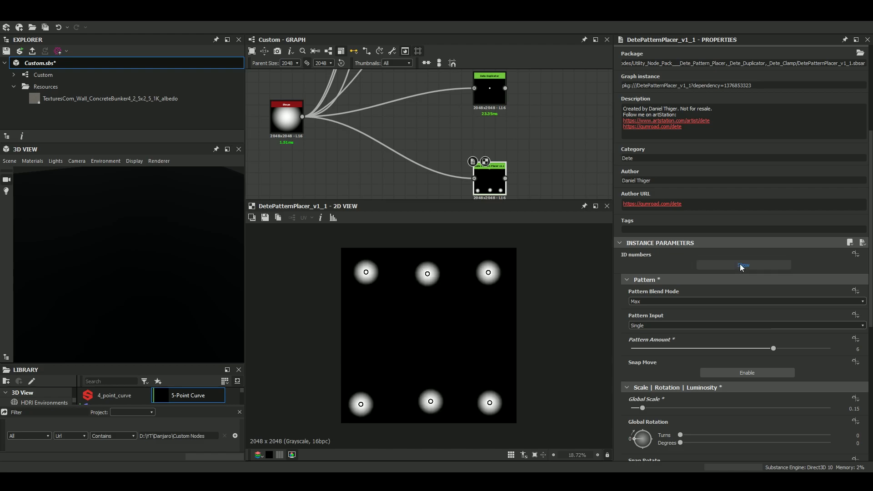
Examine the Dete Pattern Placer v1.1 node in the graph and its six-point output in the 2D view.
left_click(544, 181)
double_click(485, 180)
scroll(464, 314, "down", 3)
scroll(467, 375, "up", 3)
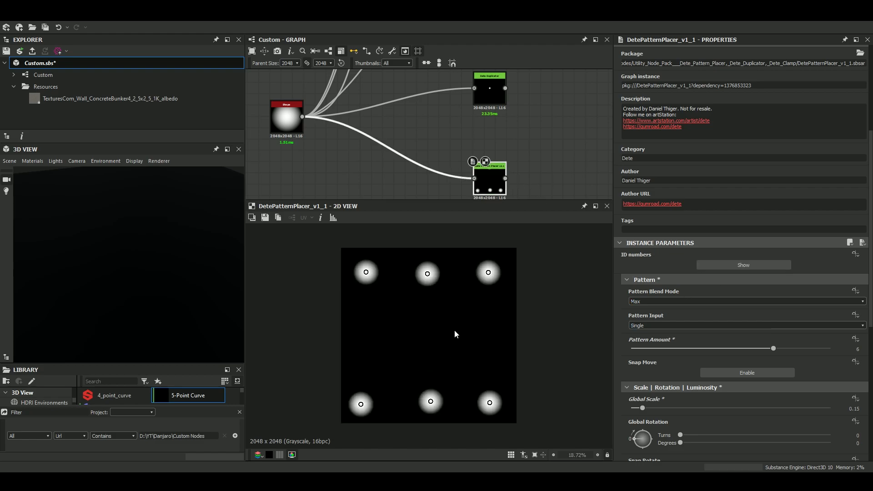
scroll(490, 185, "down", 3)
middle_click_drag(449, 164, 371, 143)
scroll(412, 165, "up", 4)
double_click(413, 166)
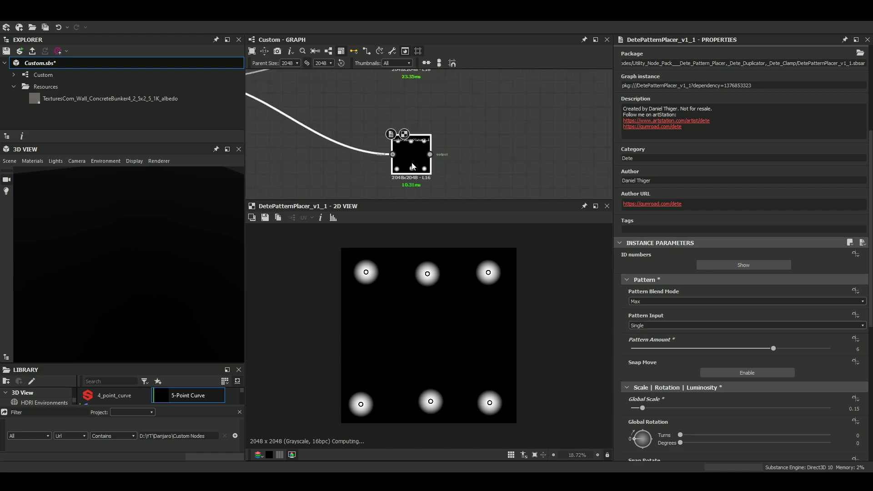
scroll(428, 180, "down", 4)
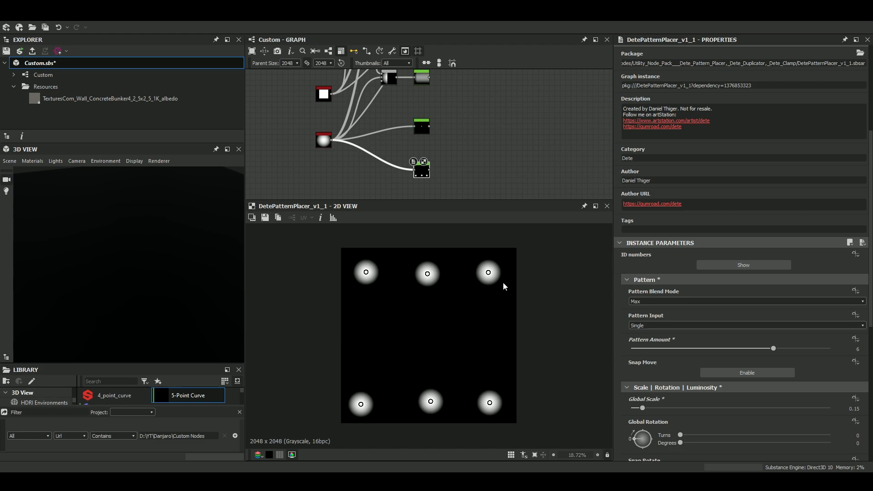
scroll(397, 184, "up", 2)
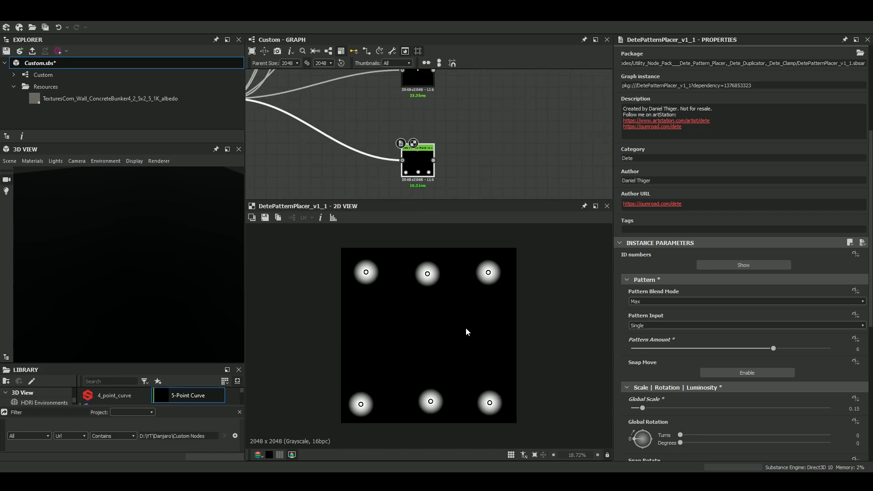
Look over the custom node examples placed above the Dete Pattern Placer in the graph.
scroll(449, 157, "down", 6)
mouse_move(449, 156)
middle_mouse_down()
mouse_move(427, 184)
mouse_move(429, 159)
mouse_move(441, 168)
middle_mouse_up()
scroll(429, 159, "up", 1)
scroll(429, 160, "up", 2)
scroll(456, 126, "down", 7)
middle_click_drag(455, 126, 450, 189)
scroll(450, 155, "down", 3)
scroll(449, 150, "up", 3)
scroll(440, 154, "up", 8)
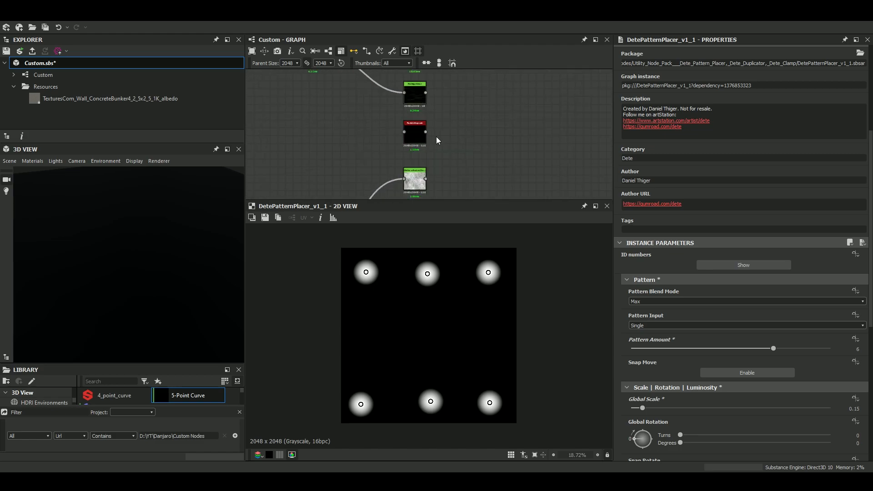
scroll(444, 140, "down", 4)
middle_click_drag(447, 161, 442, 113)
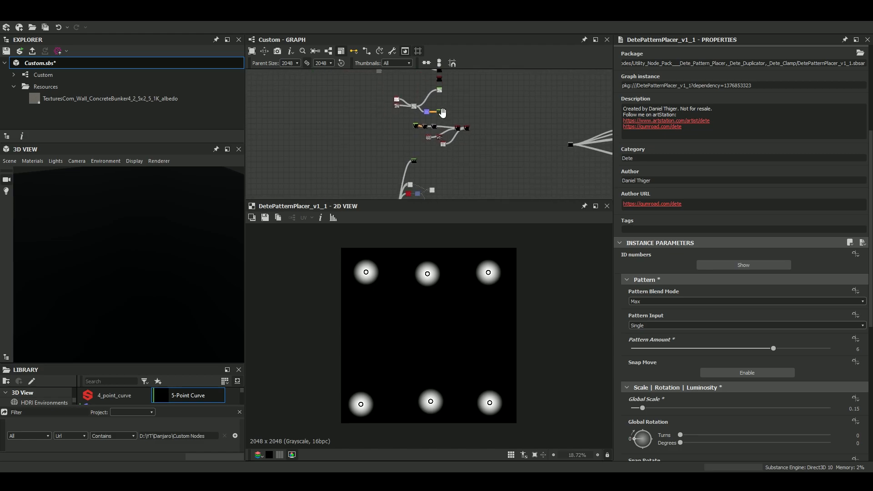
middle_click_drag(468, 160, 469, 146)
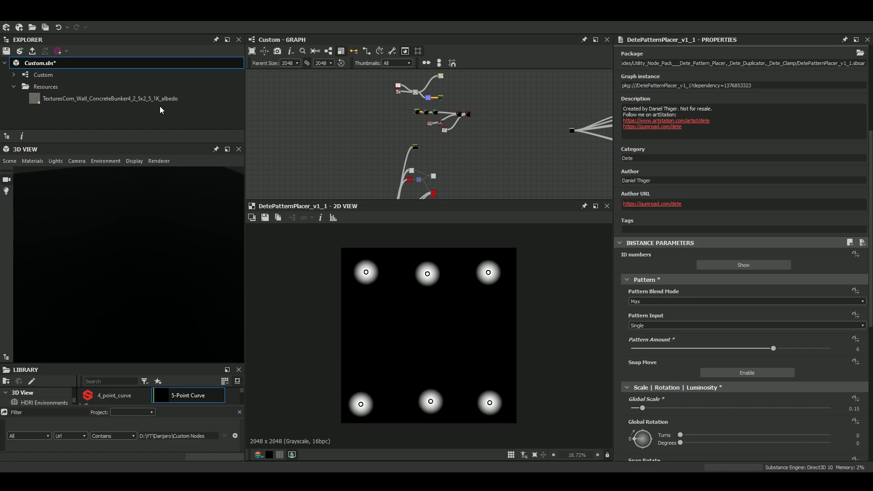
Add the original Dete Pattern Placer node to an empty area of the graph, using the search term "dete".
key("space")
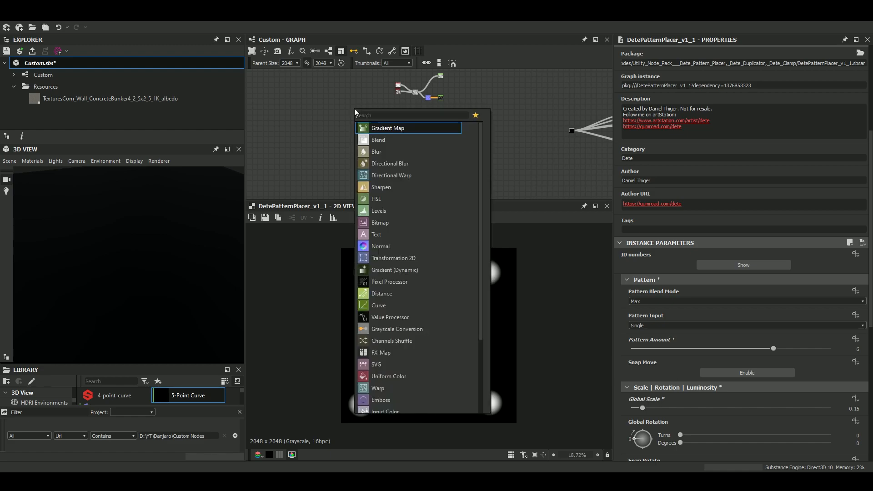
type("dete")
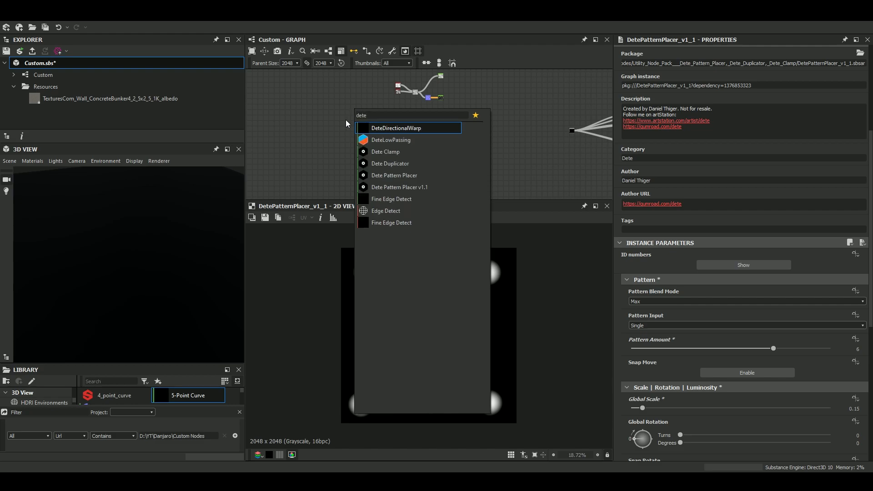
left_click(400, 177)
scroll(371, 114, "up", 8)
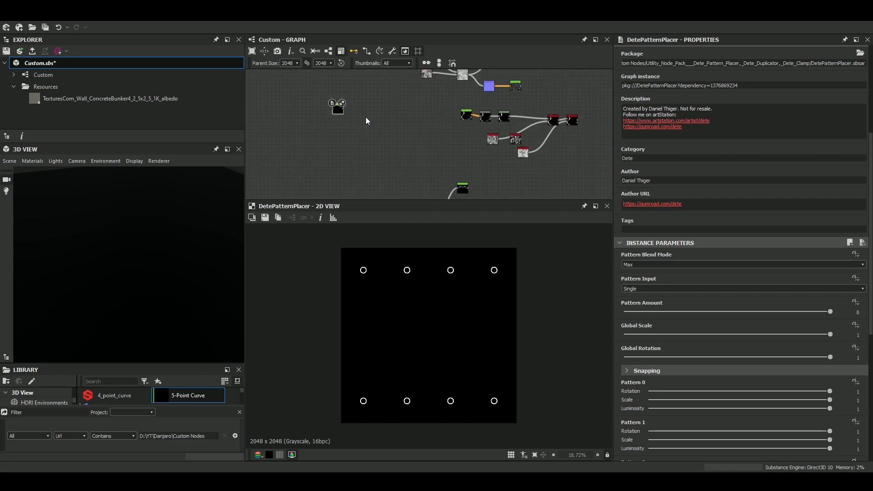
middle_click_drag(339, 96, 368, 129)
Return to the connected Dete Pattern Placer v1.1 node and select it to compare its parameters.
scroll(463, 136, "down", 5)
middle_click_drag(541, 191, 436, 104)
scroll(457, 160, "down", 5)
middle_click_drag(445, 148, 423, 159)
scroll(419, 161, "up", 7)
scroll(419, 164, "up", 3)
left_click(402, 159)
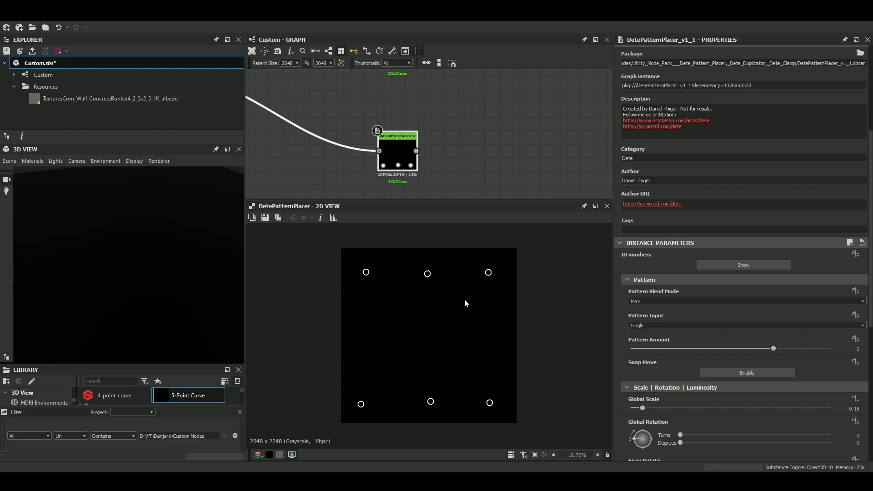
Review the custom node examples across the whole graph, from the Dete nodes up to the earlier node groups.
scroll(478, 318, "down", 8)
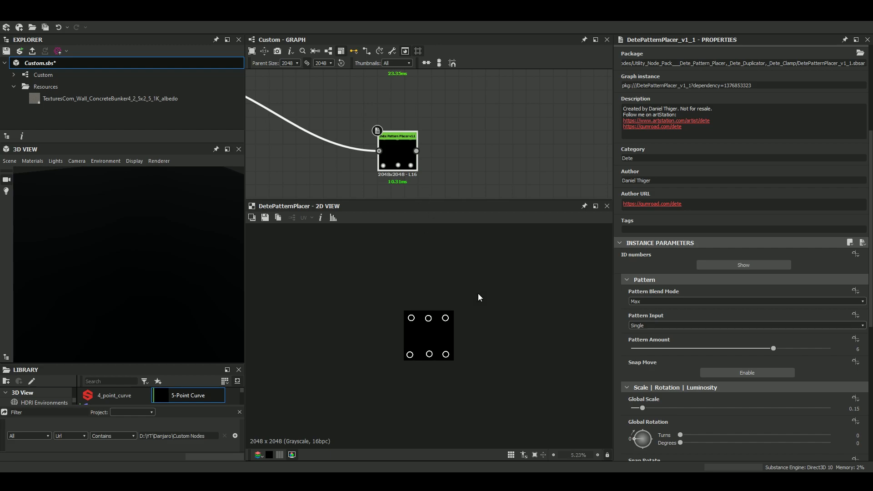
scroll(455, 137, "down", 8)
middle_click_drag(454, 138, 452, 273)
middle_click_drag(475, 151, 449, 245)
middle_click_drag(463, 134, 468, 206)
scroll(465, 134, "up", 10)
scroll(470, 156, "down", 8)
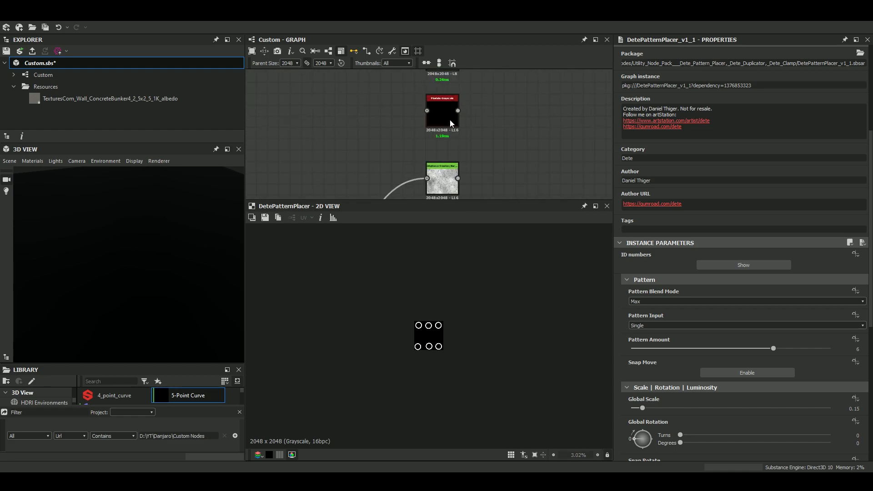
mouse_move(468, 143)
middle_mouse_down()
mouse_move(441, 82)
mouse_move(471, 84)
mouse_move(468, 106)
mouse_move(482, 69)
middle_mouse_up()
scroll(464, 129, "up", 3)
scroll(465, 132, "up", 1)
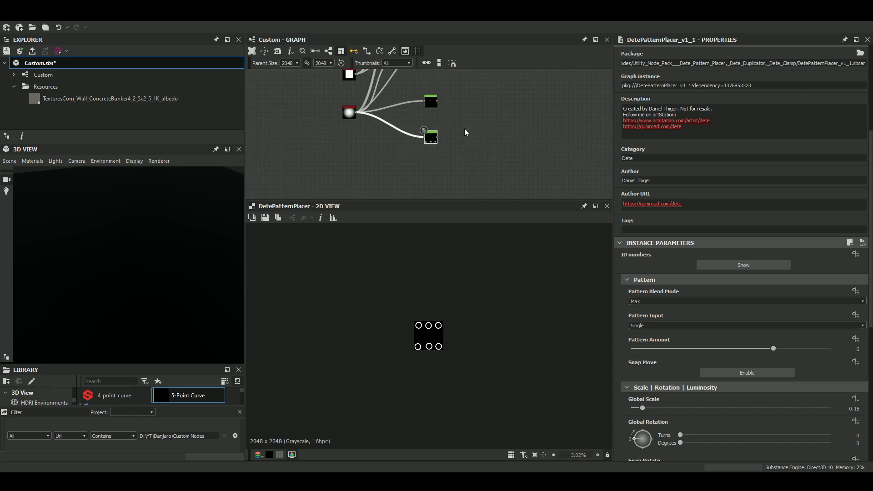
scroll(451, 139, "up", 3)
scroll(457, 137, "down", 2)
middle_click_drag(460, 169, 439, 177)
scroll(471, 131, "down", 3)
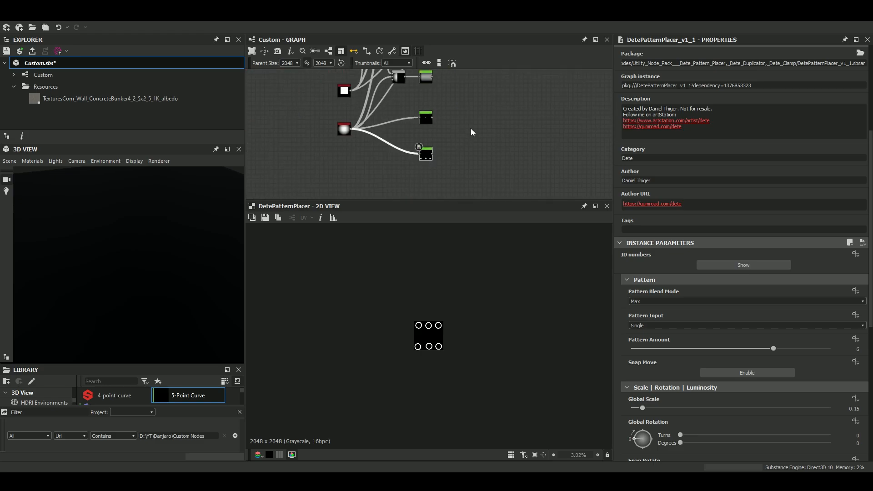
middle_click_drag(471, 131, 465, 188)
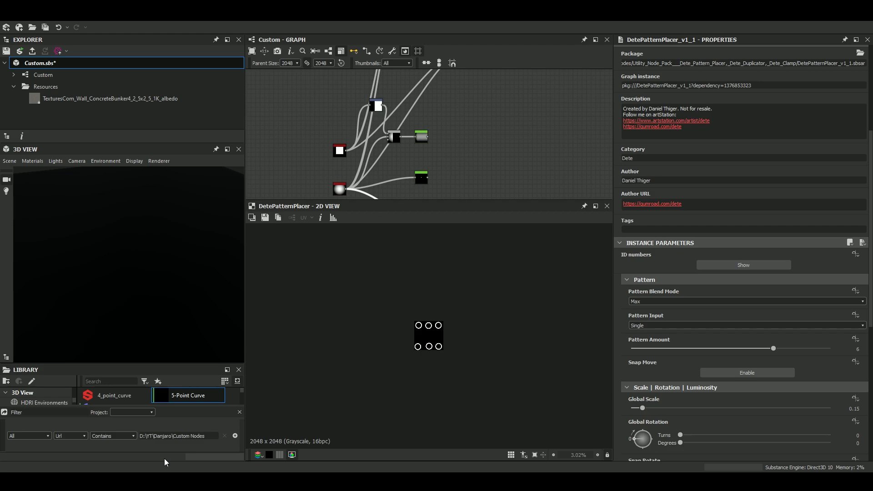
scroll(427, 170, "down", 2)
middle_click_drag(433, 124, 399, 212)
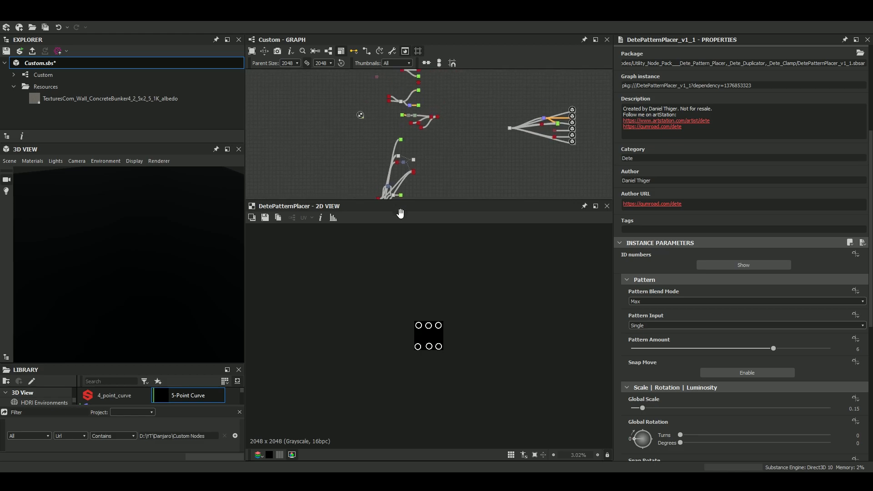
mouse_move(443, 146)
middle_mouse_down()
mouse_move(439, 216)
mouse_move(429, 131)
middle_mouse_up()
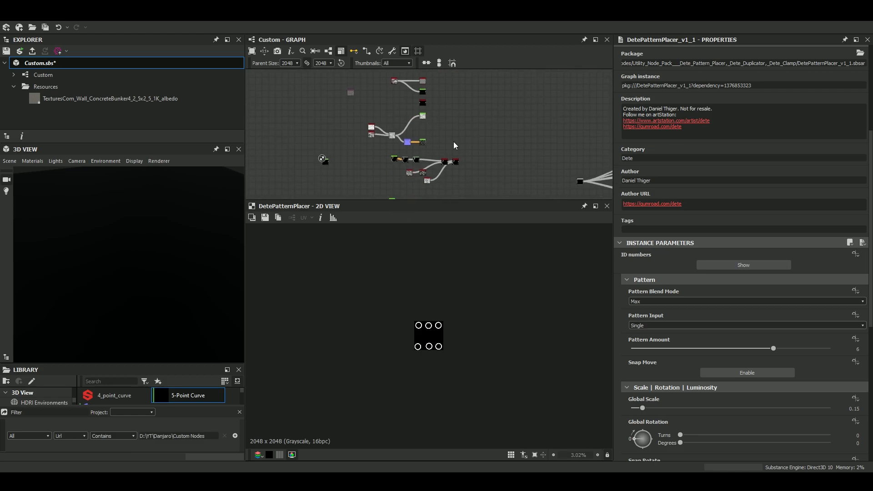
Save the Custom.sbs package.
left_click(7, 53)
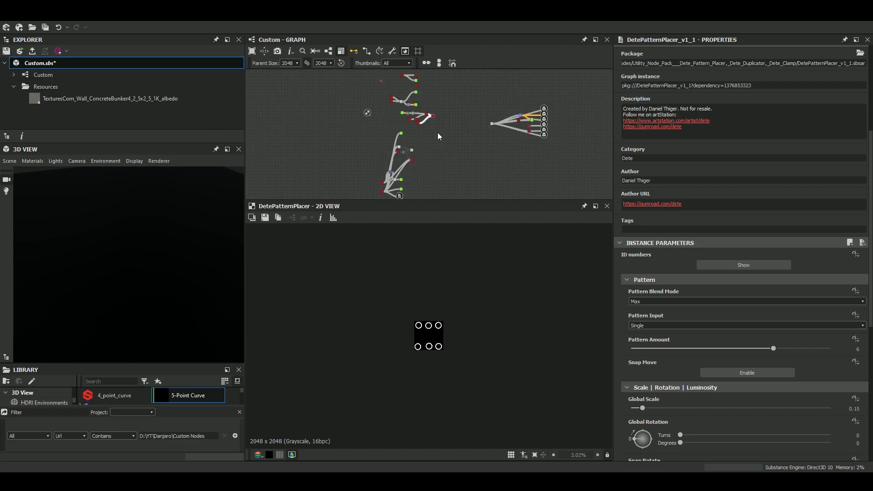
scroll(412, 137, "up", 8)
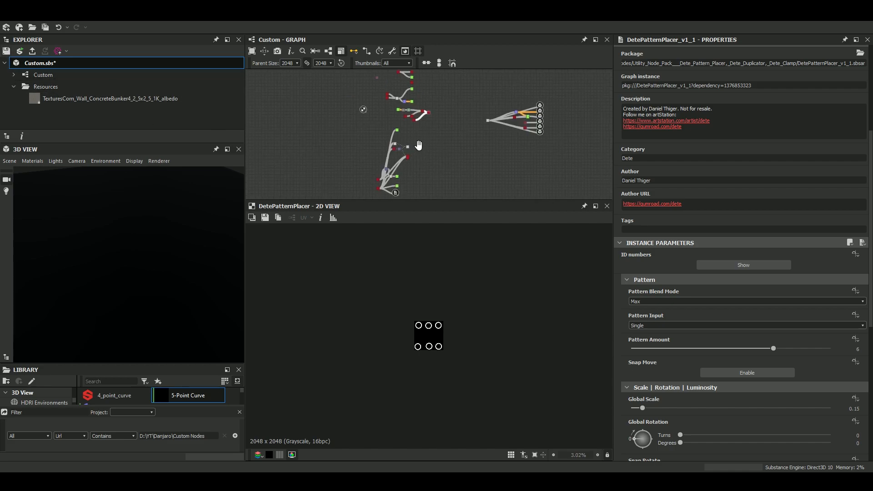
middle_click_drag(403, 160, 460, 160)
left_click(7, 52)
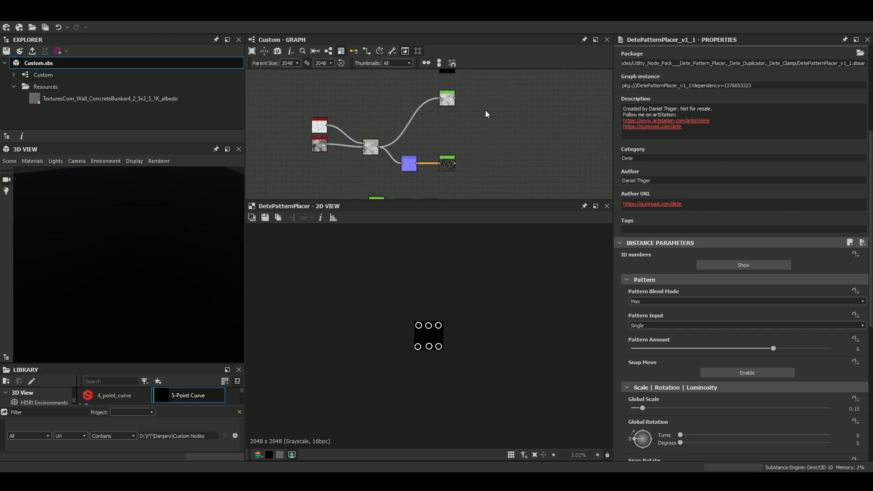
scroll(485, 115, "down", 5)
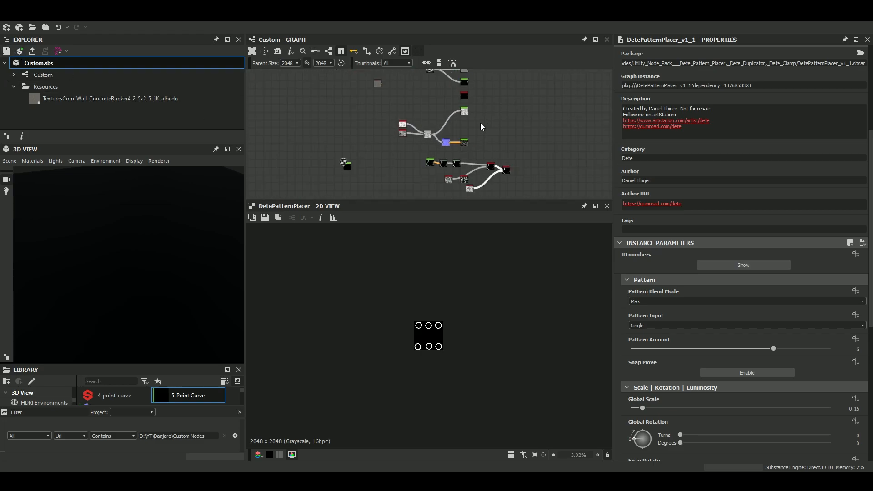